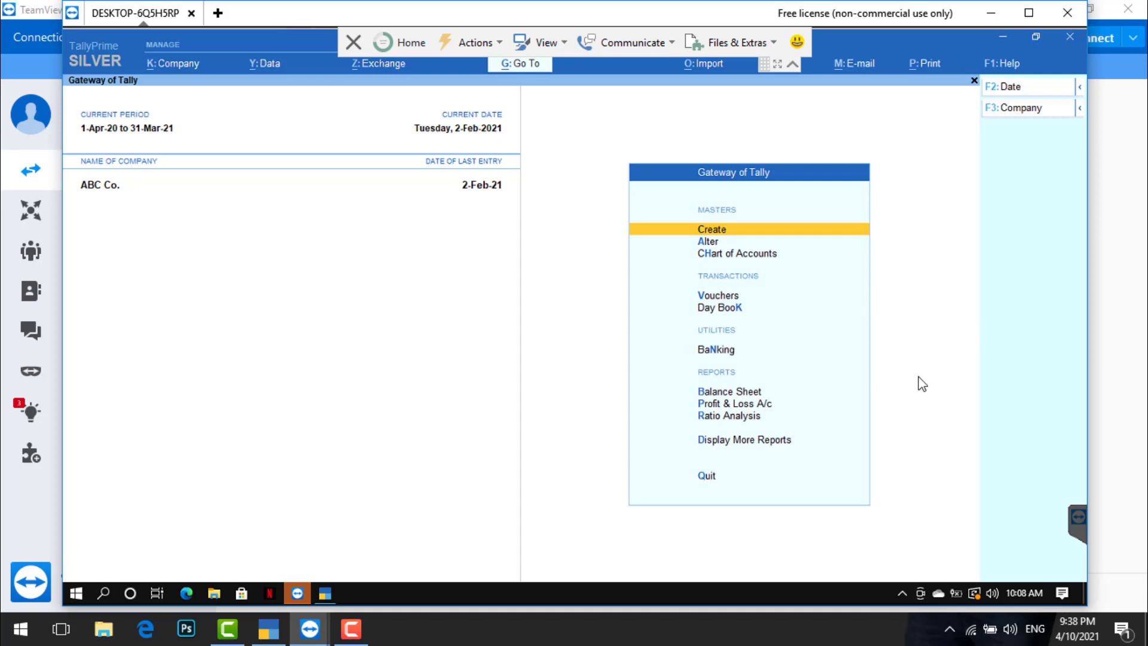
- Open the first ledger in the ledger list for alteration, clear its name, and quit without saving
left_click(766, 241)
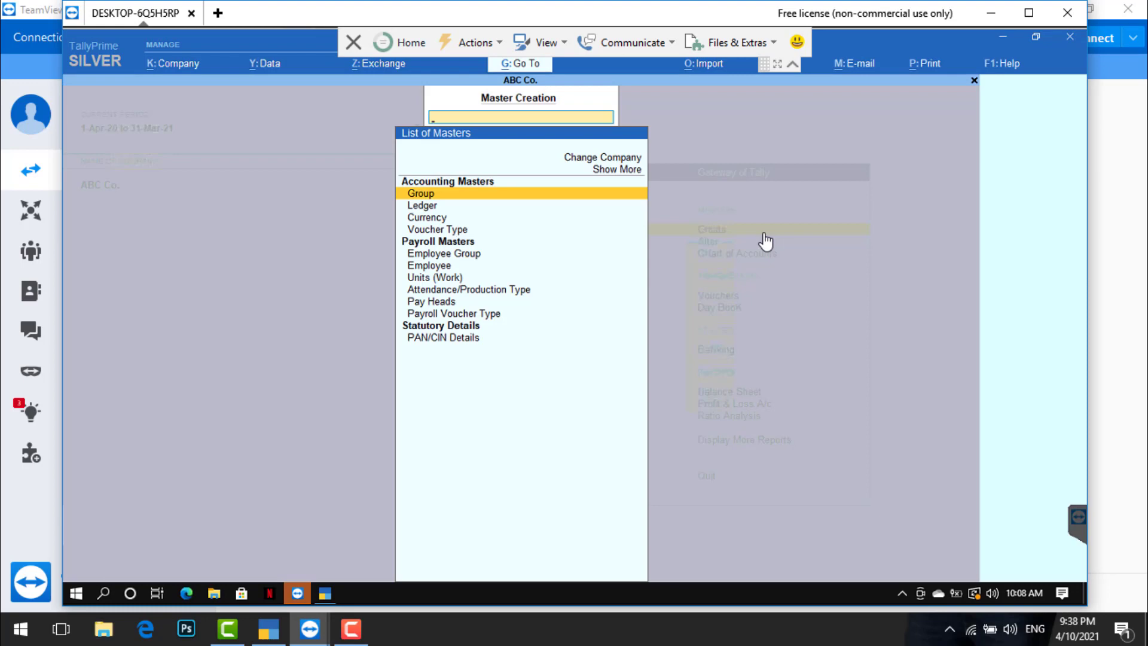
key("Escape")
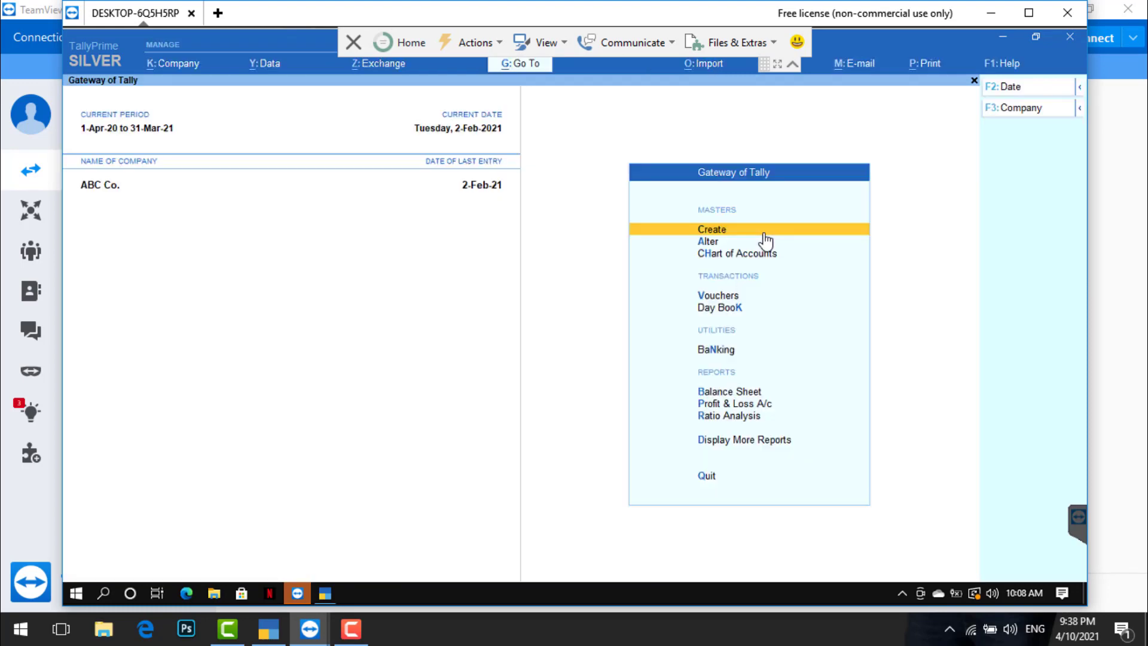
left_click(766, 241)
key("Down")
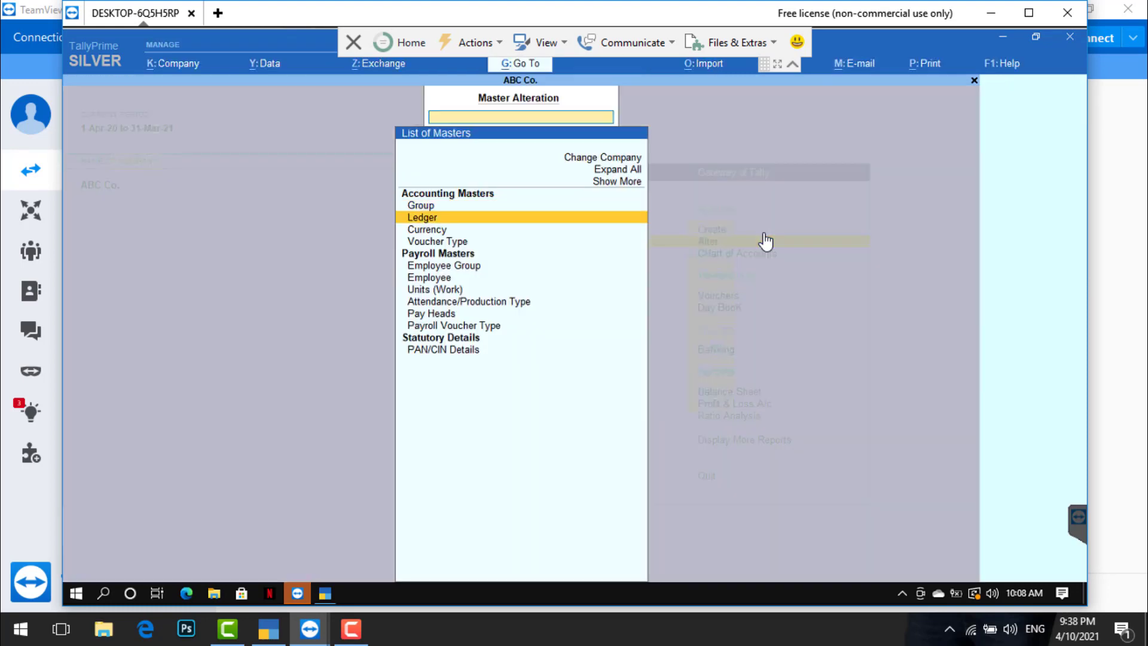
key("Return")
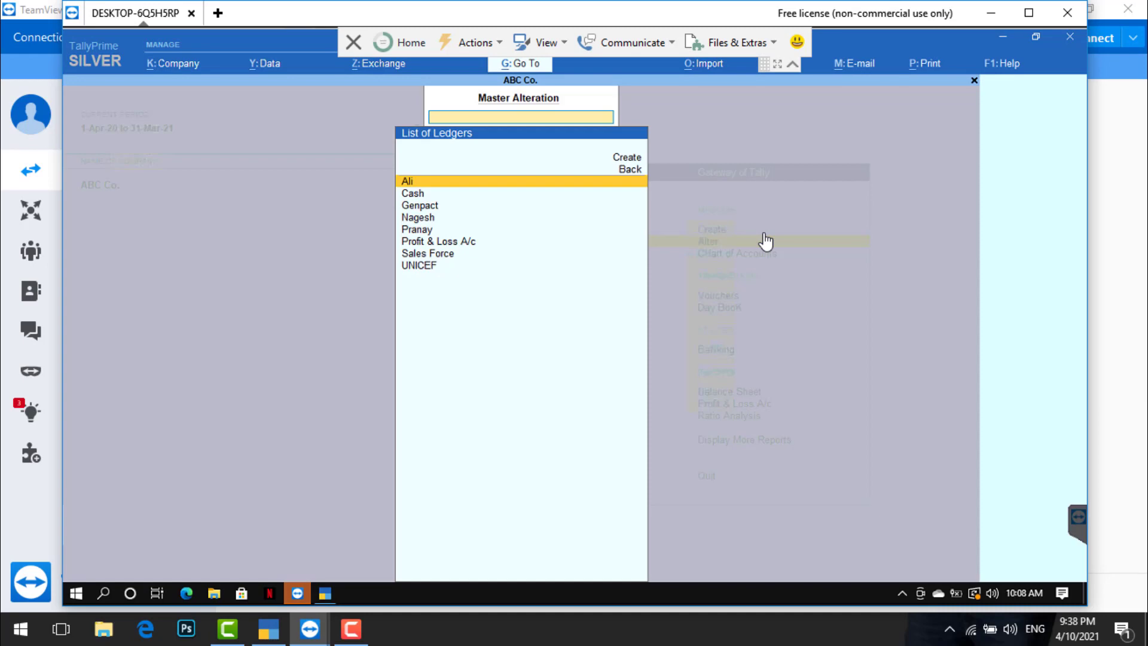
key("Return")
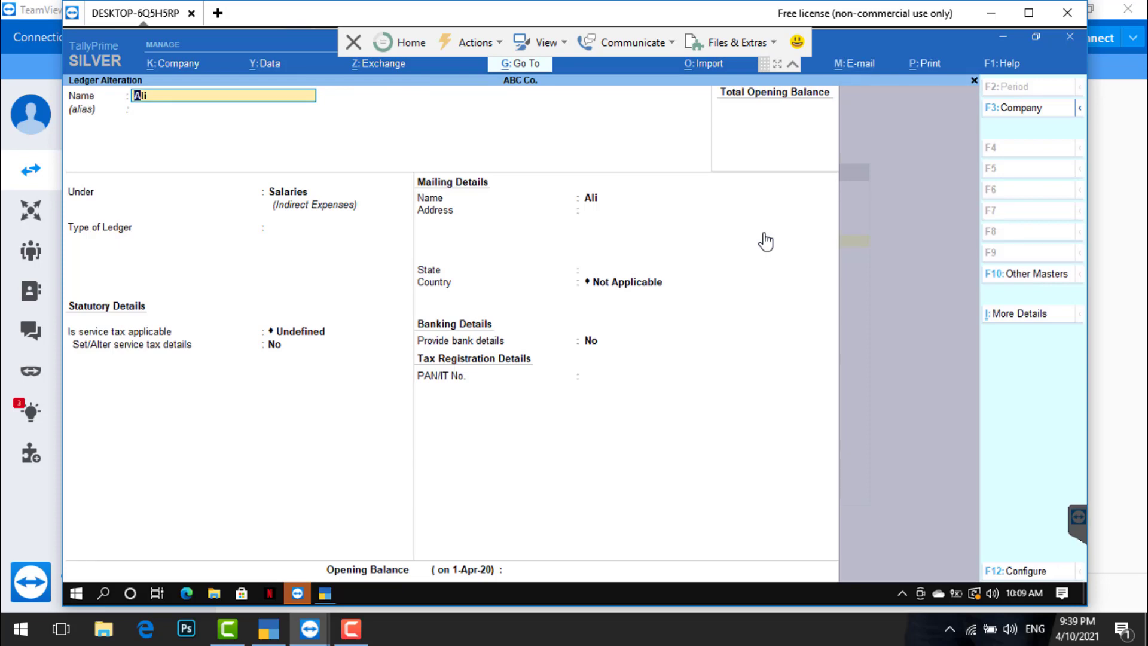
key("BackSpace")
key("Escape")
key("Return")
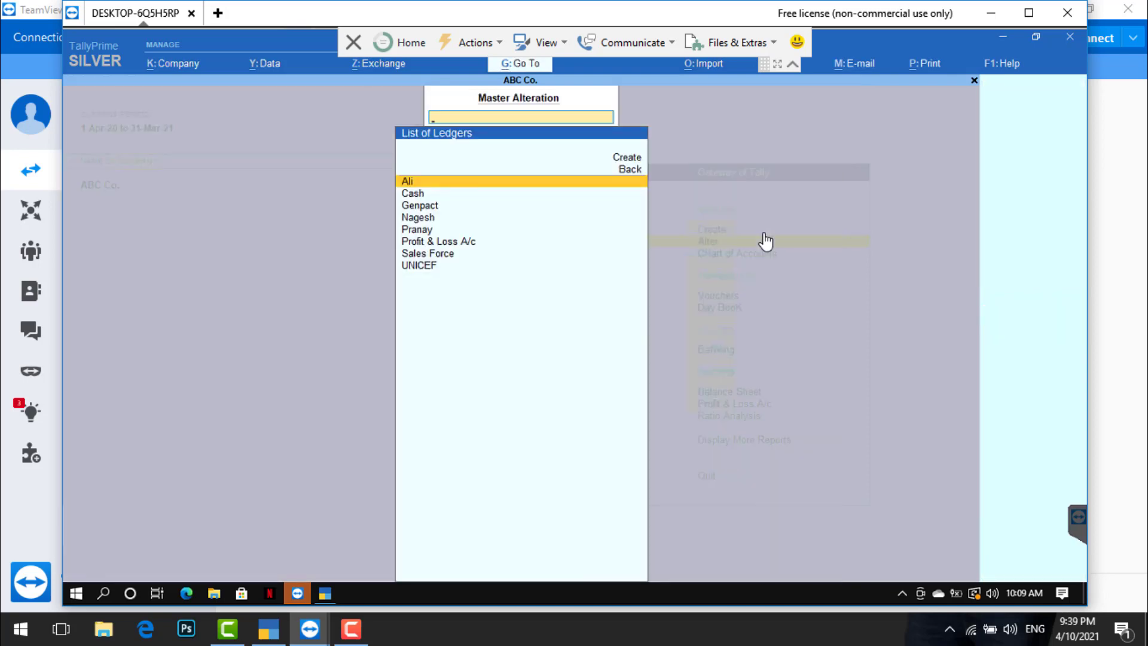
- Open the Cash ledger for alteration, clear its name, and quit without saving
key("Down")
key("Return")
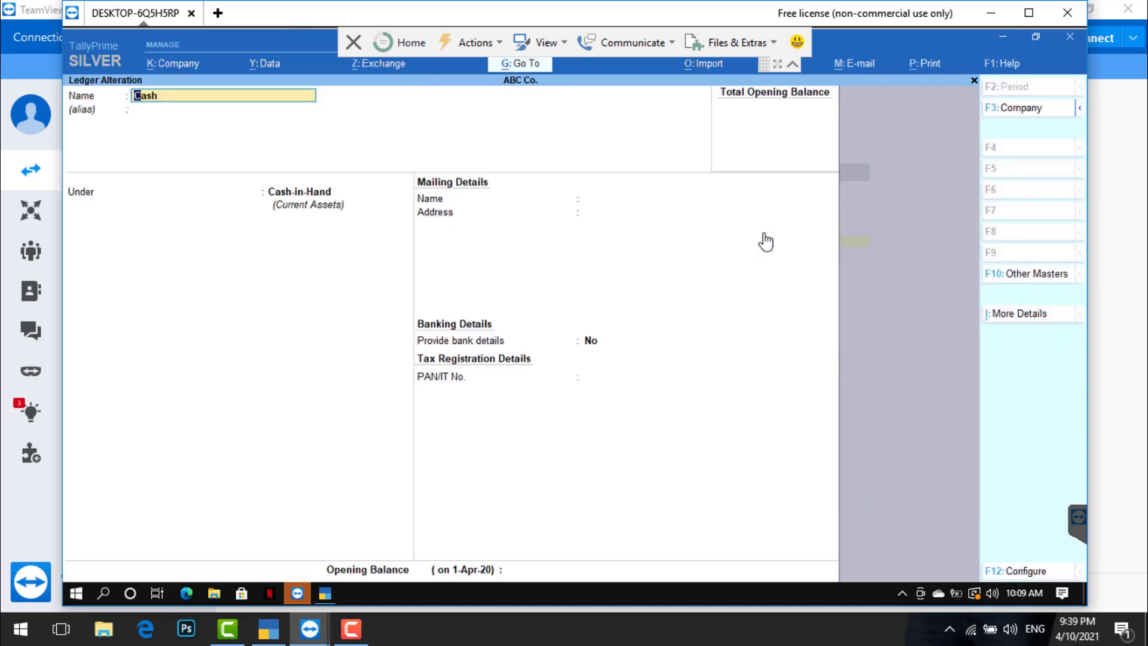
key("BackSpace")
key("Escape")
key("Return")
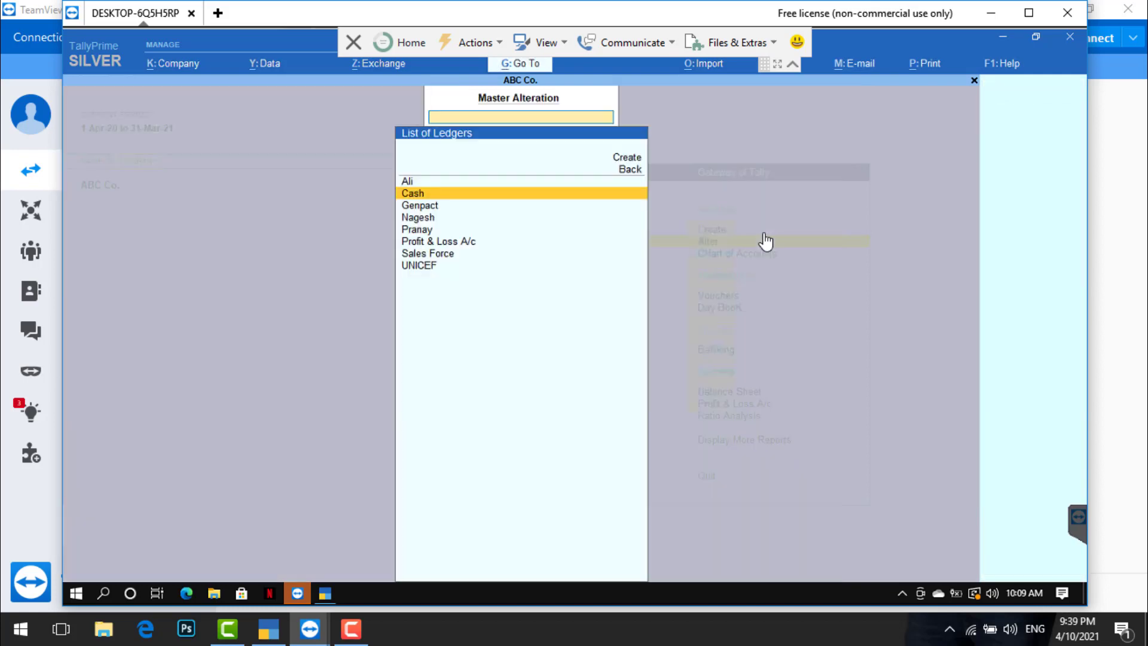
- Open the Genpact ledger for alteration, clear its name, and quit without saving
key("Down")
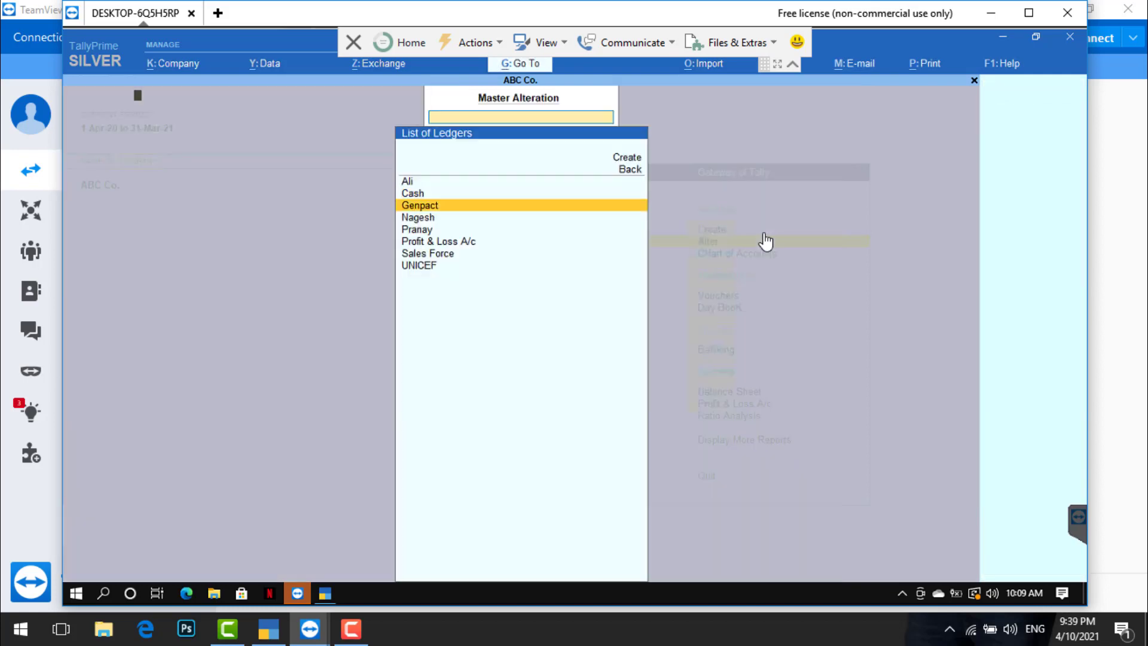
key("Return")
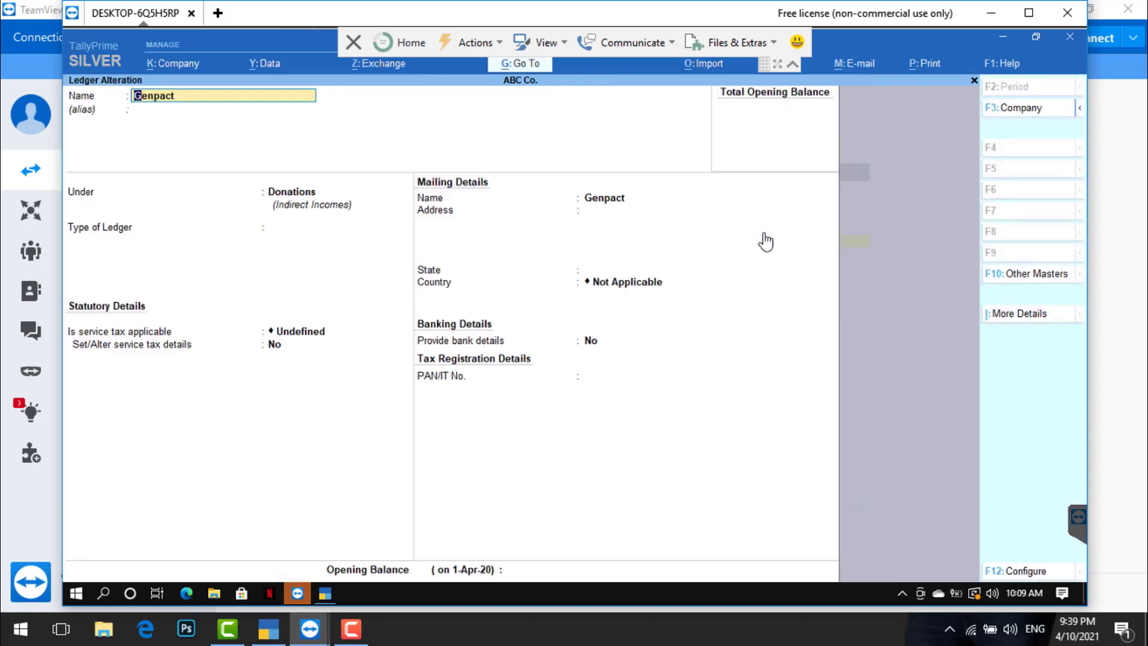
key("BackSpace")
key("Escape")
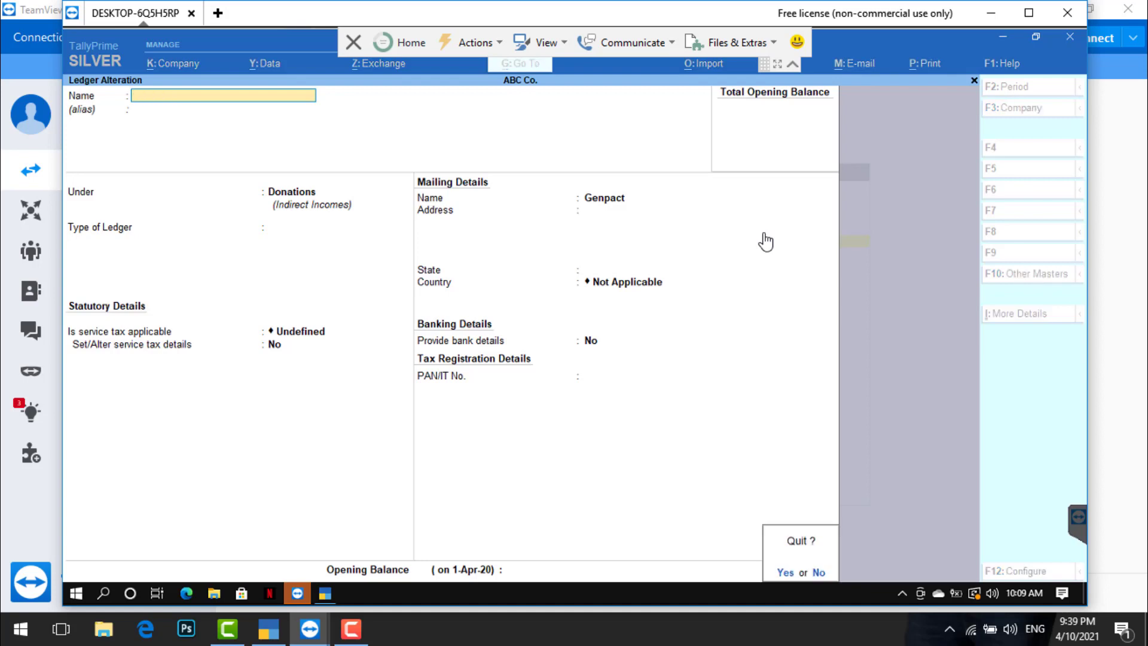
key("y")
- Open the ledger listed directly below Genpact for alteration, clear its name, and quit without saving
key("Down")
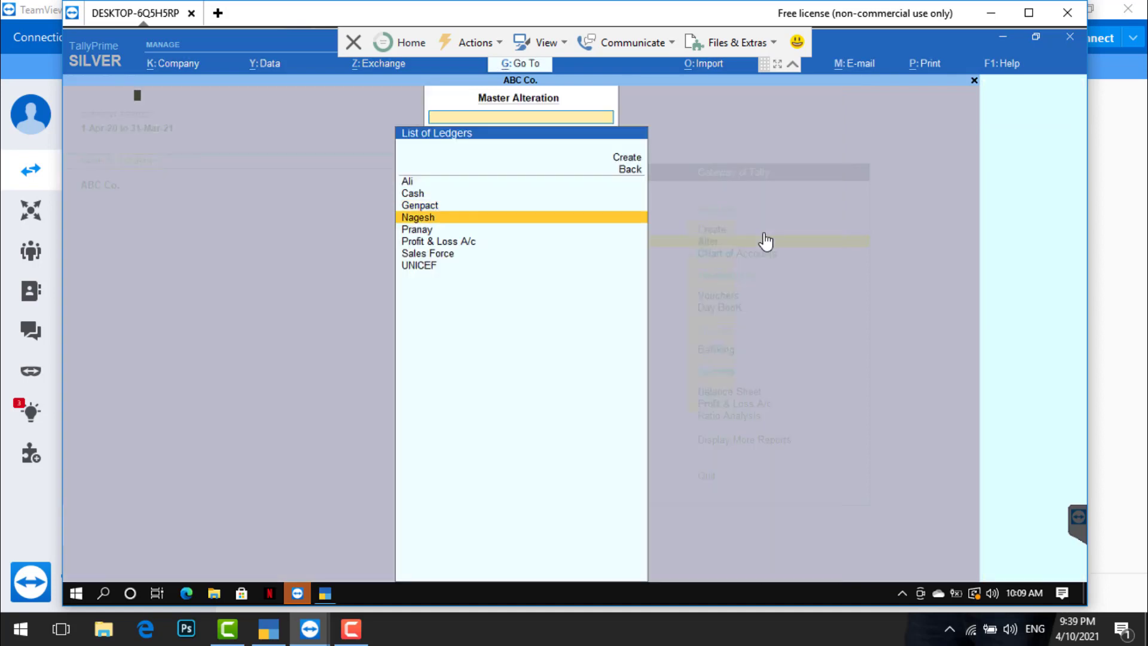
key("Return")
key("BackSpace")
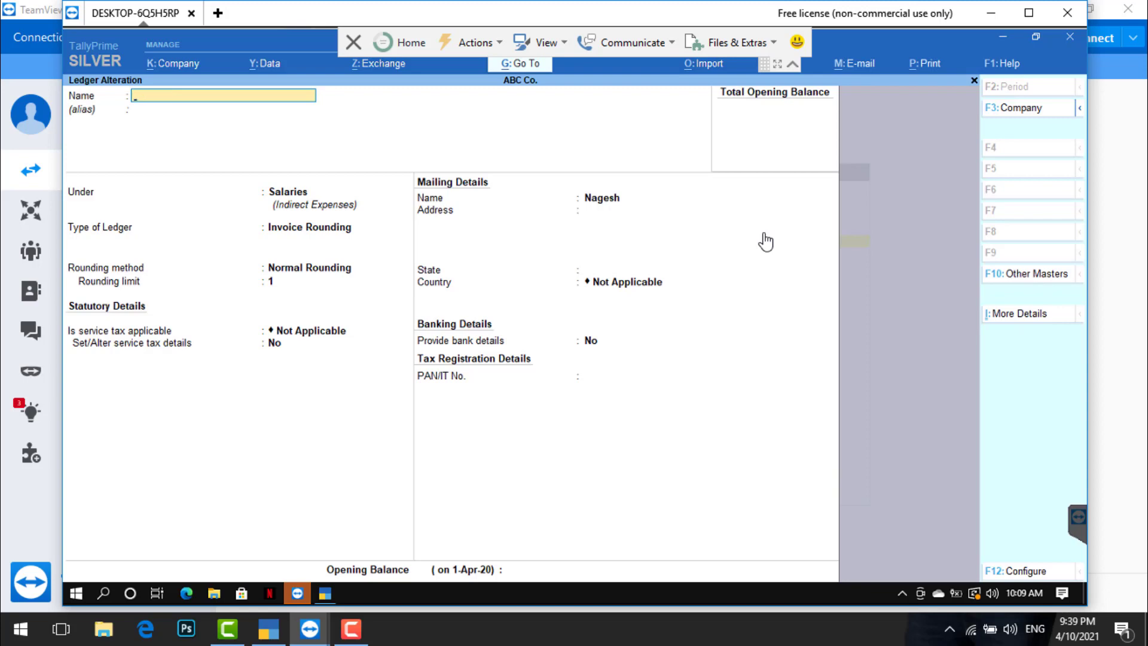
key("Escape")
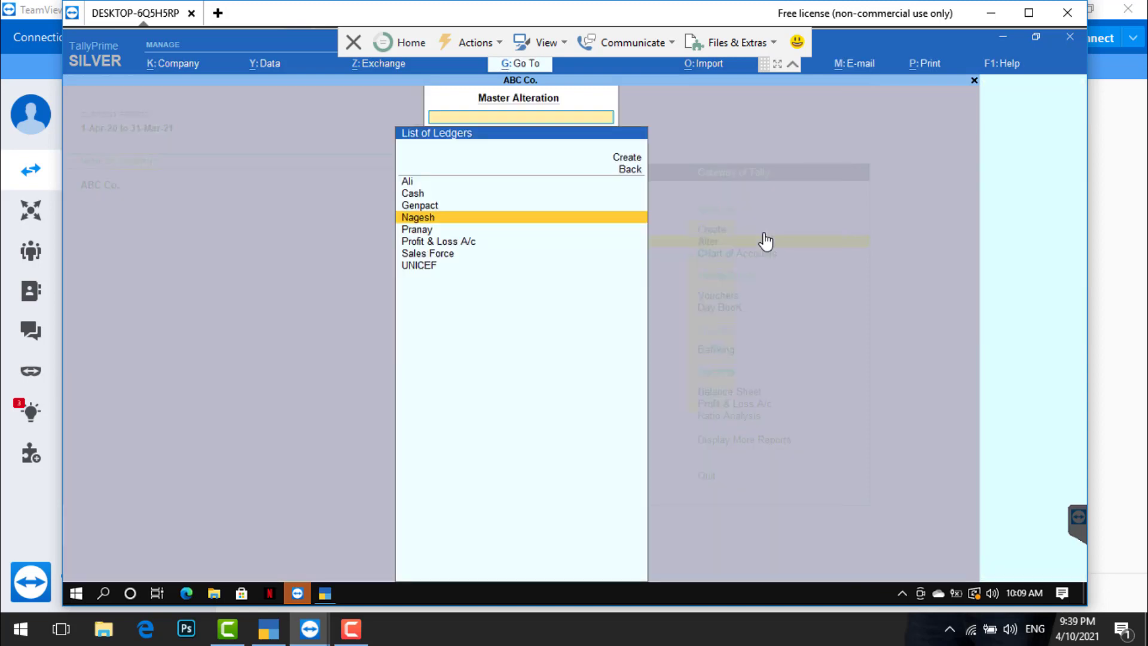
- Open the ledger listed directly above Profit & Loss A/c, clear its name, discard the change, and return to the masters list
key("Down")
key("Return")
key("BackSpace")
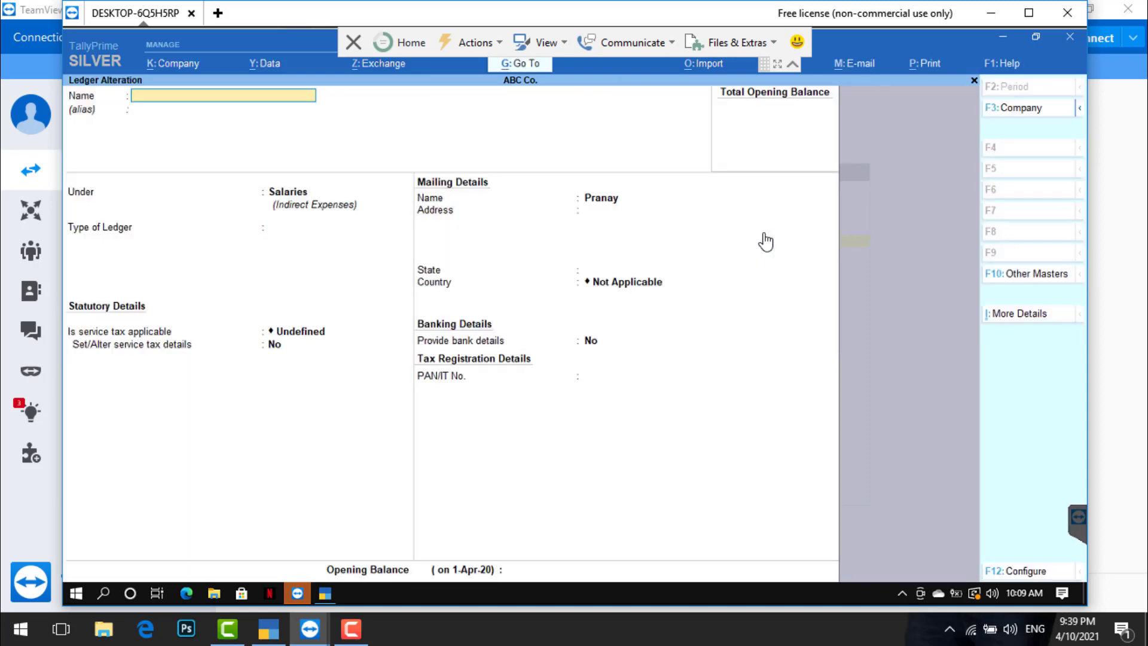
key("Escape")
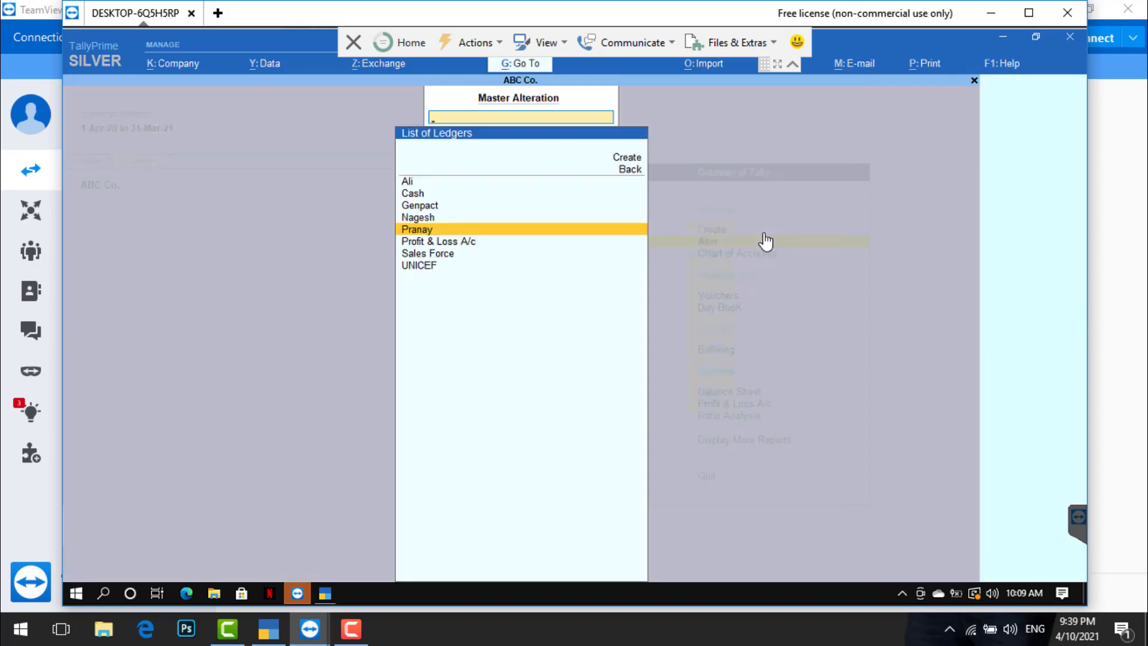
key("Escape")
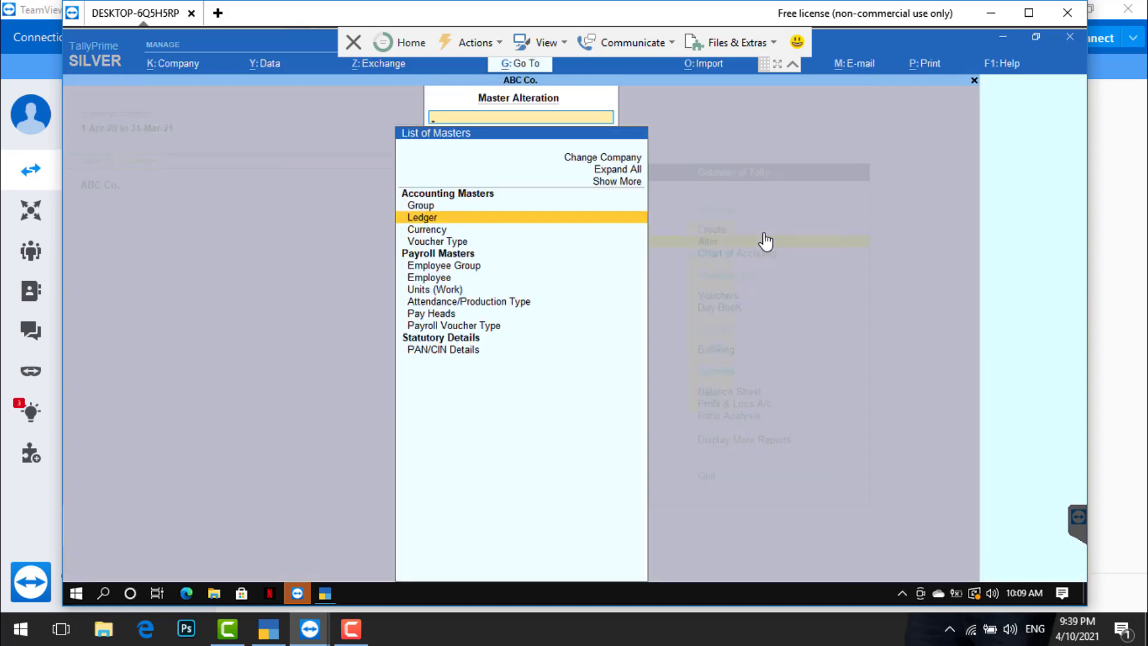
- Open the Profit & Loss A/c ledger for alteration, clear its name, and quit without saving
key("Return")
key("Down")
key("Down")
key("Down")
key("Down")
key("Down")
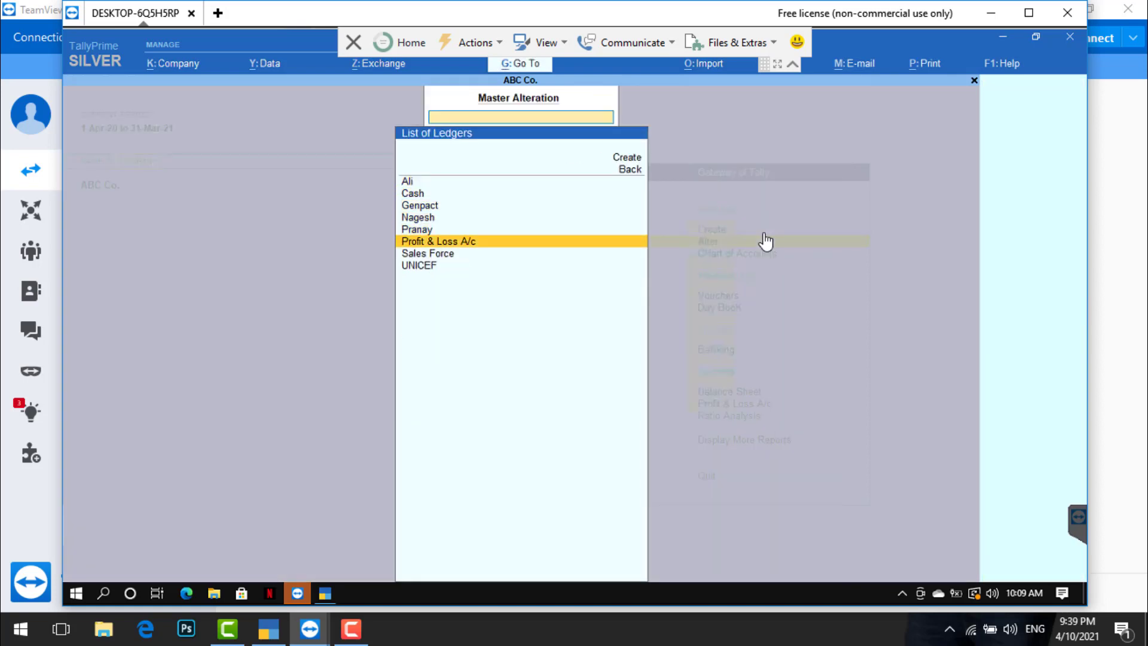
key("Return")
key("BackSpace")
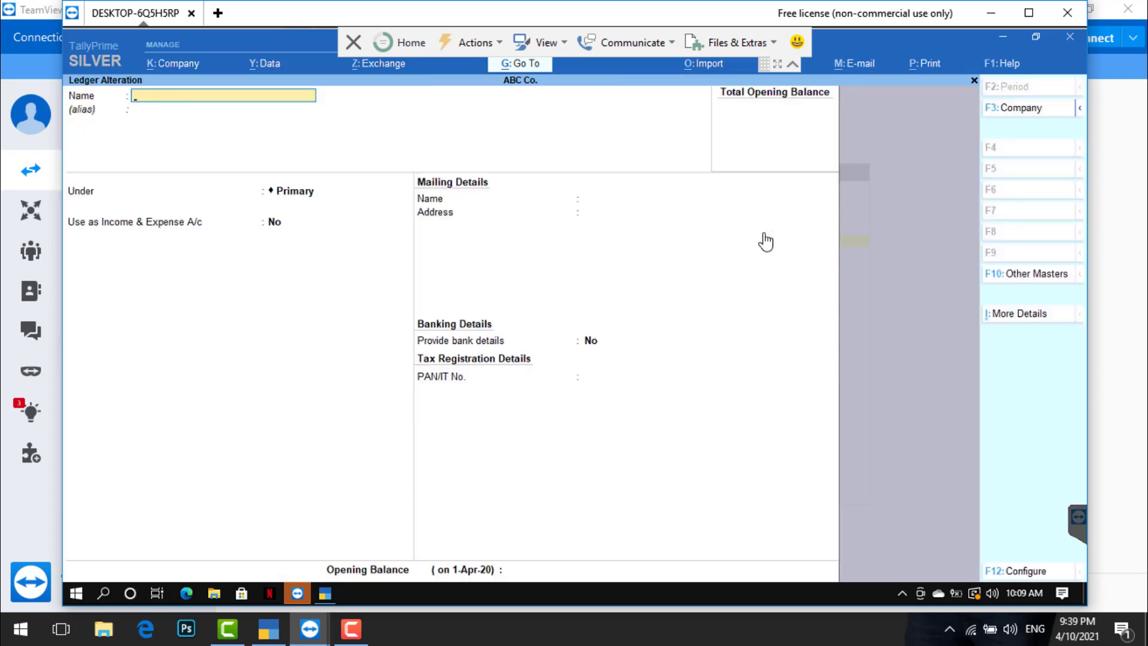
key("Escape")
key("y")
- Reopen the ledger directly above Profit & Loss A/c, clear its name, and quit without saving
key("Up")
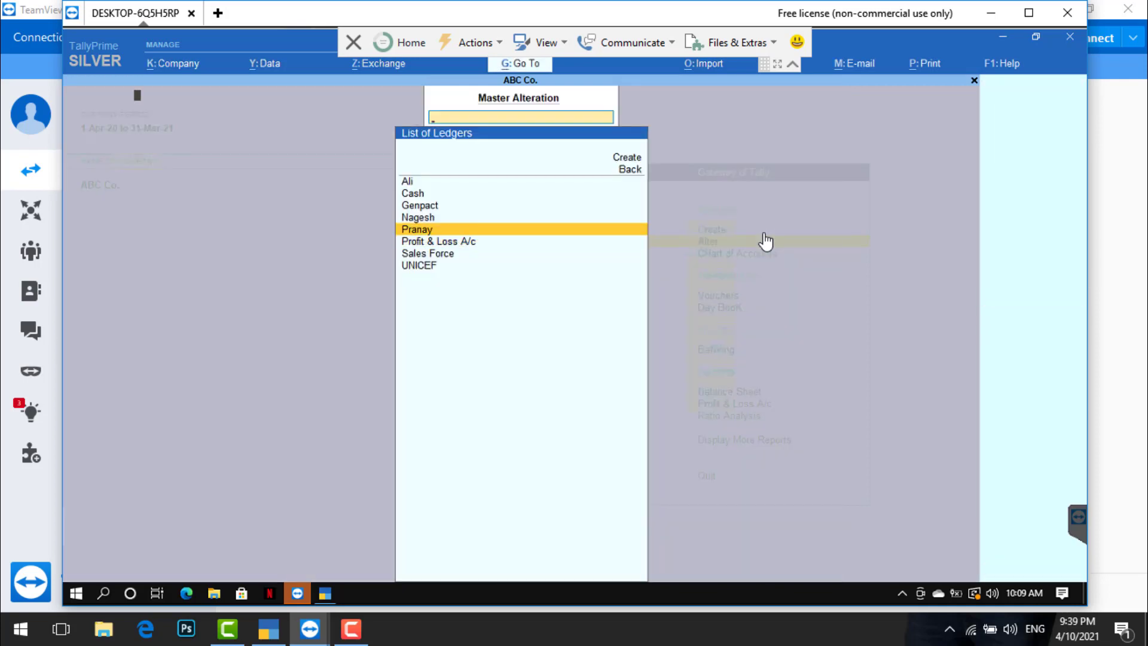
key("Return")
key("BackSpace")
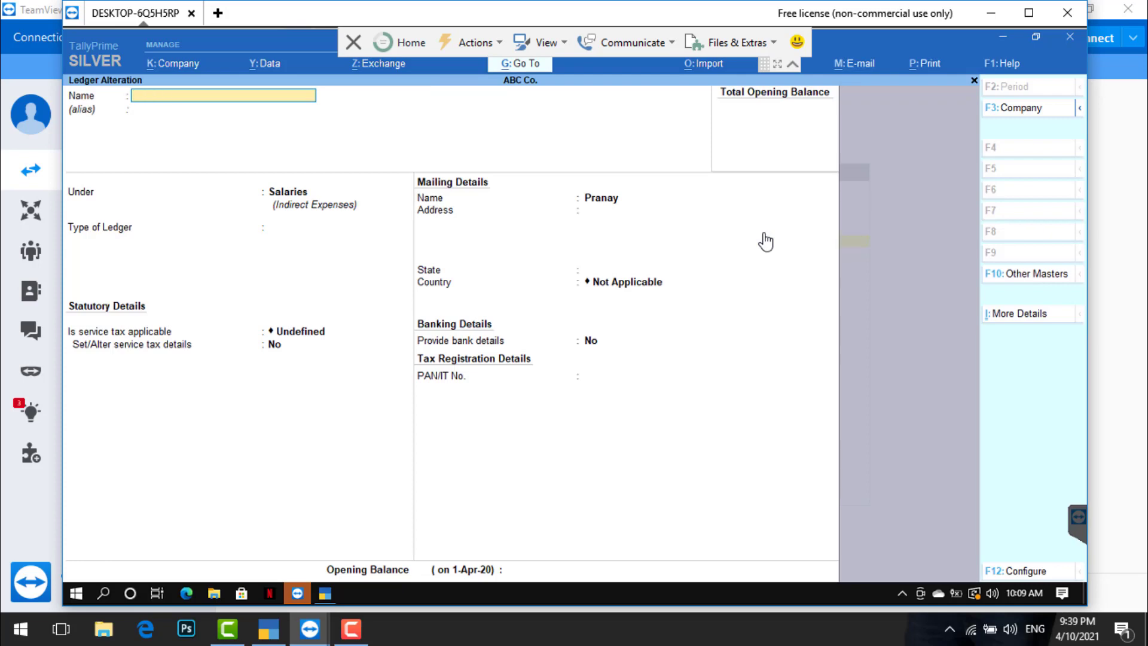
key("Escape")
key("y")
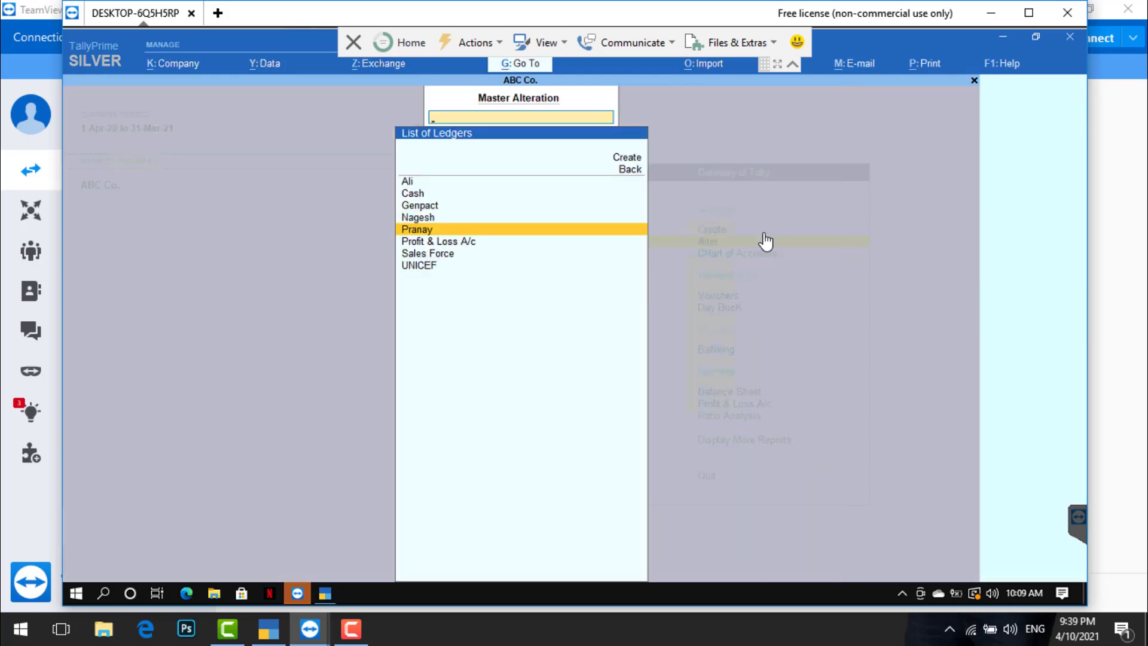
- Open the Sales Force ledger for alteration, clear its name, and quit without saving
key("Down")
key("Down")
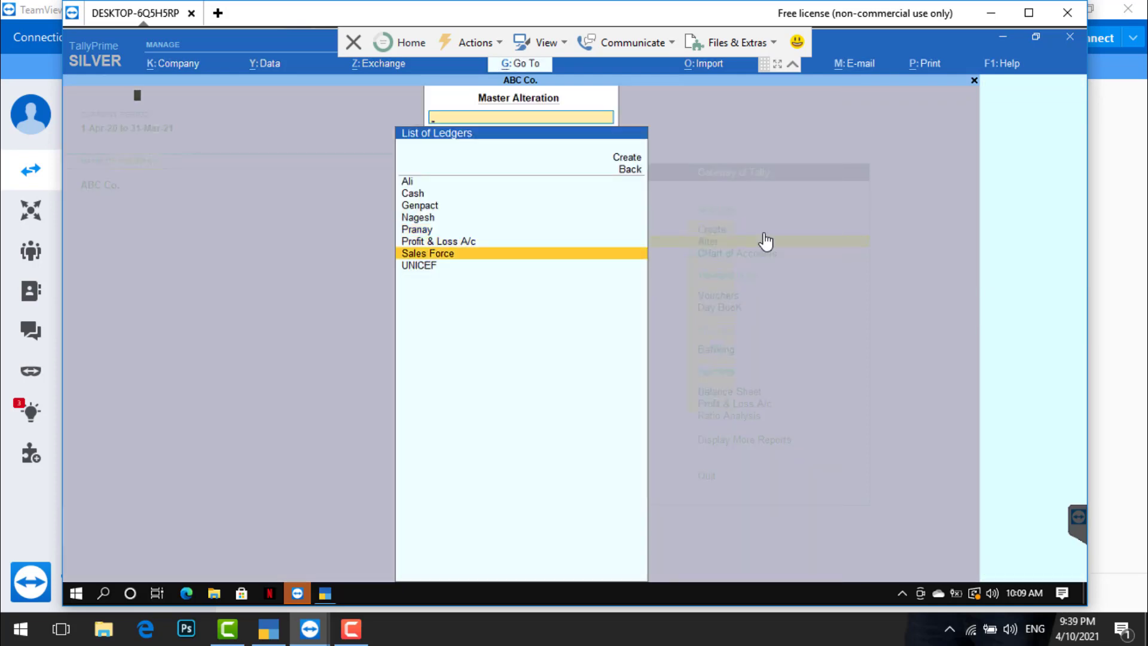
key("Return")
key("BackSpace")
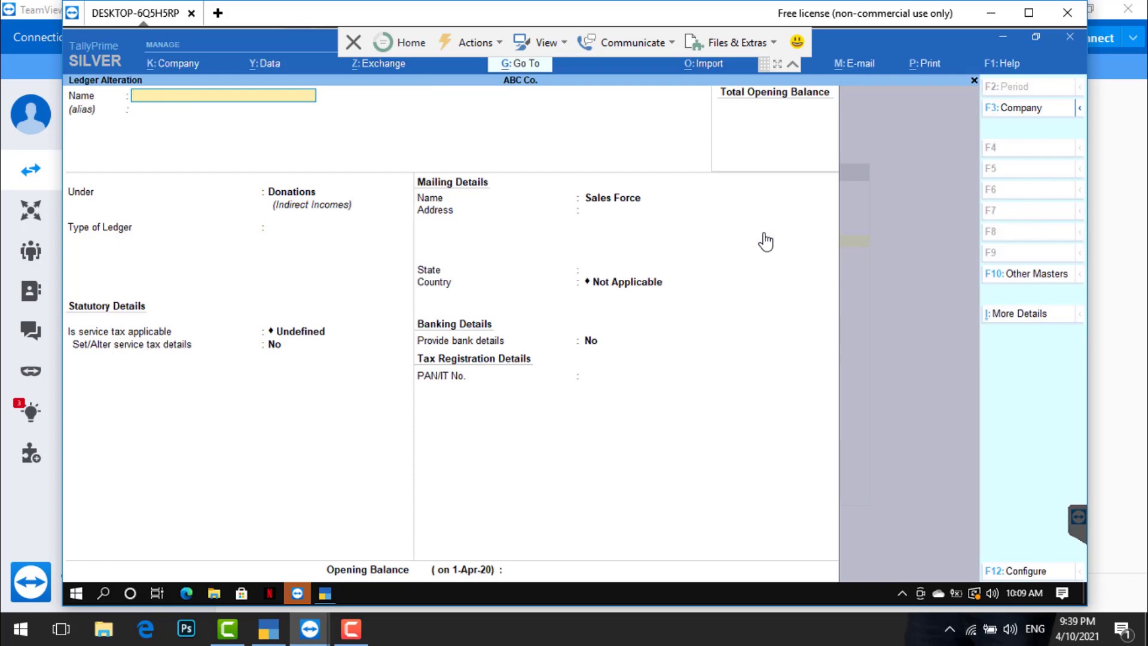
key("Escape")
key("Return")
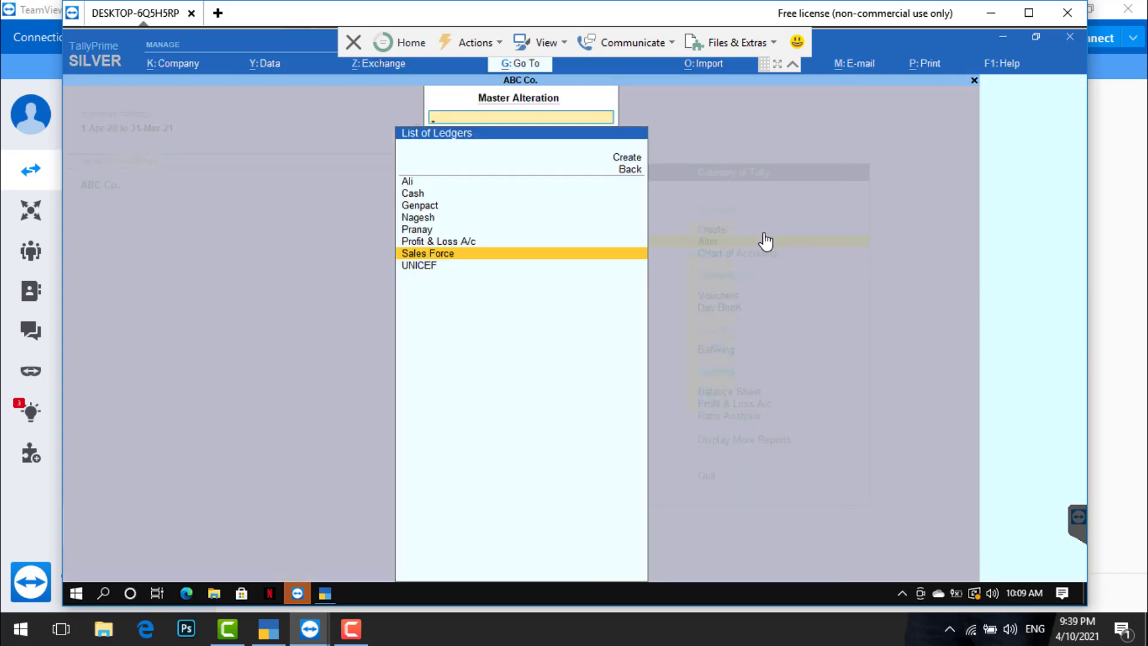
- Open the UNICEF ledger, clear its name, discard the change, and return to the Gateway of Tally
key("Down")
key("Return")
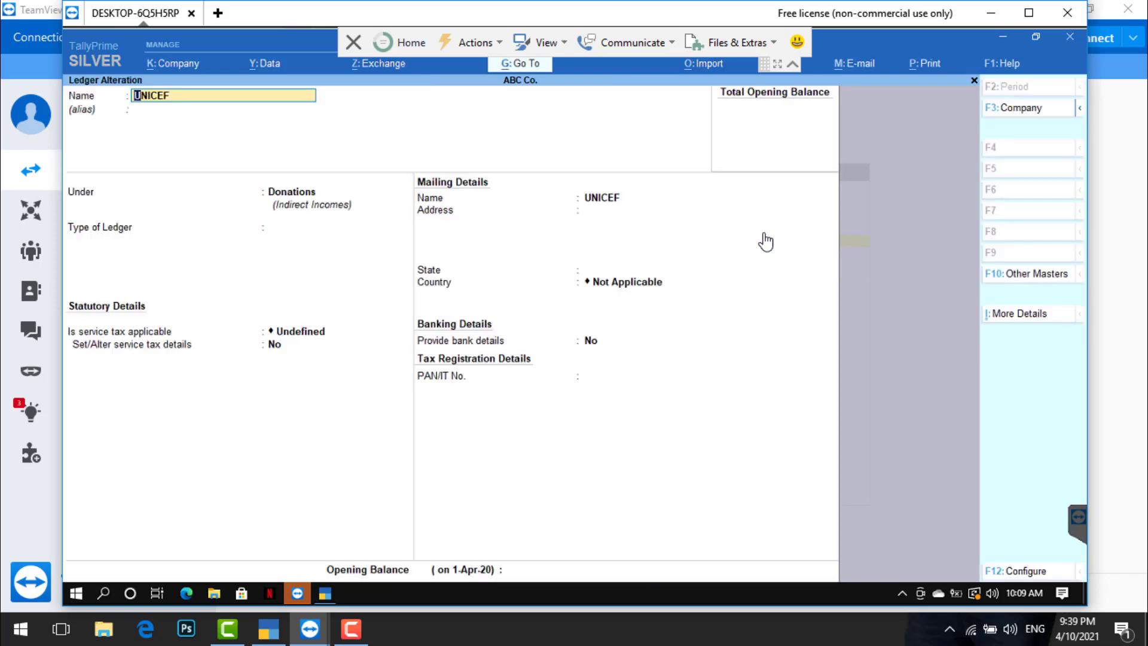
key("BackSpace")
key("Escape")
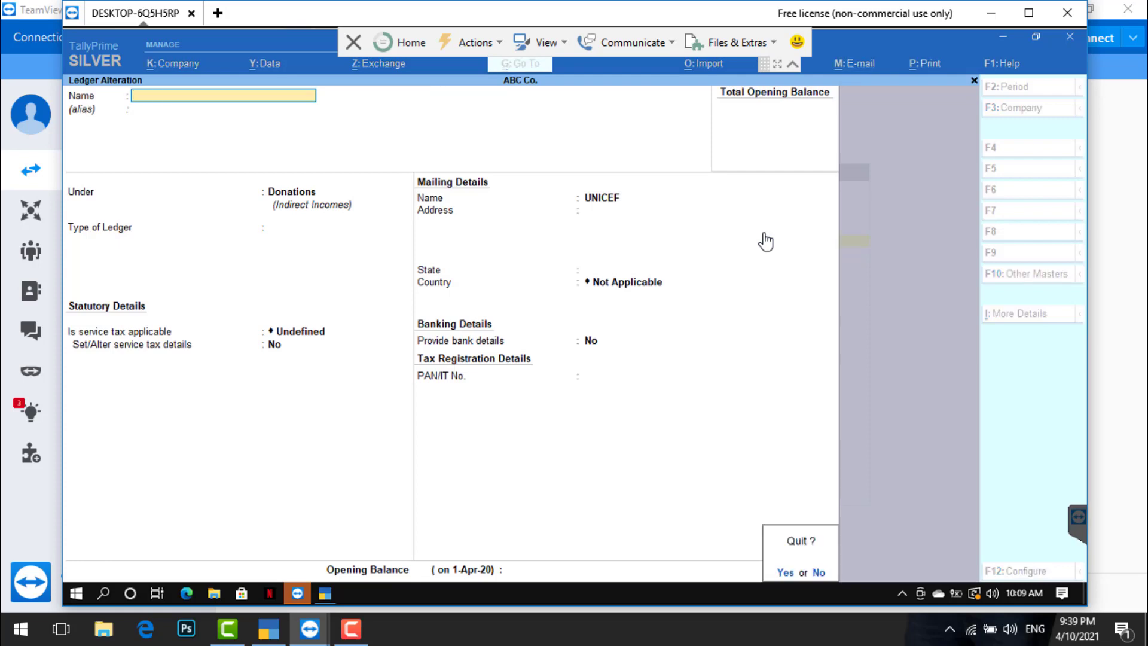
key("Return")
key("Escape")
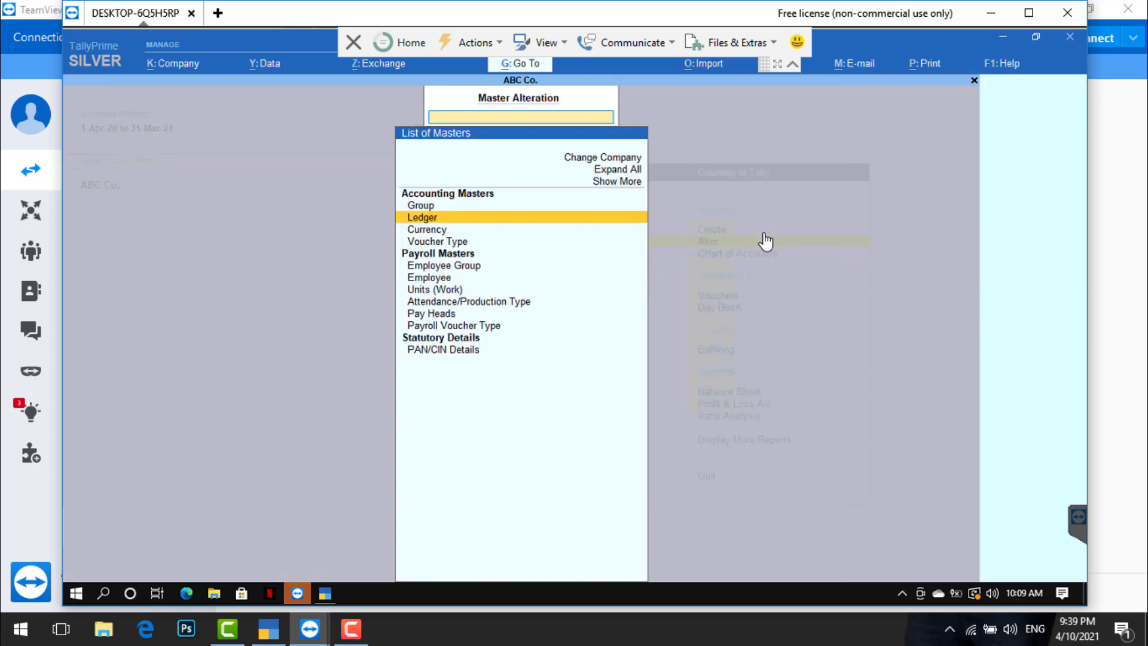
key("Escape")
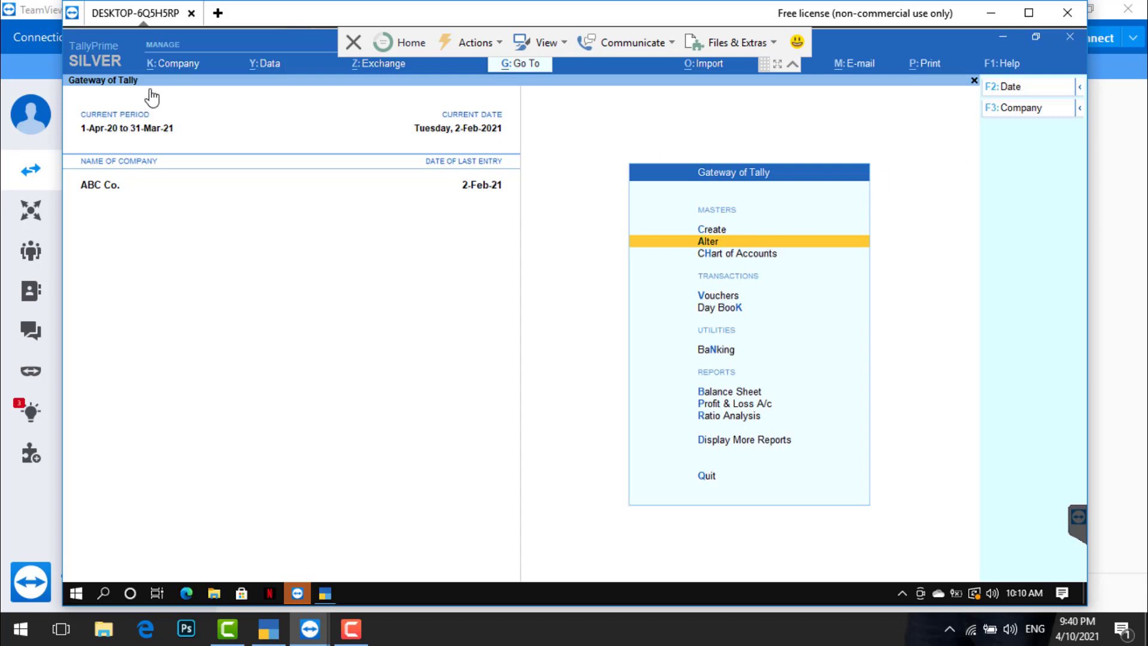
- Start creating a new company with Cost Centres as its company and mailing name, leaving the address blank
left_click(179, 64)
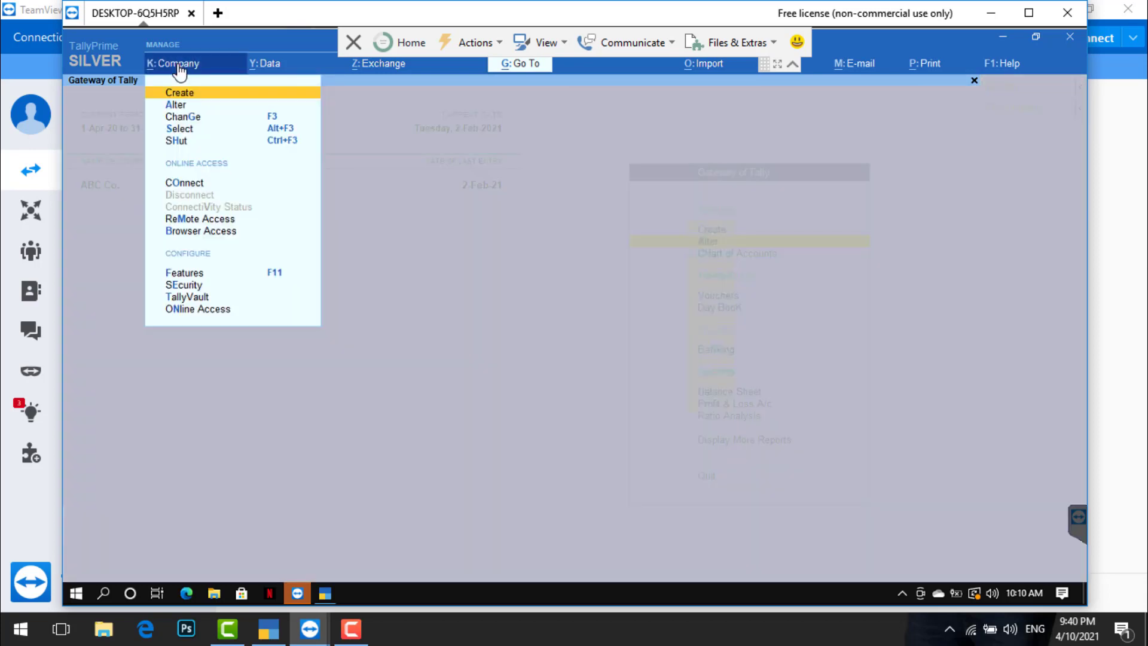
key("Down")
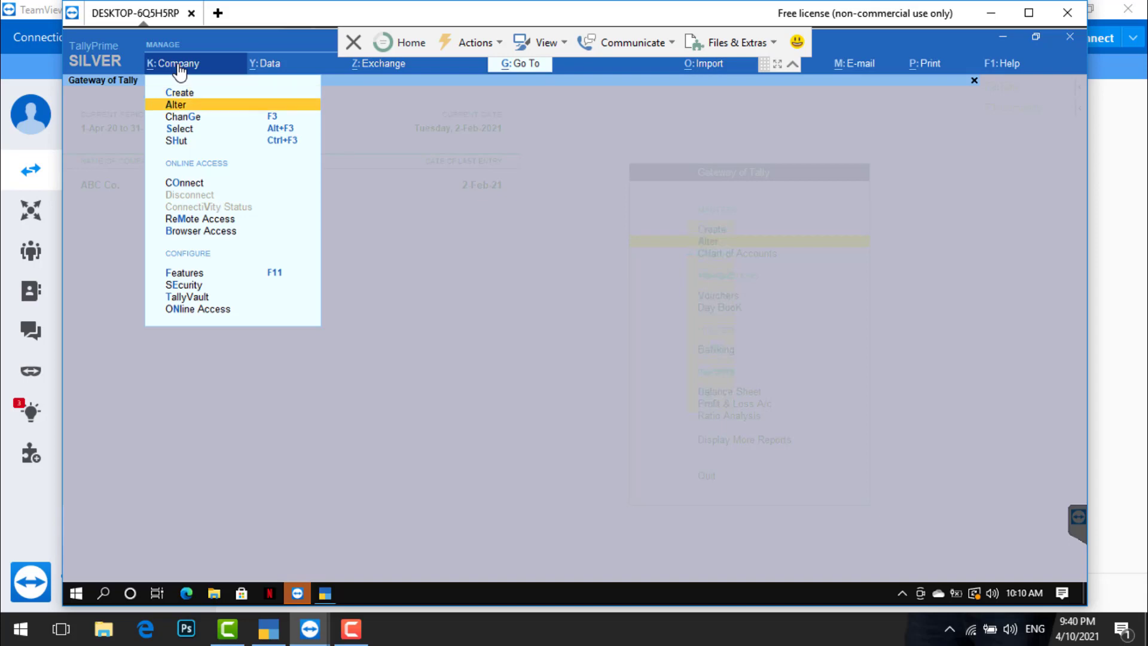
key("Up")
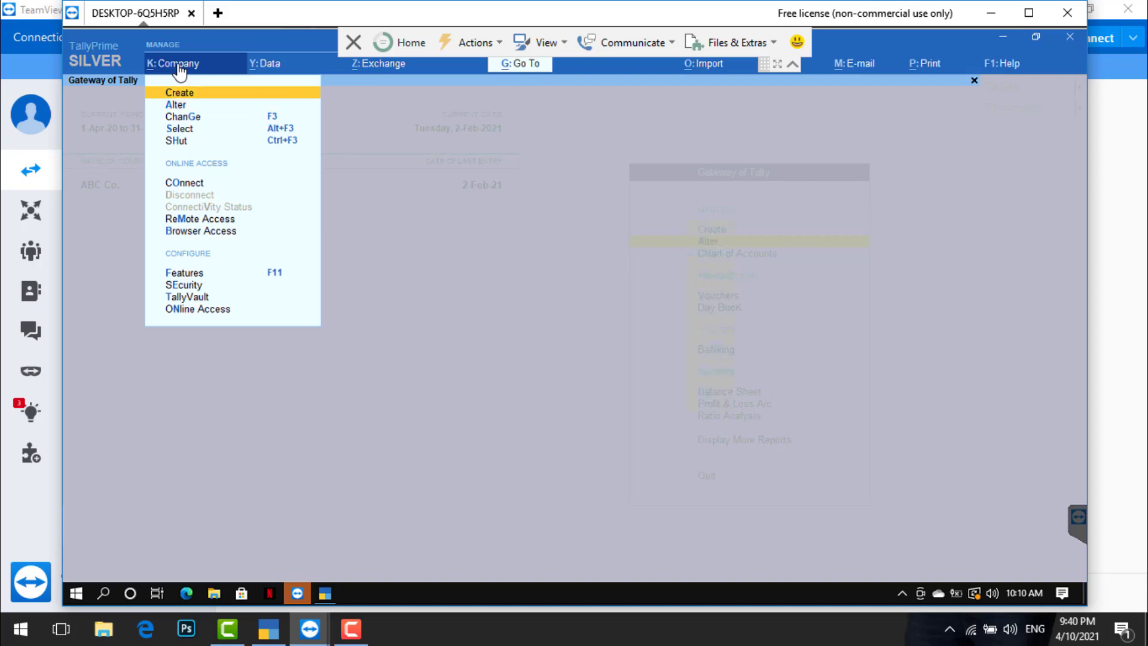
key("Return")
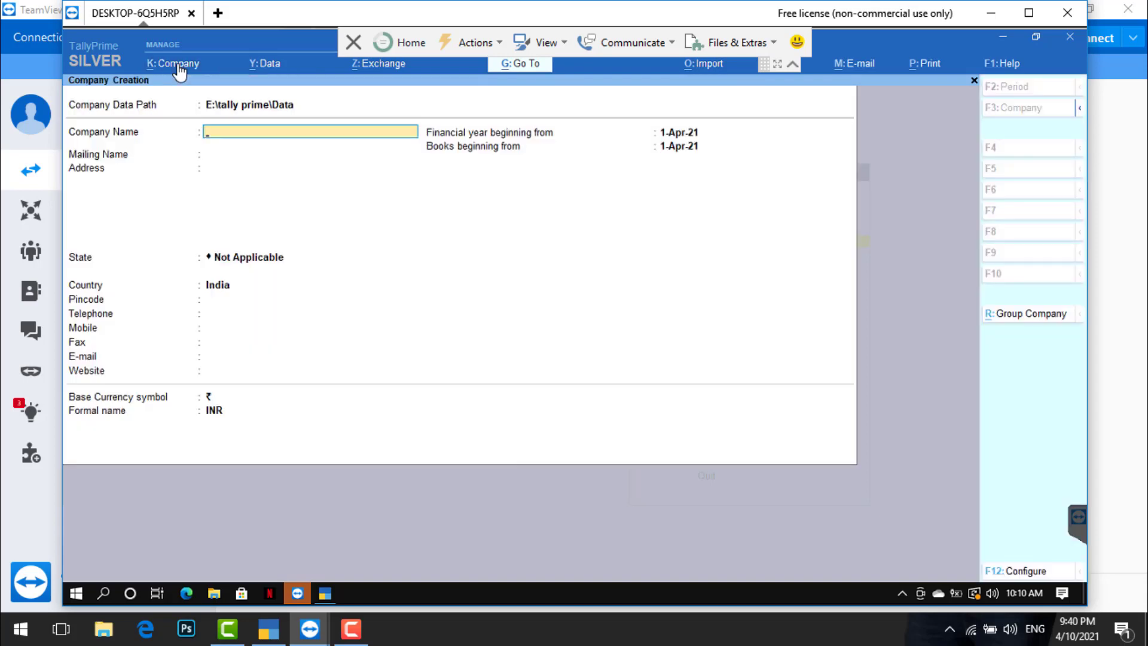
type("Cost Centres")
key("Return")
key("Return")
key("Return")
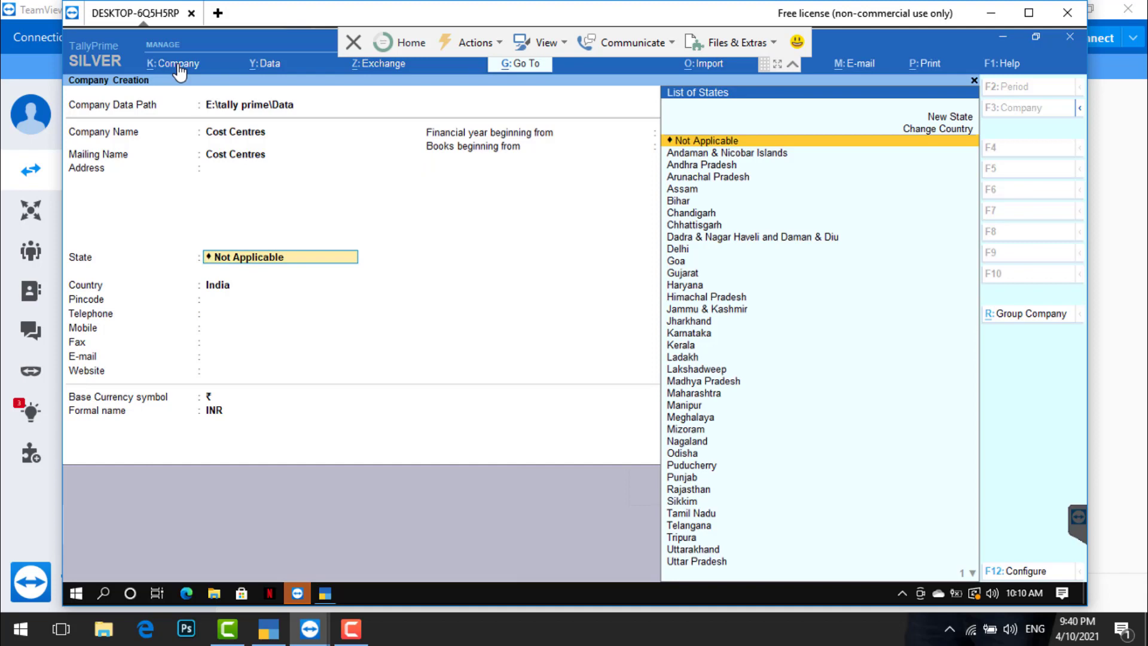
- Set the new company's state to Andhra Pradesh
key("Down")
key("Down")
key("Return")
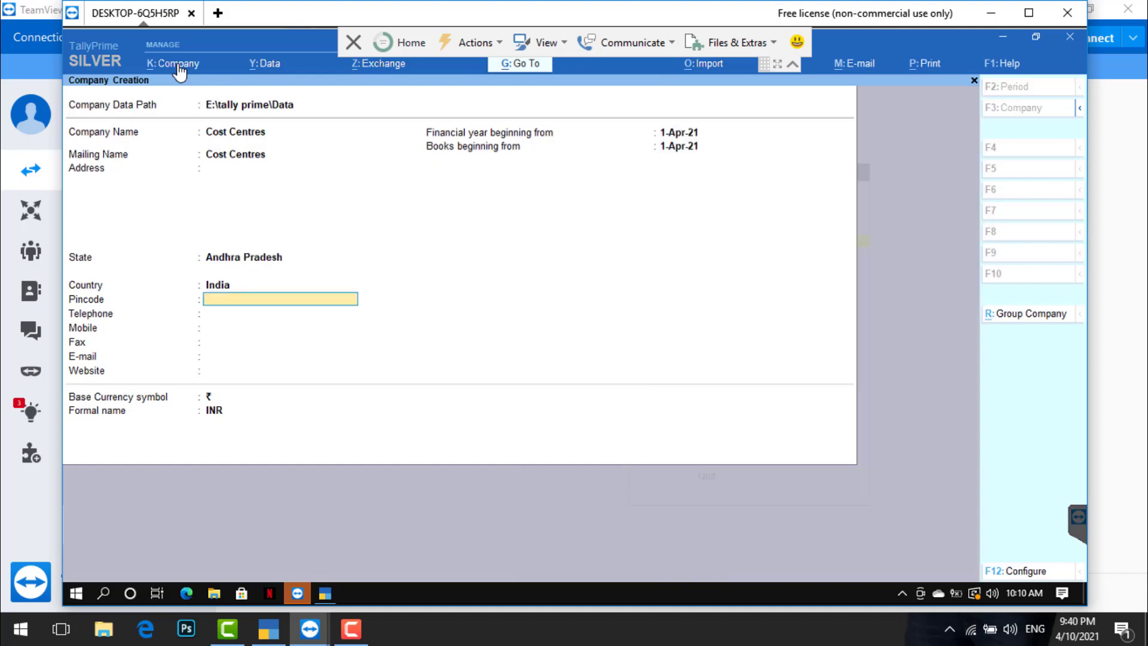
- Accept the creation of the Cost Centres company and set Enable Bill-wise entry to No
key("ctrl")
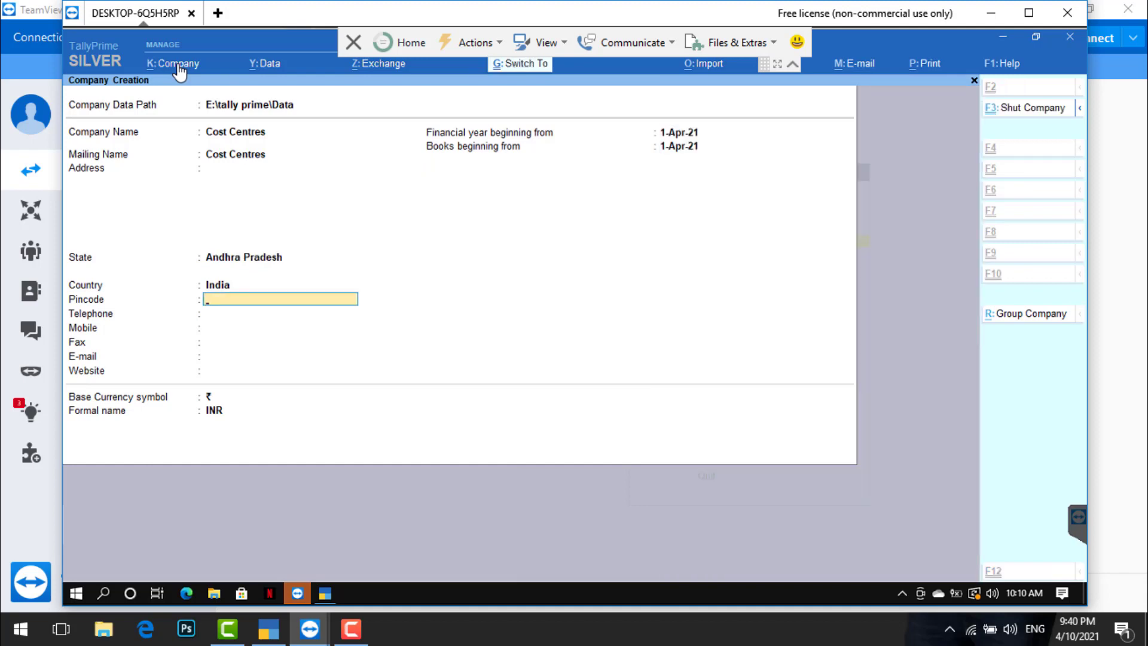
key("ctrl+a")
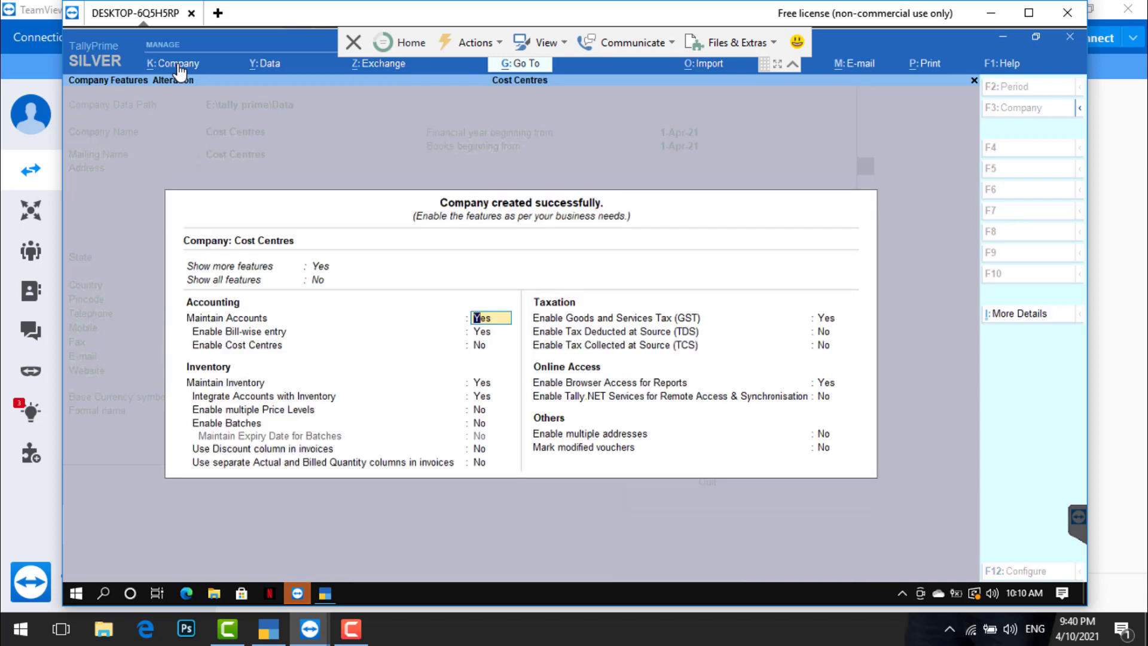
key("Return")
type("n")
key("Return")
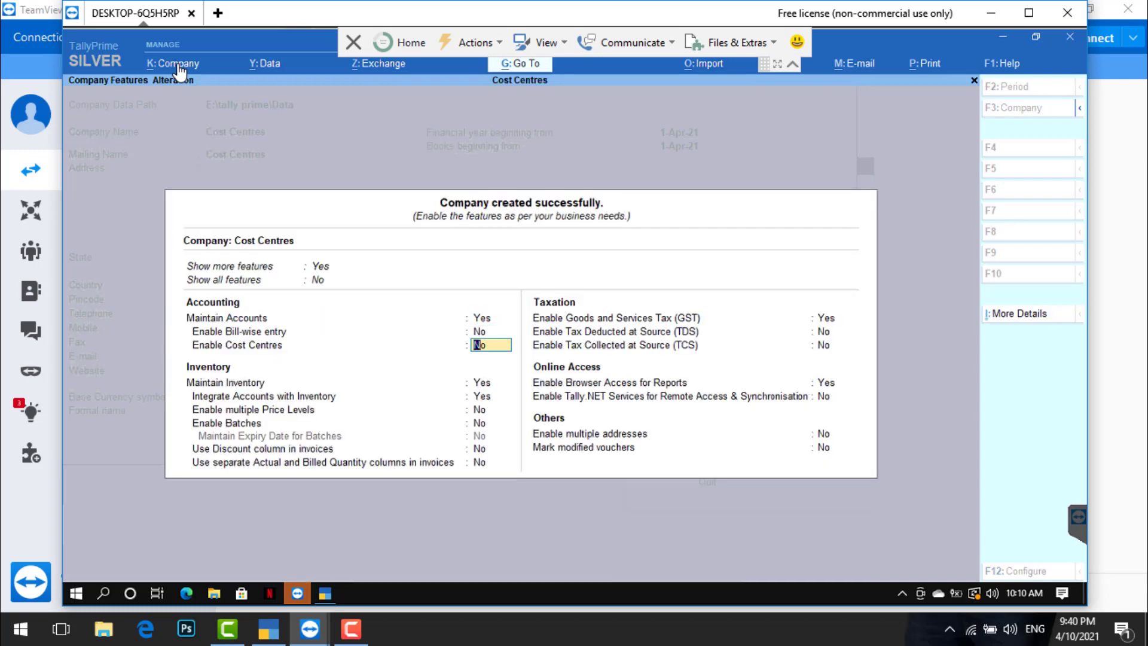
- Set Show all features to Yes for the Cost Centres company
key("Up")
key("Up")
key("Up")
type("y")
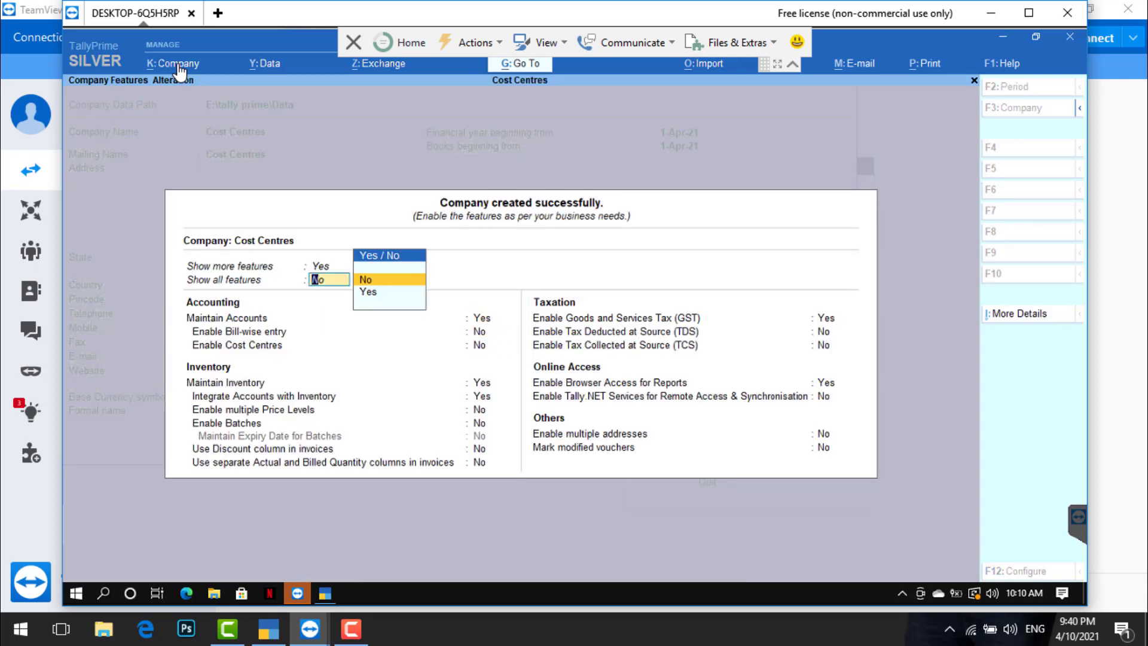
key("Return")
key("Return")
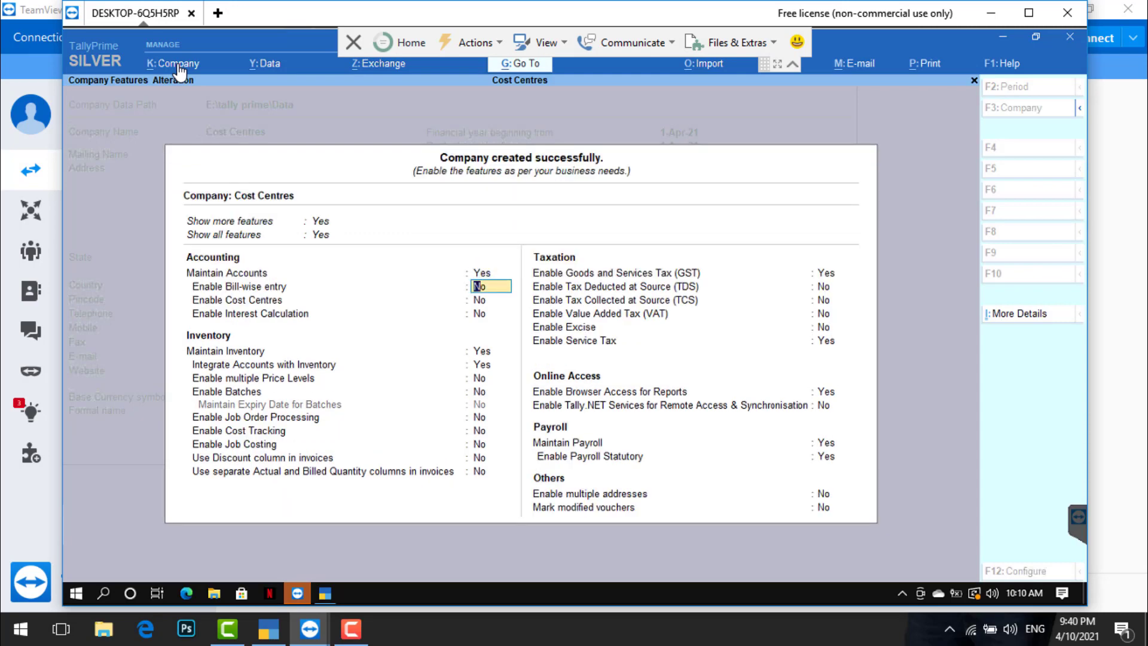
- Set Maintain Inventory to No, and restore it to Yes with Integrate Accounts with Inventory also set to Yes
key("Return")
key("Return")
key("Return")
key("Return")
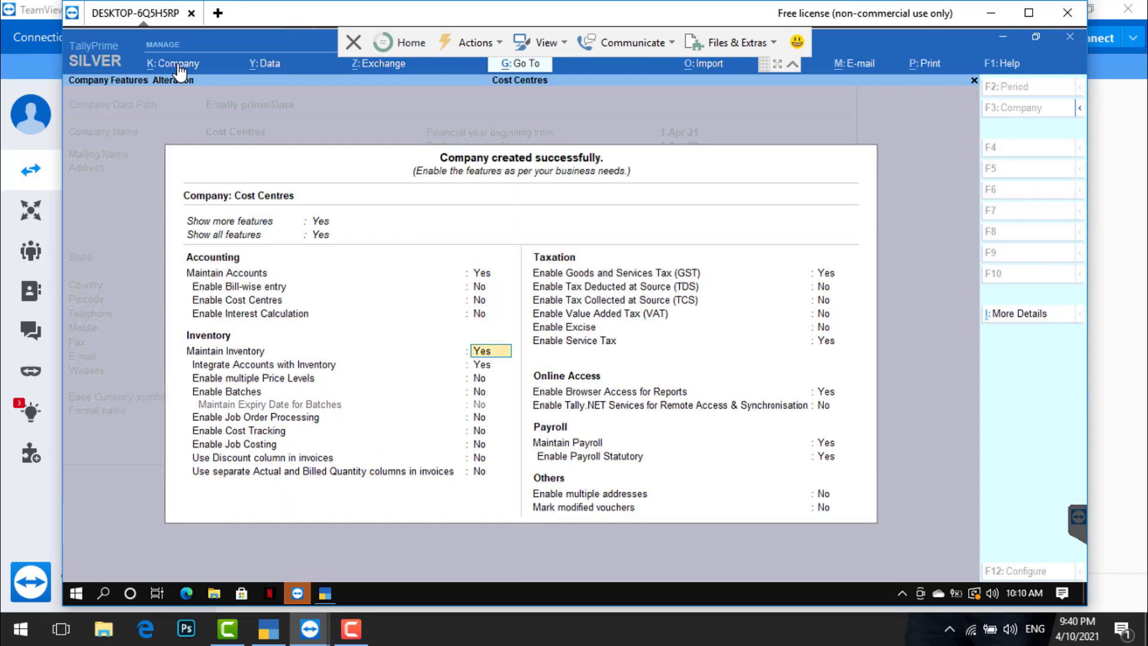
key("Up")
type("n")
key("Return")
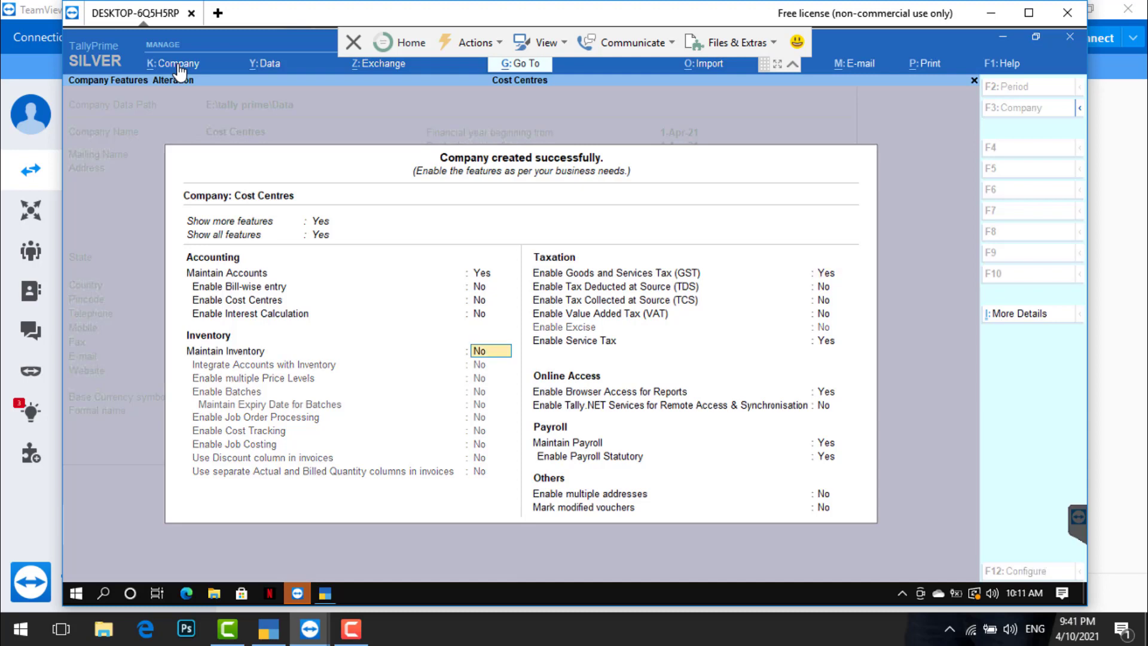
key("Up")
type("y")
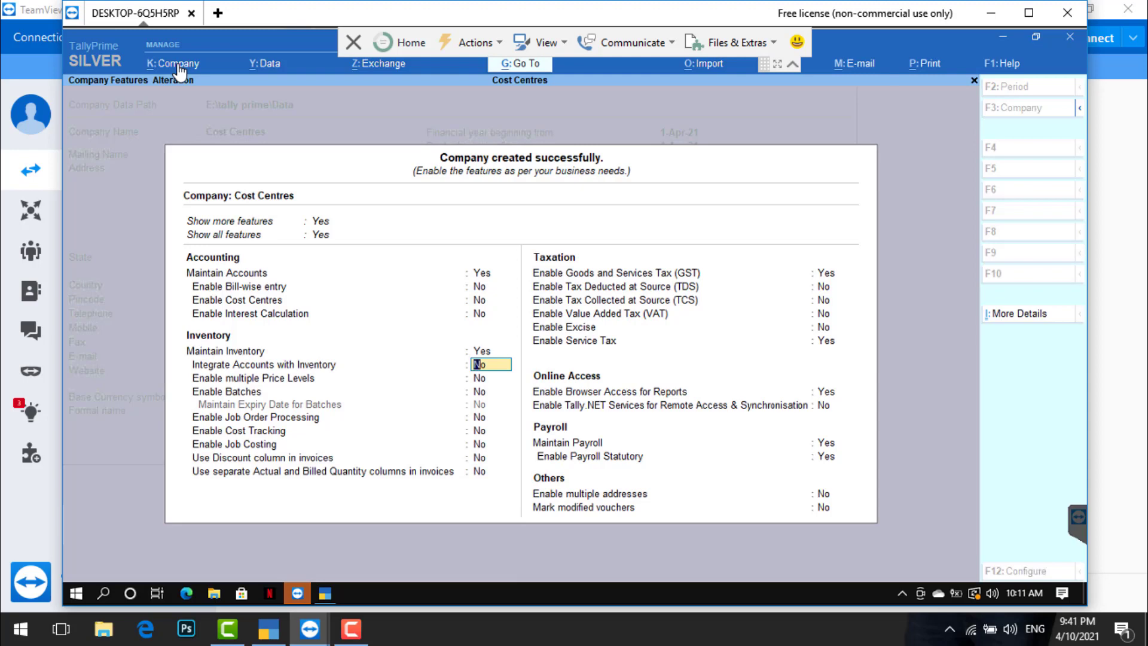
type("y")
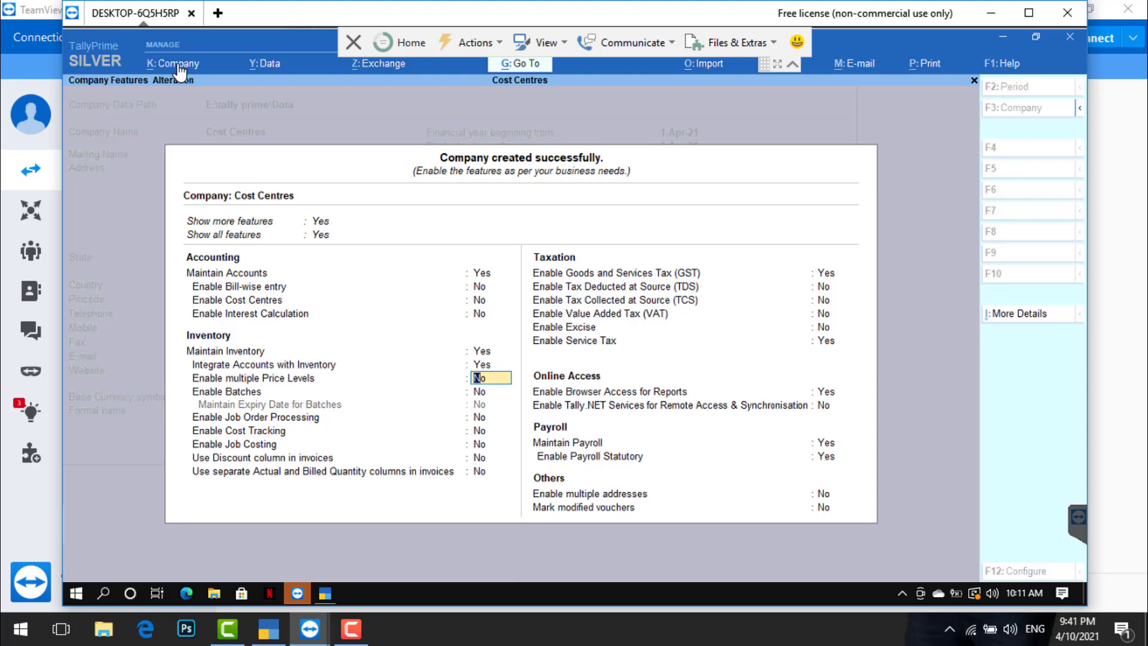
- Set Enable Cost Tracking to Yes in the inventory features
key("Return")
key("Return")
key("Return")
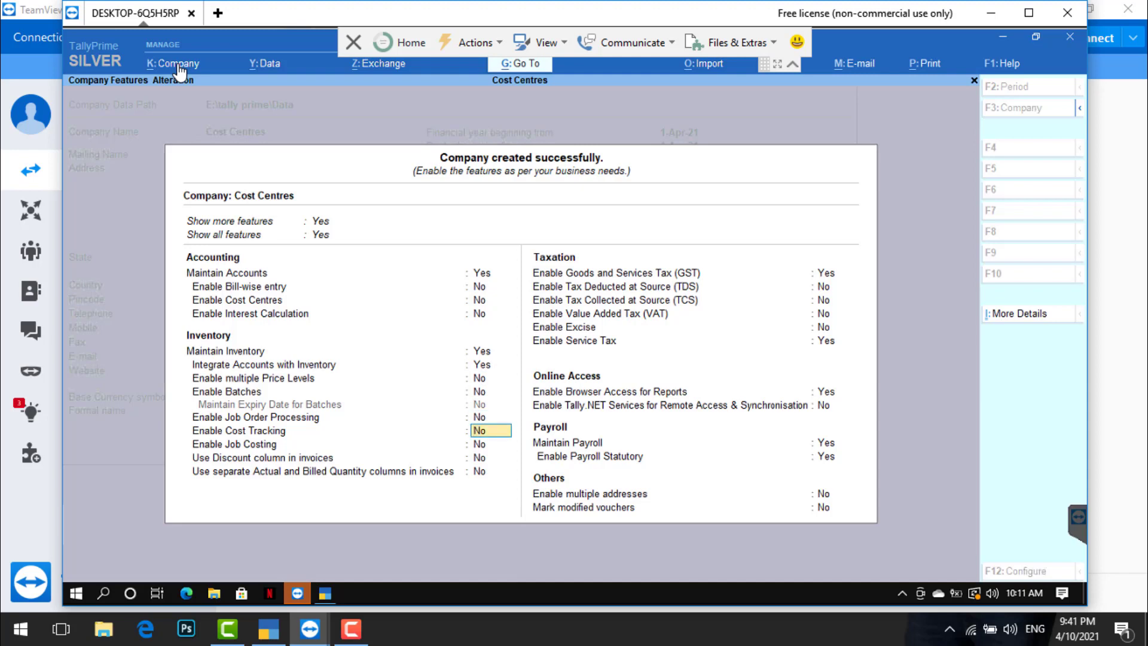
key("Return")
key("Return")
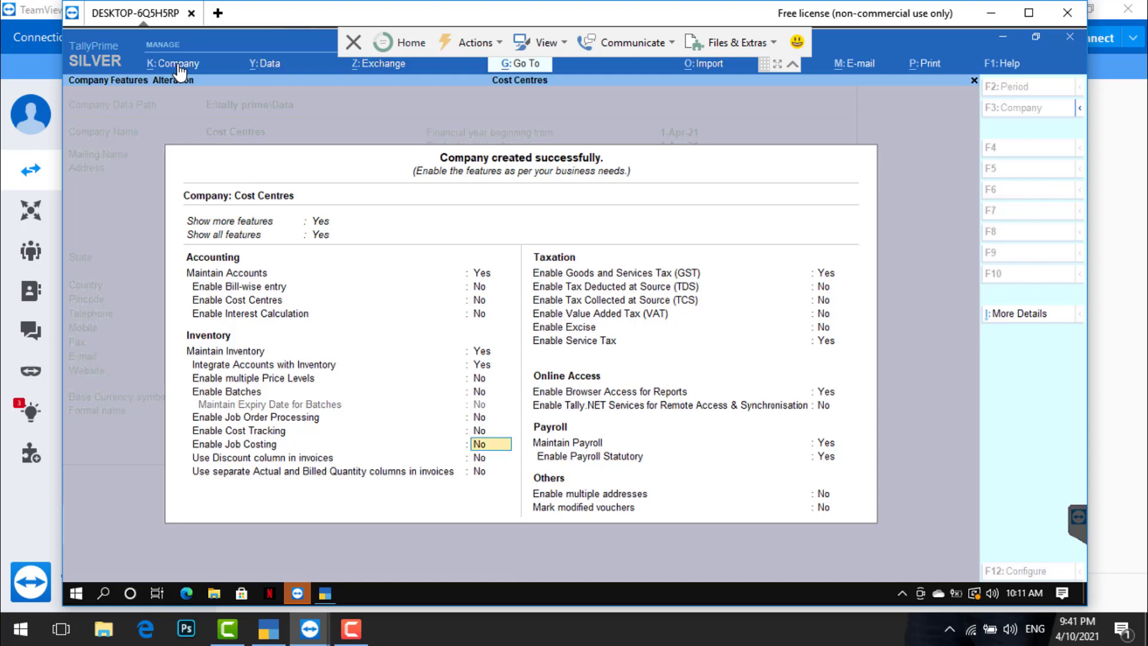
key("Up")
key("Up")
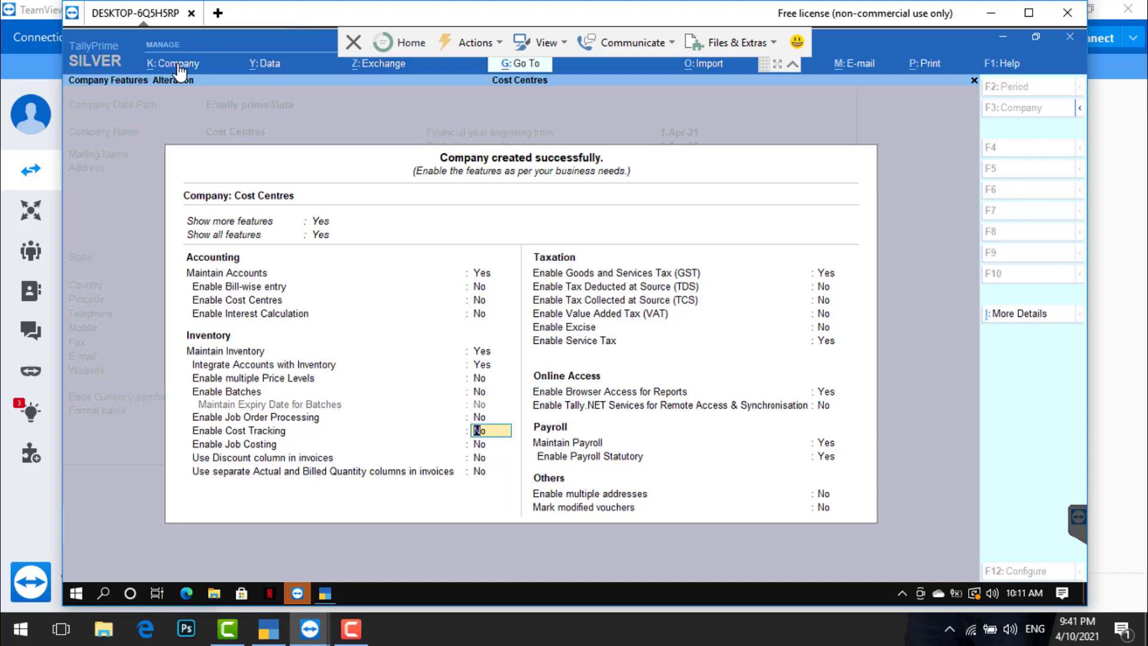
type("y")
- Keep the remaining inventory features off and set Enable Goods and Services Tax (GST) to No
key("Return")
key("Return")
key("Return")
key("Return")
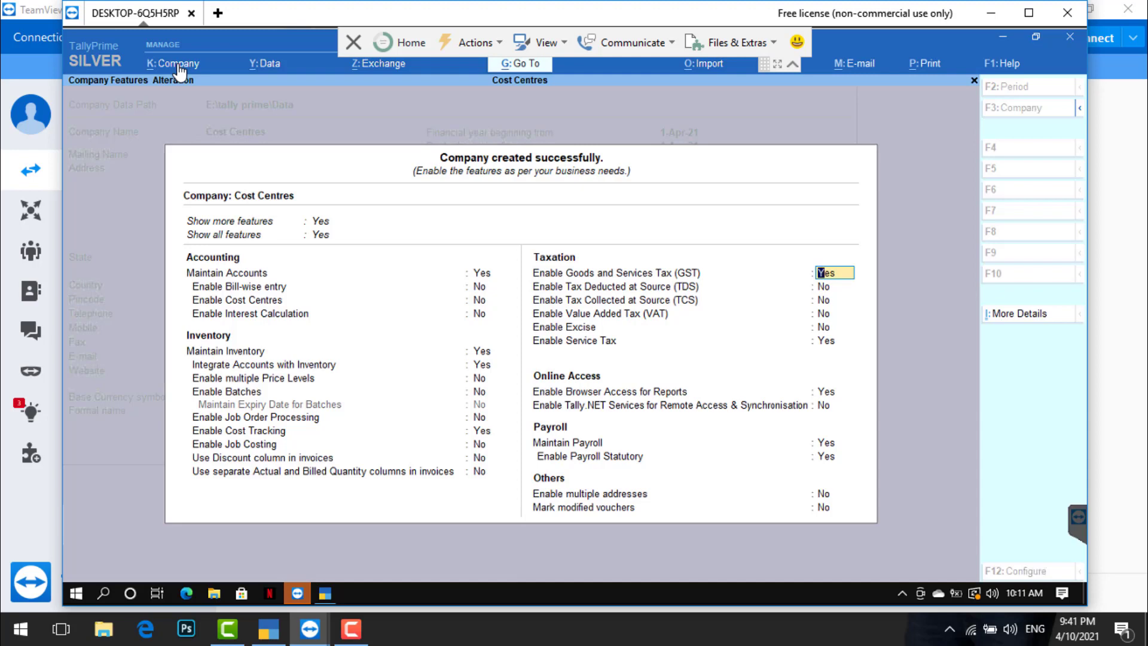
key("n")
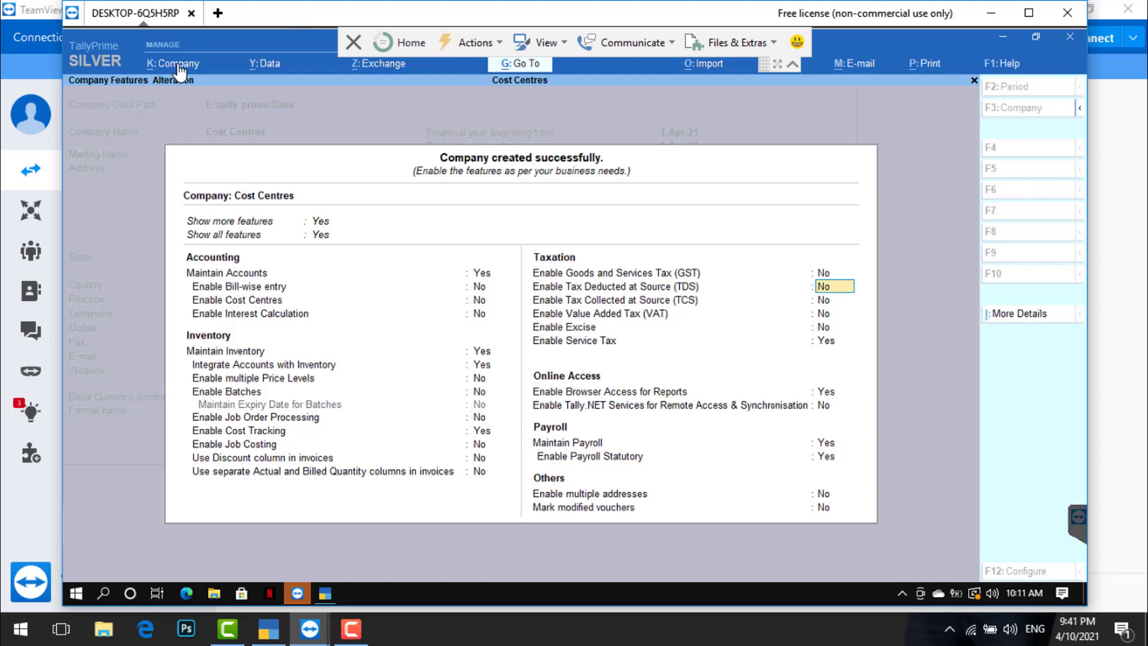
- Set Enable Service Tax to No, discarding the service tax details form
key("Return")
key("Return")
key("Return")
key("Return")
key("Return")
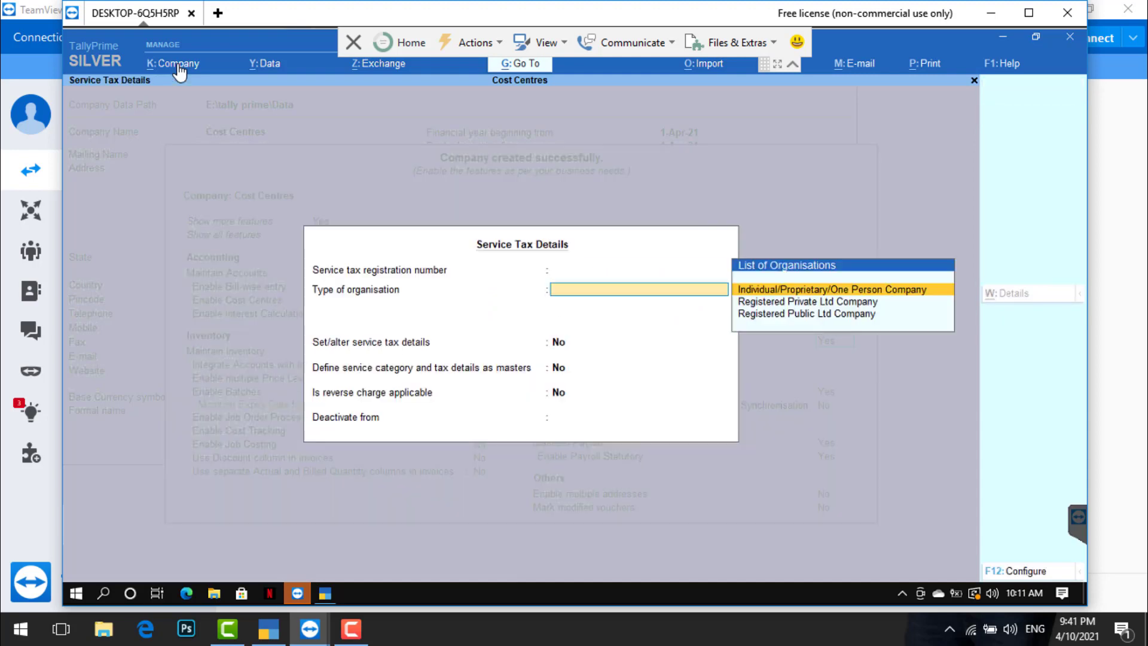
key("Return")
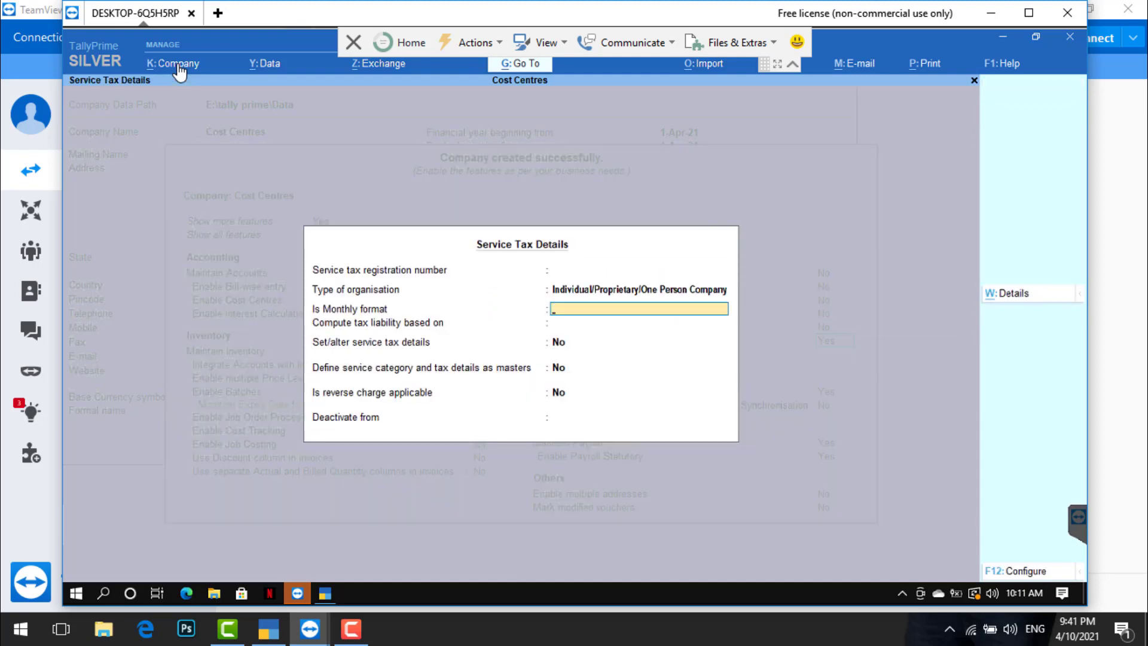
key("Escape")
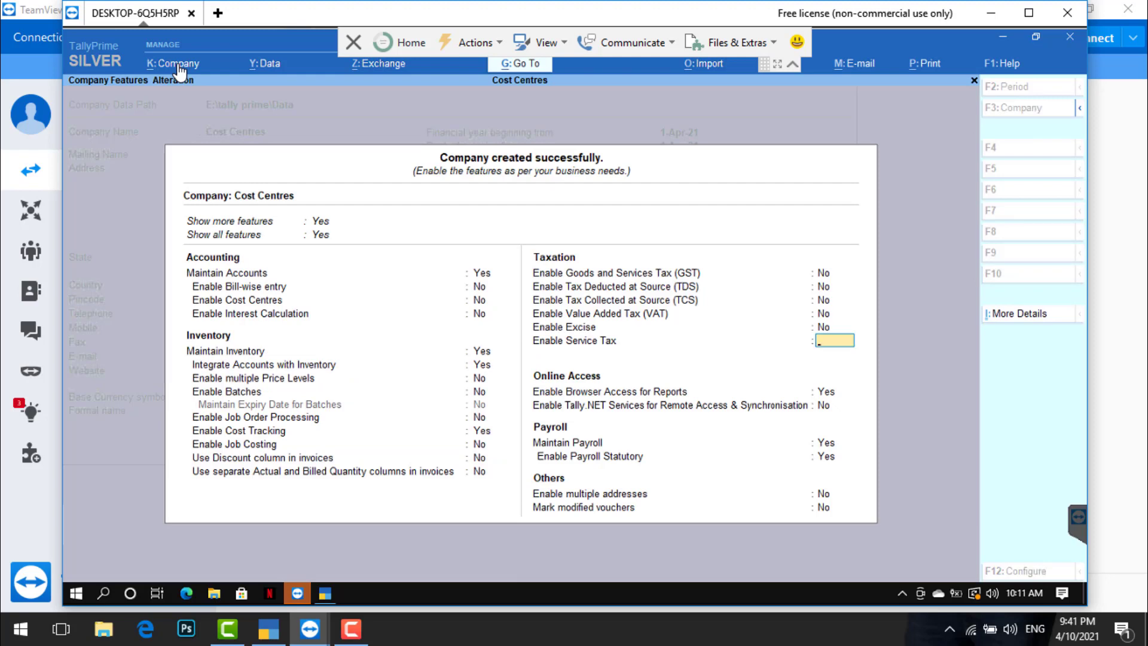
key("y")
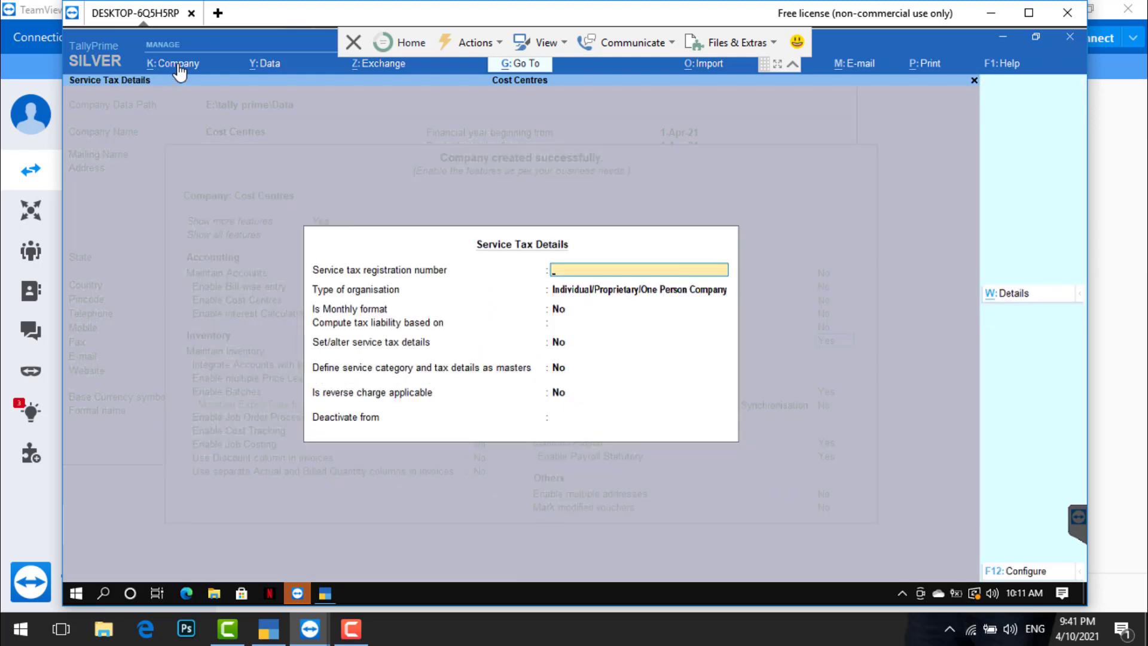
key("Escape")
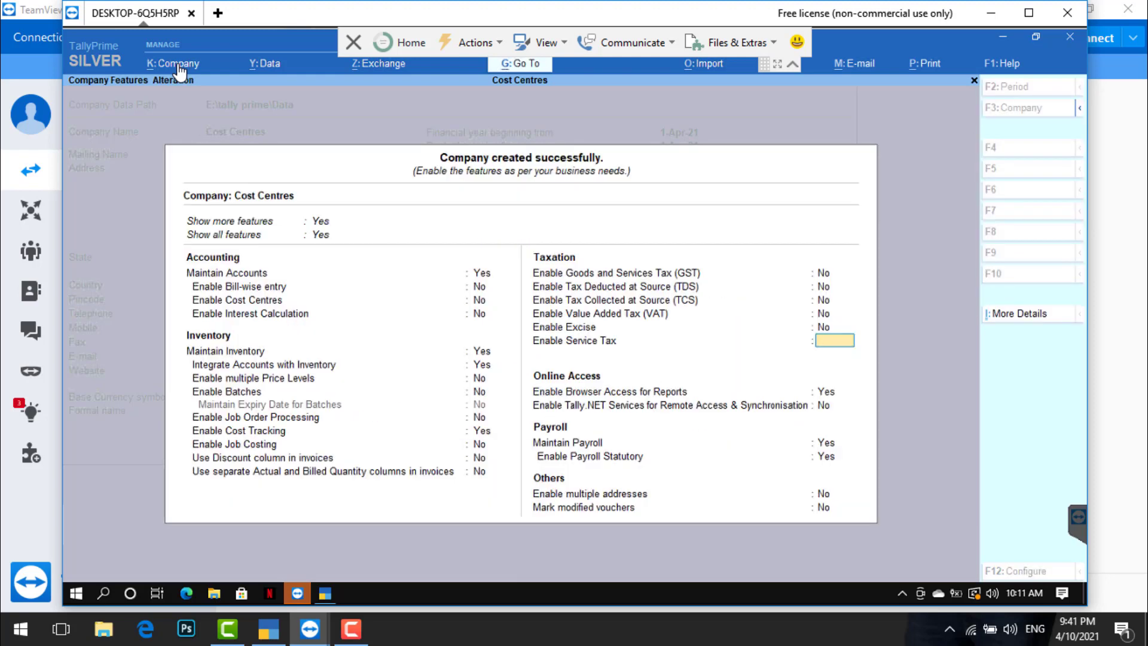
key("n")
key("Return")
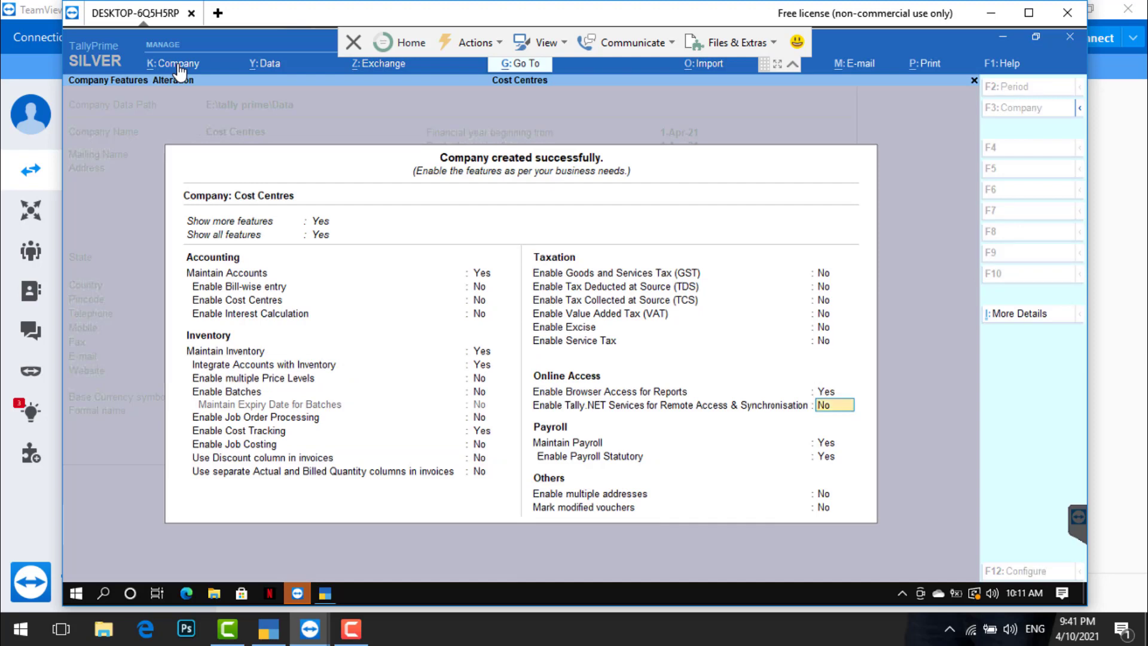
- Set Enable Browser Access for Reports and Maintain Payroll to No, and accept the company features
key("Up")
key("n")
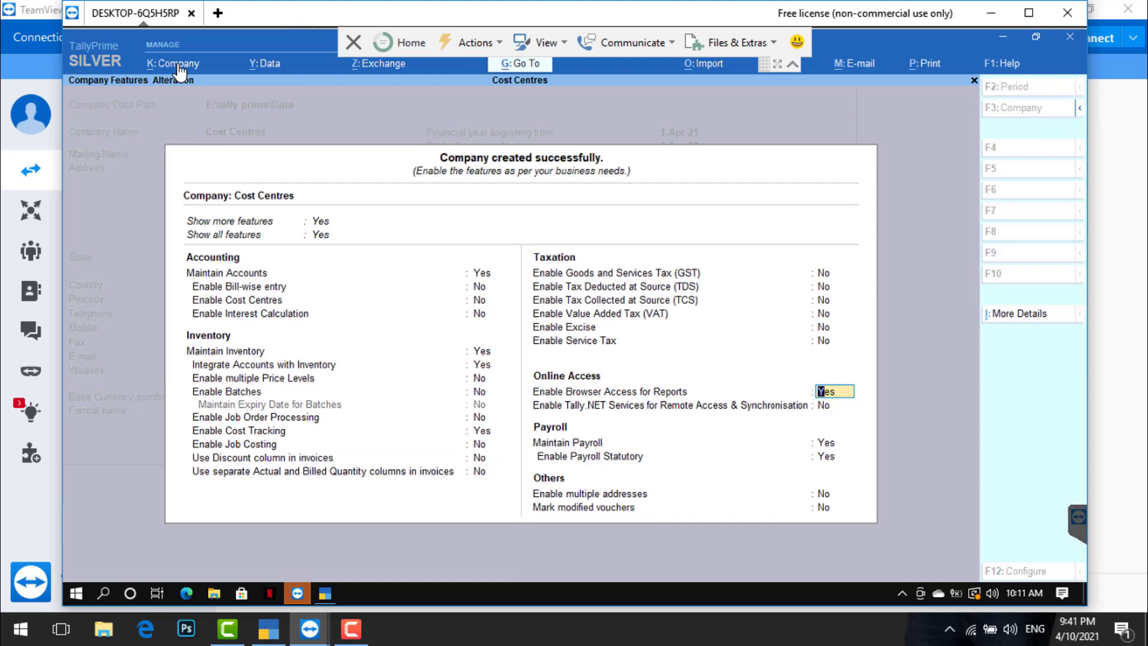
key("Return")
key("n")
key("Return")
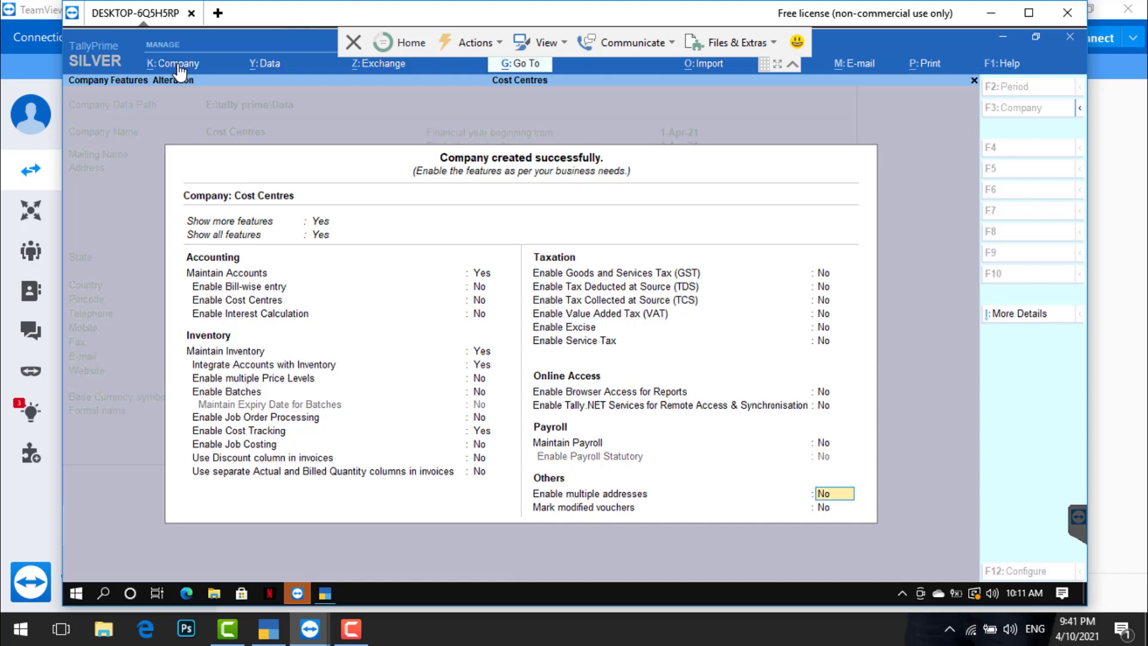
key("Return")
key("Return")
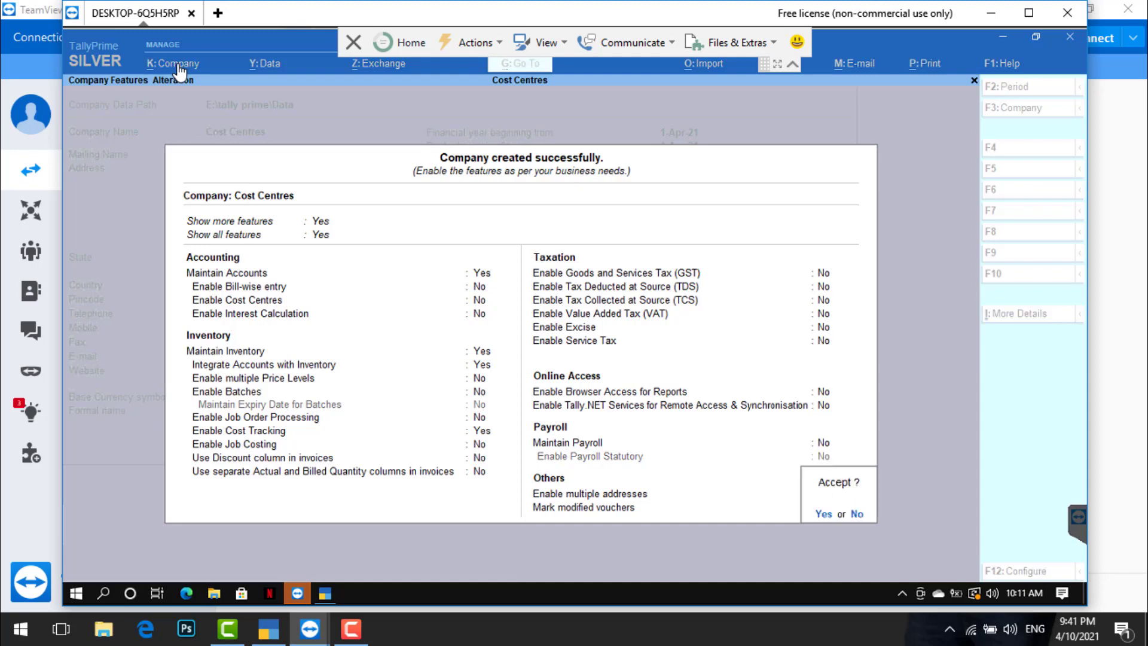
key("y")
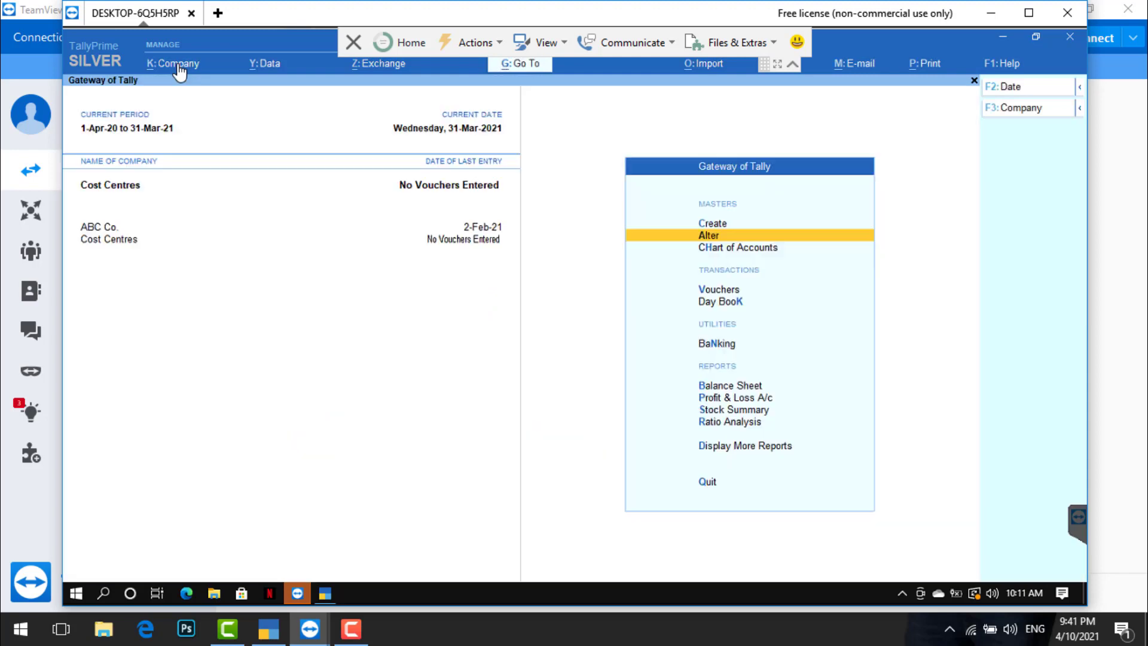
- Check the list of masters available for creation in the Cost Centres company, and return to the Gateway of Tally
key("Up")
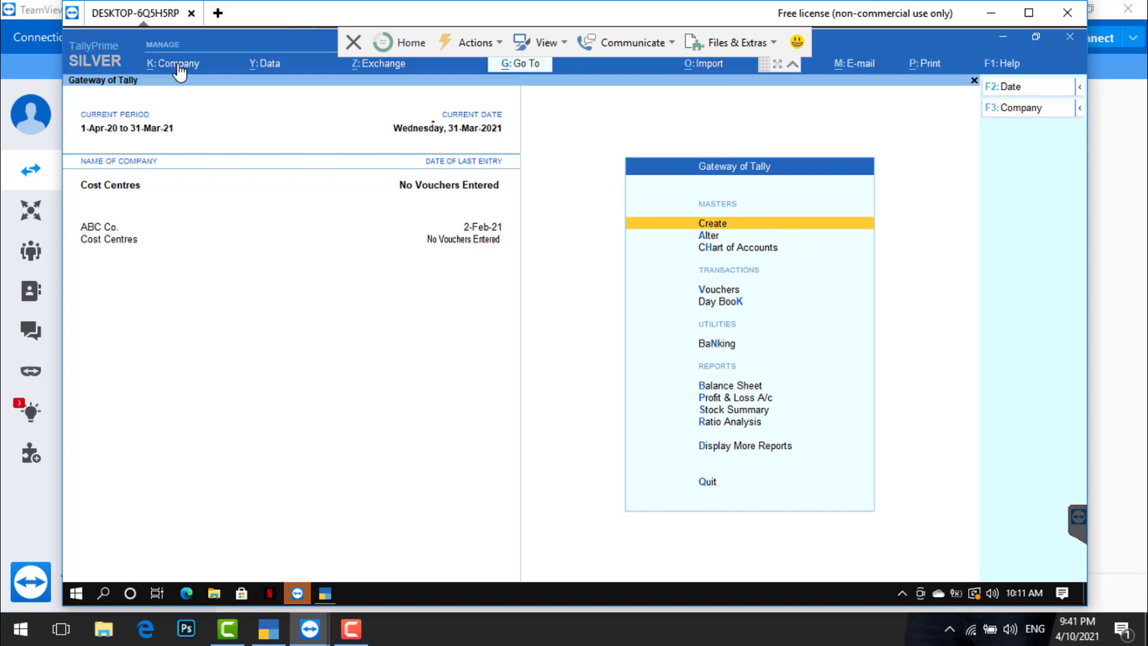
key("Return")
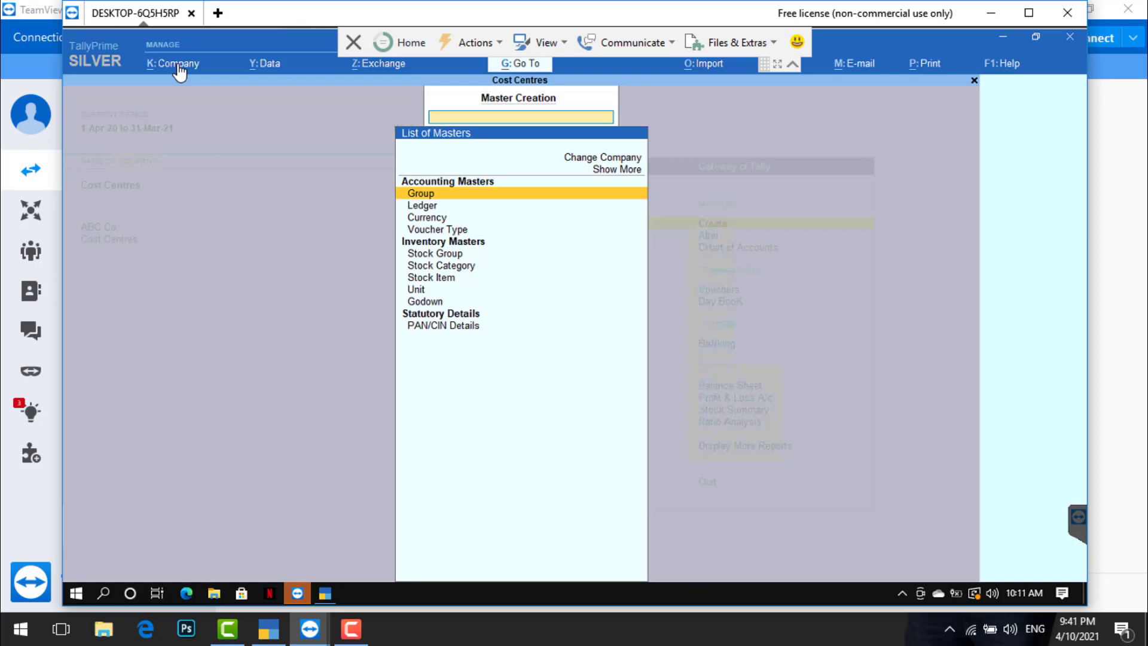
key("Escape")
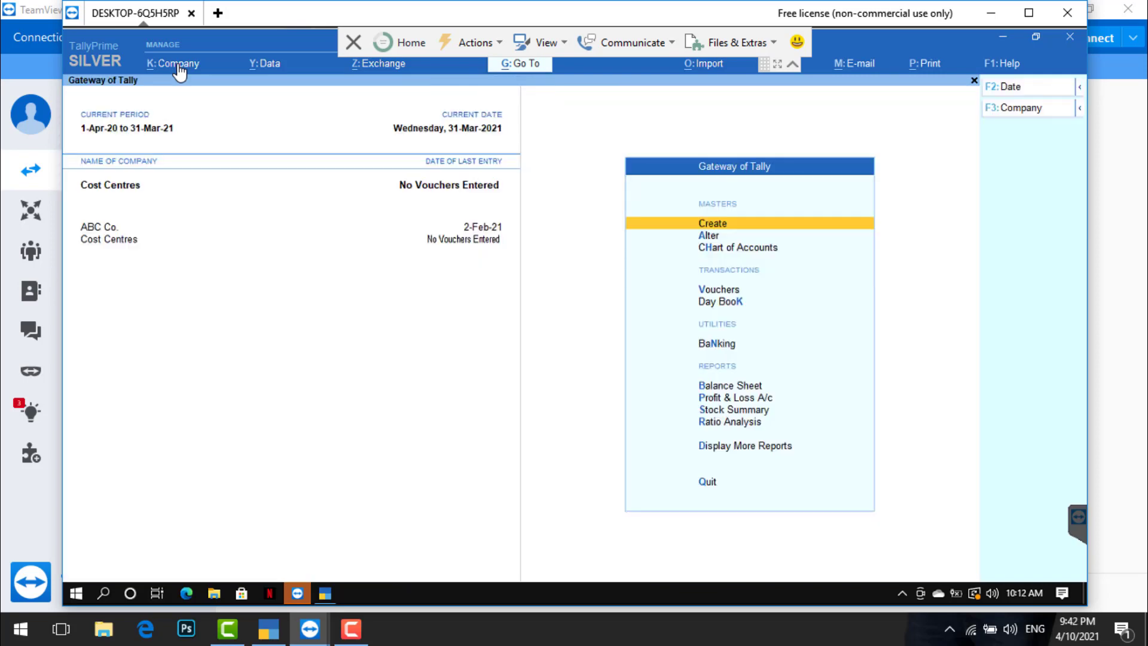
key("F11")
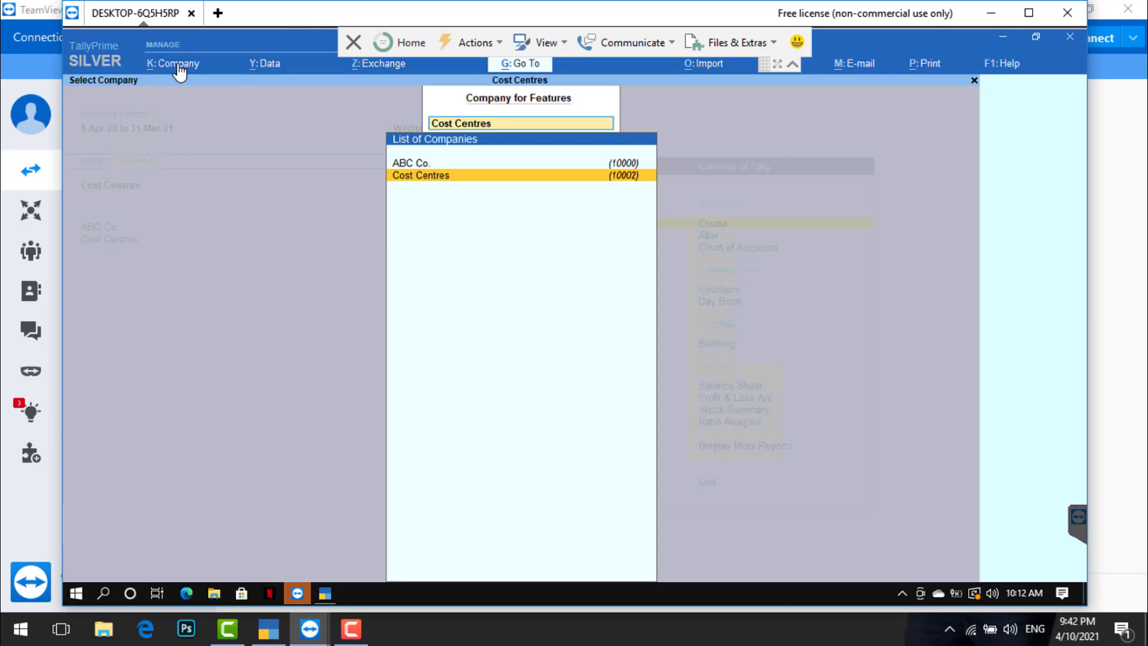
key("Escape")
key("Escape")
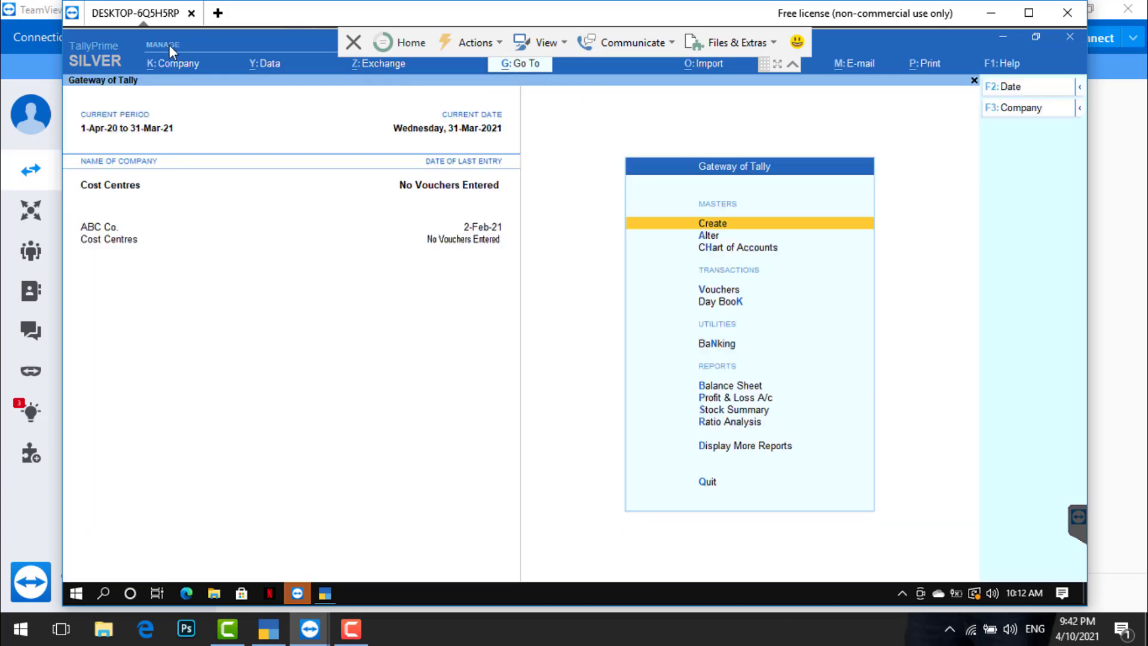
- Open the company features of the Cost Centres company for alteration
left_click(178, 63)
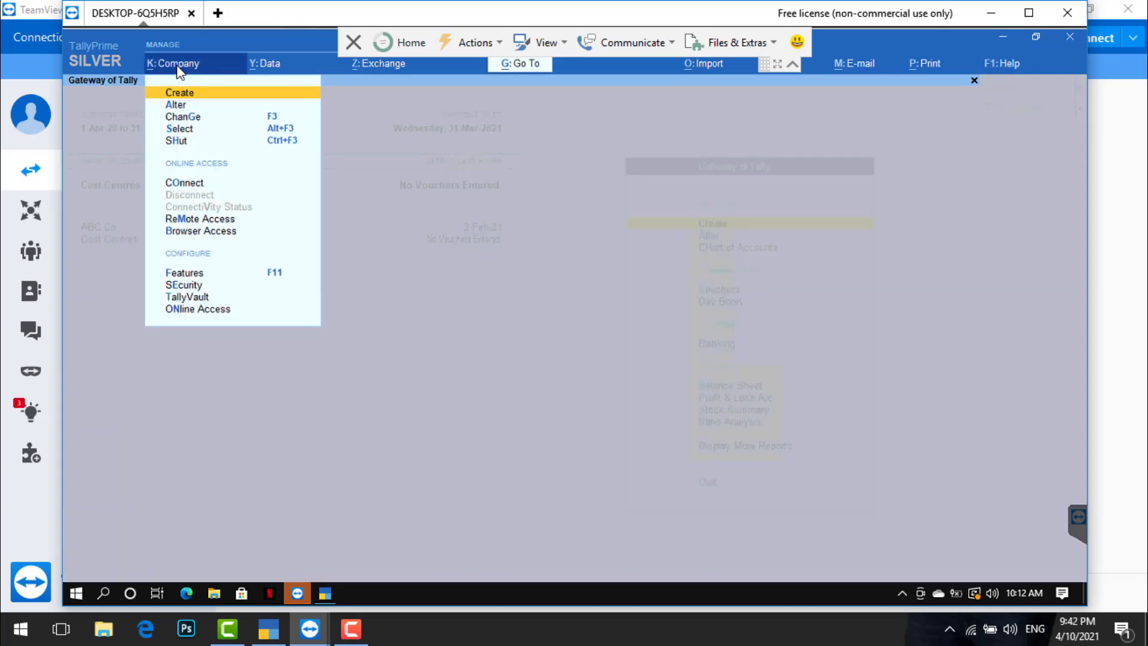
key("Down")
key("Down")
key("Down")
key("Down")
key("Down")
key("Down")
key("Down")
key("Down")
key("Down")
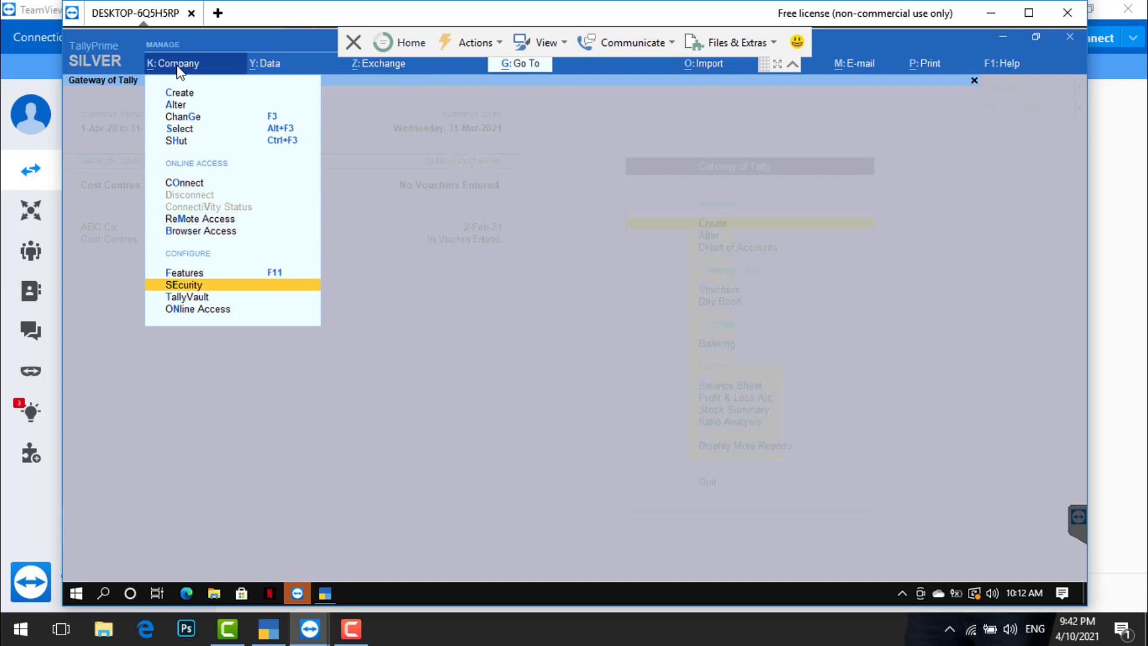
key("Up")
key("Return")
key("Return")
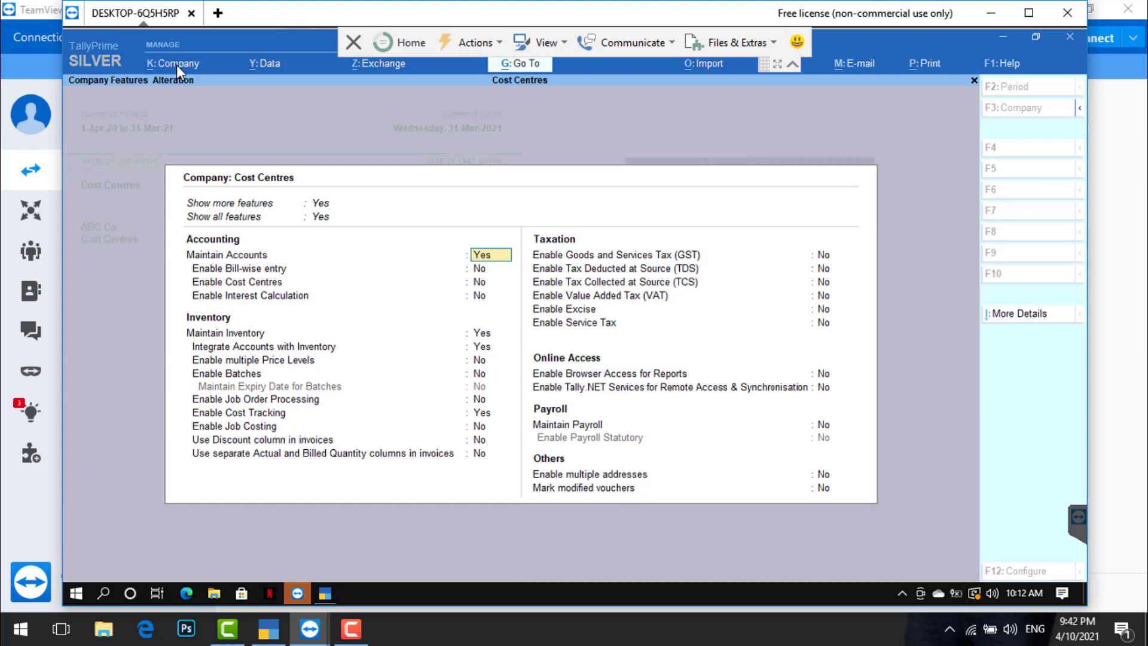
- Set Enable Cost Centres to Yes in the accounting features
key("Return")
key("Return")
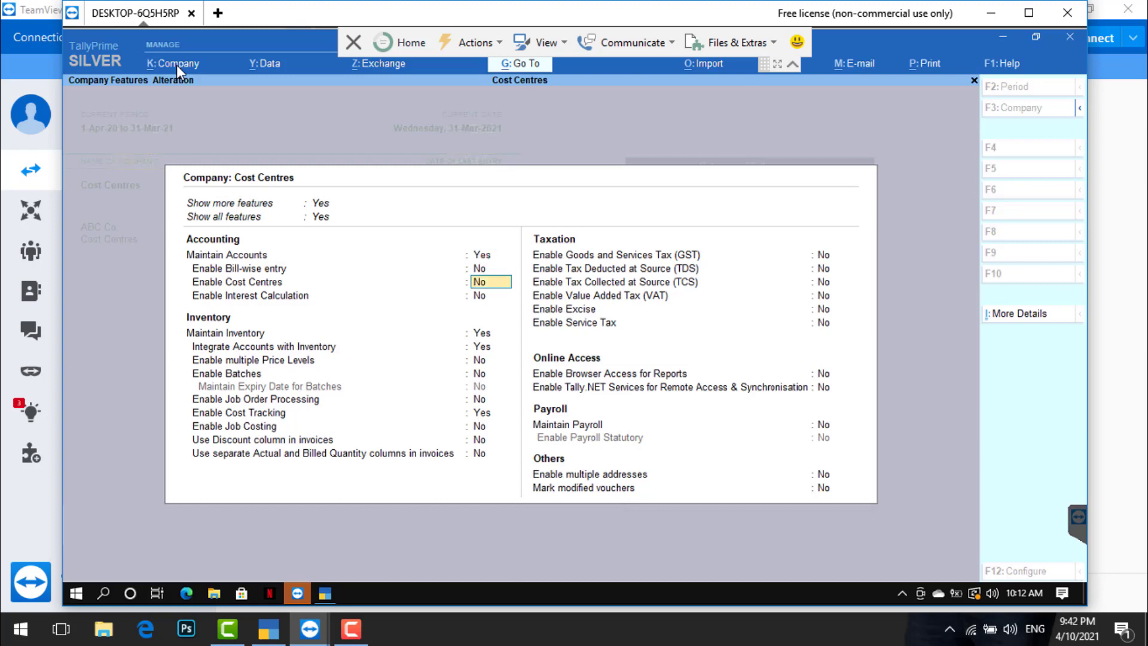
key("y")
- Set Enable Cost Tracking to No in the inventory features
key("Return")
key("Return")
key("Return")
key("Return")
key("Return")
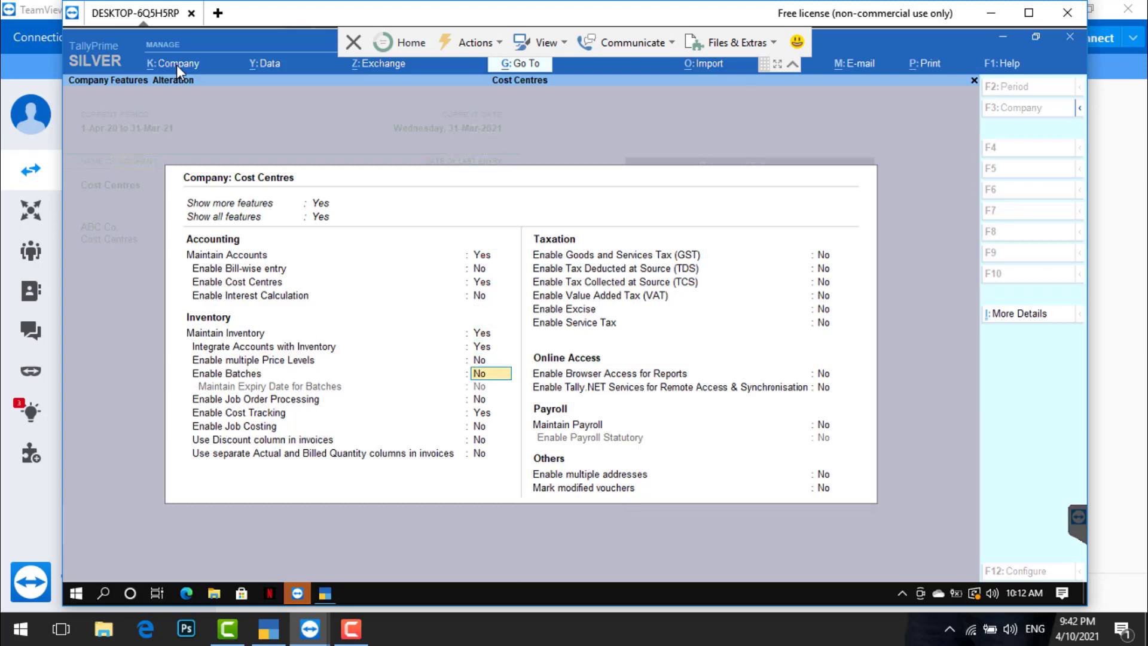
key("n")
key("Return")
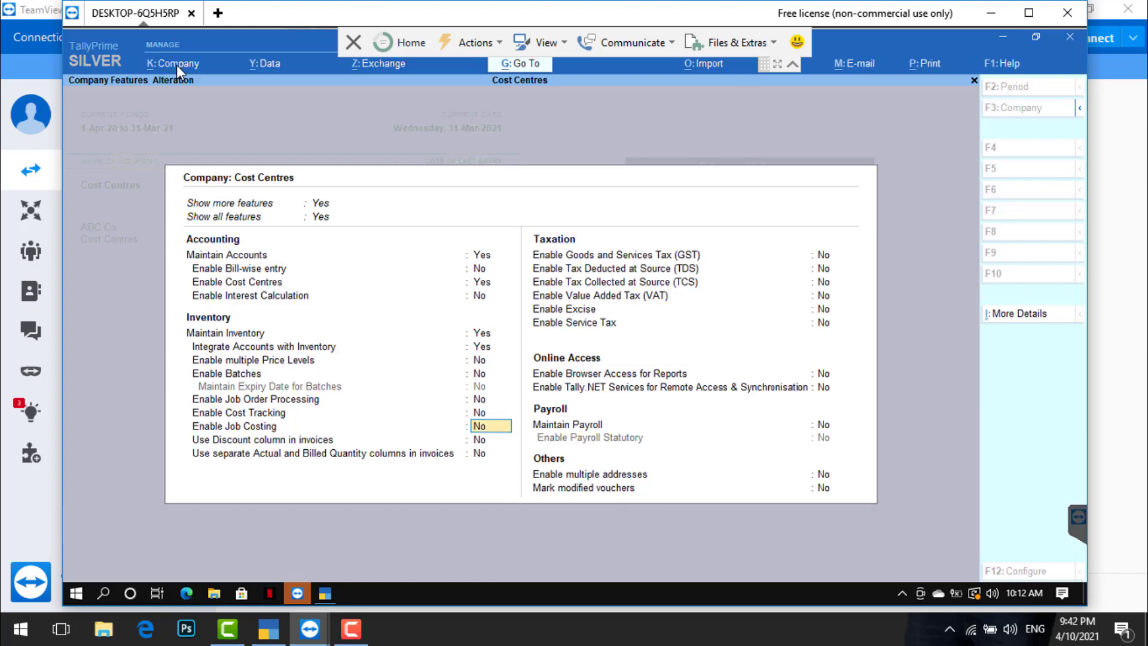
- Save the altered features of the Cost Centres company and return to the Gateway of Tally
key("ctrl")
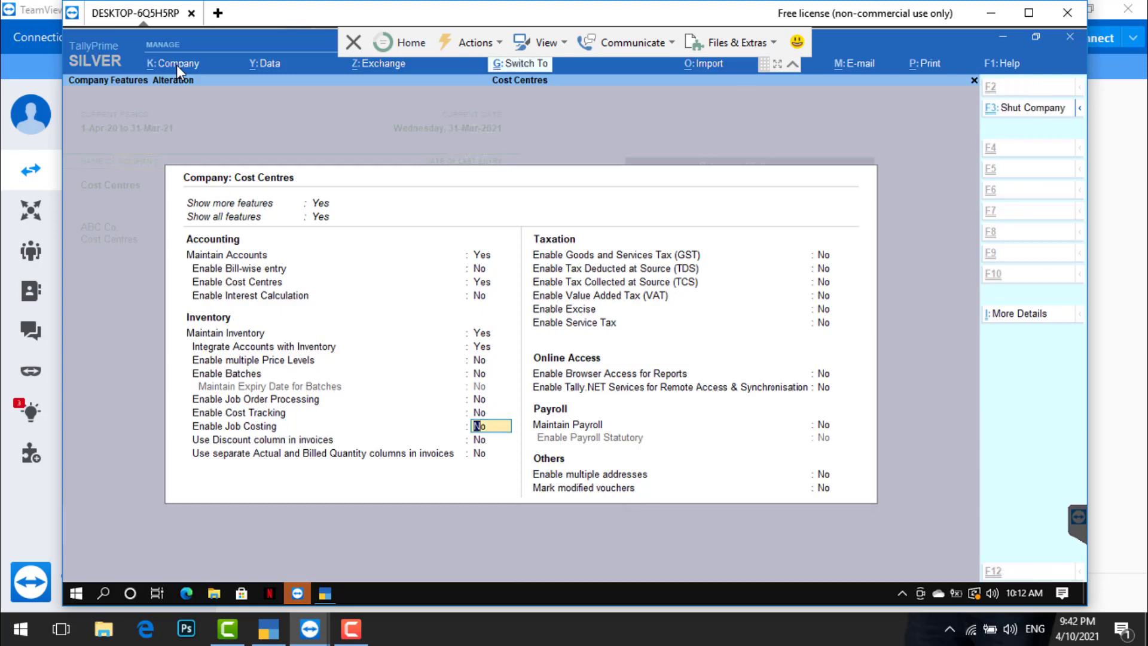
key("F3")
key("BackSpace")
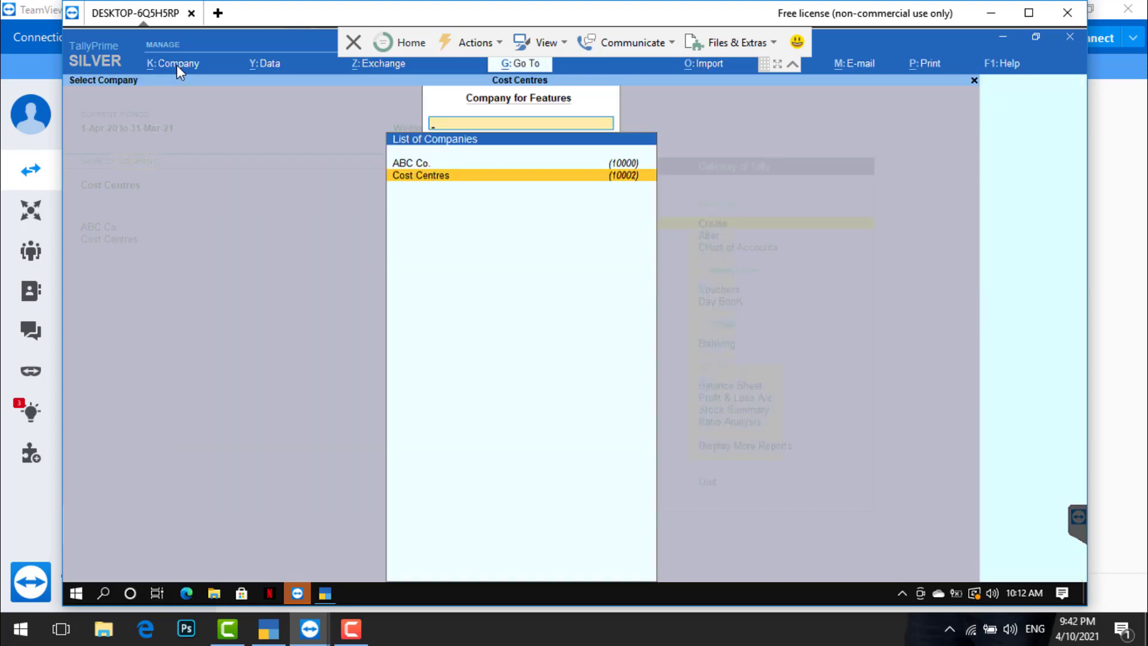
key("Escape")
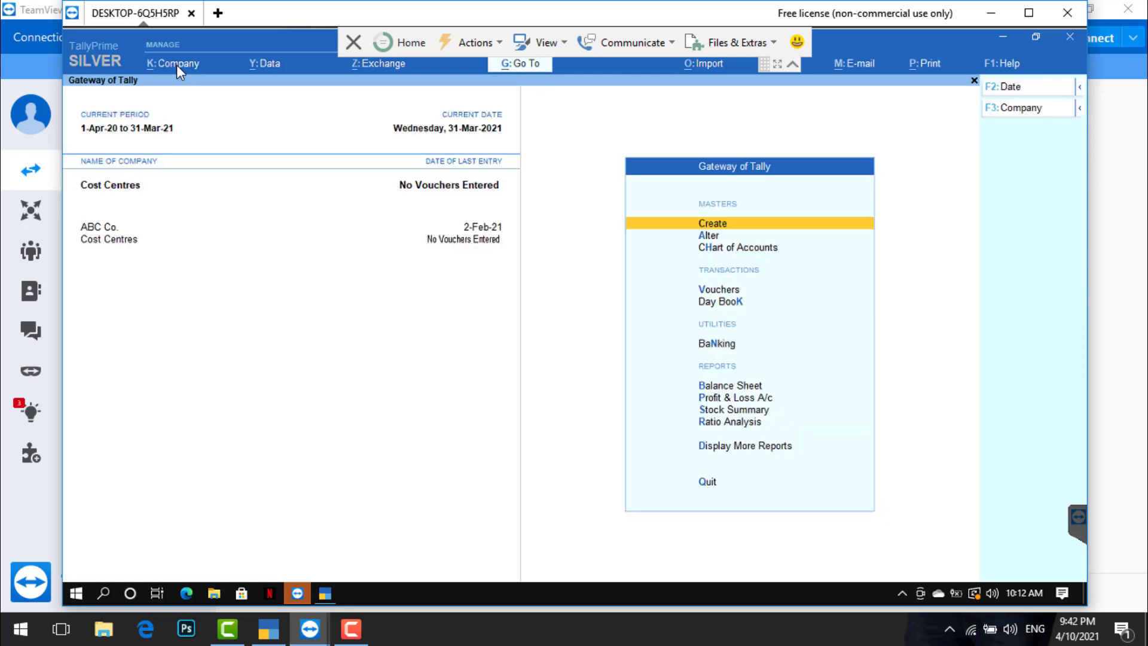
- Create a ledger named Salaries under the Indirect Expenses group, without an opening balance
key("Return")
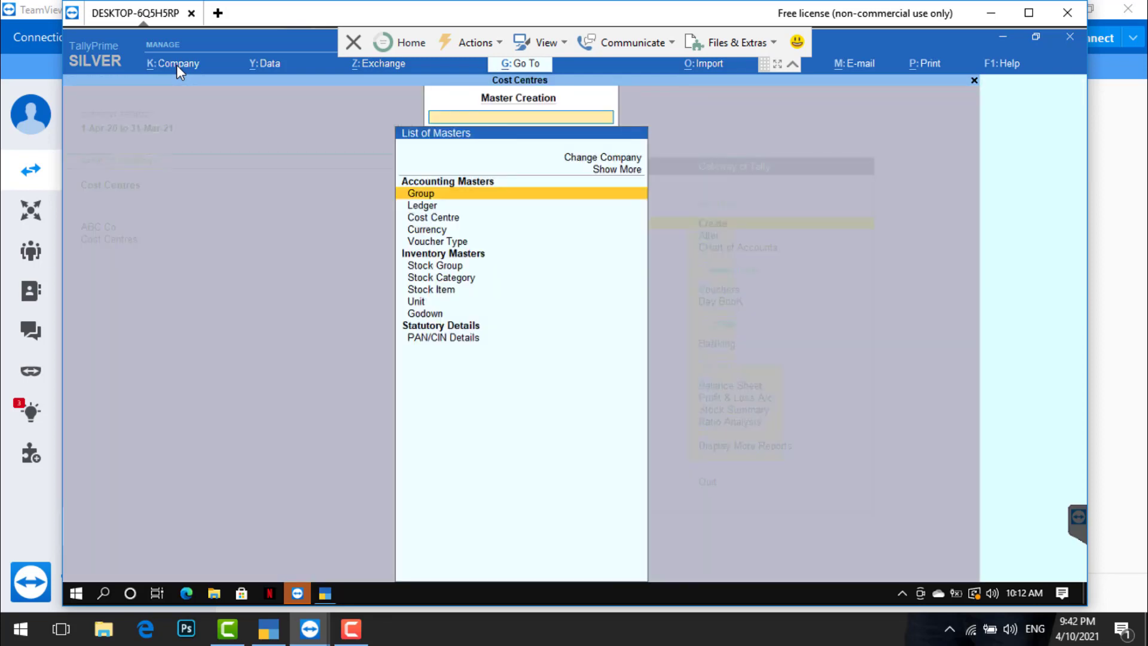
key("Down")
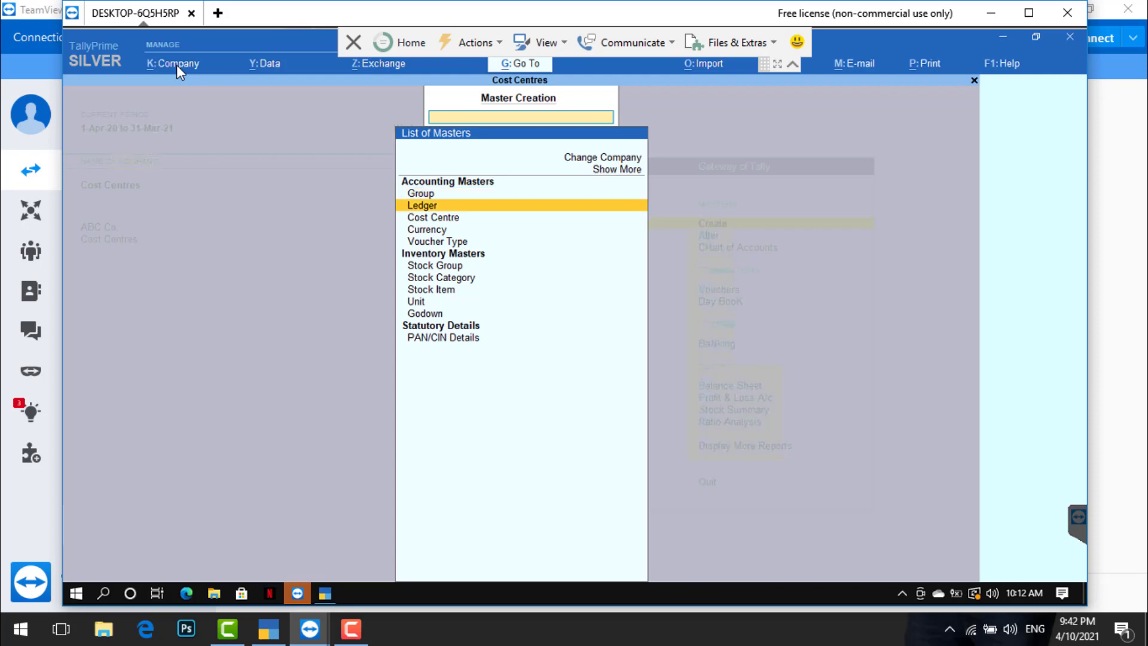
key("Return")
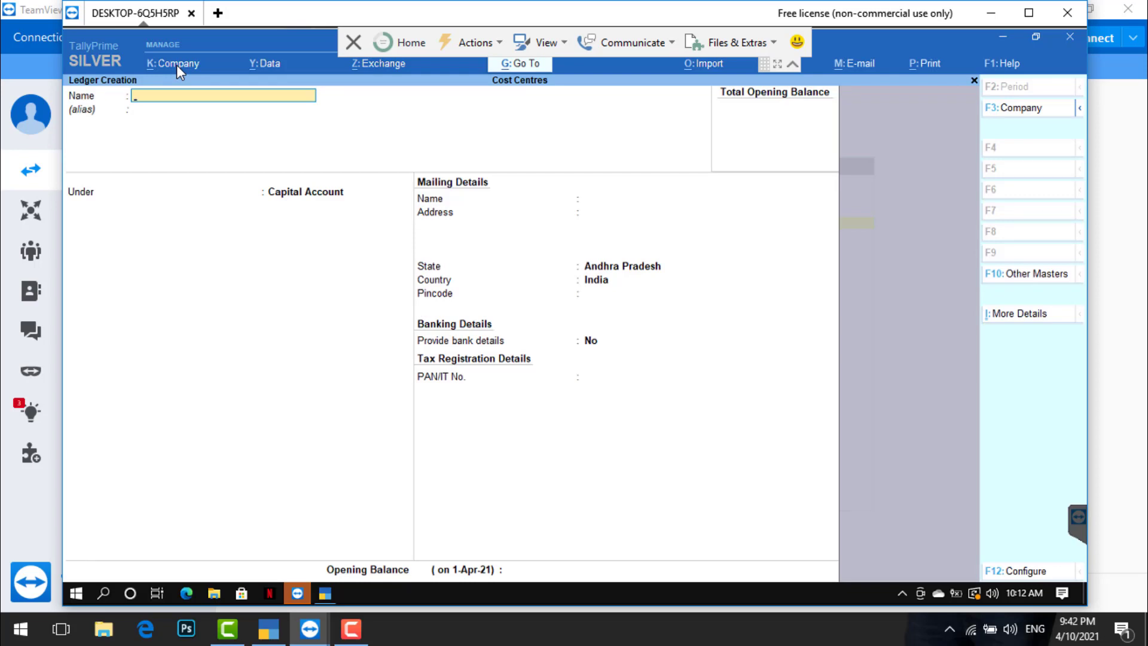
type("Sale")
key("BackSpace")
key("BackSpace")
type("aries")
key("Return")
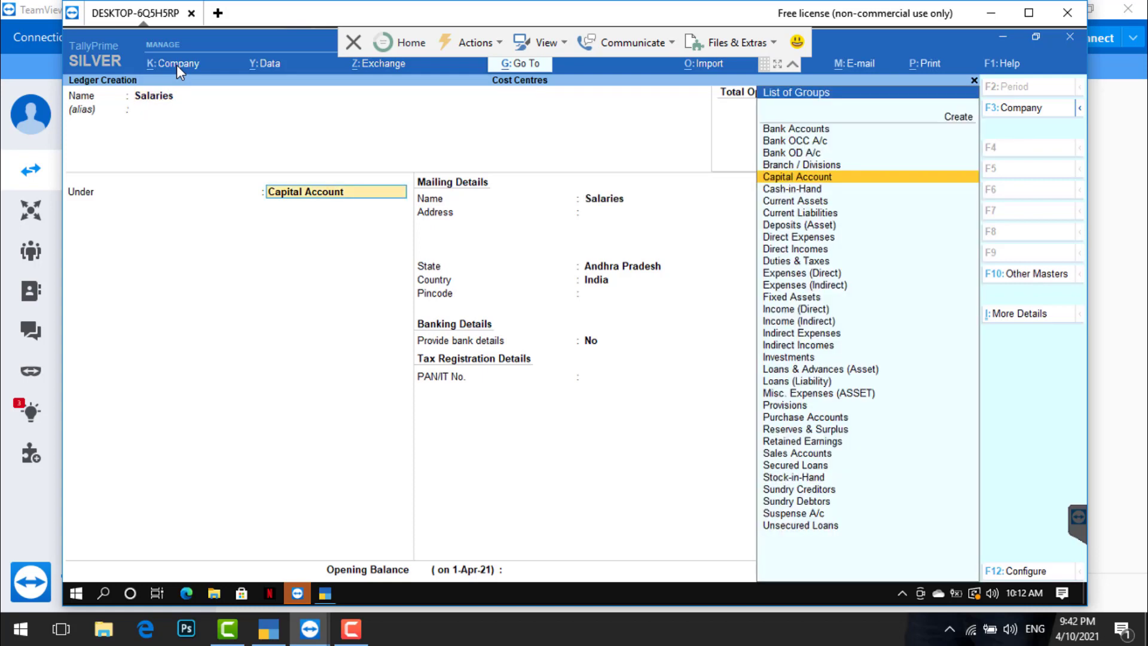
type("Ind")
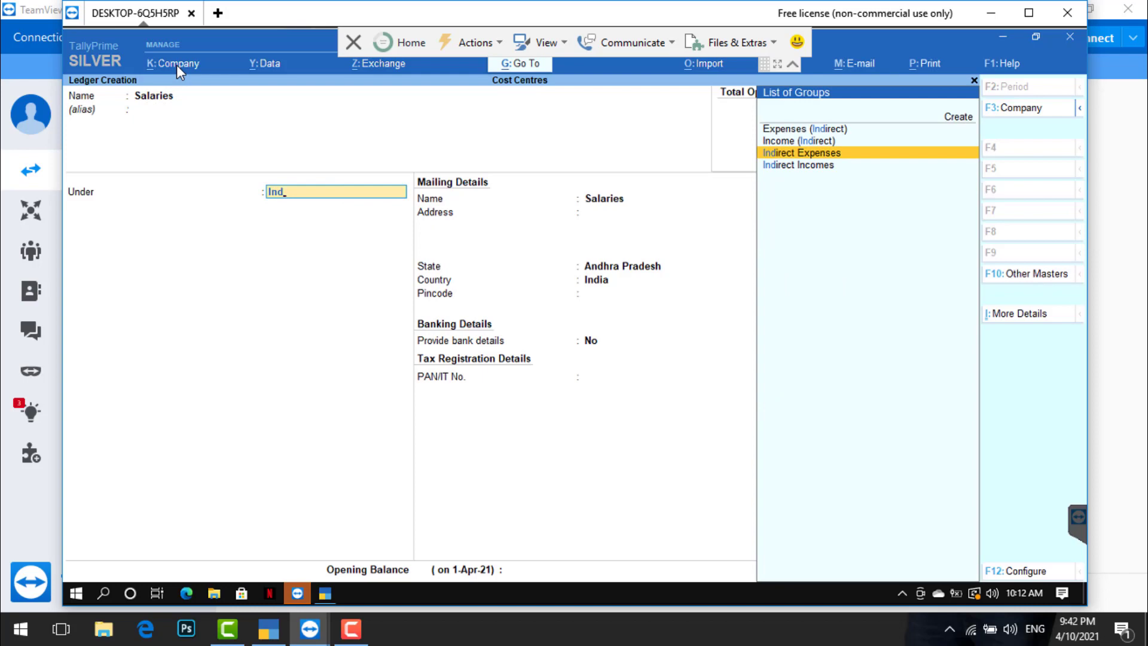
key("Return")
key("Return")
key("Return")
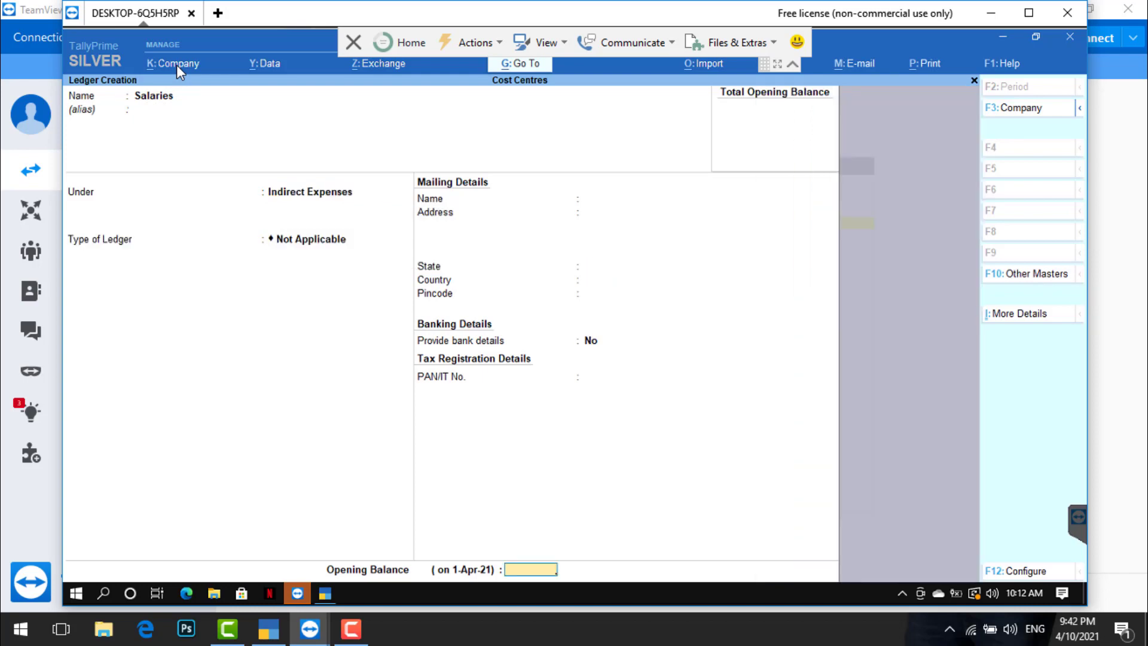
key("Return")
key("Return")
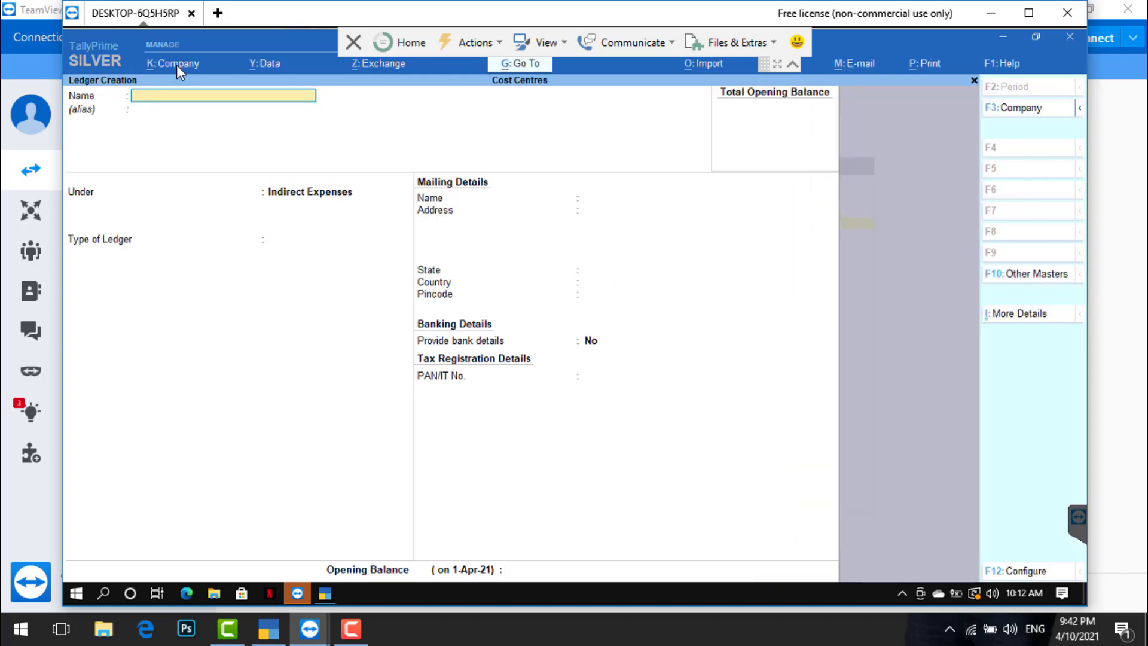
- Create a ledger named Purchase under the Purchase Accounts group, without an opening balance
type("Purchase")
key("Return")
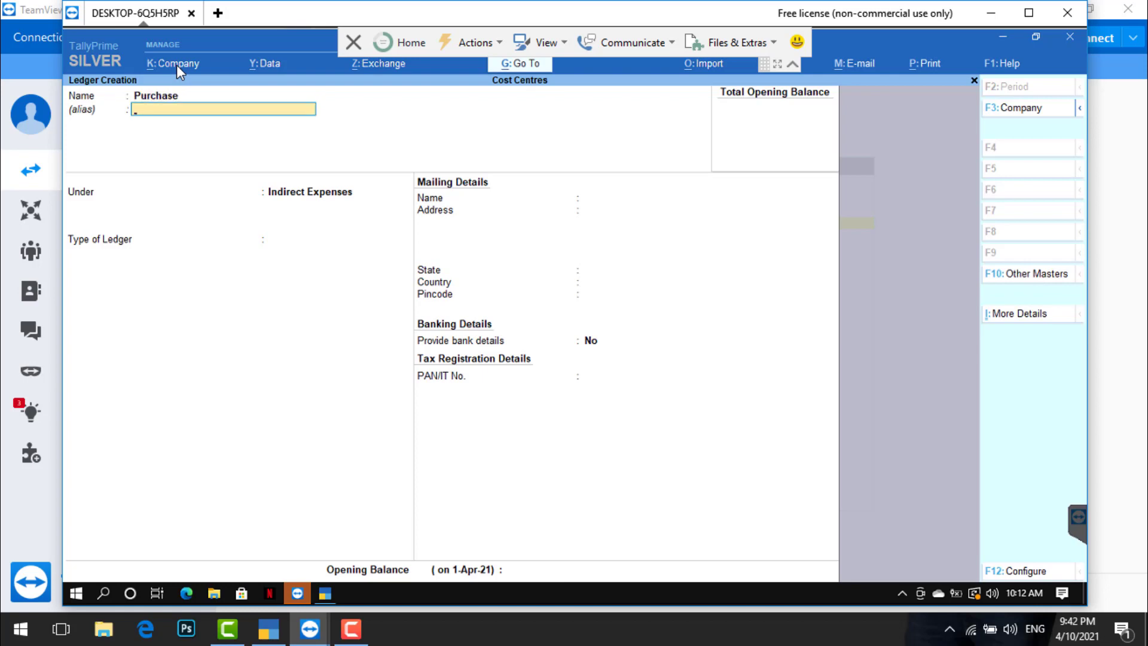
key("Return")
type("Pu")
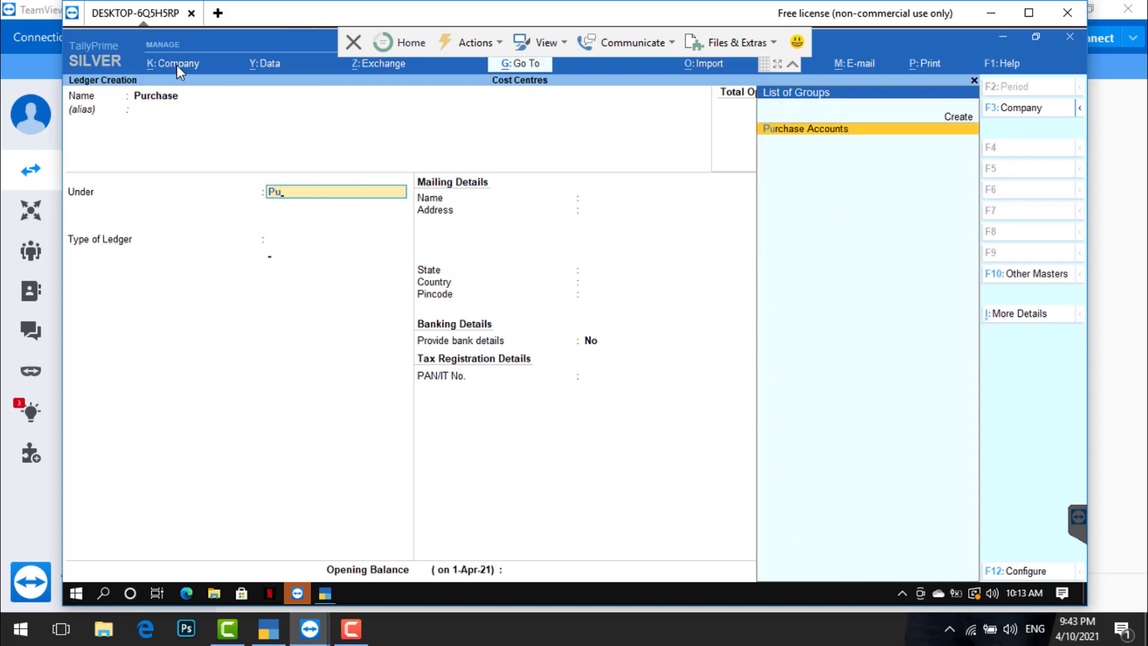
key("Return")
key("Return")
key("Return")
key("Return")
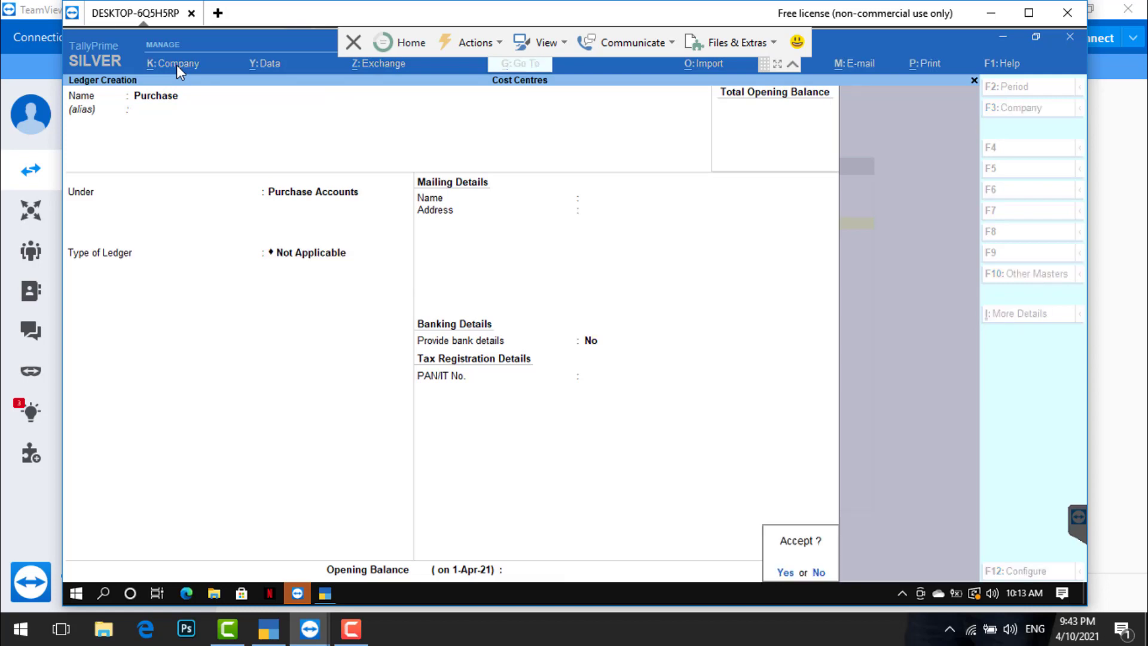
key("Return")
- Create a ledger named Sales under the Sales Accounts group, without an opening balance
type("Sales")
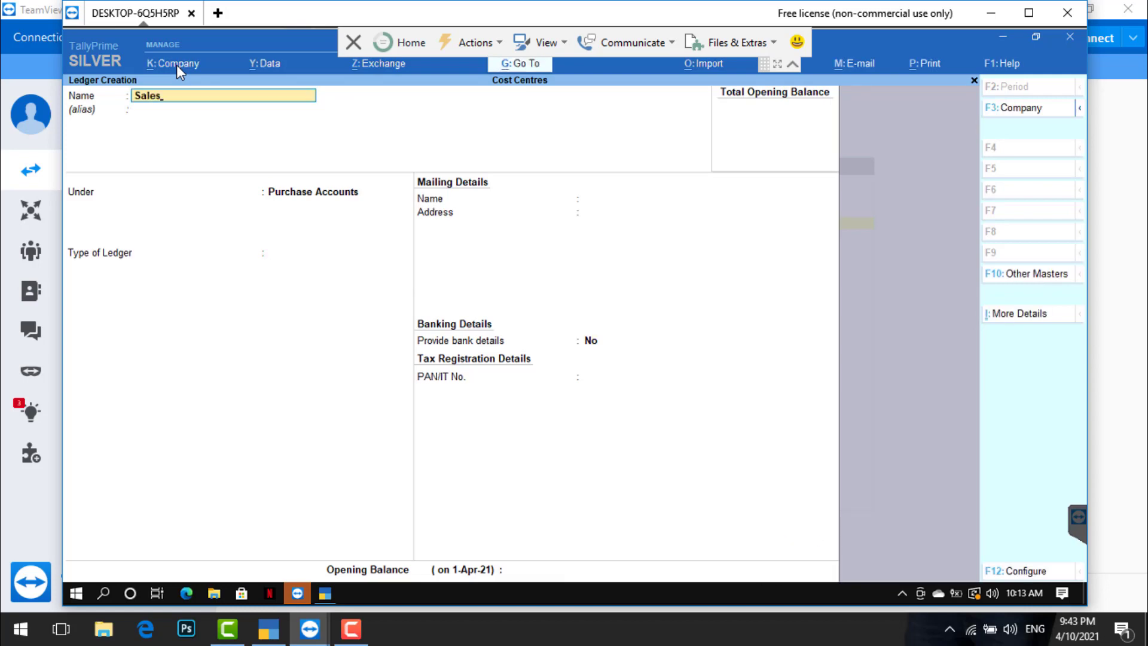
key("Return")
type("Sa")
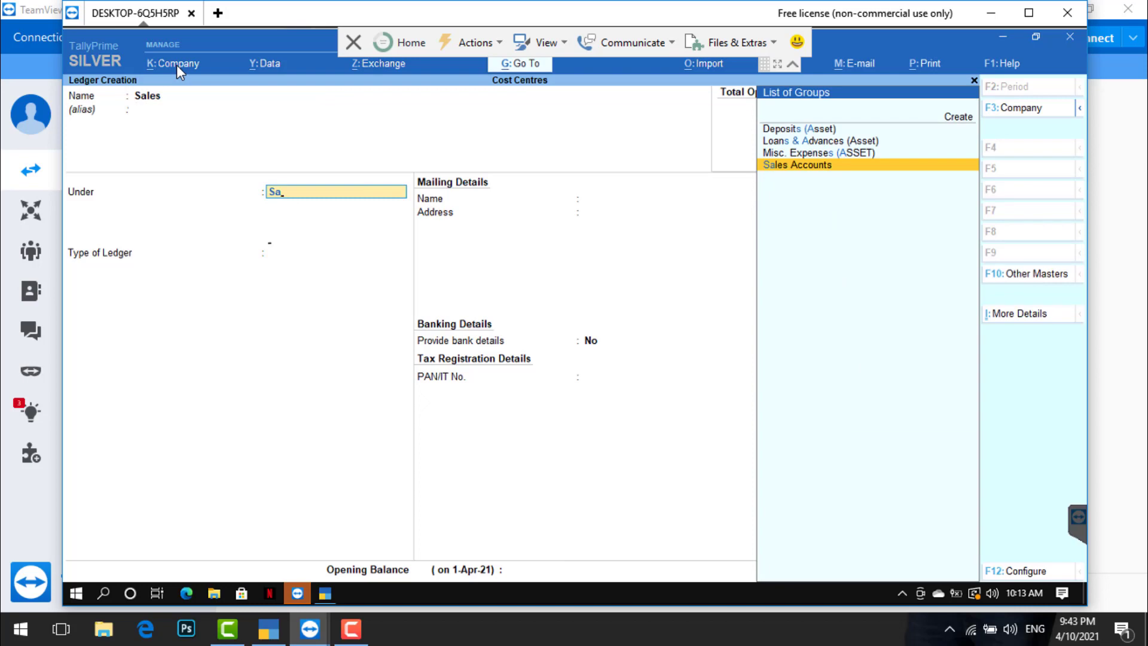
key("Return")
key("Return")
key("Return")
key("Return")
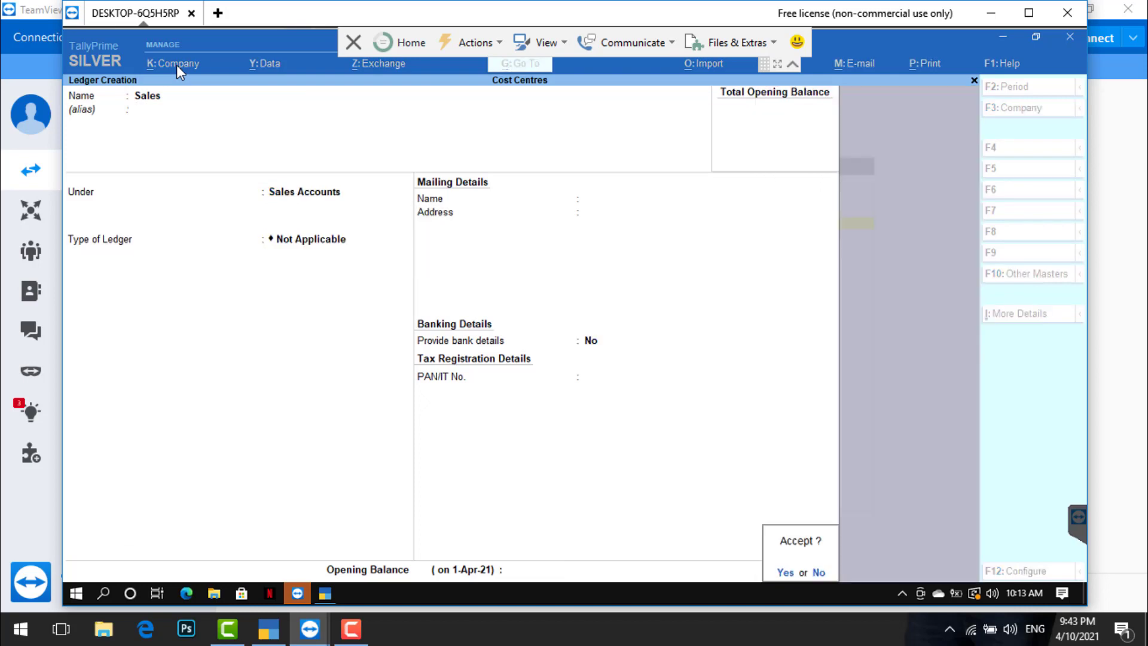
key("Return")
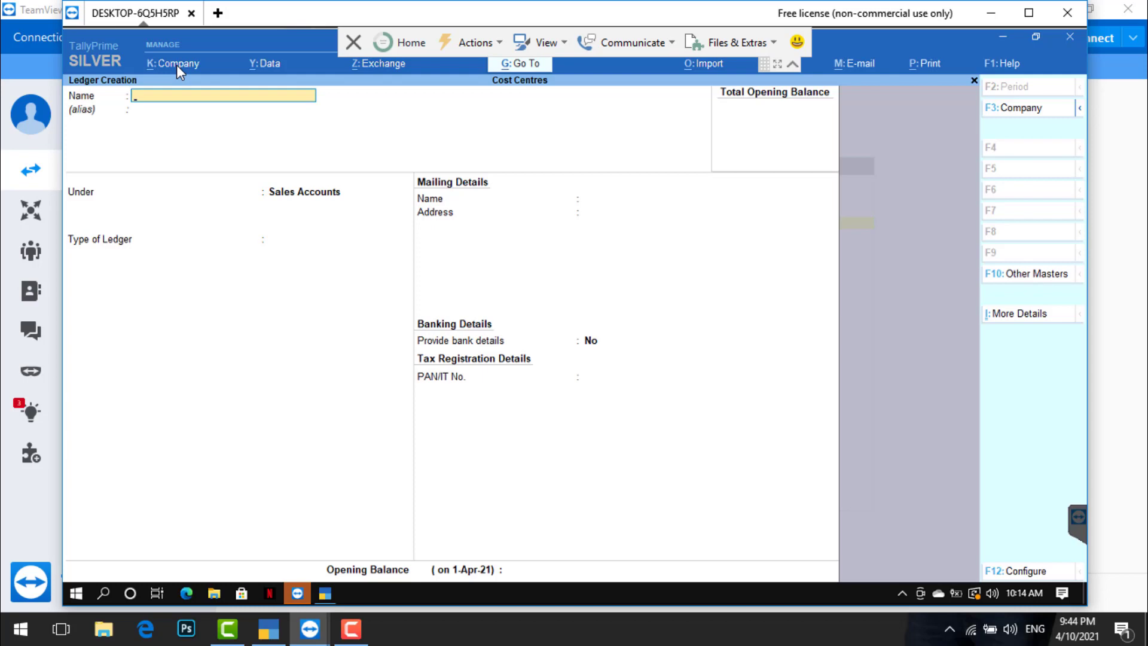
type("Contract fess")
key("Return")
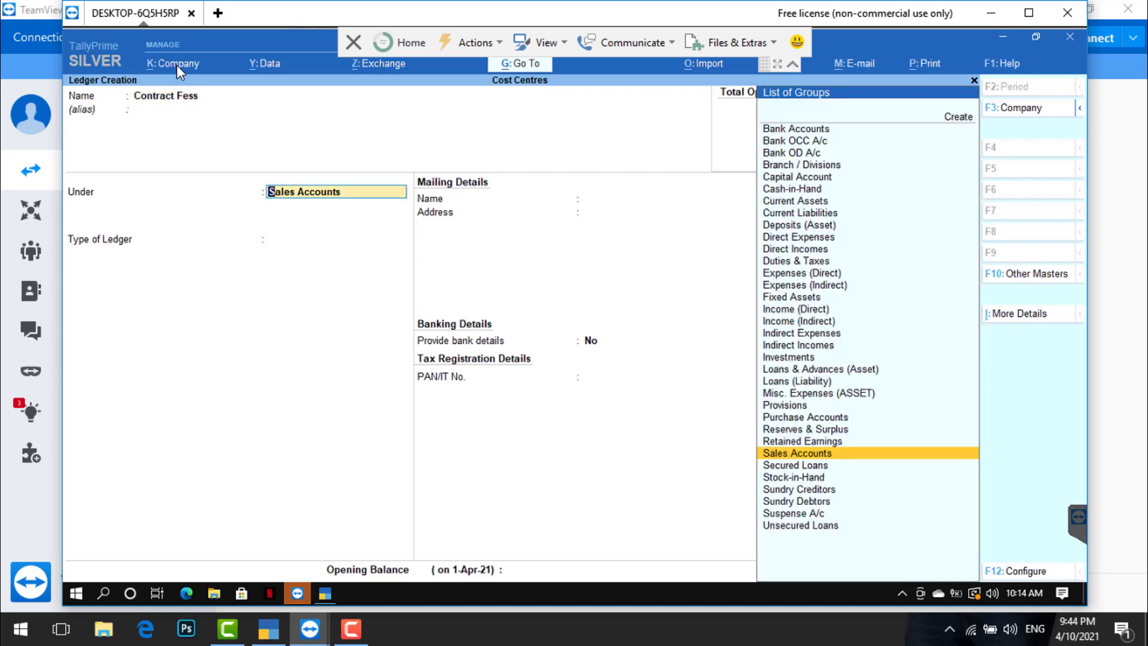
type("In")
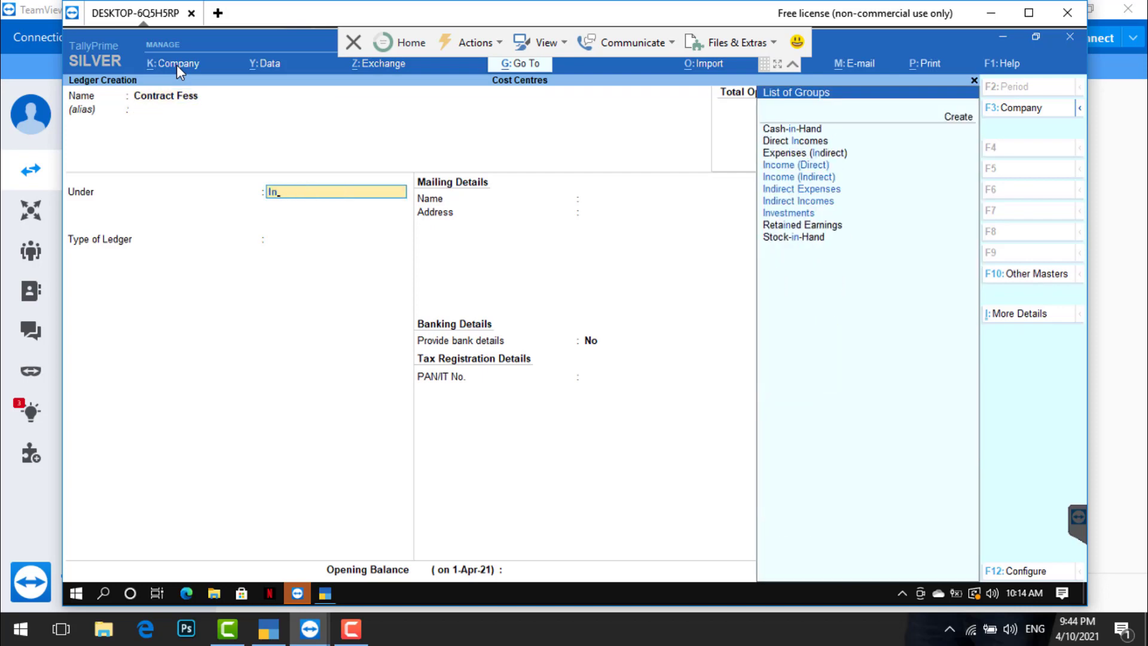
key("Down")
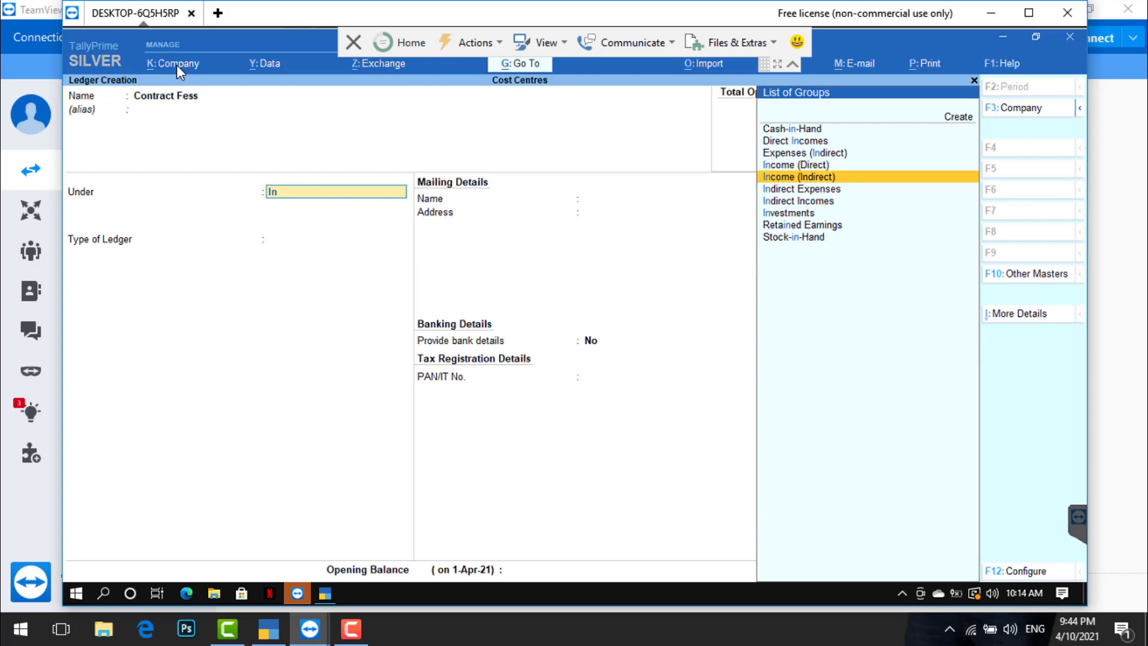
key("Up")
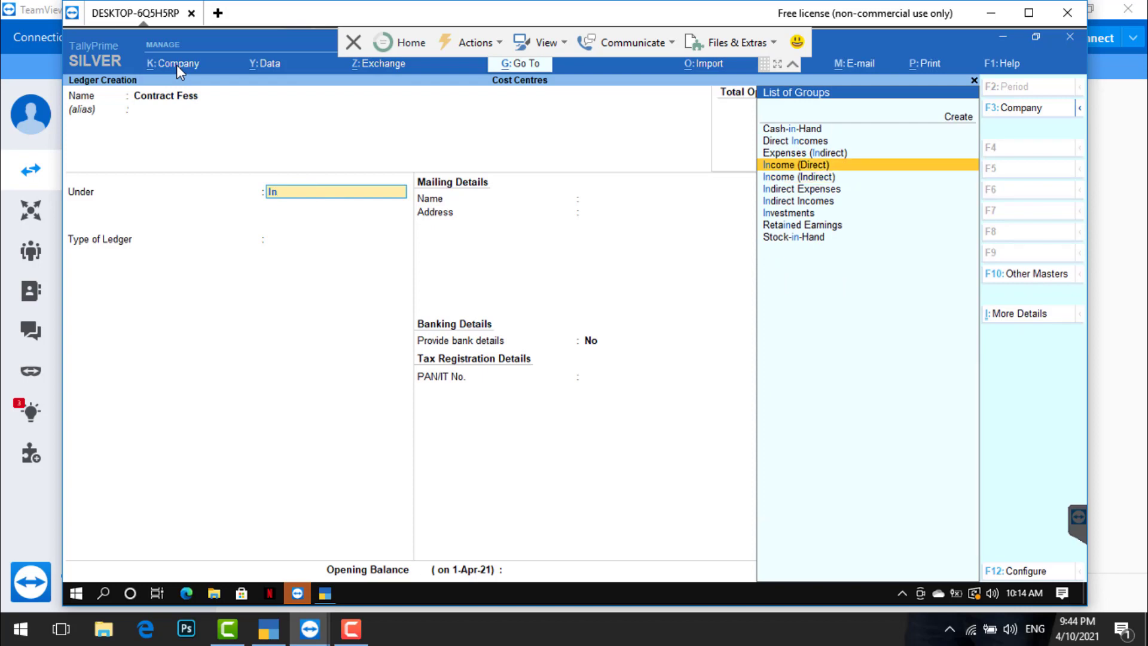
key("Down")
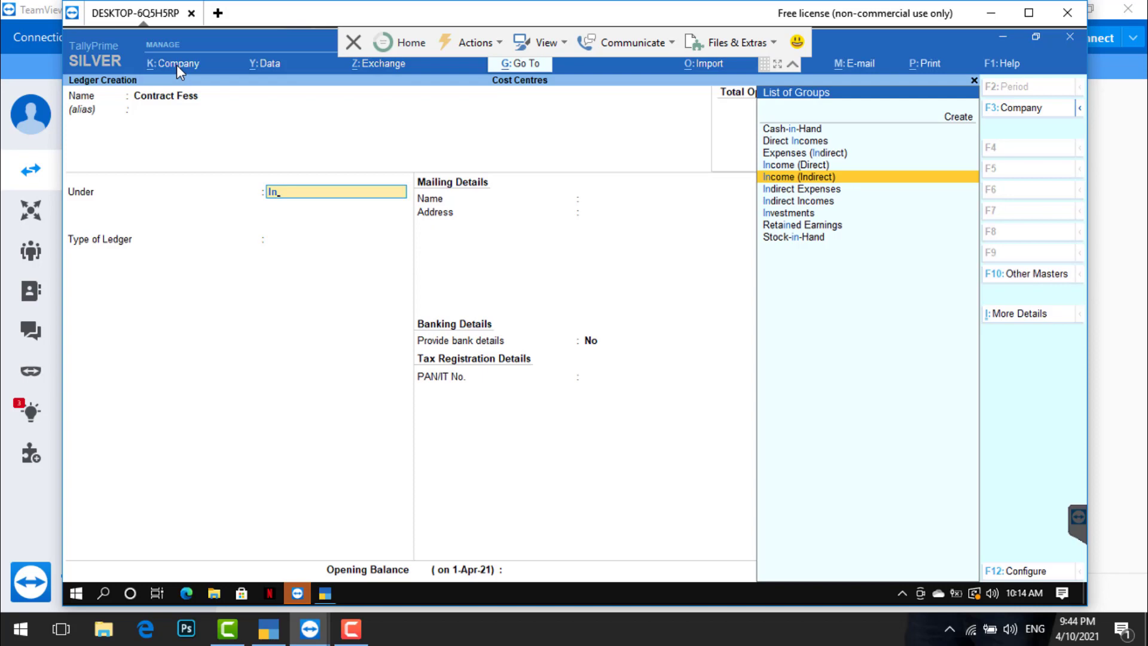
key("BackSpace")
key("BackSpace")
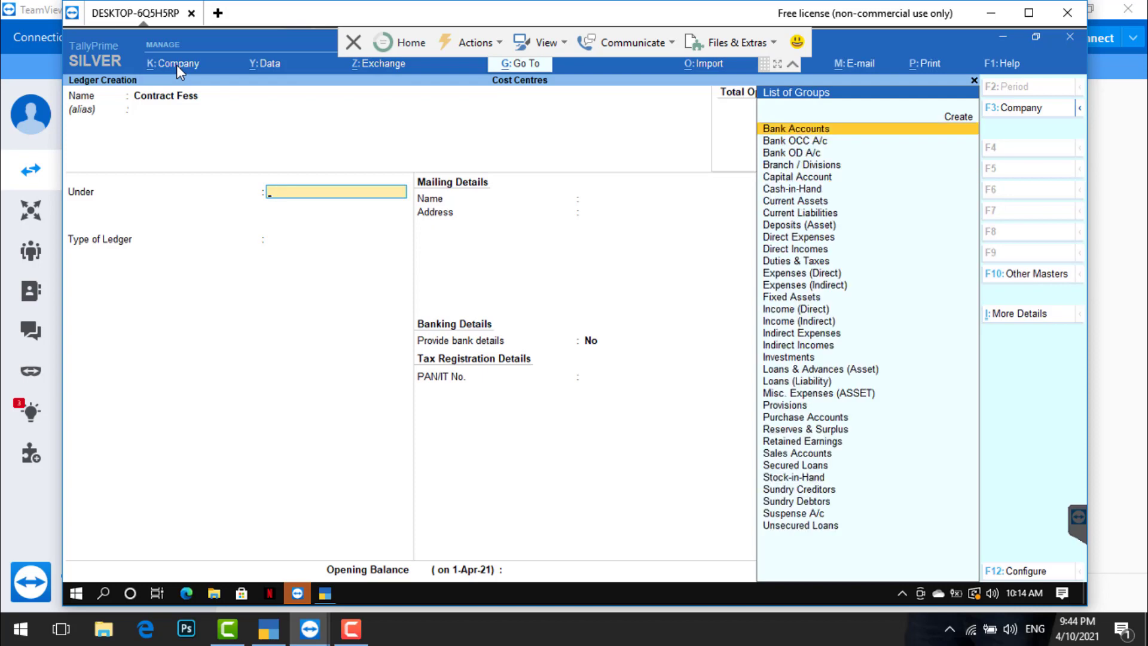
key("Escape")
key("y")
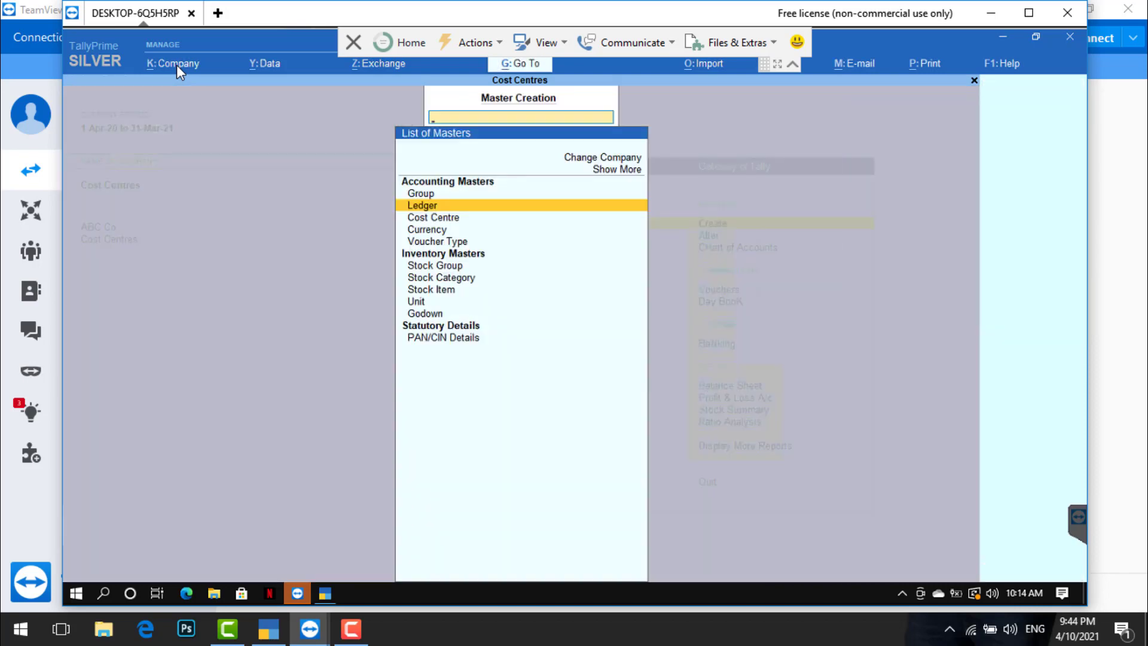
- Create an accounting group named Salaries under Indirect Expenses, accepting the default settings for the remaining options
key("Up")
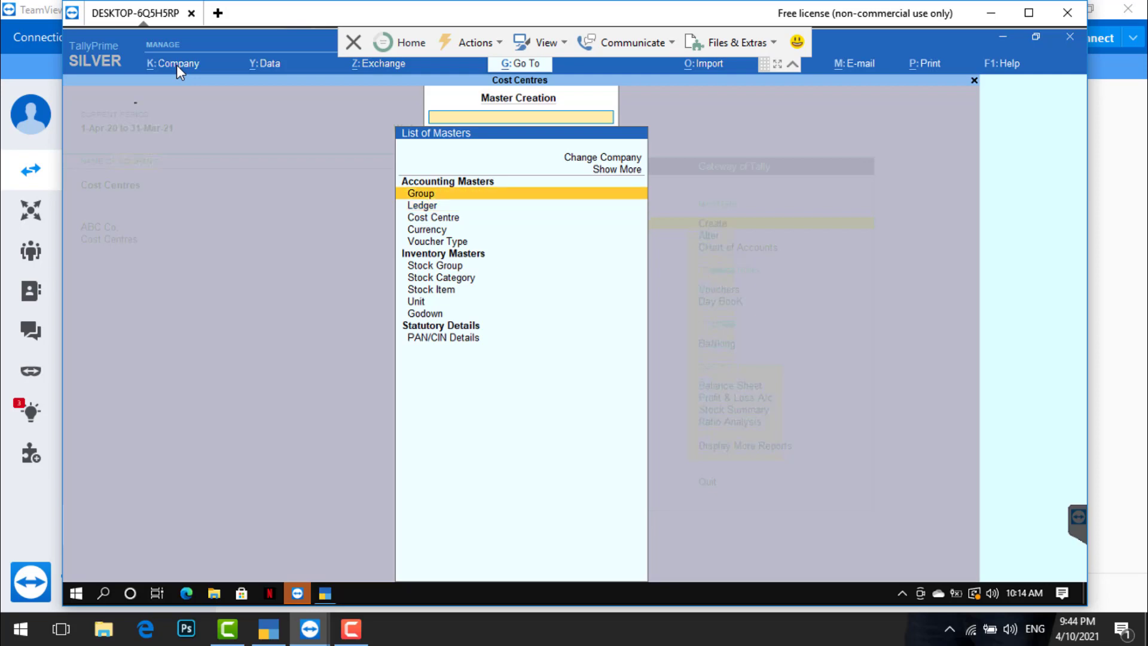
key("Return")
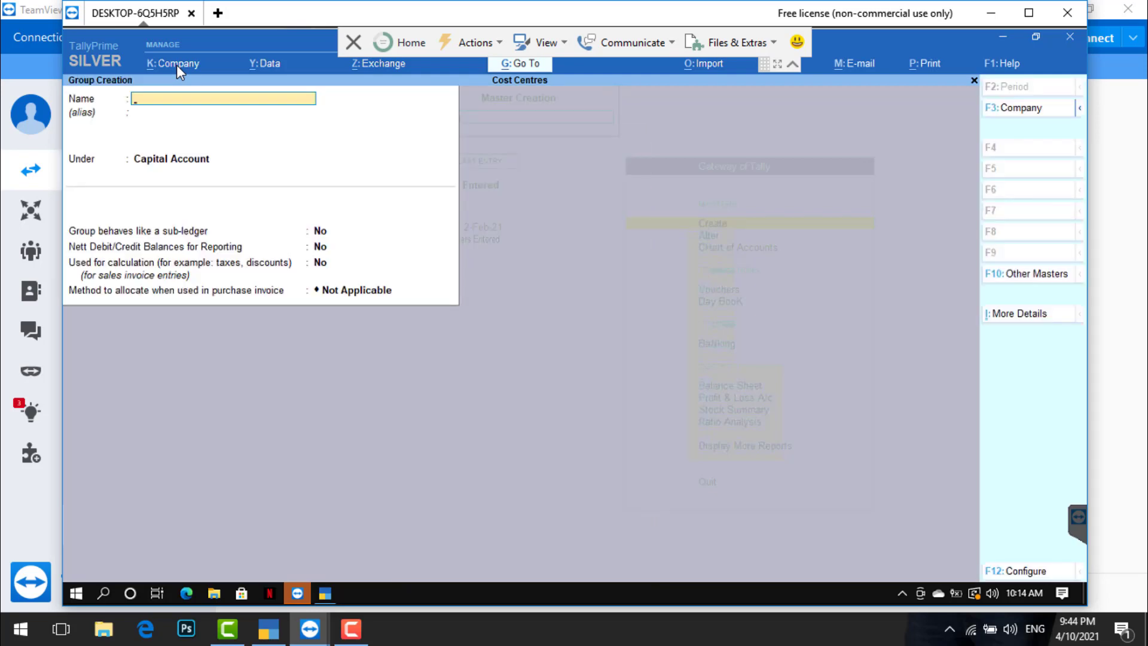
type("Salaries")
key("Return")
key("Return")
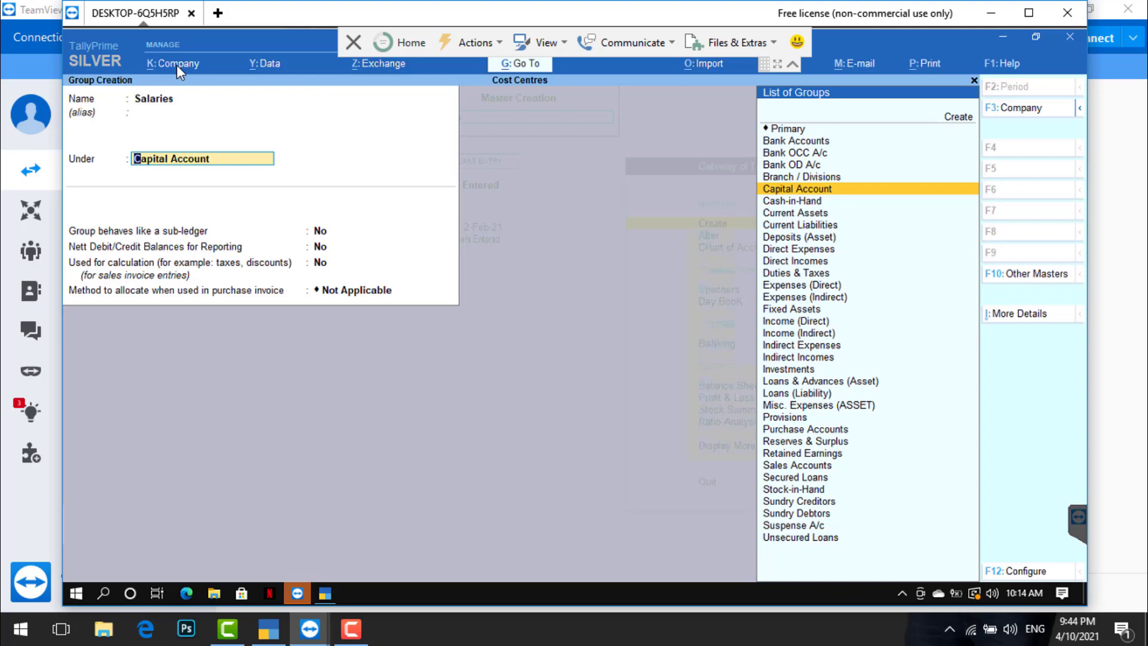
type("Indi")
key("Return")
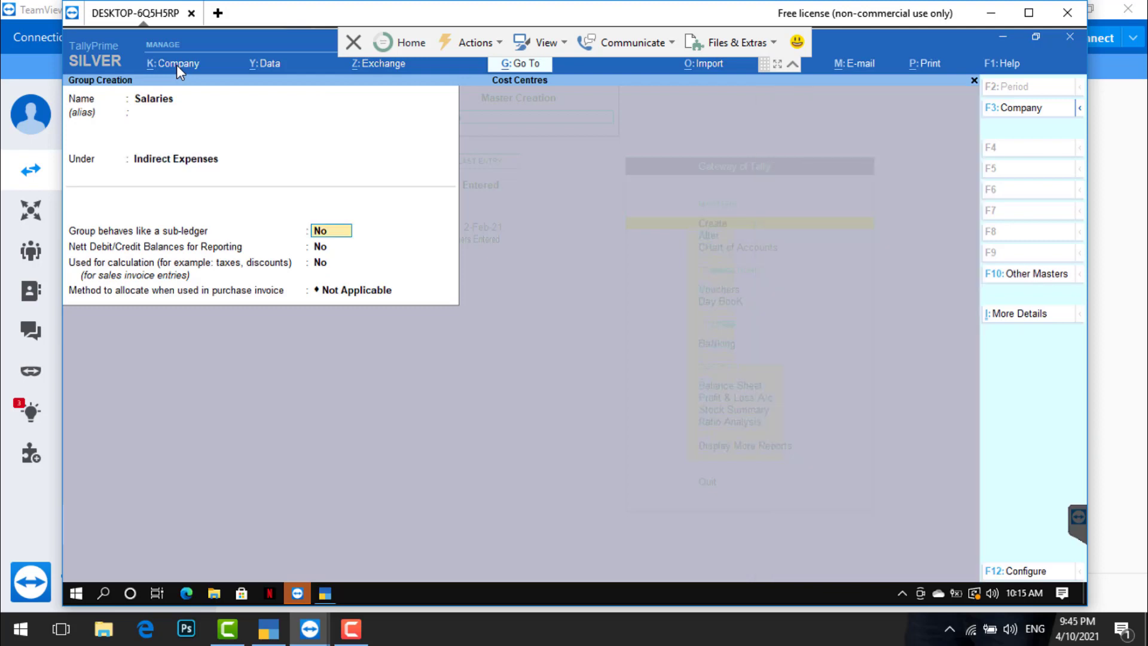
key("Return")
key("Return")
key("Return")
key("Return")
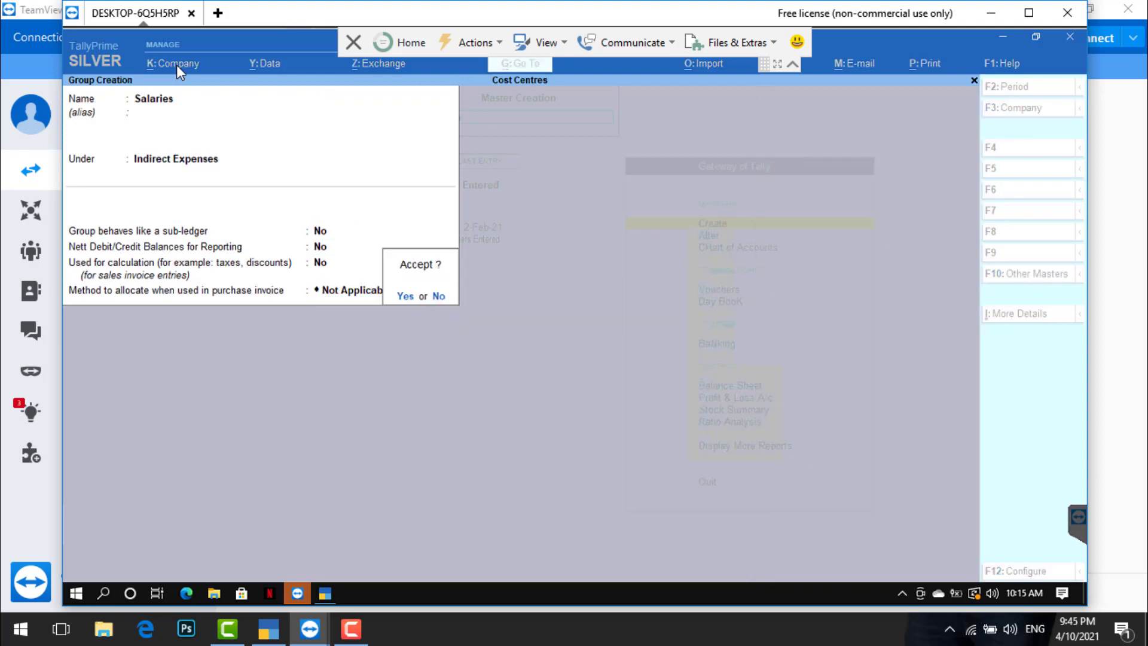
key("Return")
type("C")
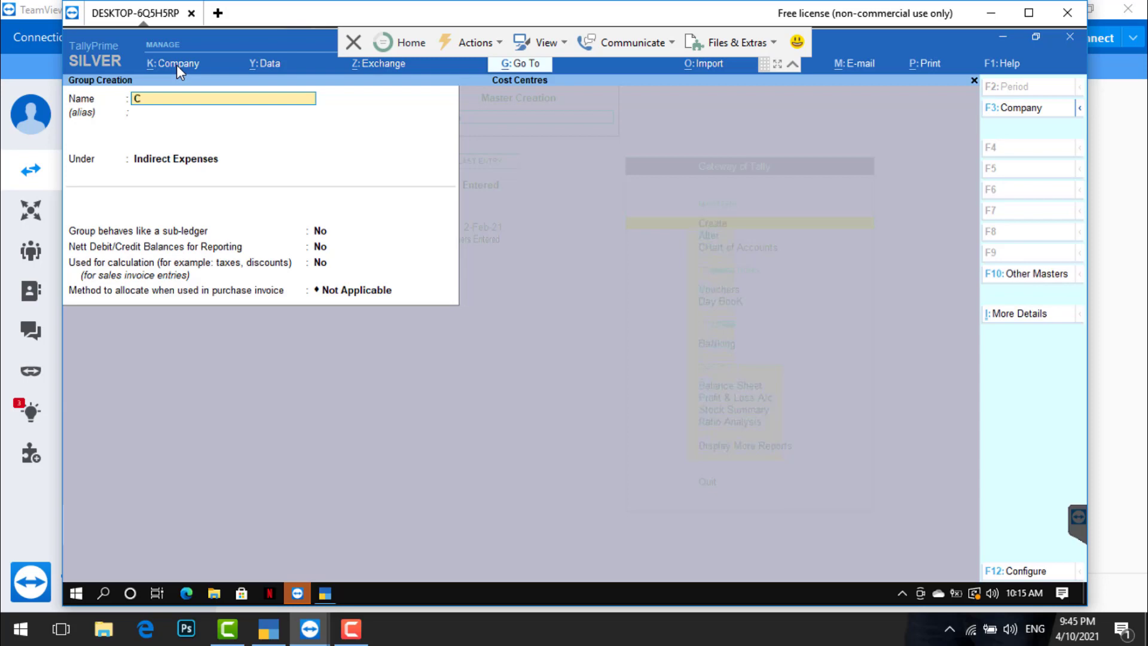
type("on")
key("BackSpace")
key("BackSpace")
key("BackSpace")
key("Escape")
key("y")
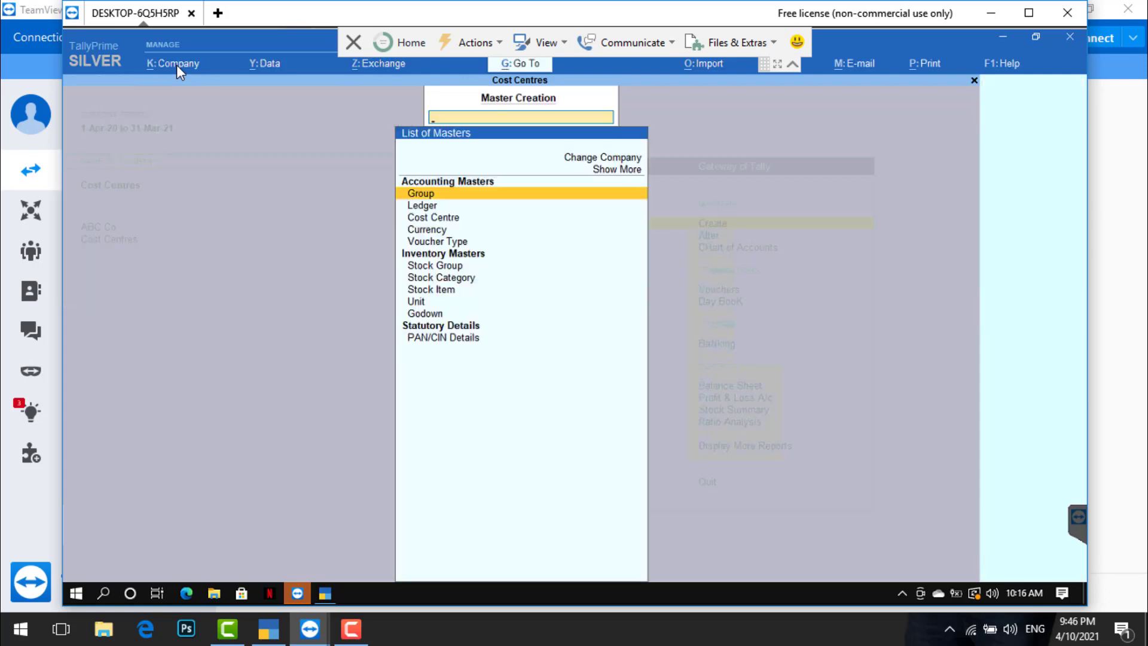
- Return to the Gateway of Tally and open the Salaries ledger for alteration
key("Escape")
key("Down")
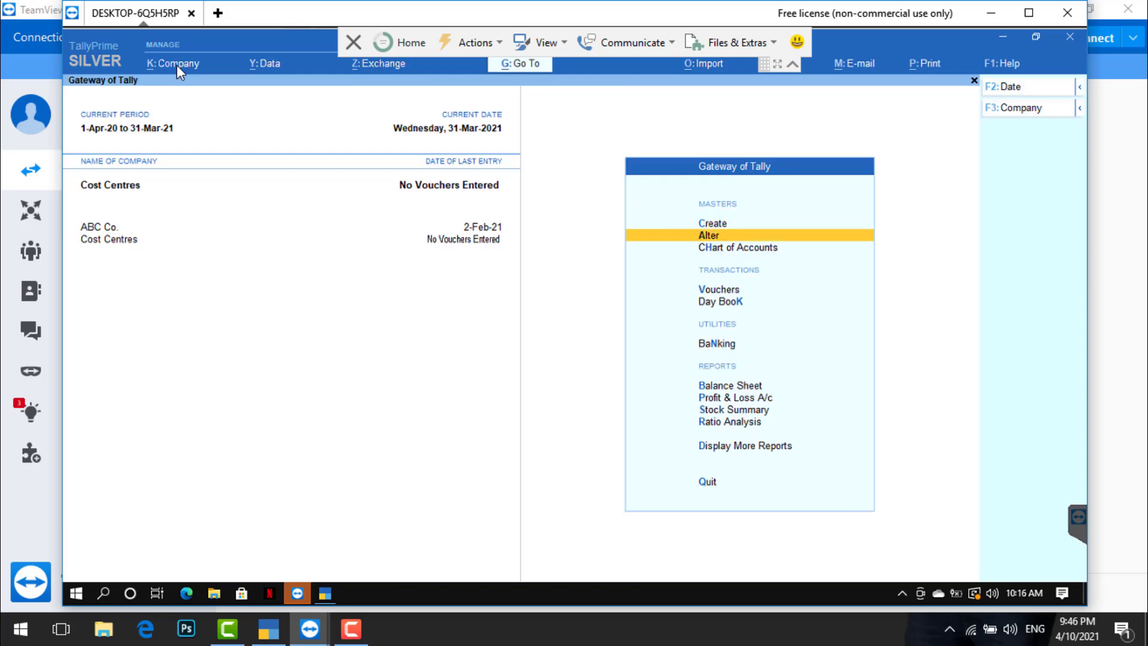
key("Return")
key("Down")
key("Return")
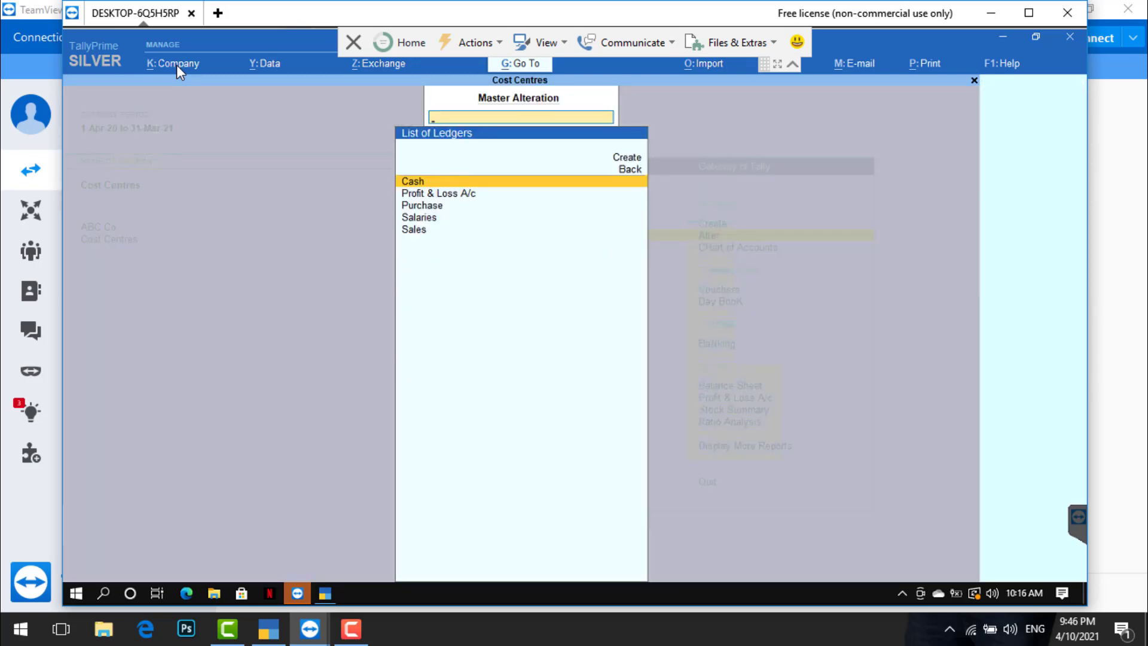
key("Down")
key("Down")
key("Down")
key("Down")
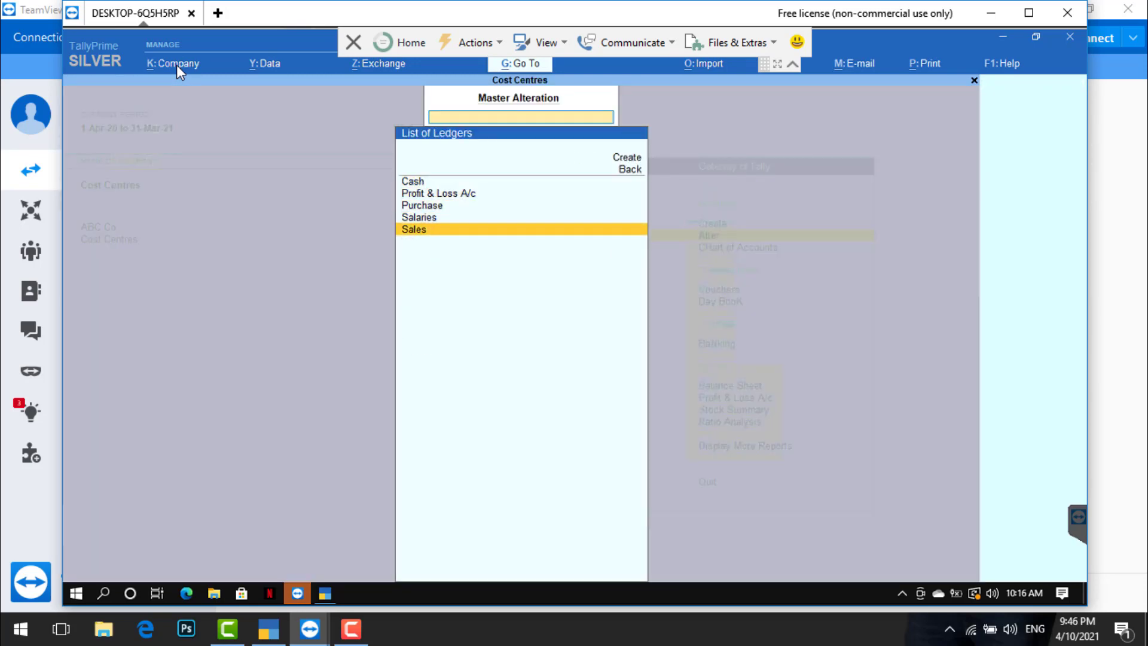
key("Up")
key("Return")
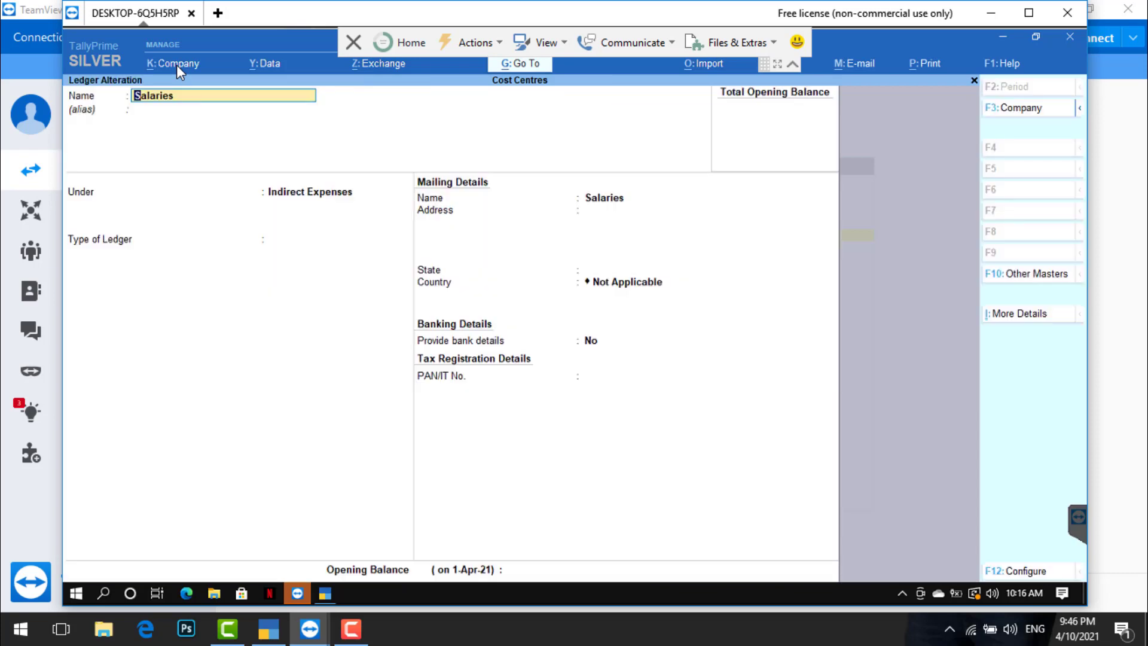
- Delete the Salaries ledger and return to the Gateway of Tally
key("alt+d")
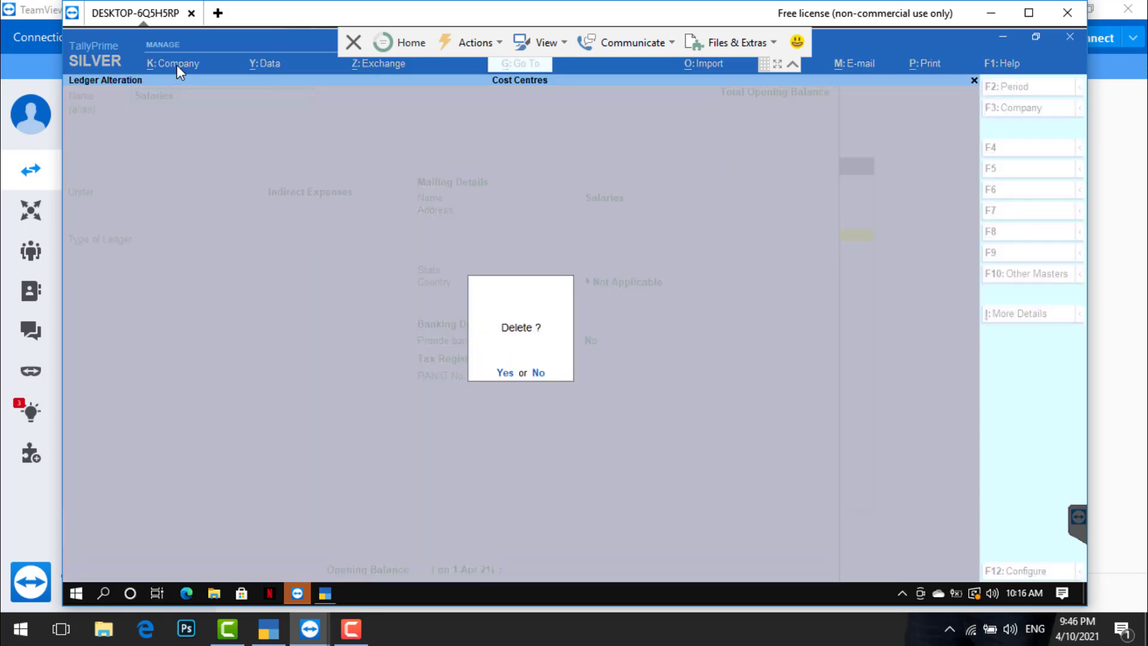
key("y")
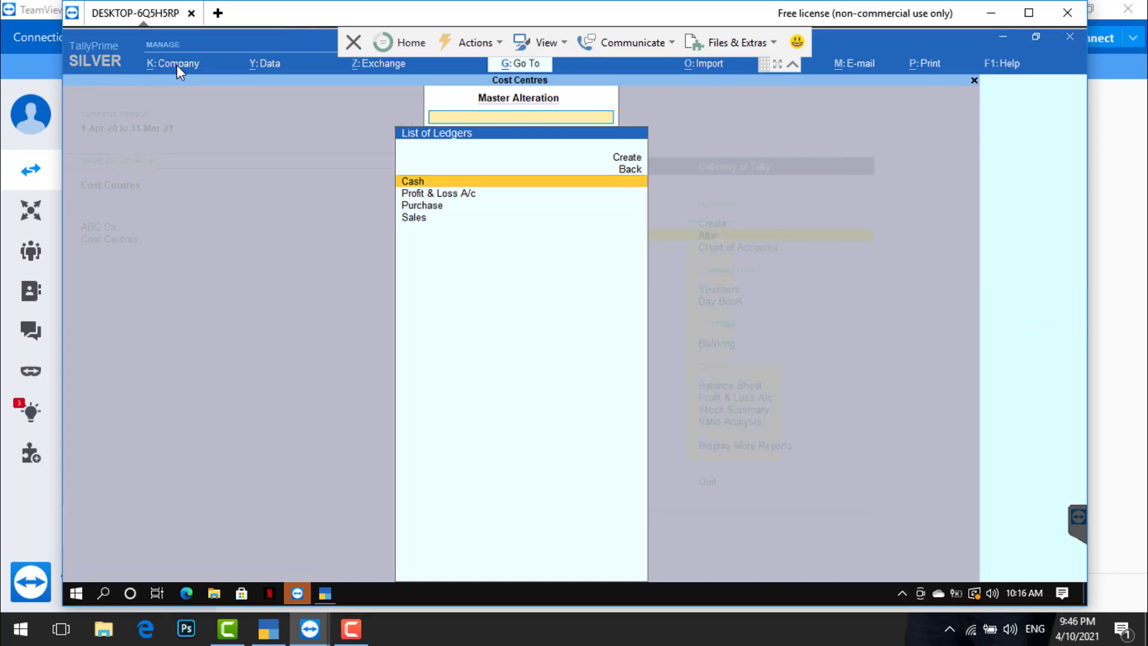
key("Escape")
key("Up")
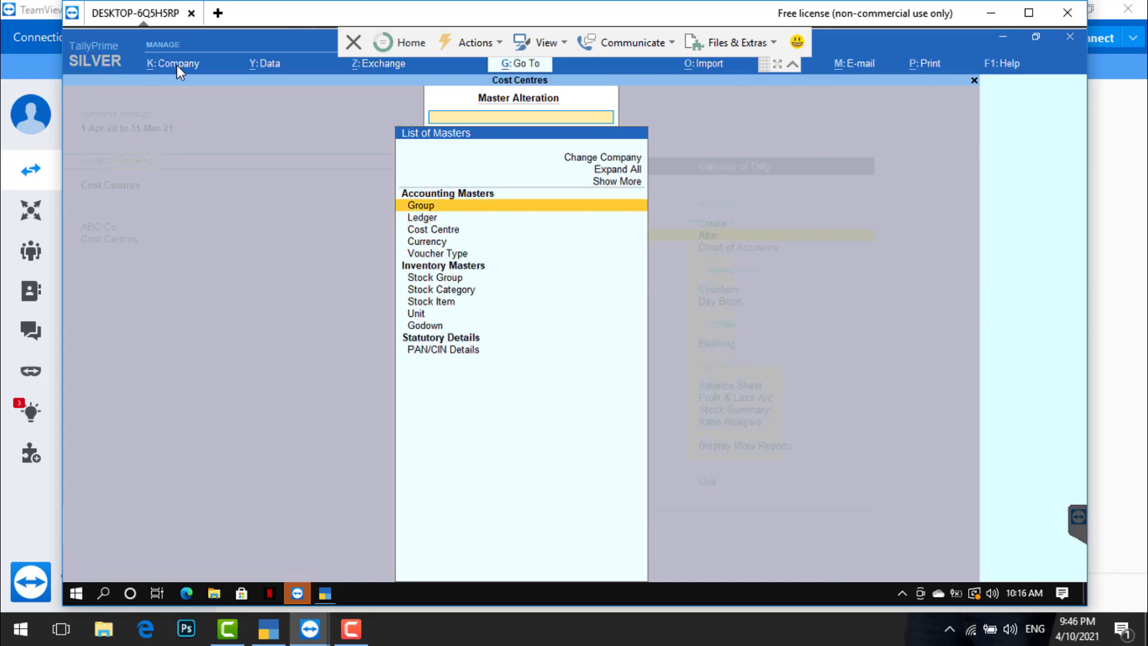
key("Down")
key("Up")
key("Return")
key("Escape")
key("Escape")
- Start a new accounting group named Inqui-Lab Inventions Foundations Exp
key("c")
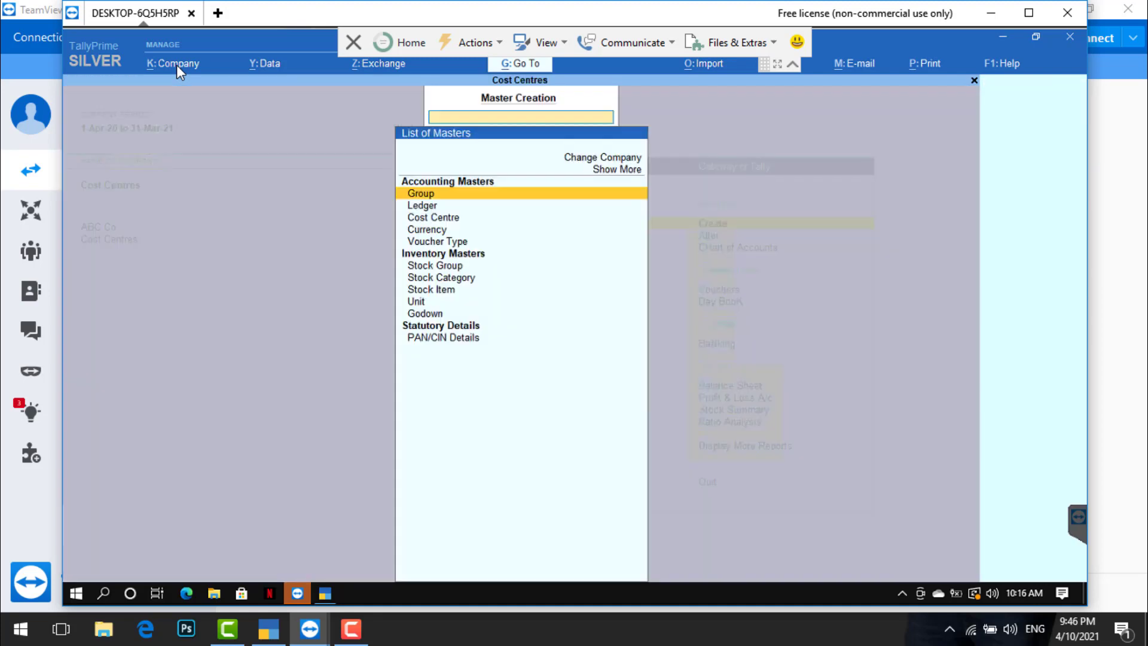
key("Return")
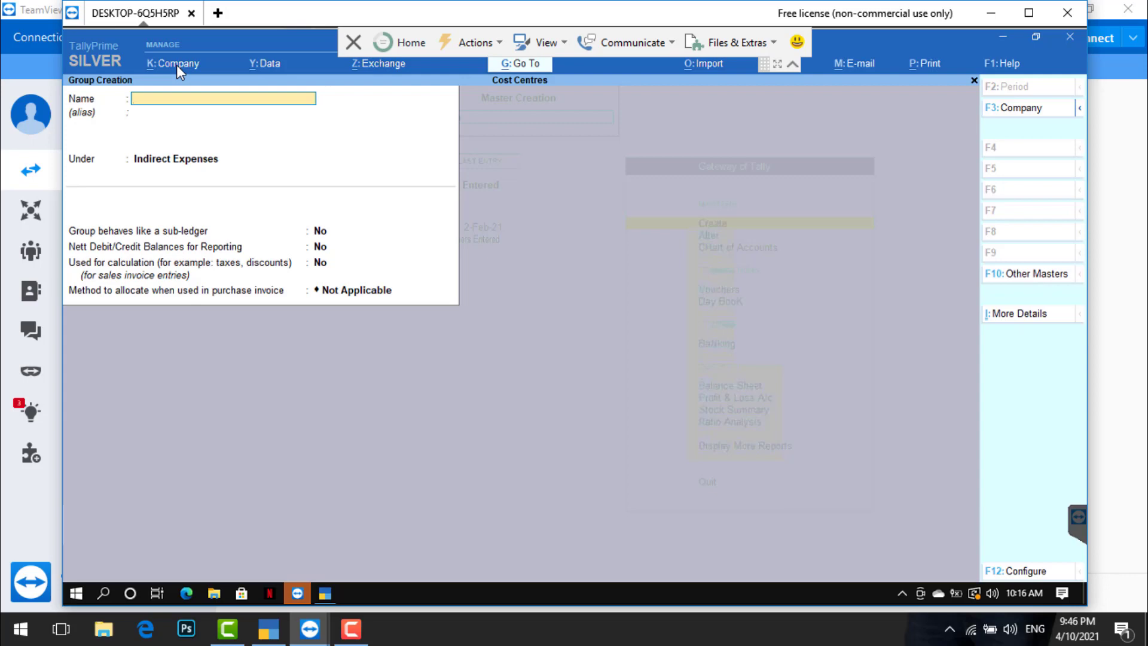
type("Inqi")
type("ui")
type("-Lab")
type(" inven")
type("tio")
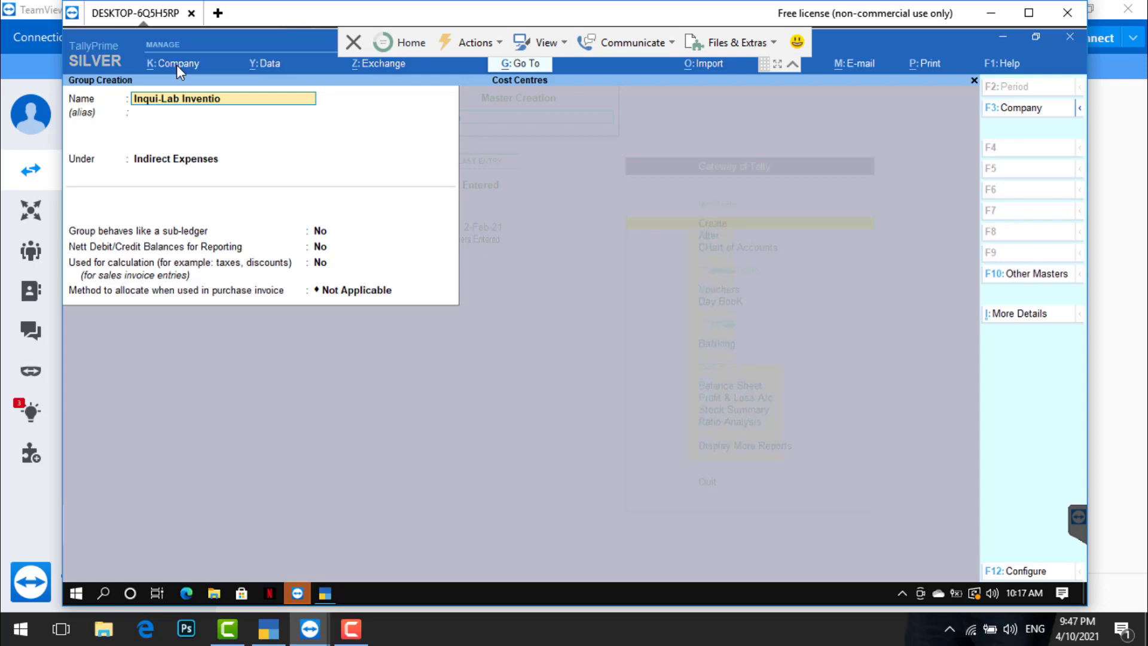
type("ns Foundations Exp")
- Keep the Inqui-Lab group under Indirect Expenses, leave the remaining options at their defaults, and save it
key("Return")
key("Return")
key("Return")
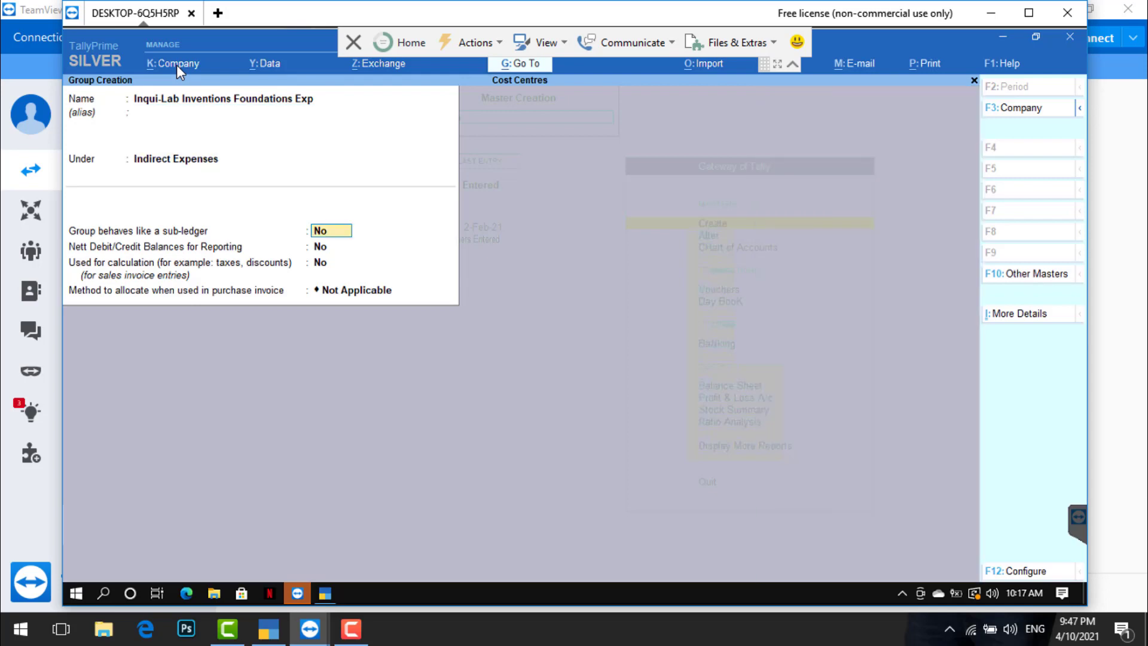
key("Return")
key("Return")
key("Return")
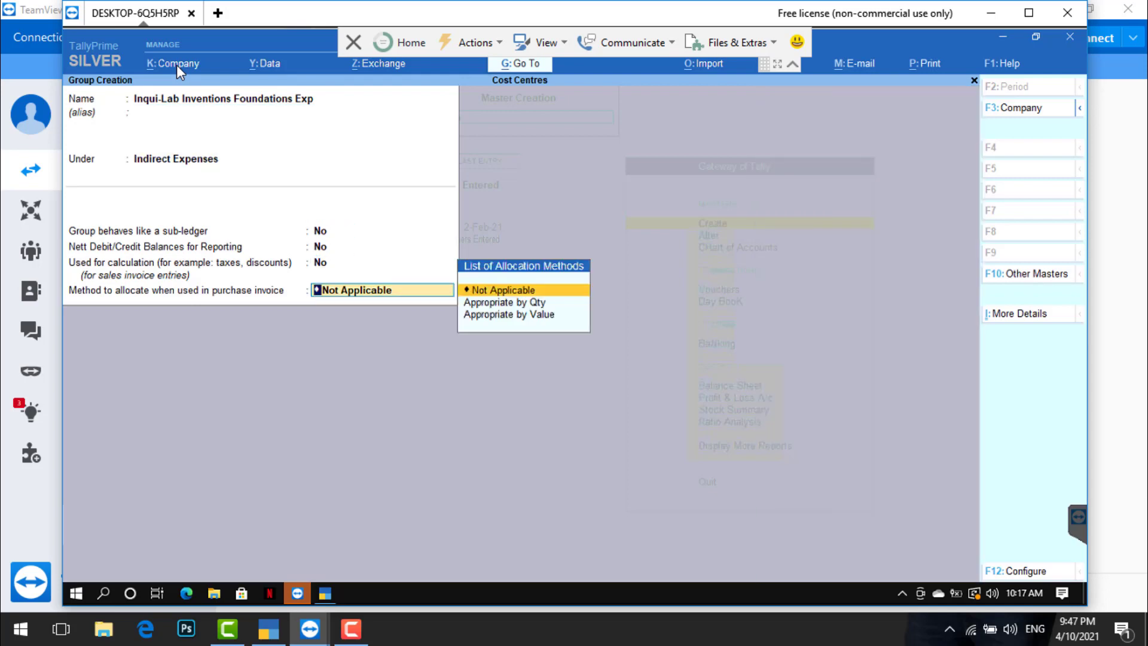
key("Return")
key("Return")
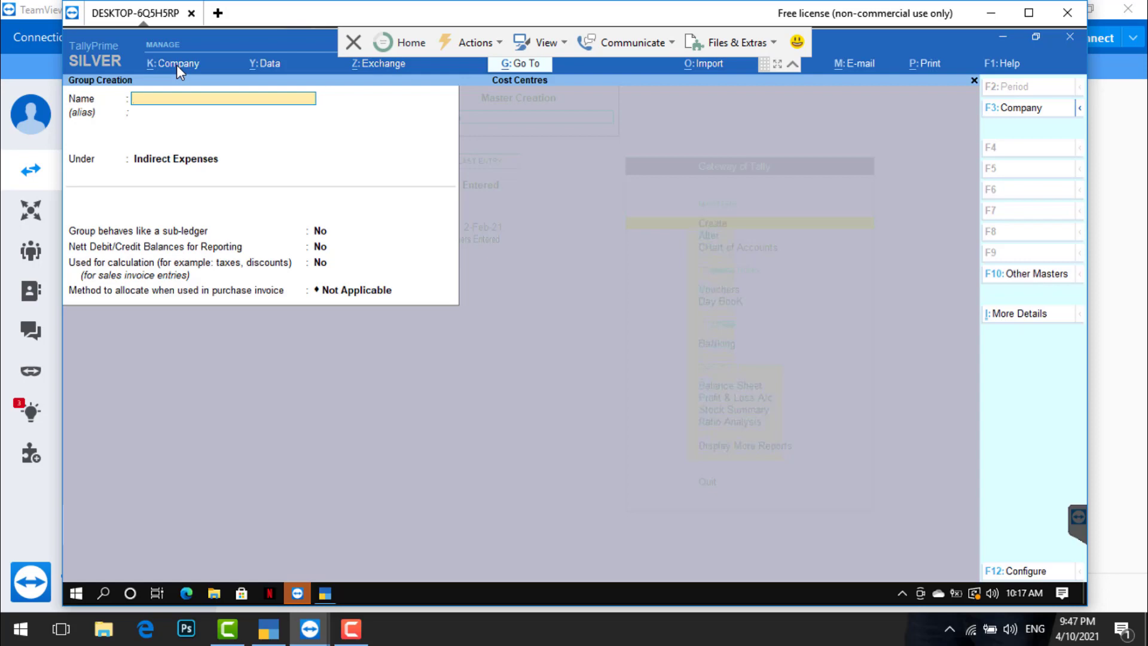
- Create a group named Donations Fees under Indirect Incomes with default options, and leave group creation
type("Donations Fees")
key("Return")
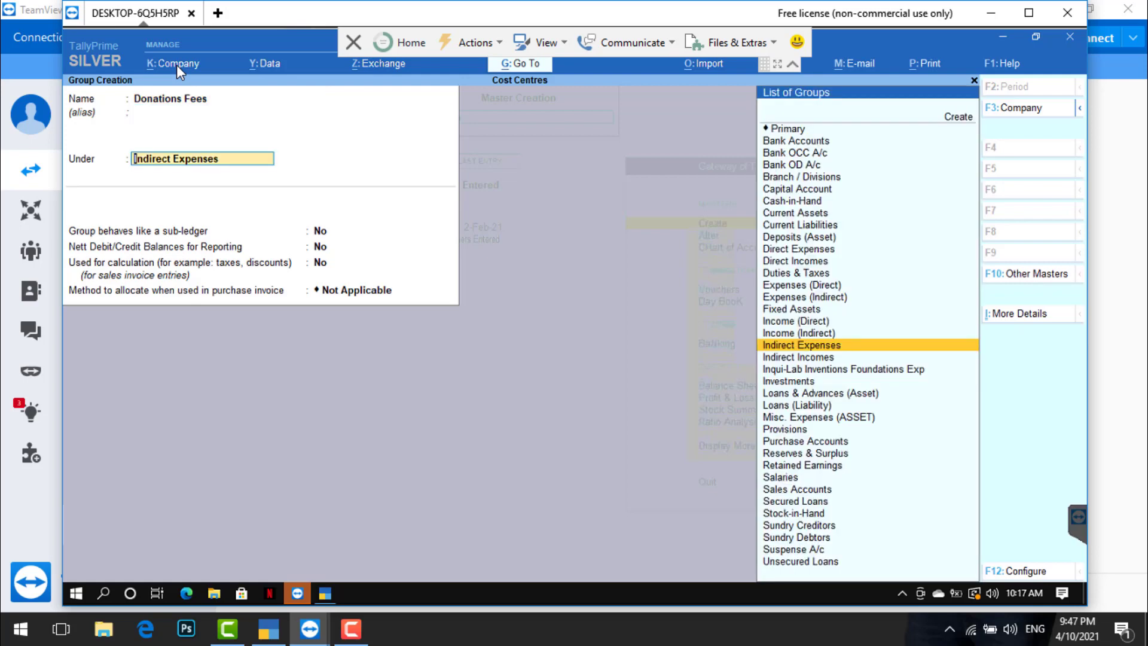
type("Indi")
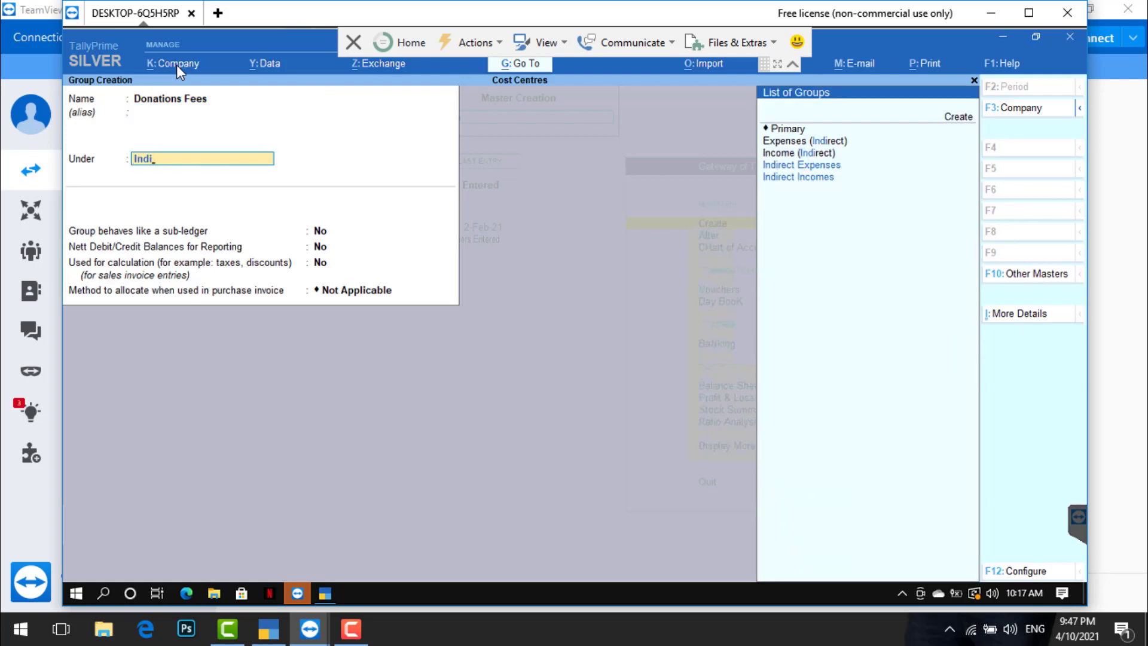
key("Down")
key("Return")
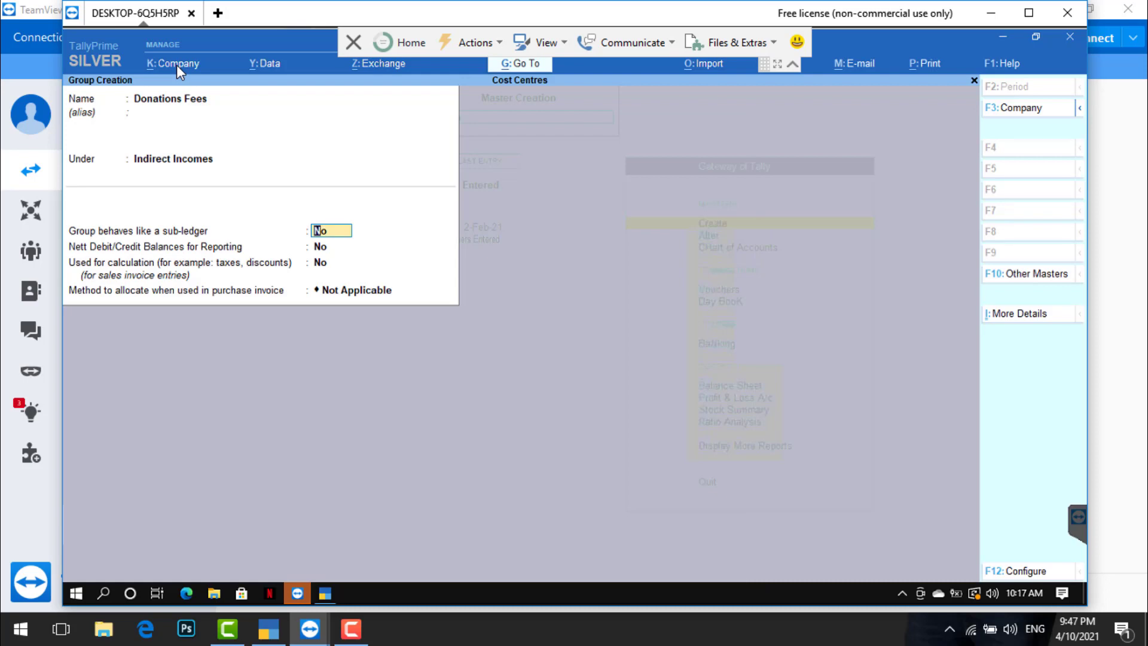
key("ctrl")
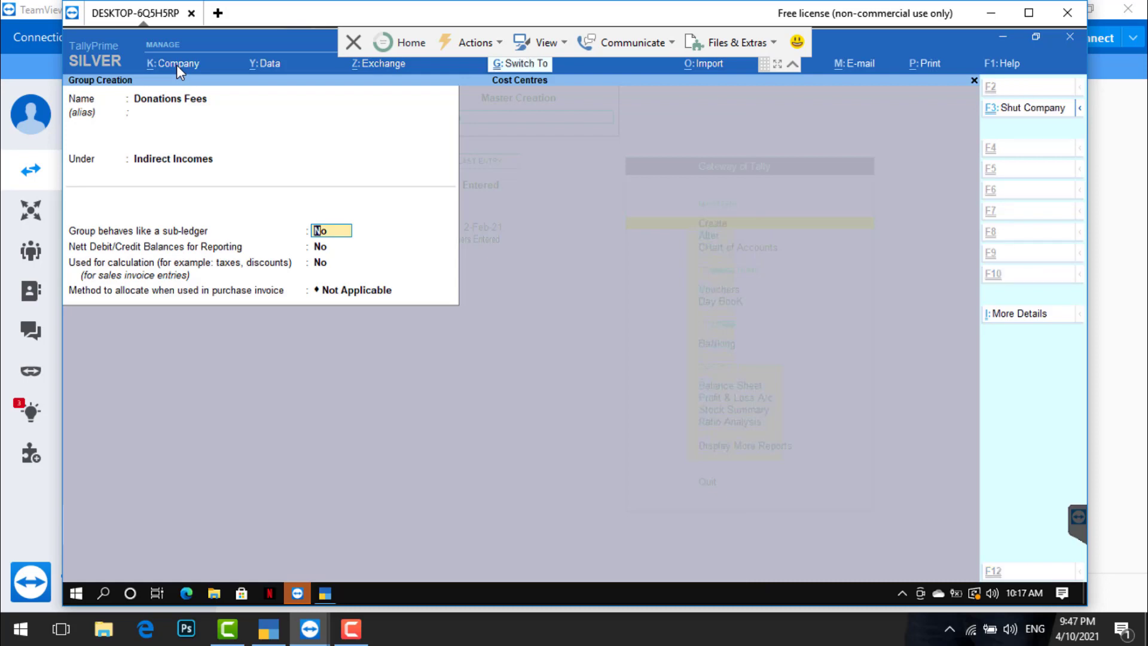
key("ctrl+a")
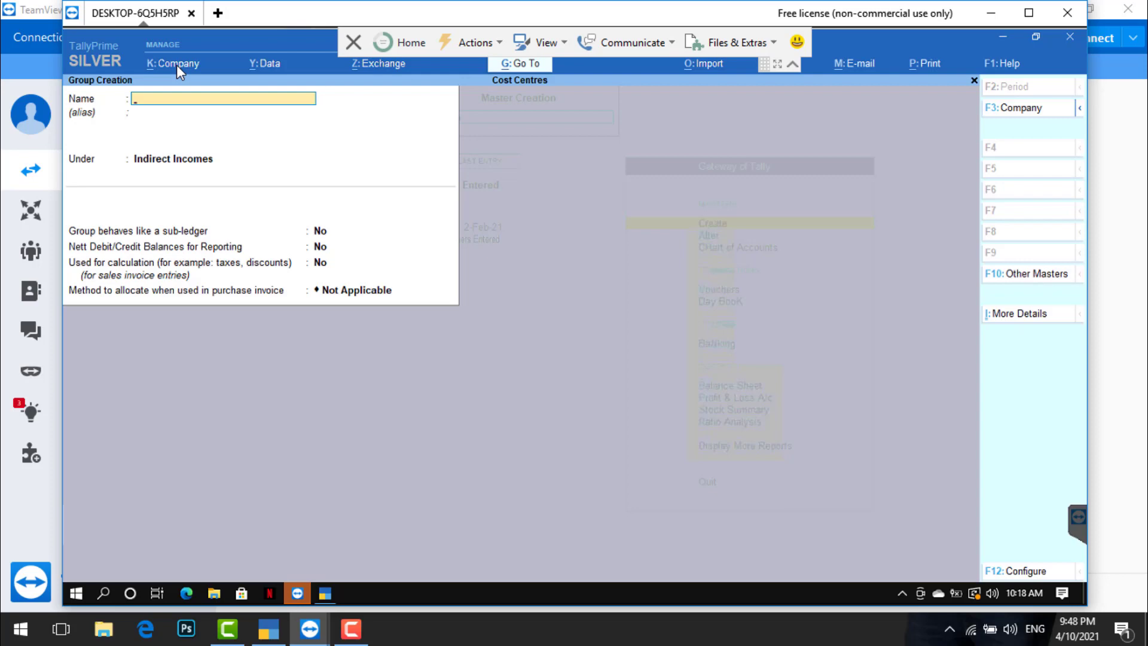
key("Escape")
key("Return")
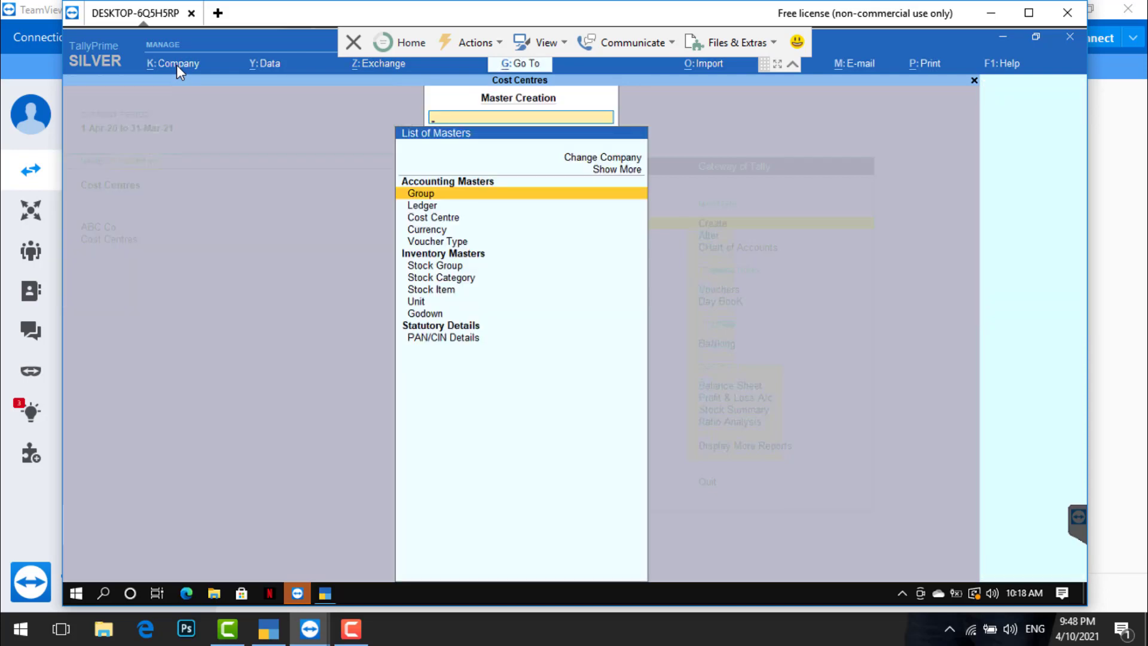
- Start a new ledger named Modern Electronics and place it under the Sundry Creditors group
key("Down")
key("Return")
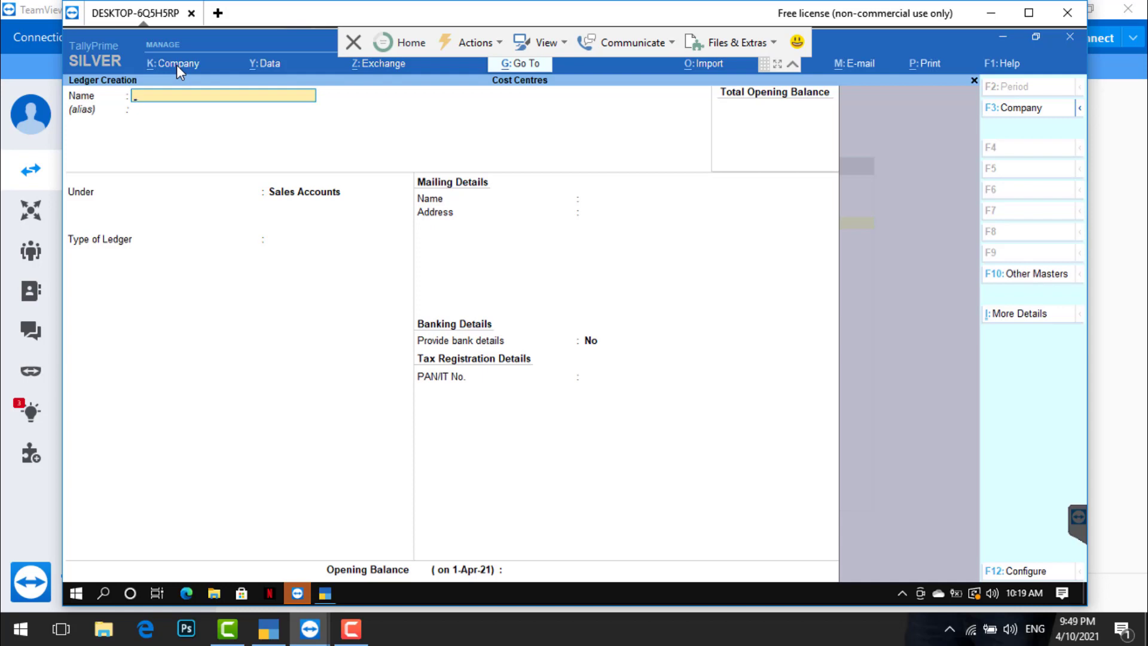
type("Modern Electronics")
key("Return")
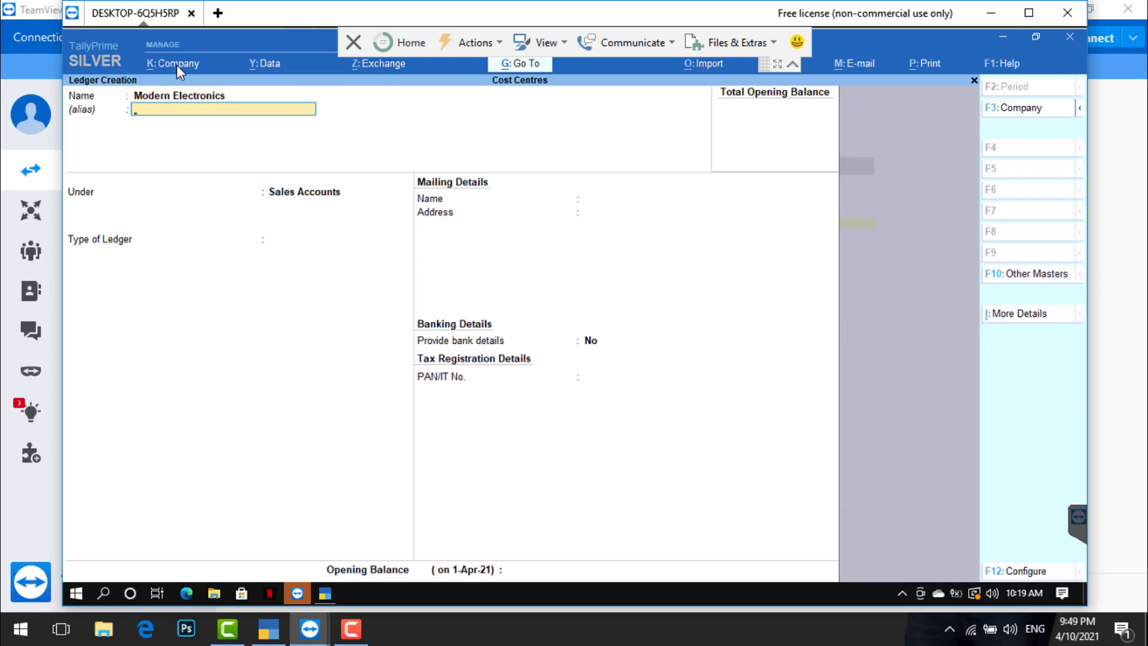
key("Return")
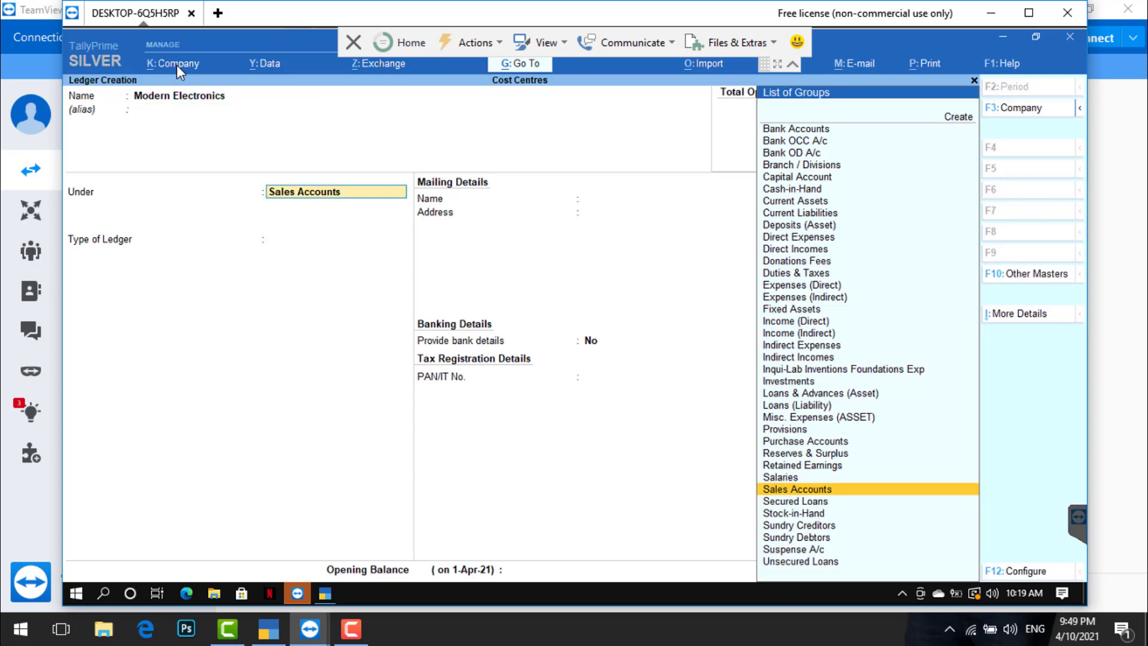
type("Su")
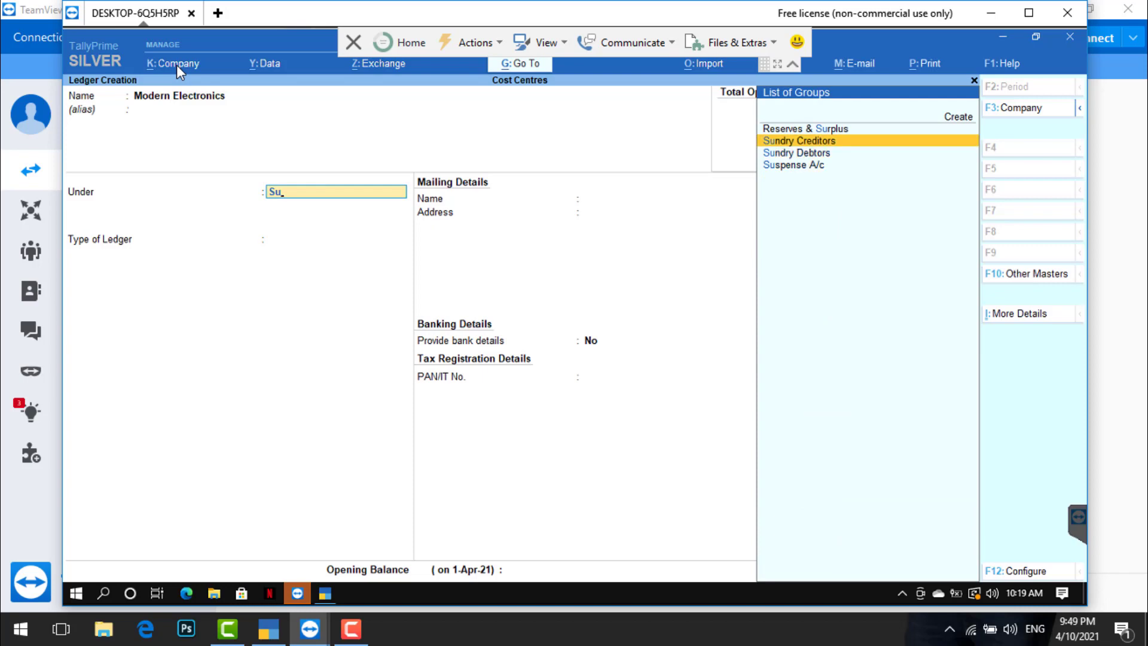
key("Return")
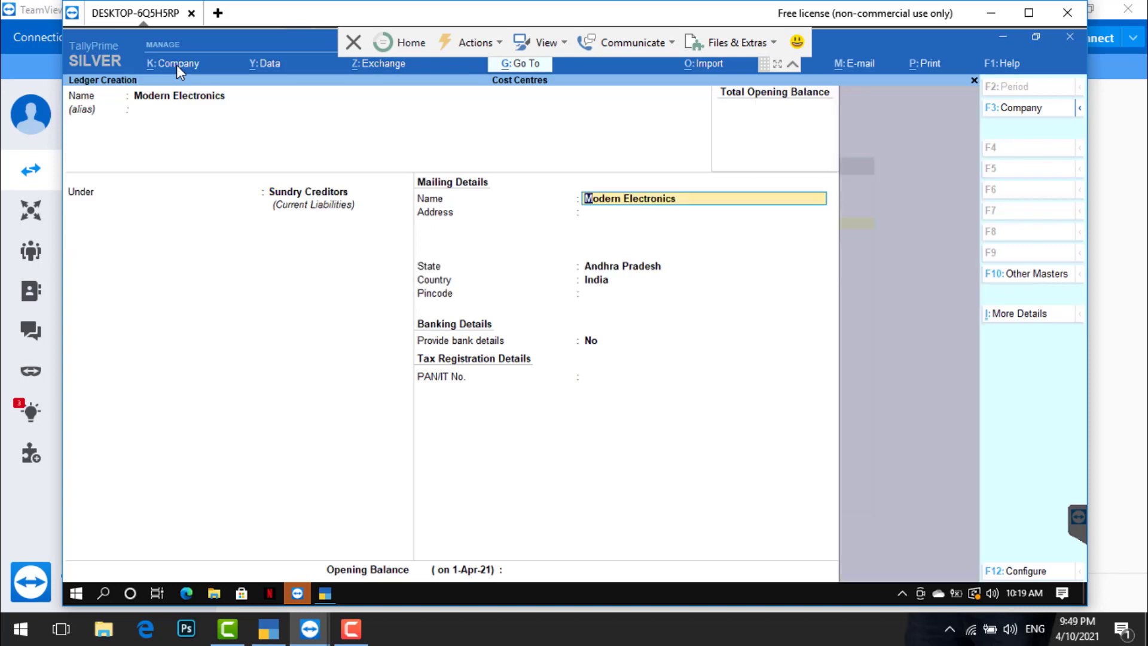
- Accept the default mailing details for Modern Electronics, without bank details or an opening balance, and save the ledger
key("Return")
key("Return")
key("Return")
key("Return")
key("Return")
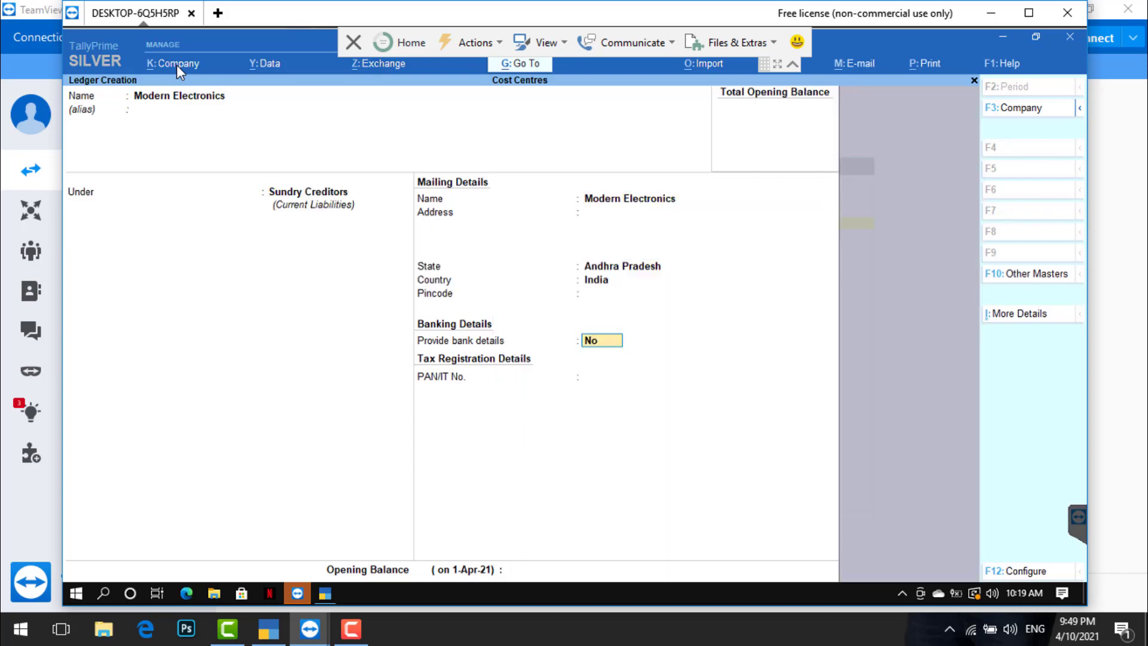
key("Return")
key("Return")
key("Return")
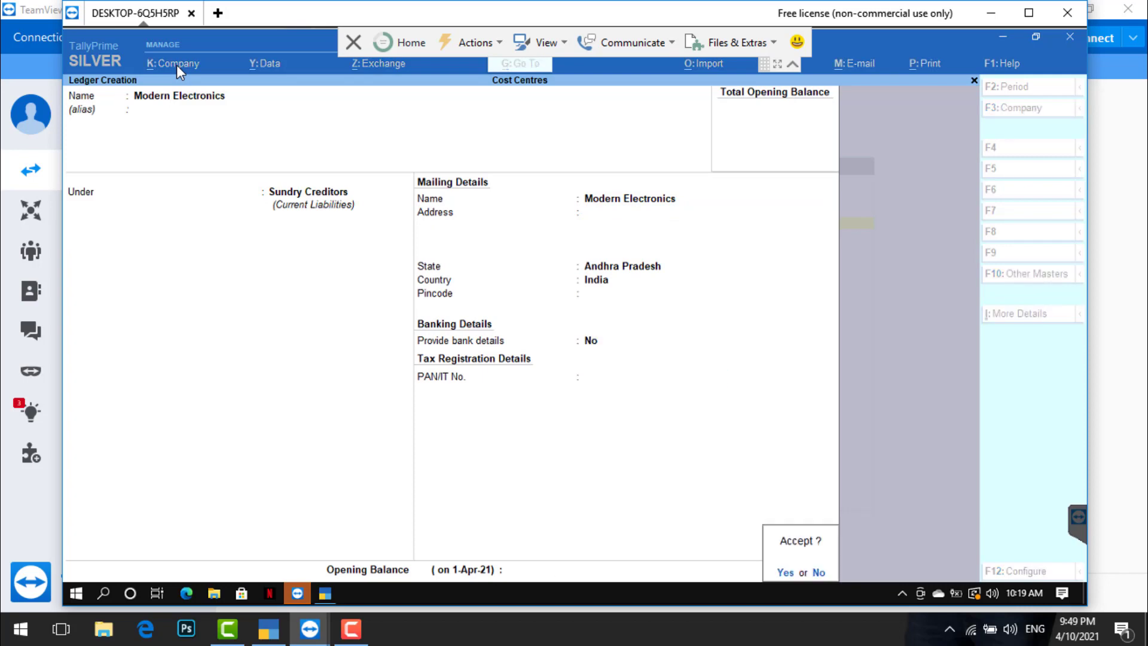
key("Return")
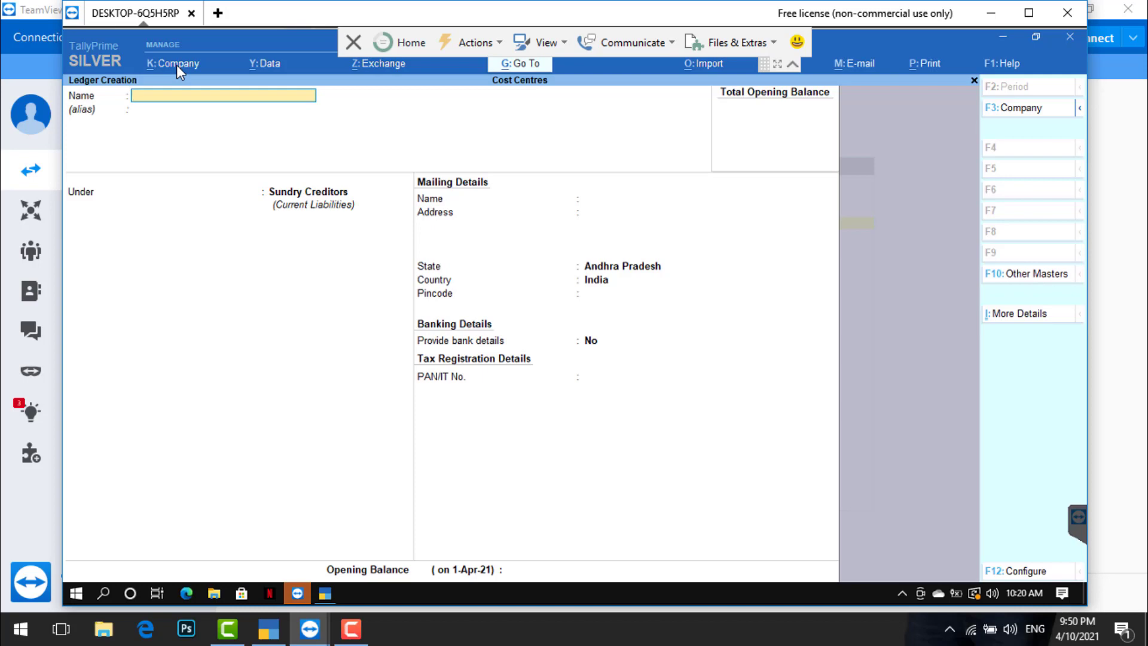
type("C")
key("BackSpace")
key("BackSpace")
key("BackSpace")
key("BackSpace")
key("BackSpace")
key("BackSpace")
key("BackSpace")
key("BackSpace")
key("BackSpace")
key("BackSpace")
key("BackSpace")
key("BackSpace")
key("Escape")
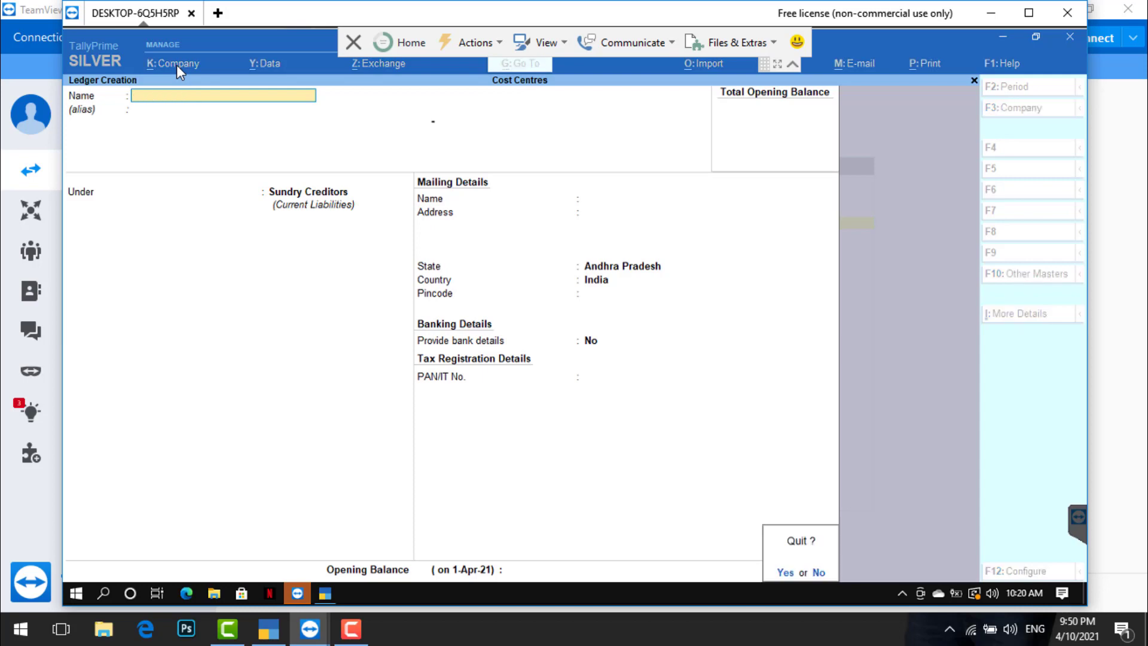
key("y")
- Start a new accounting group named Contract Fee Exp, leaving its alias blank
key("Up")
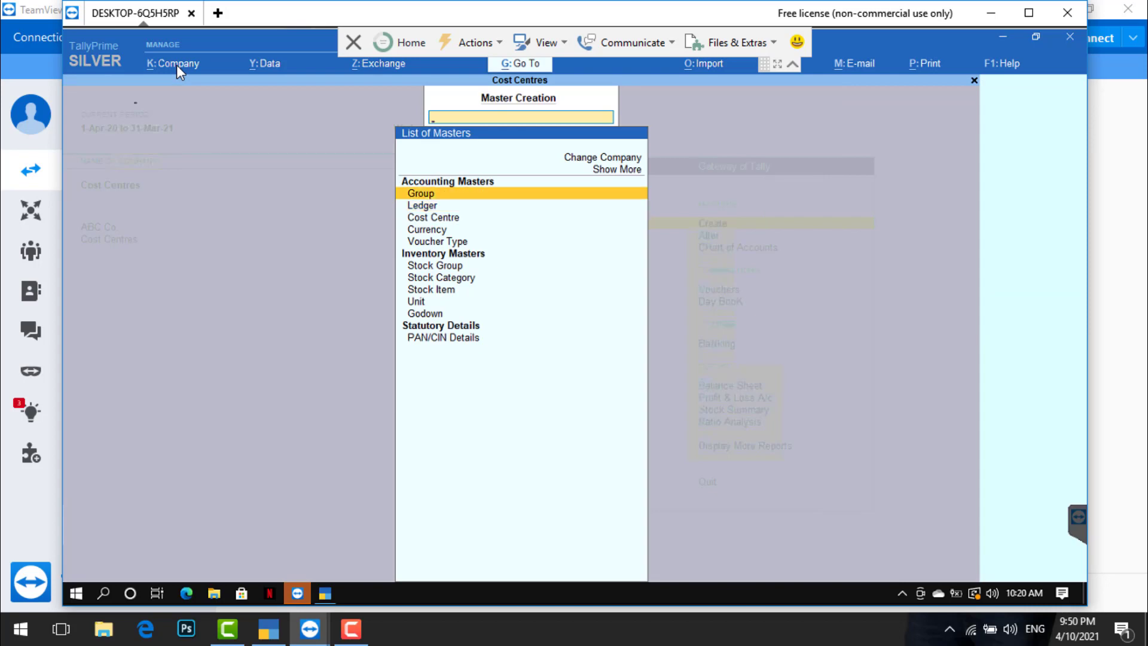
key("Return")
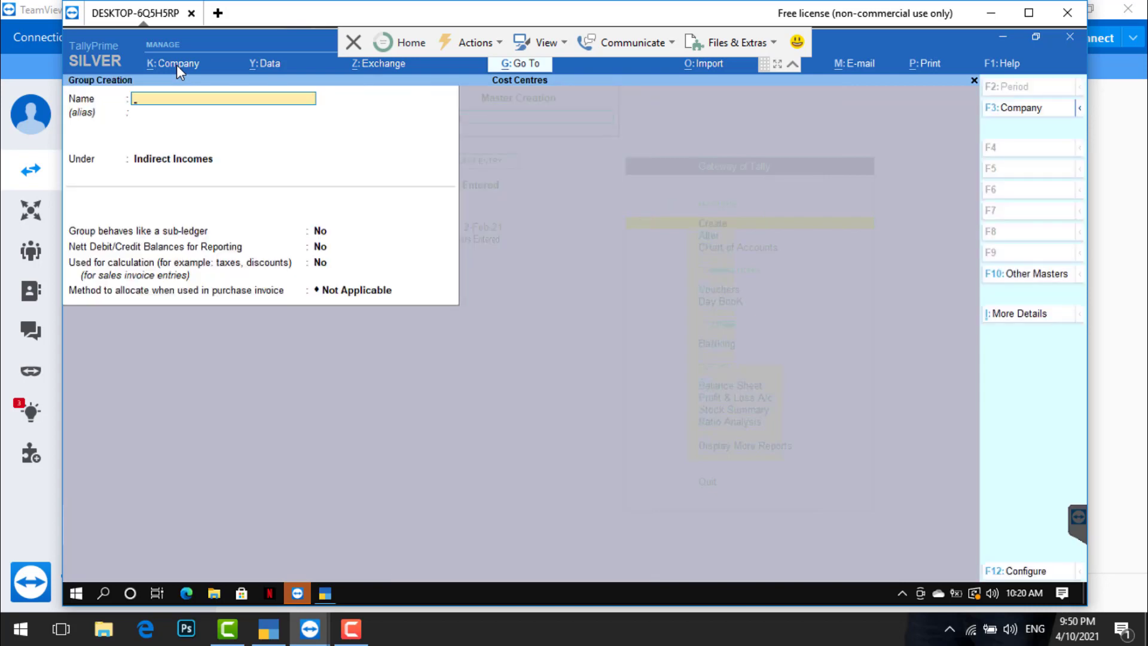
type("Con")
key("BackSpace")
key("BackSpace")
key("BackSpace")
key("BackSpace")
type("Exp")
key("Return")
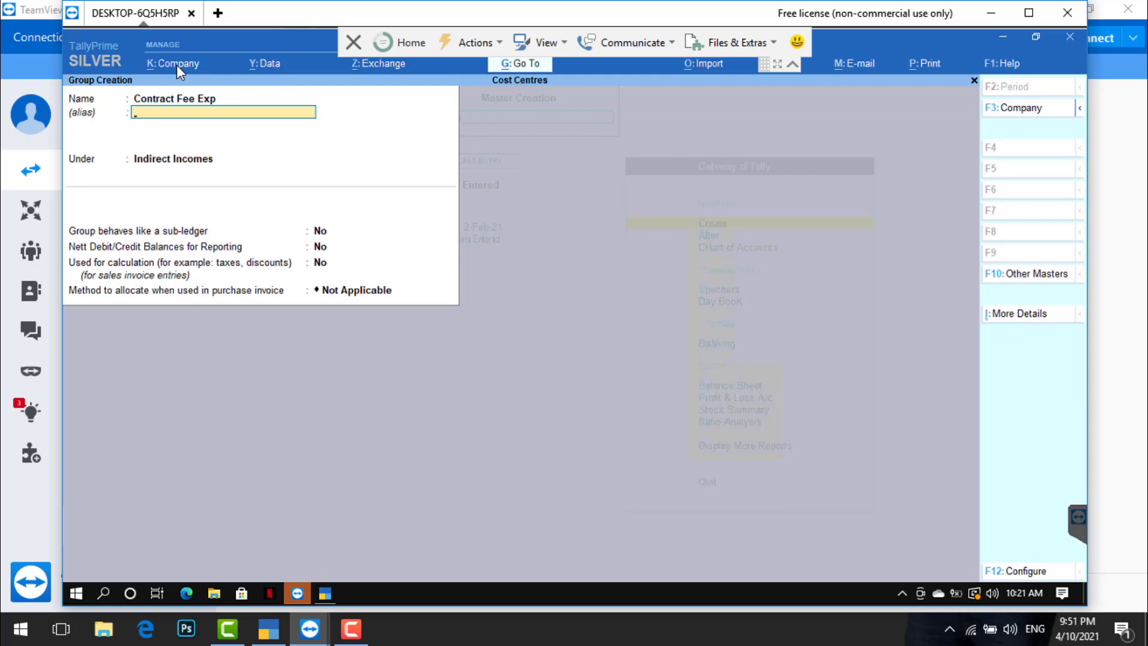
- Place the Contract Fee Exp group under Indirect Expenses, save it with default options, and leave group creation
key("Return")
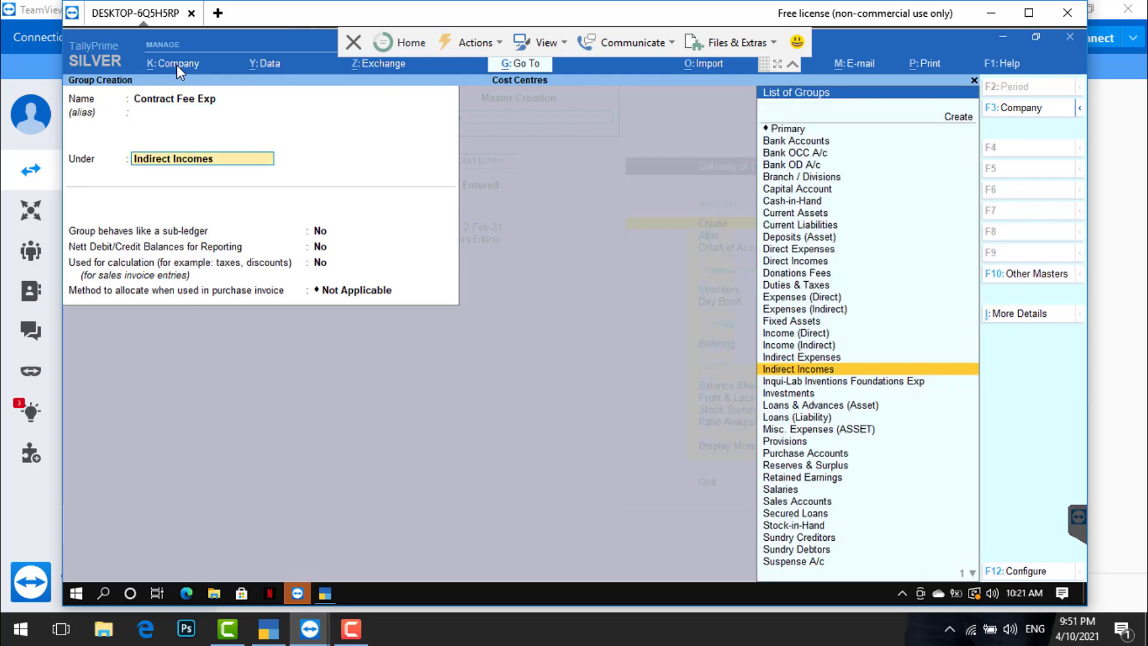
type("Indi")
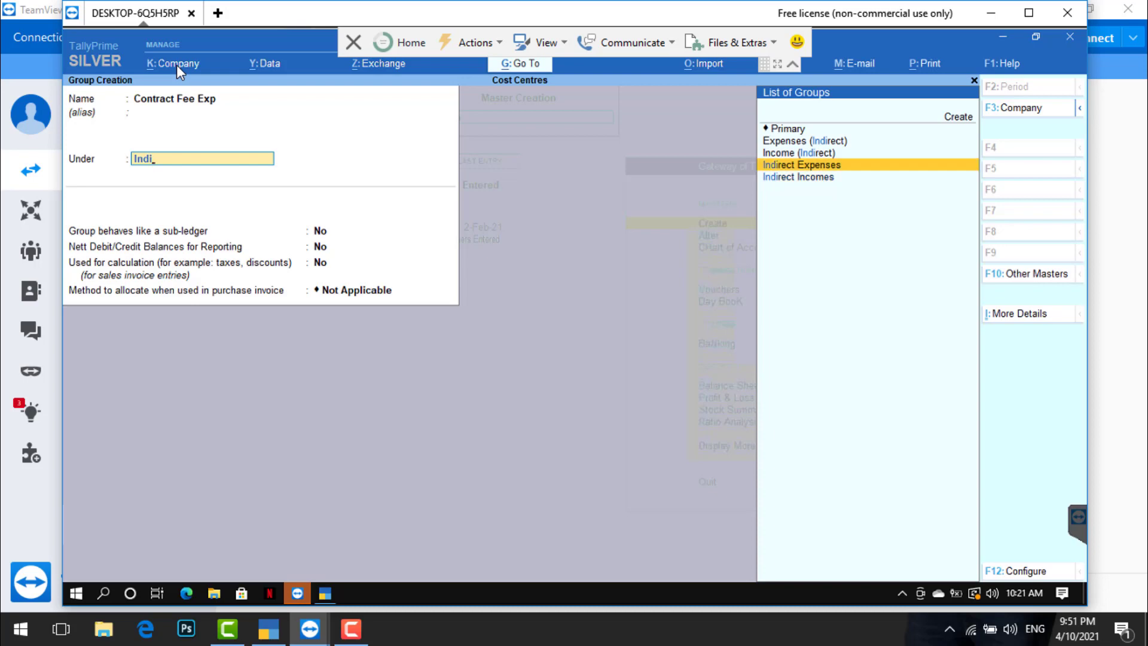
key("Return")
key("Return")
key("Return")
key("Return")
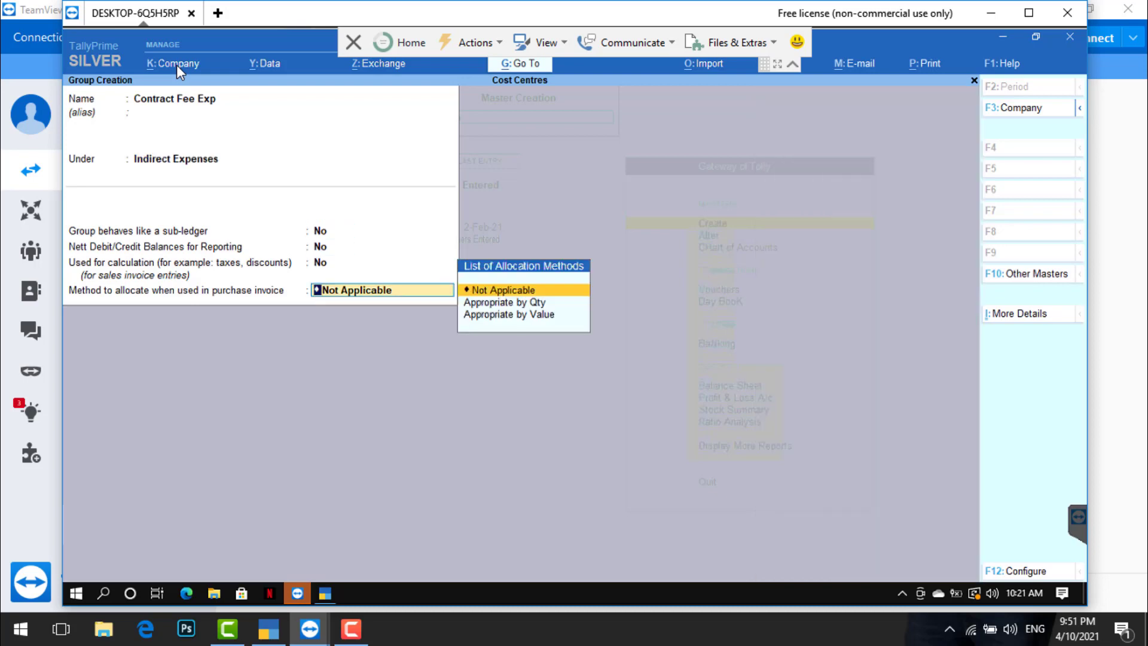
key("Return")
key("Return")
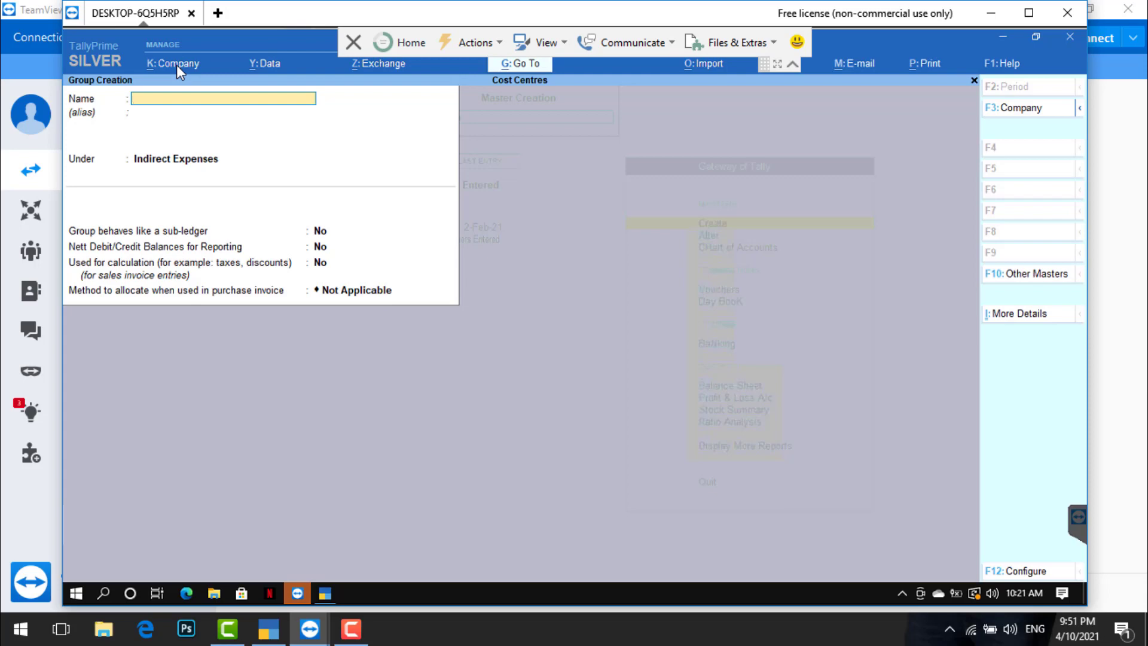
key("Escape")
key("Return")
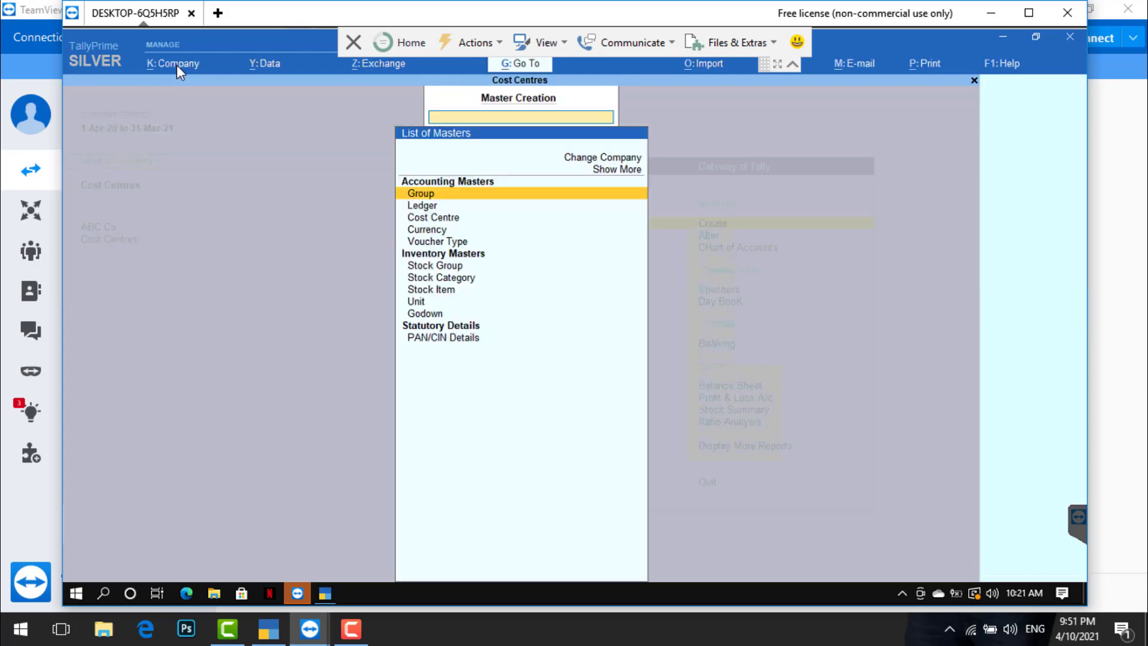
- Start a new ledger named Internship, leaving its alias blank
key("Down")
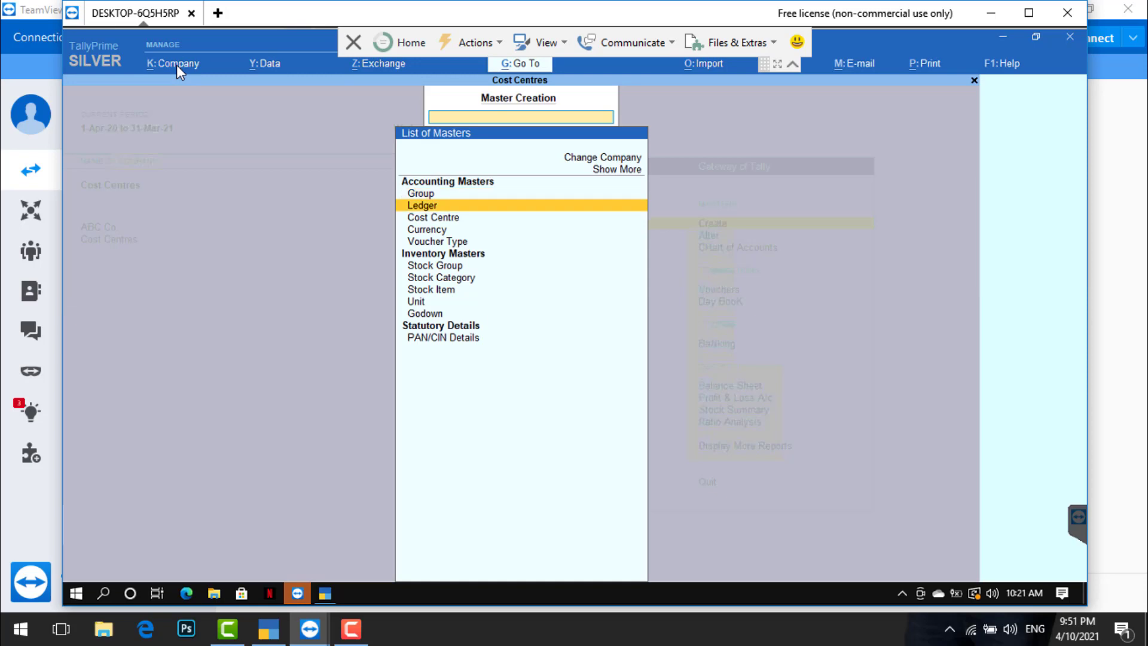
key("Return")
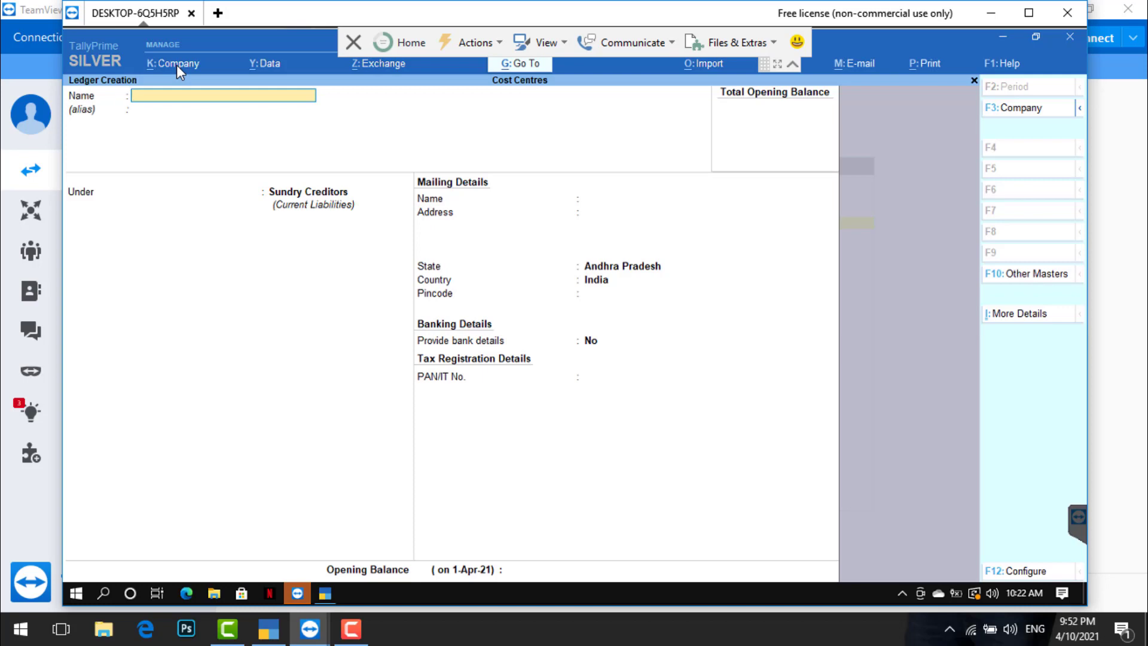
type("Internship")
key("Return")
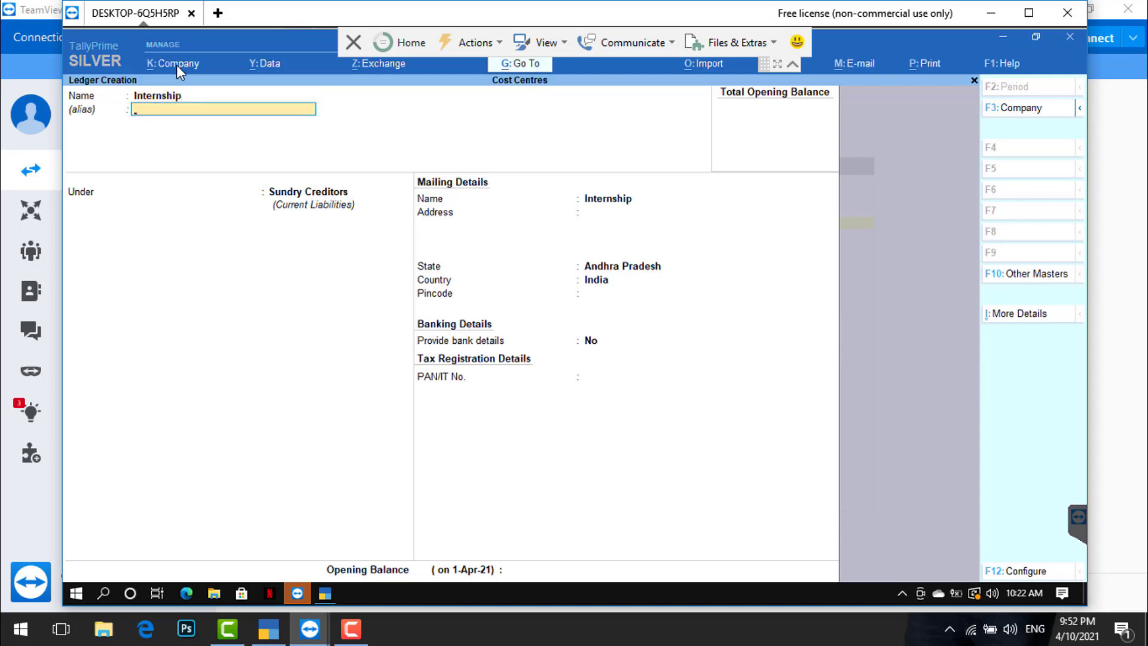
key("Return")
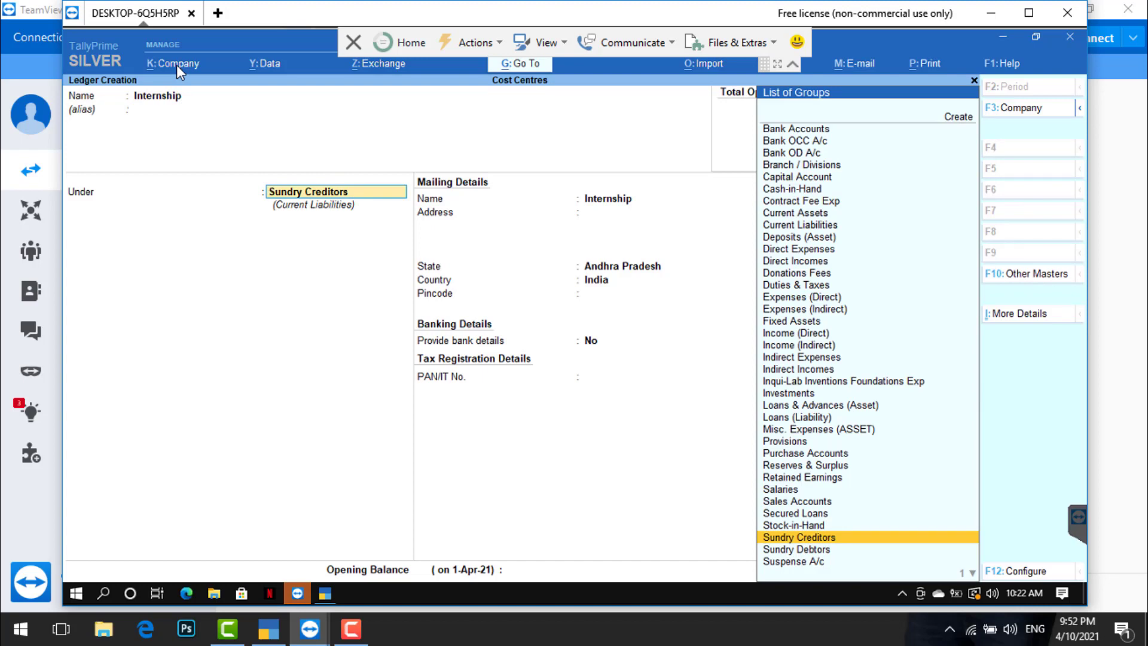
- Place the Internship ledger under Inqui-Lab Inventions Foundations Exp with ledger type Not Applicable, and save it without bank details
key("Up")
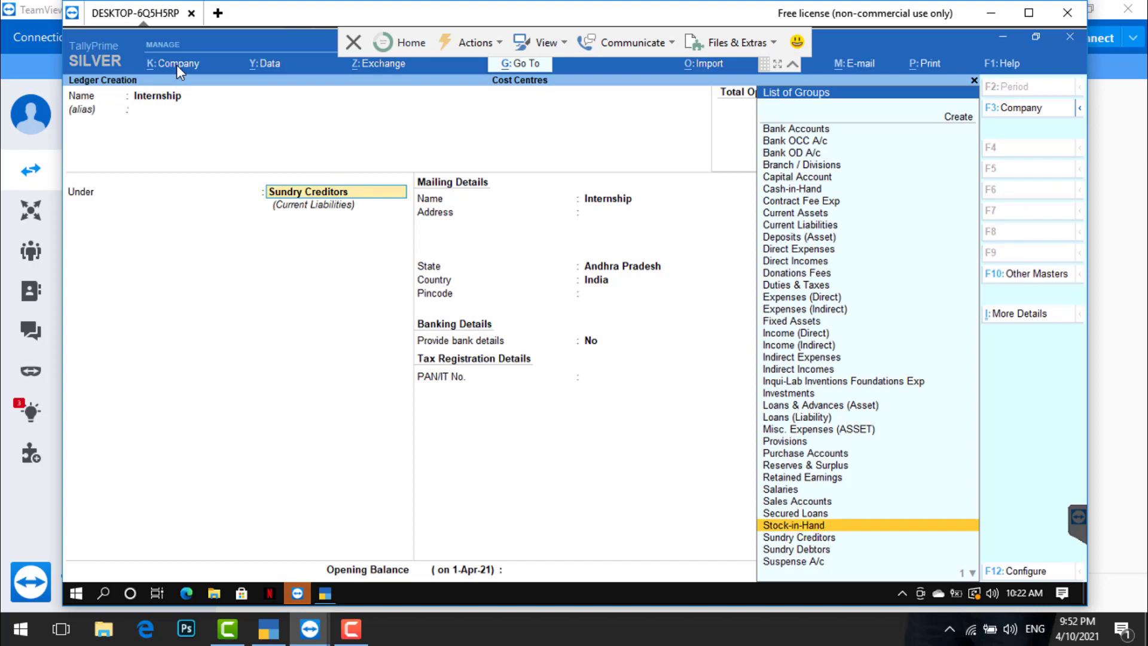
key("Up")
key("Up")
key("Up")
key("Up")
key("Up")
key("Up")
key("Up")
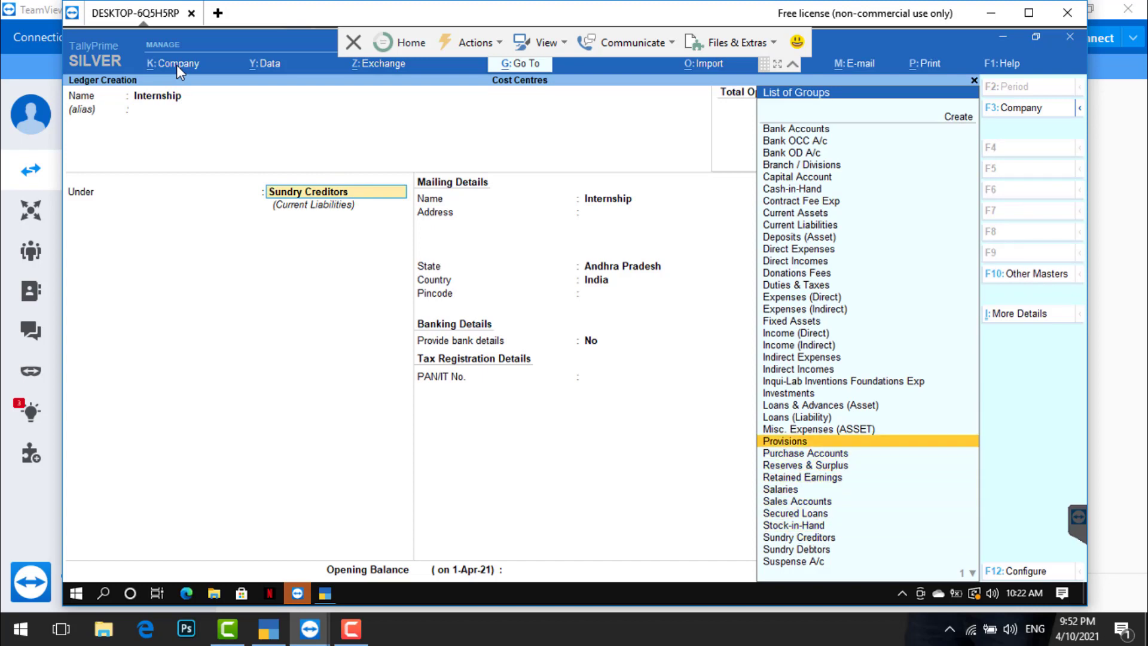
key("Up")
key("Up")
key("Up")
key("Up")
key("Up")
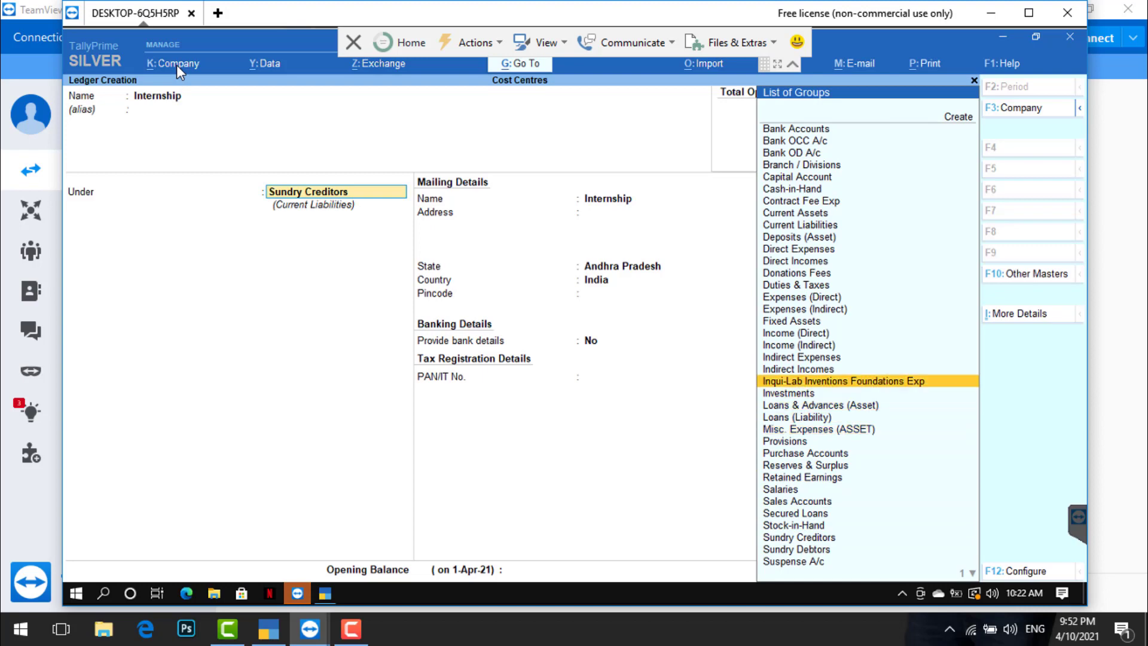
key("Return")
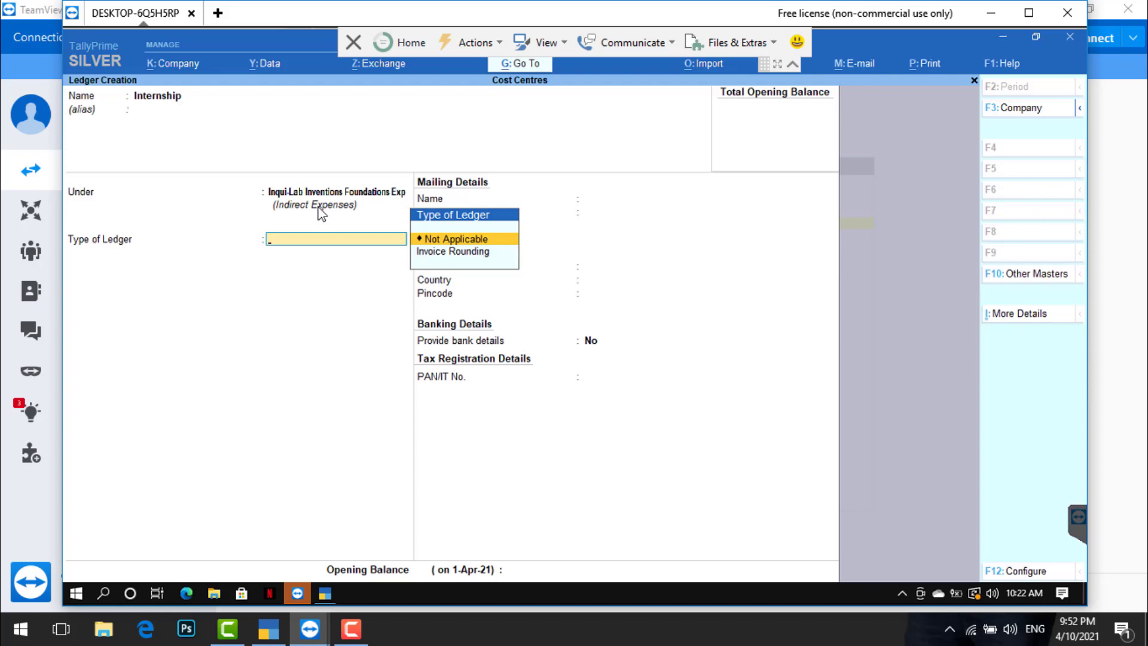
key("Return")
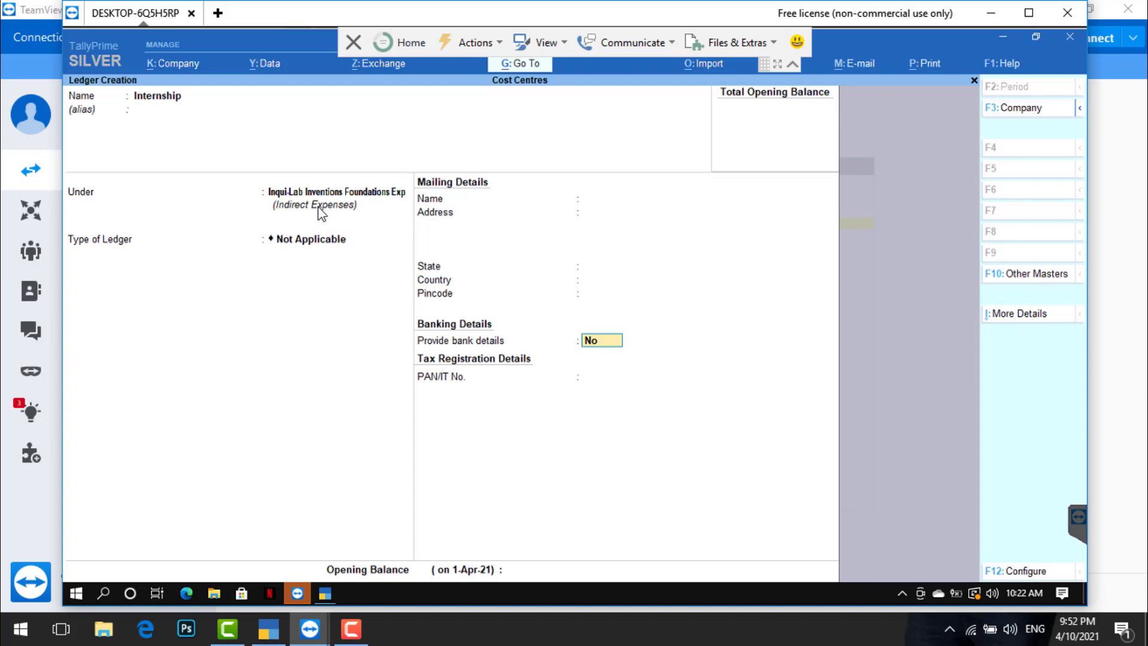
key("ctrl")
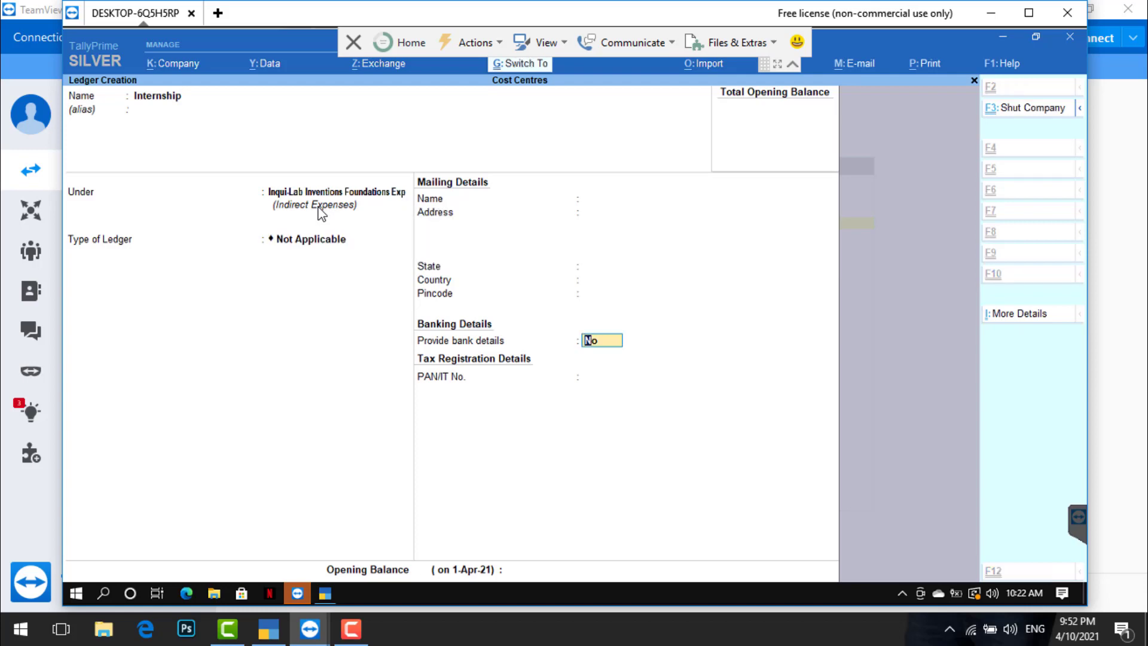
key("ctrl+a")
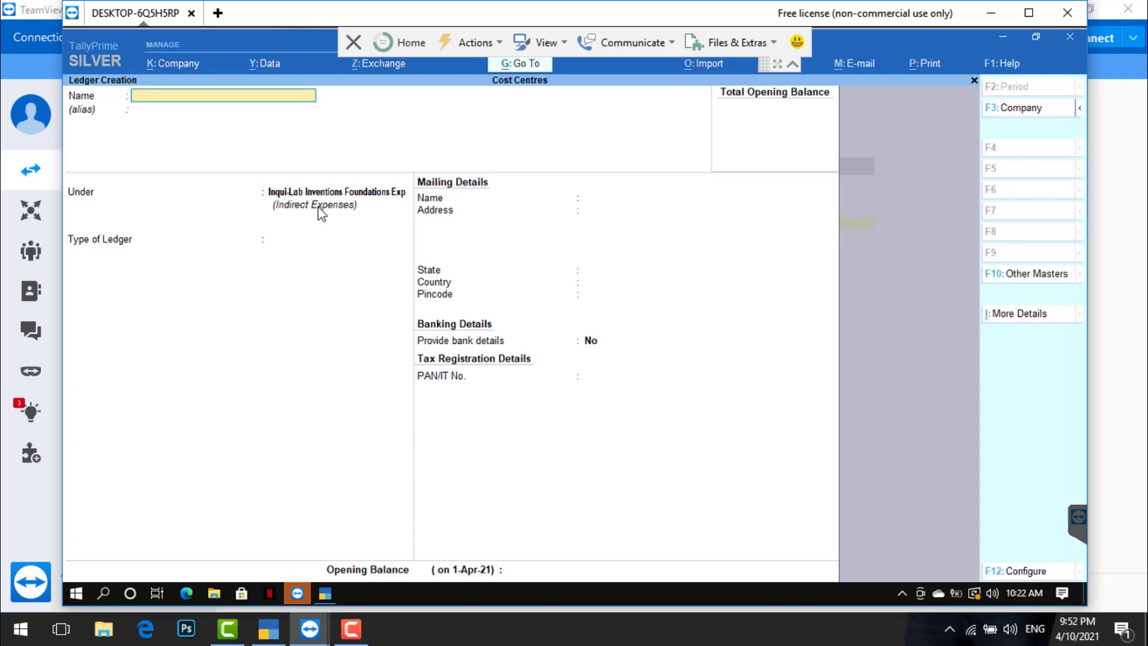
- Create the Electricity Bill ledger under Inqui-Lab Inventions Foundations Exp with ledger type Not Applicable, and save it
type("Electricity Bill")
key("Return")
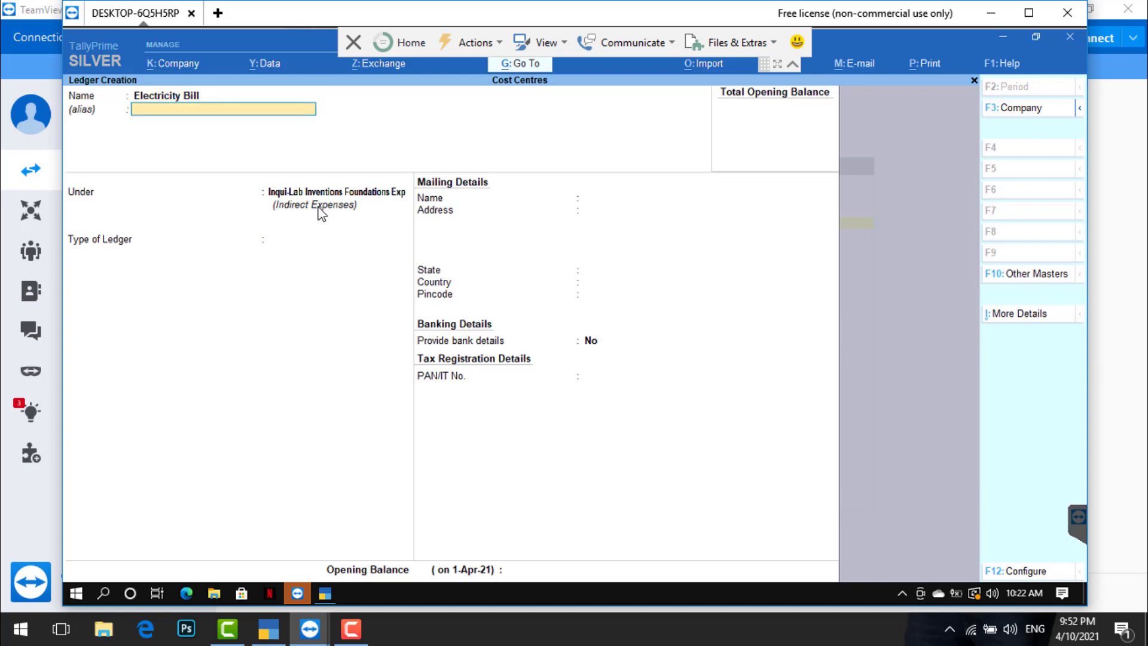
key("Return")
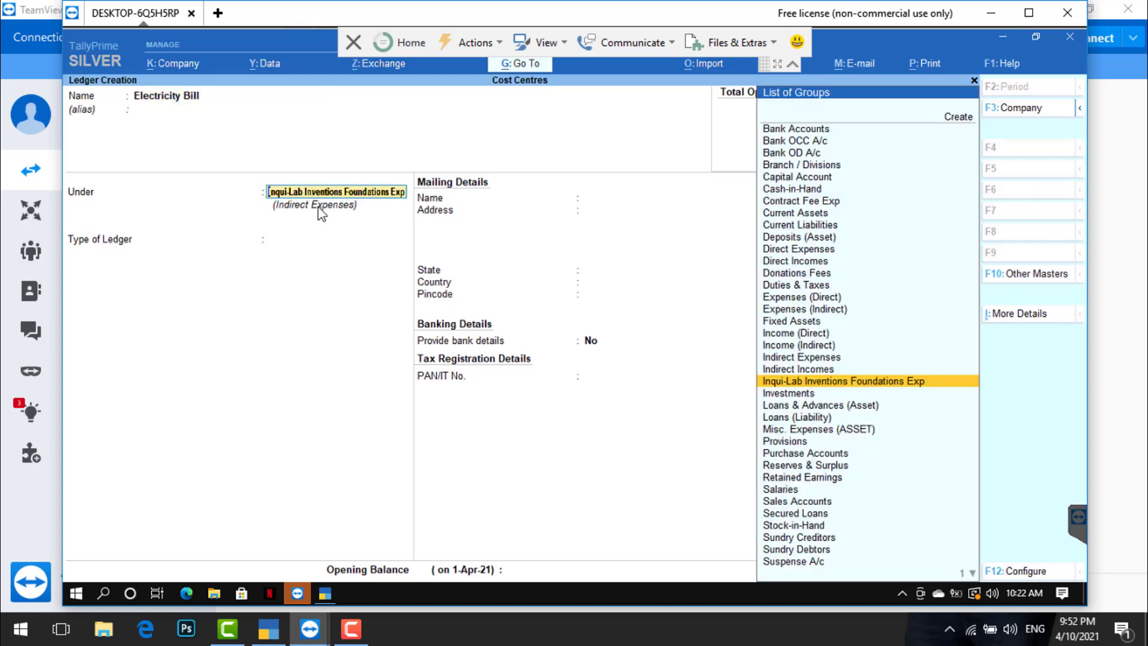
key("Return")
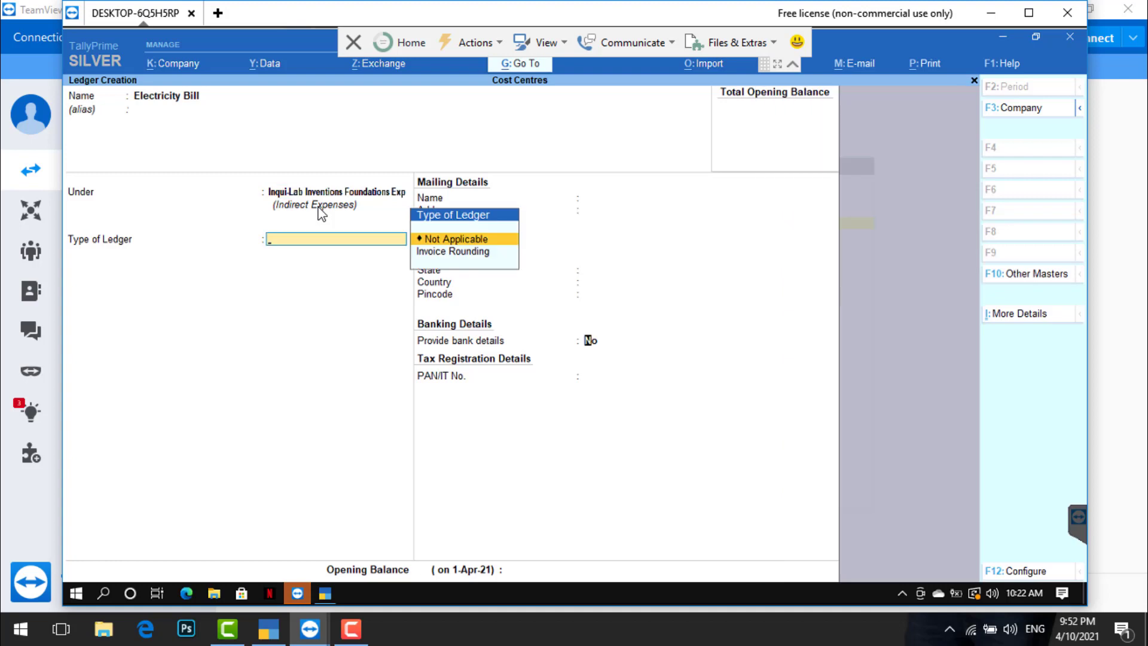
key("Return")
key("Return")
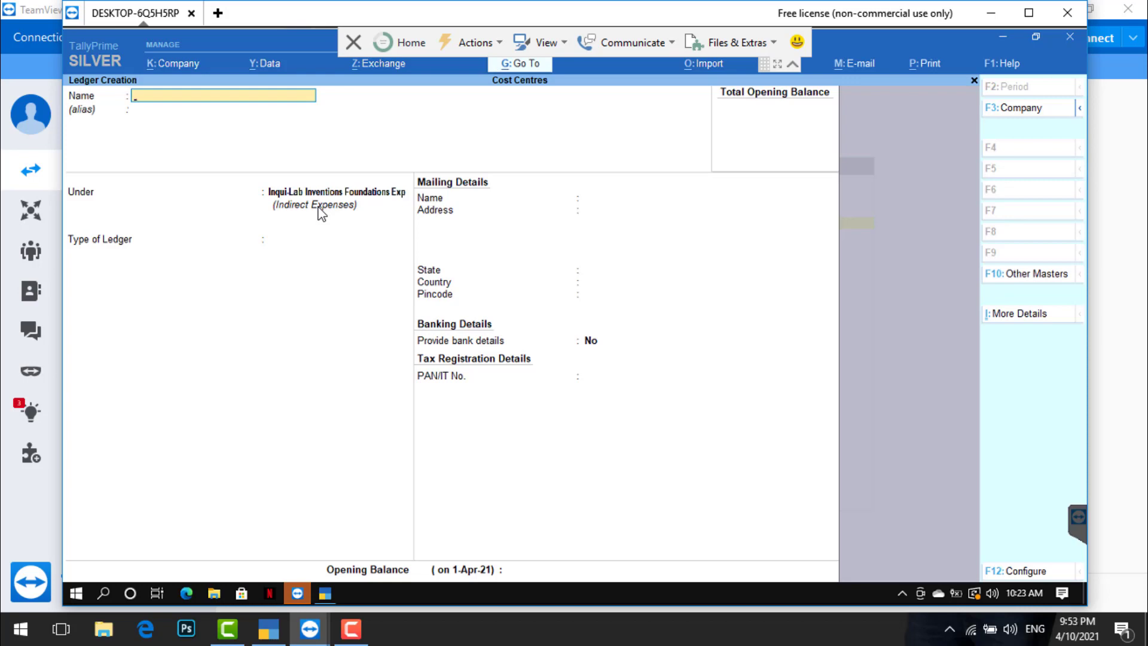
- Create a ledger named Water Charges under Inqui-Lab Inventions Foundations Exp, with type Not Applicable and no alias, and save it
type("Water Charge")
key("Return")
key("Return")
key("Return")
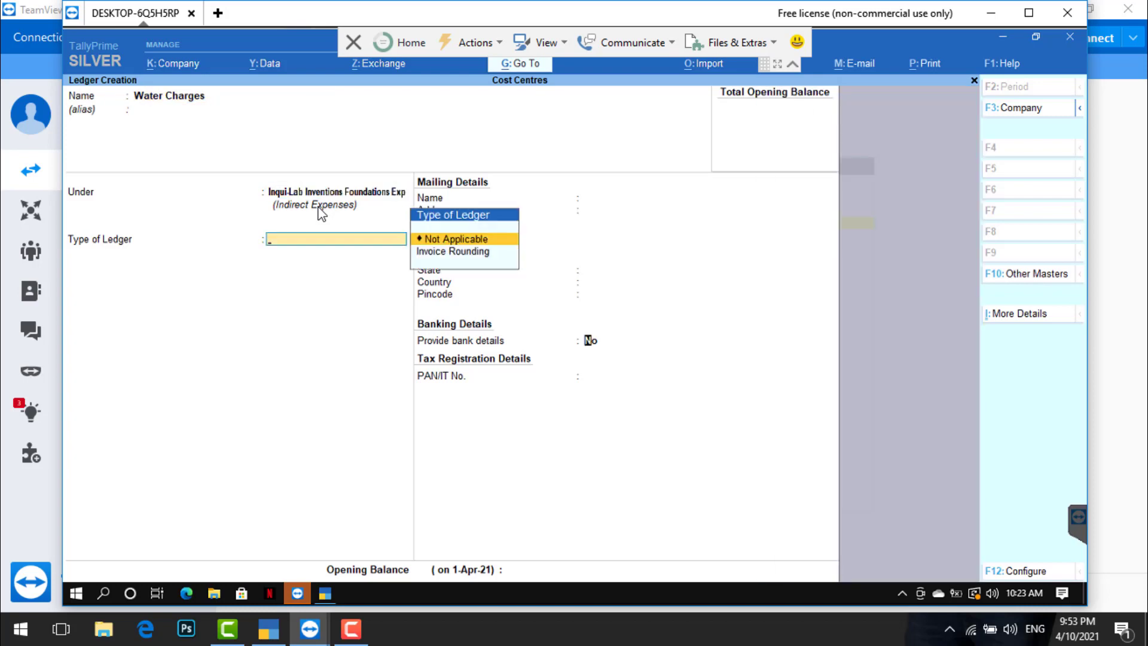
key("Return")
key("ctrl")
key("ctrl+a")
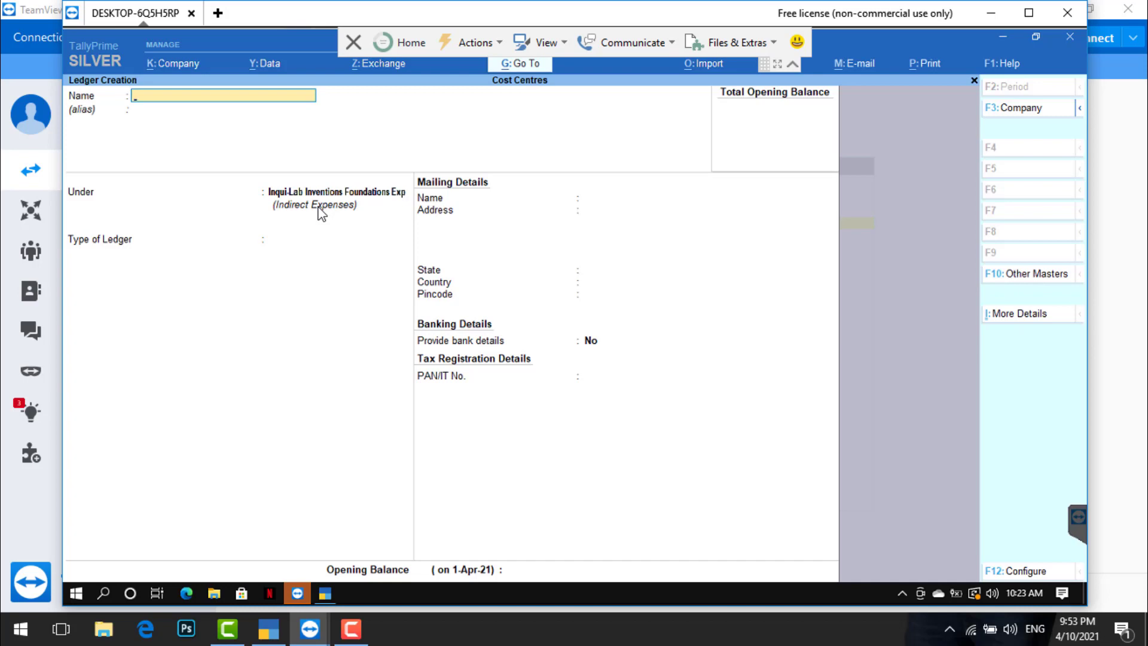
- Create a Reimbursement Charges ledger under Inqui-Lab Inventions Foundations Exp, keeping type Not Applicable and no bank details, and save it
type("E")
key("BackSpace")
type("Reimbursement")
type("Charges")
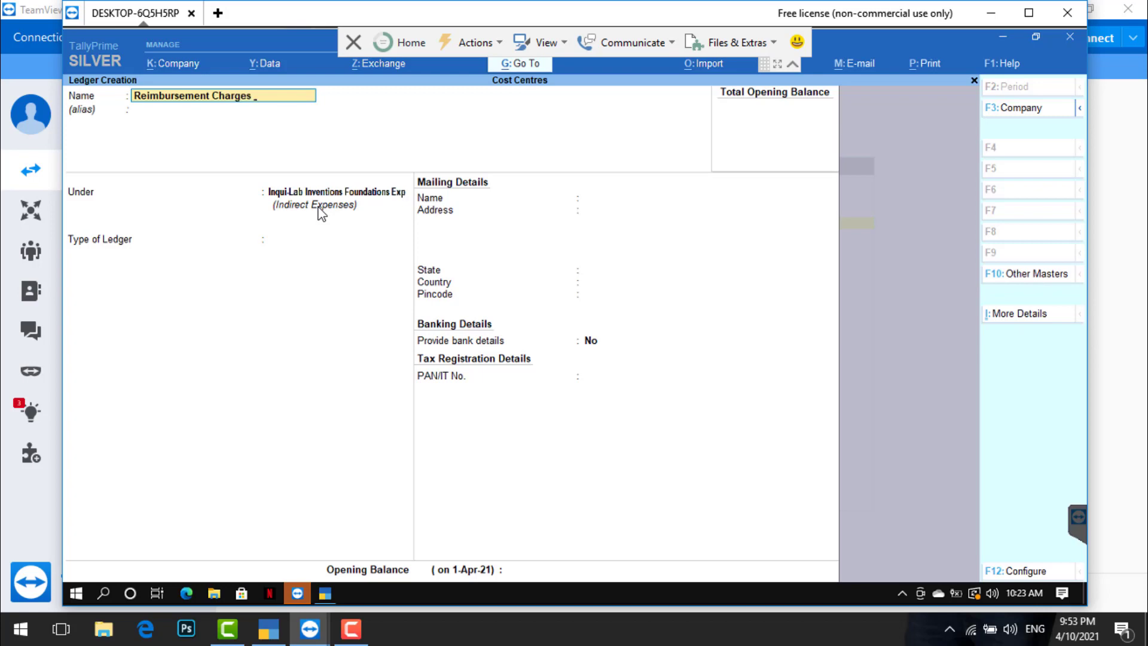
key("Return")
key("Return")
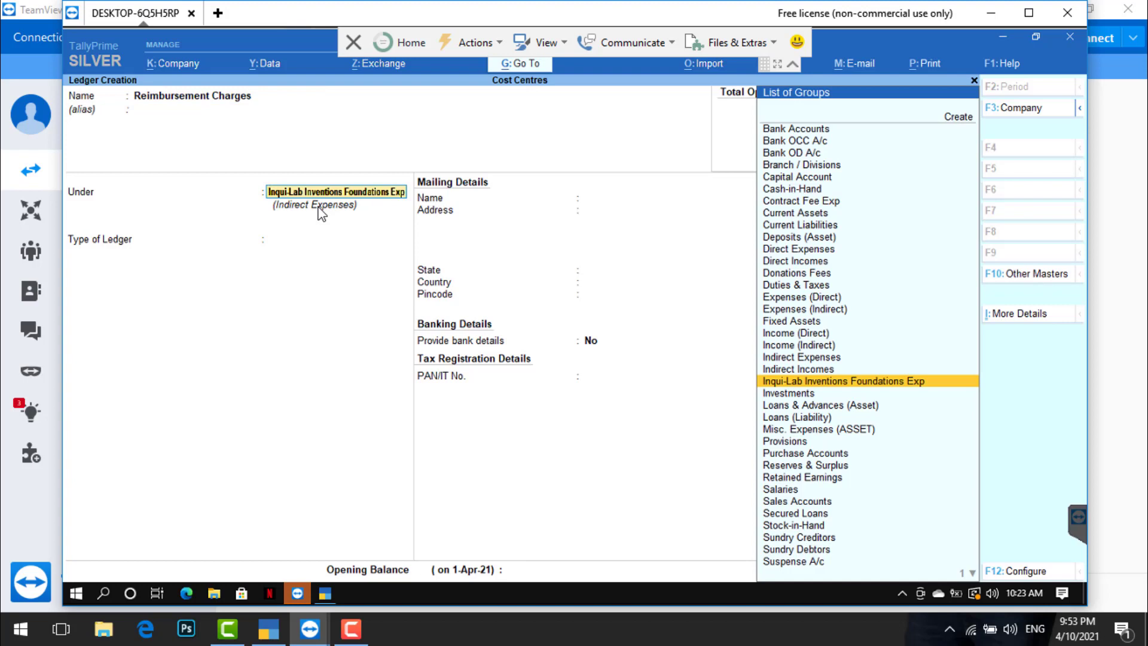
key("Return")
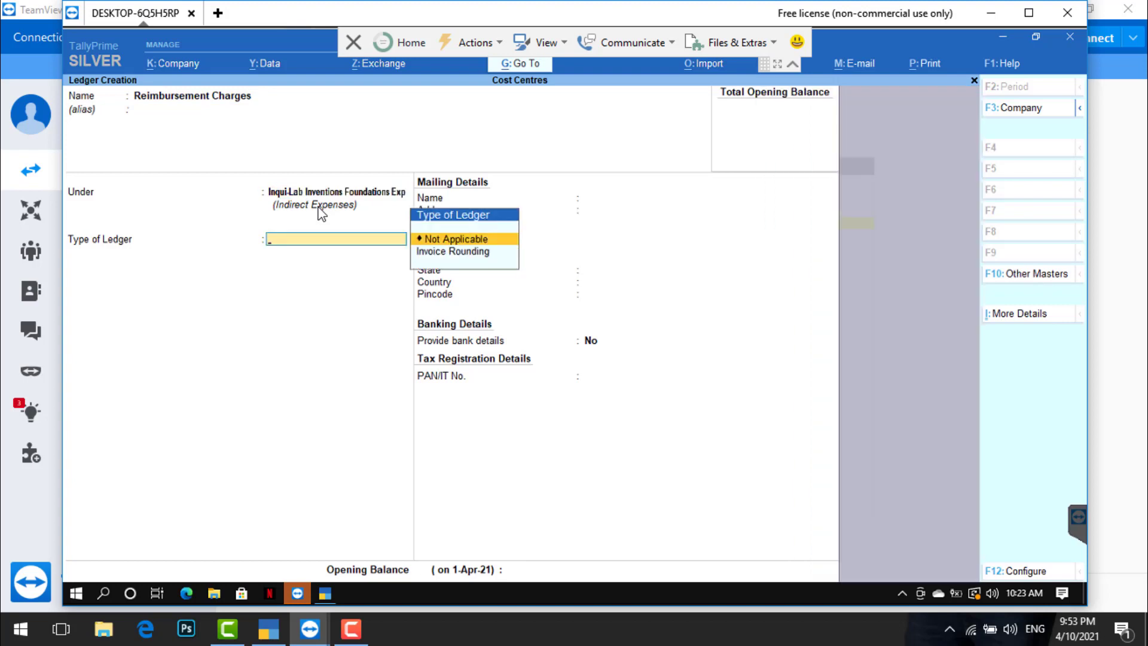
key("Return")
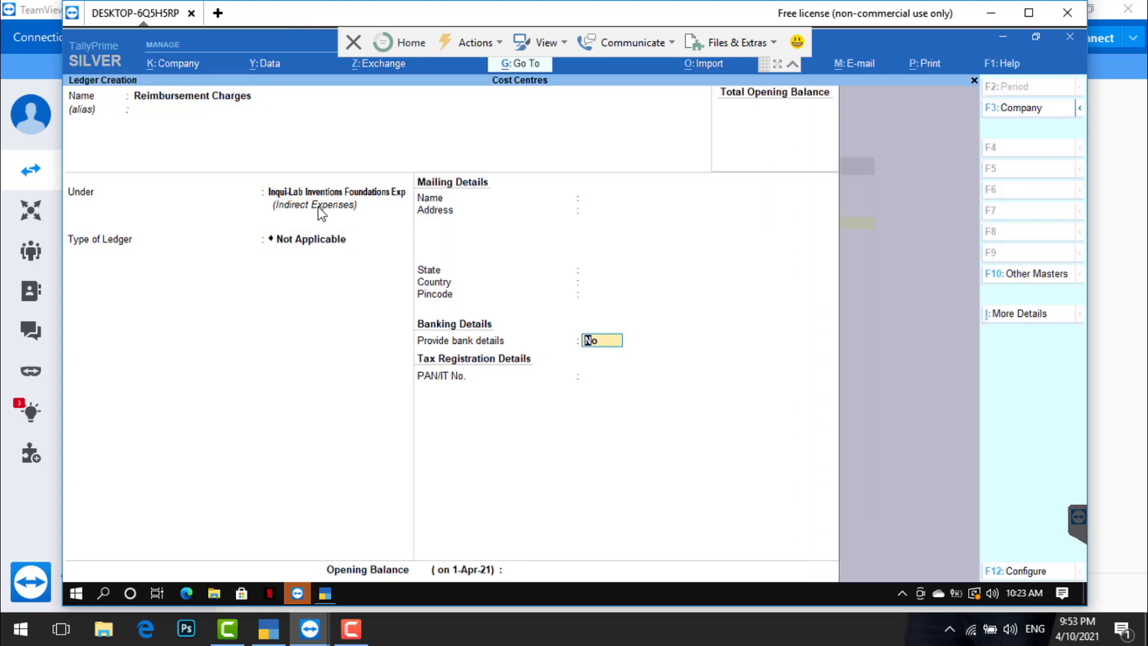
key("Return")
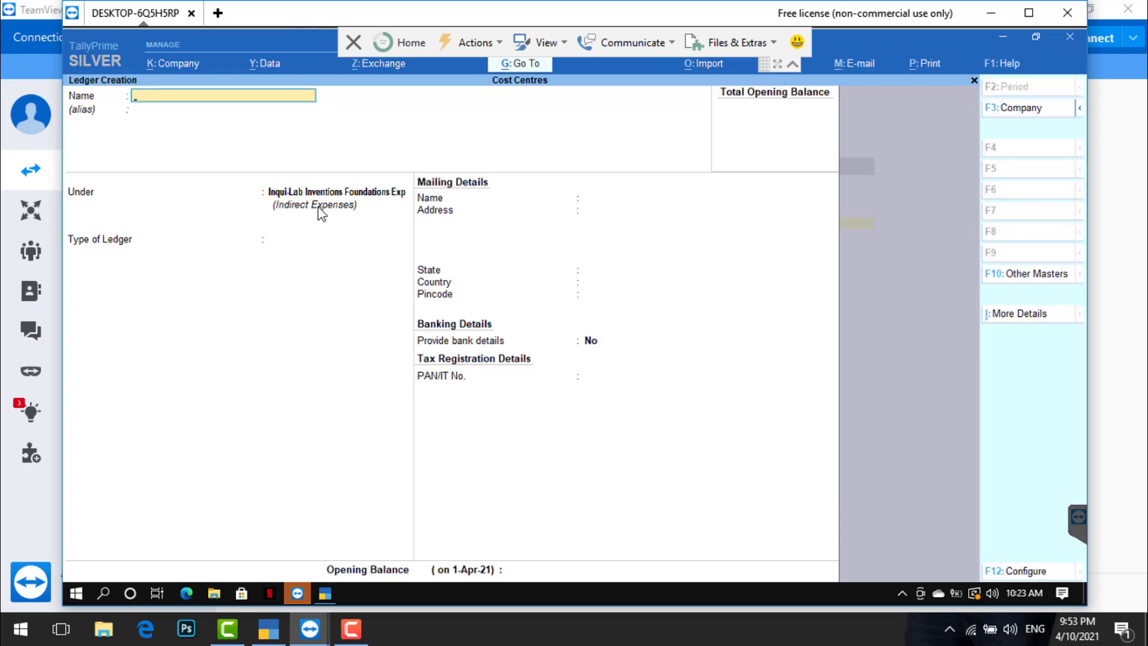
- Add and save a Wifi Charges ledger under Inqui-Lab Inventions Foundations Exp with type Not Applicable and no bank details
type("Wifi Charges")
key("Return")
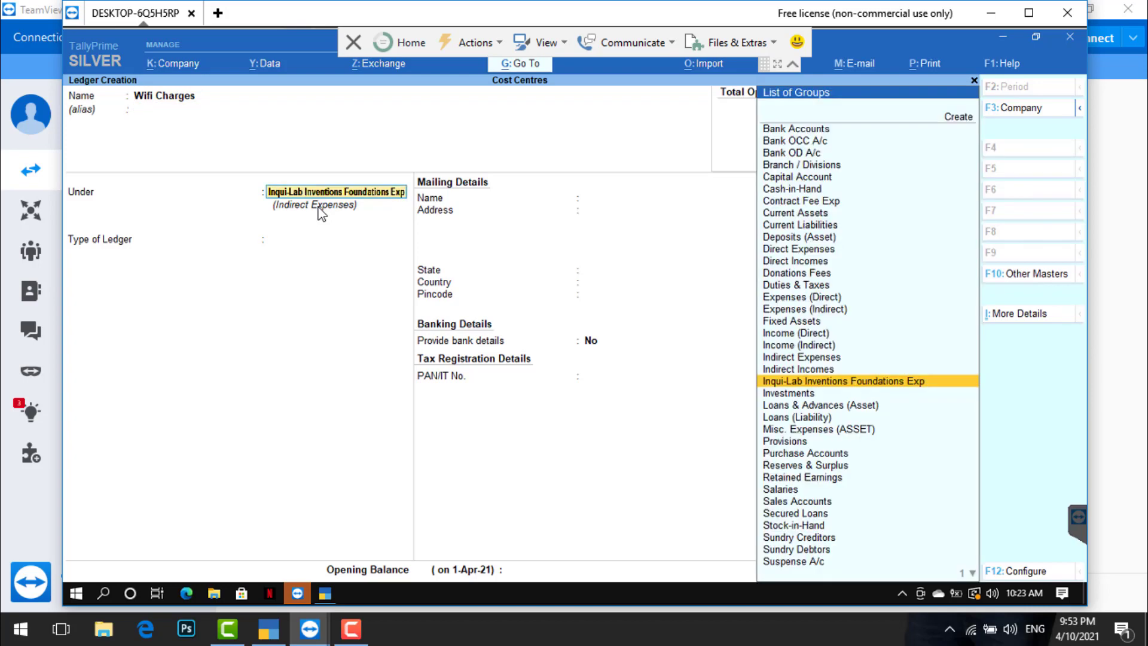
key("Return")
key("Return")
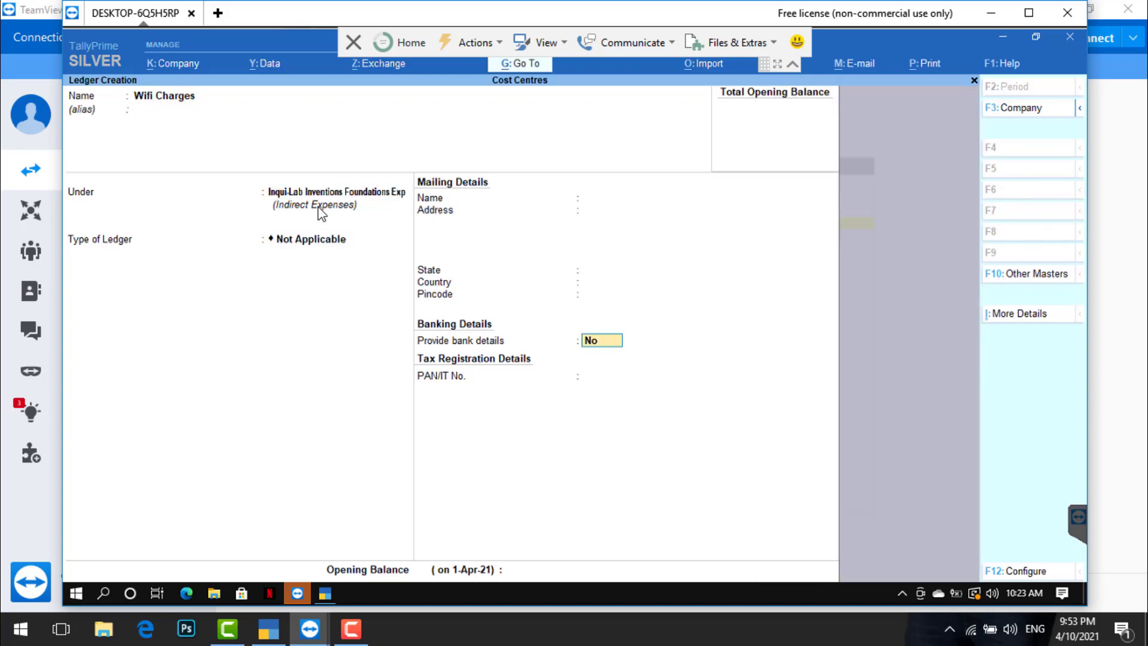
key("Return")
key("Return")
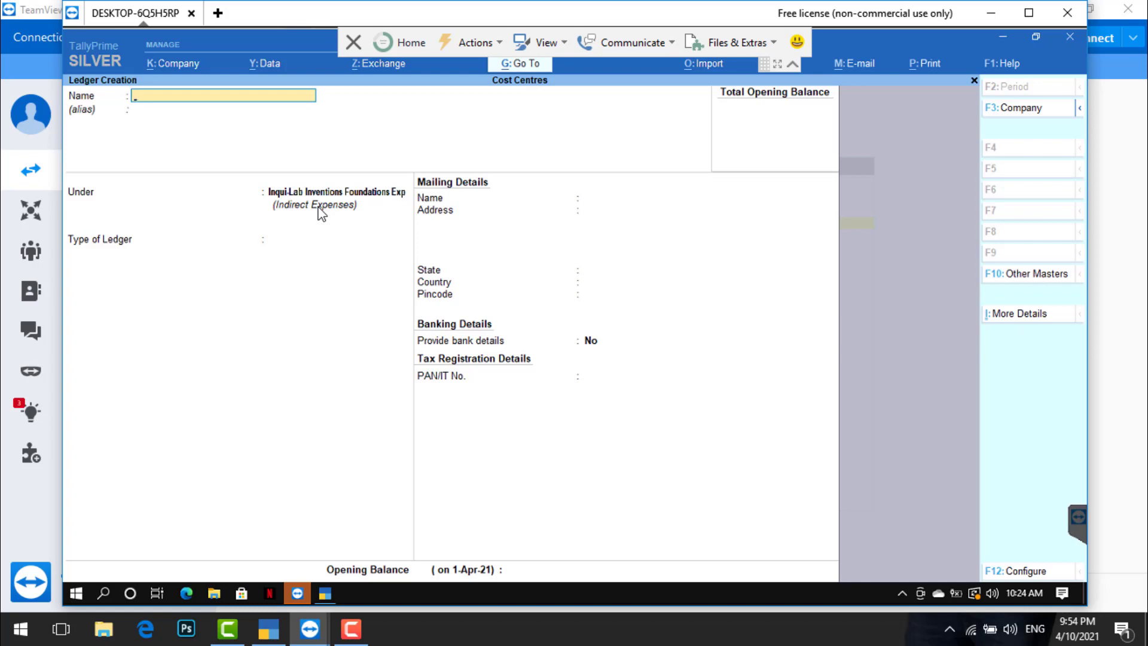
- Create a ledger named Tata Motors, place it under the Donations Fees group, and save it with default details
type("Tata Motors")
key("Return")
key("Return")
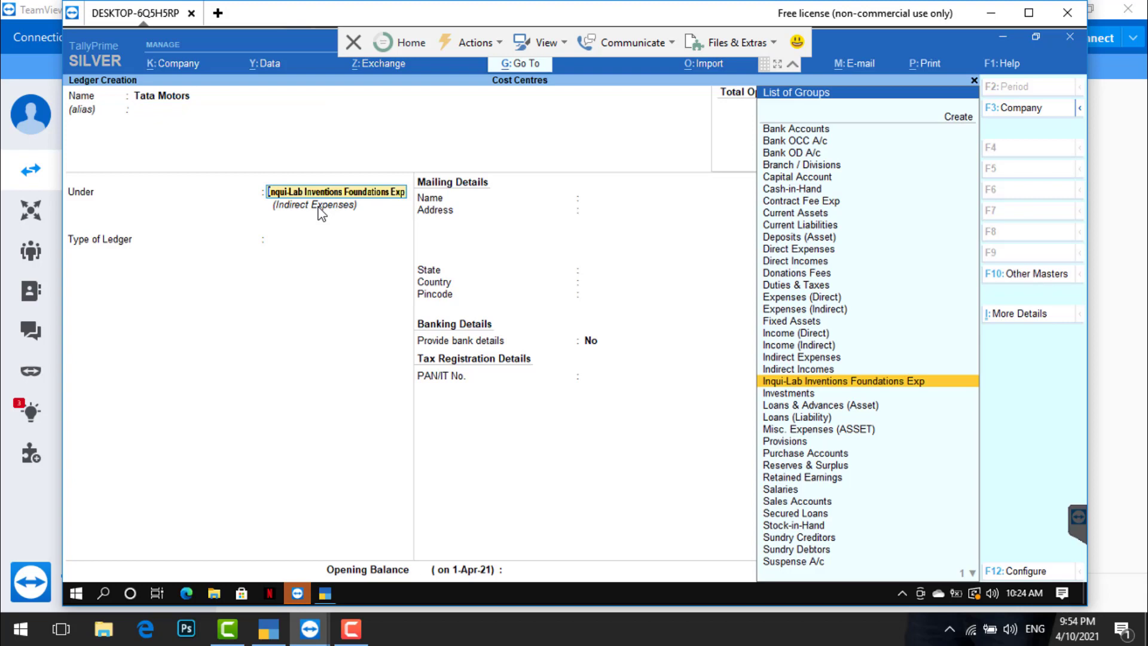
type("Do")
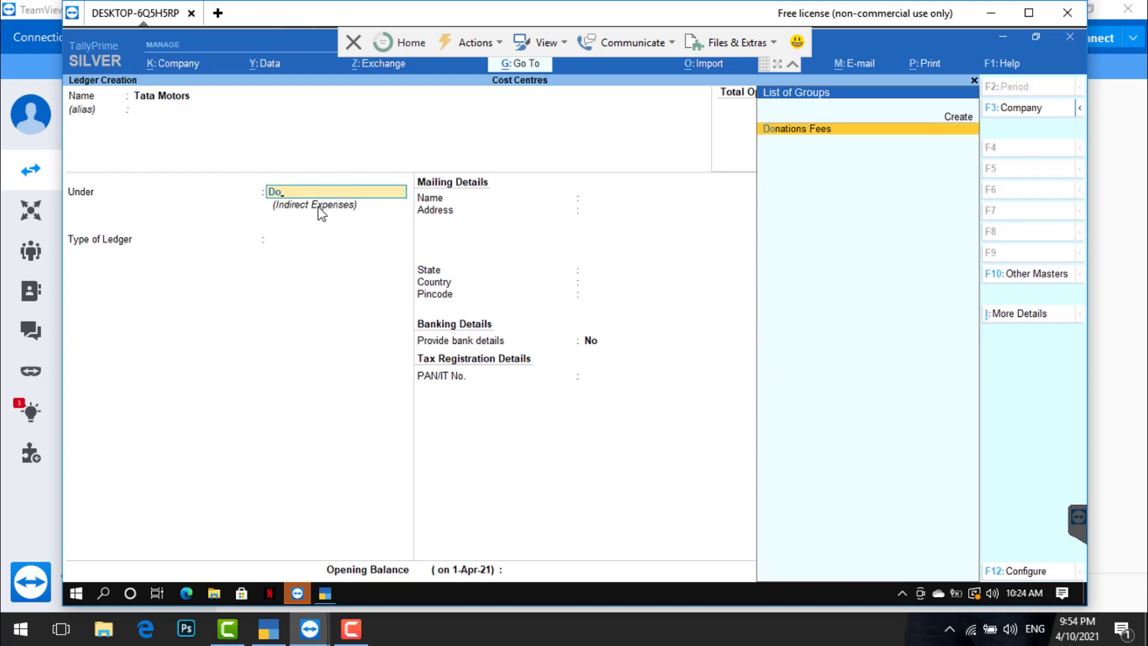
key("Return")
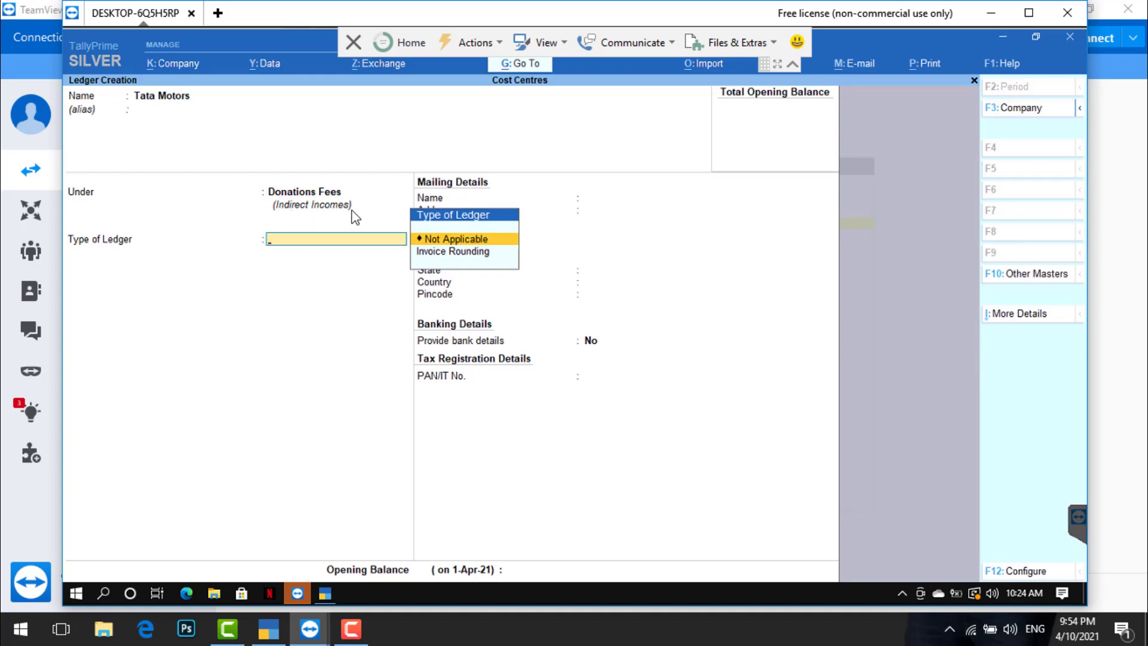
key("ctrl")
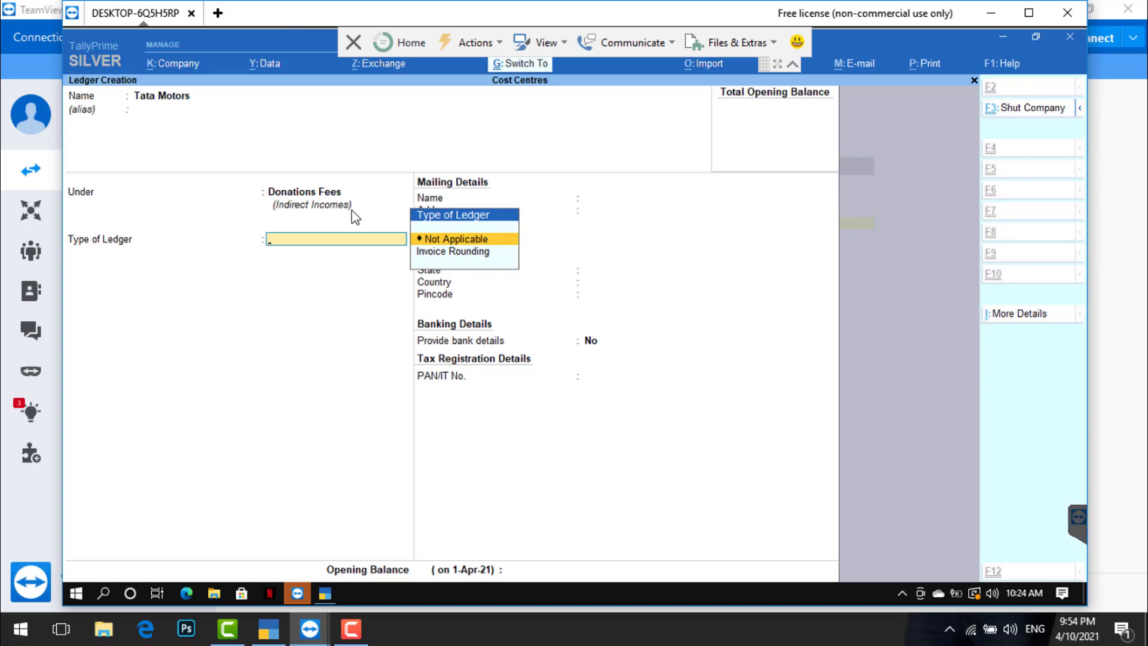
key("ctrl+a")
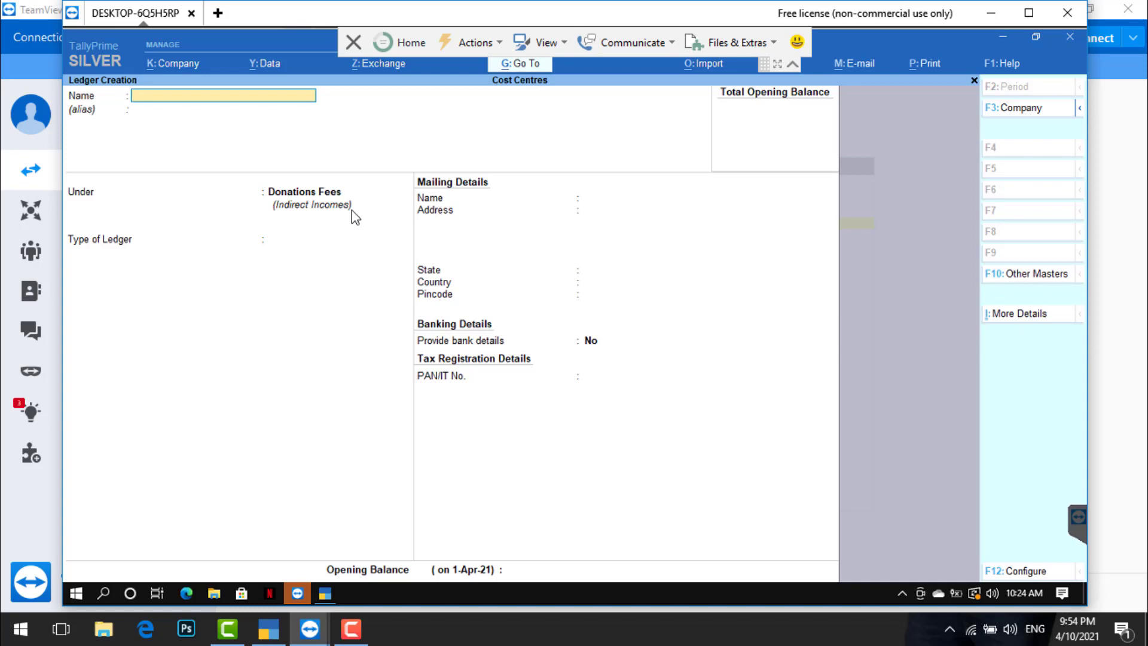
- Create the Susloan ledger under Donations Fees with ledger type Not Applicable and no bank details, and save it
type("Susloan")
key("Return")
key("Return")
key("Return")
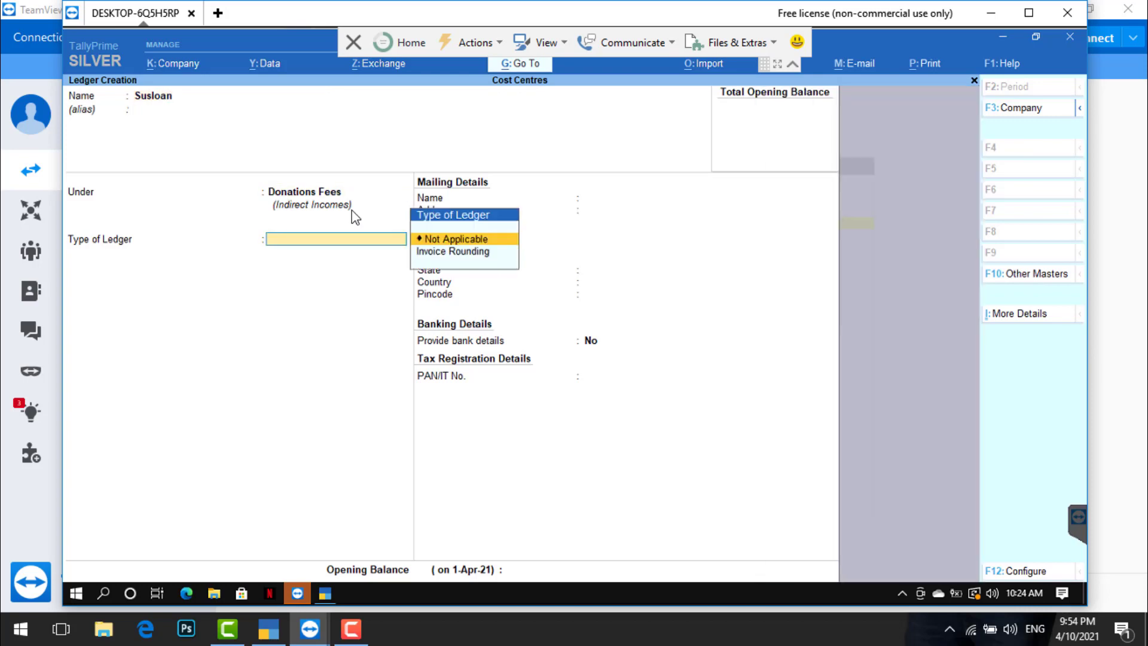
key("Return")
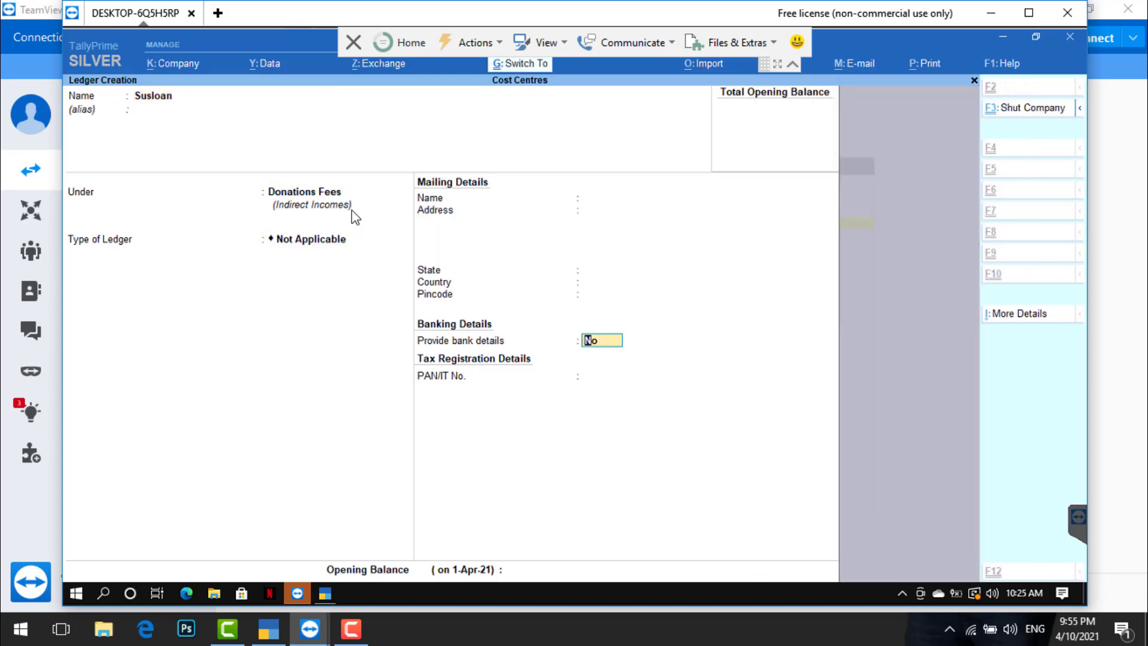
key("Return")
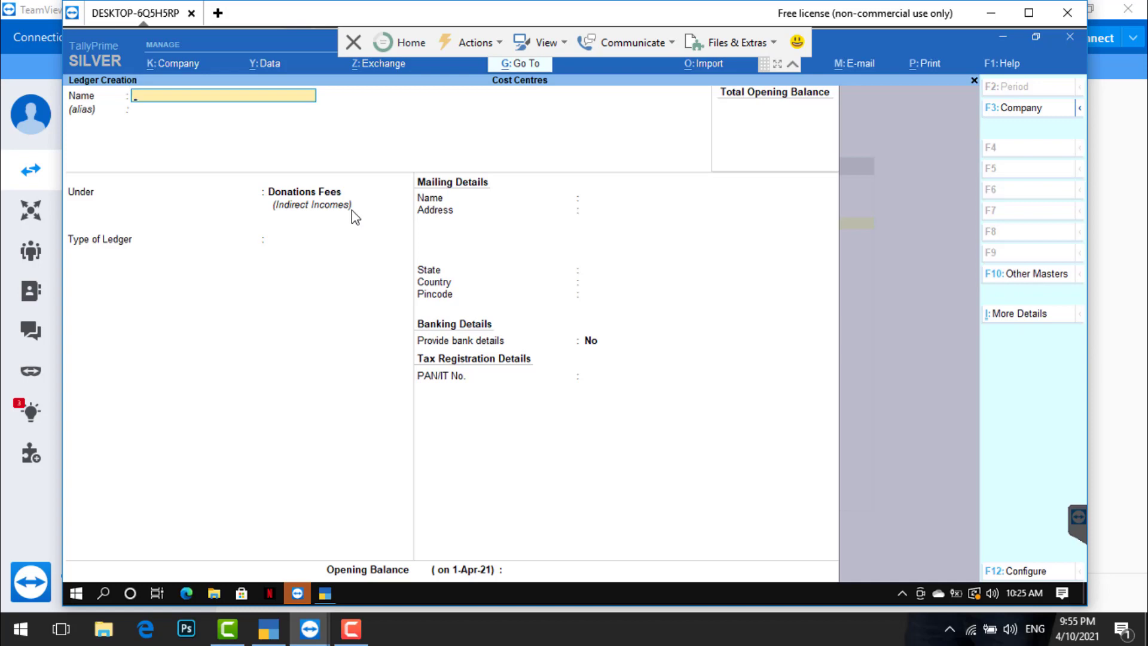
- Create a ledger named Sunset under Donations Fees, leaving its alias blank, and save it with default details
type("Sunset")
key("Return")
key("Return")
key("Return")
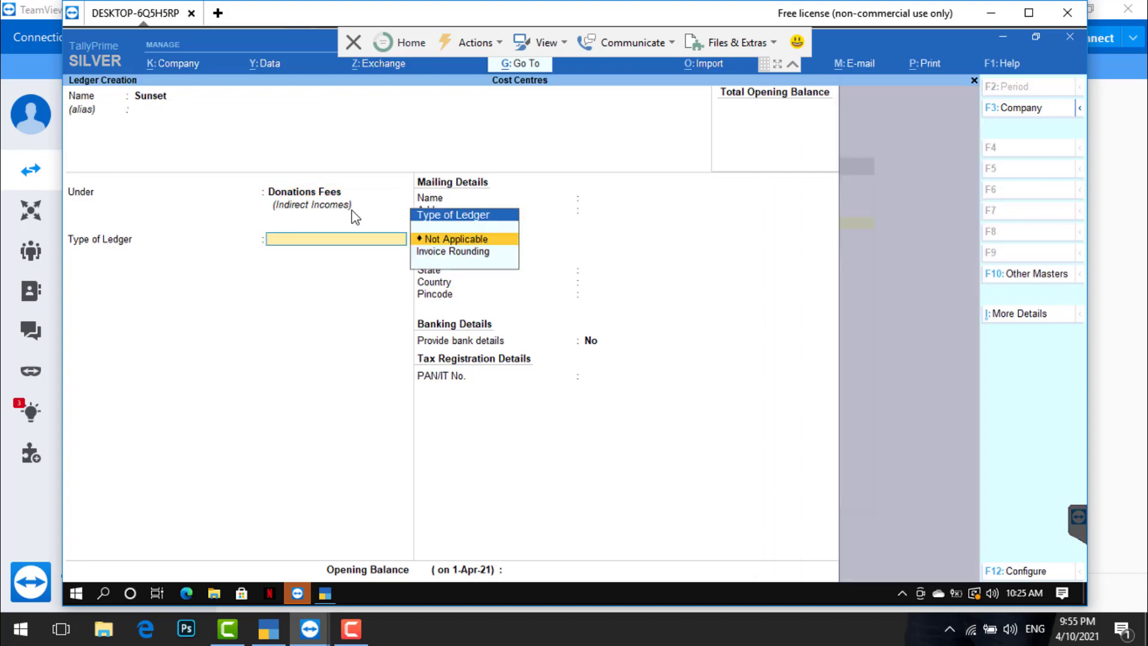
key("ctrl+a")
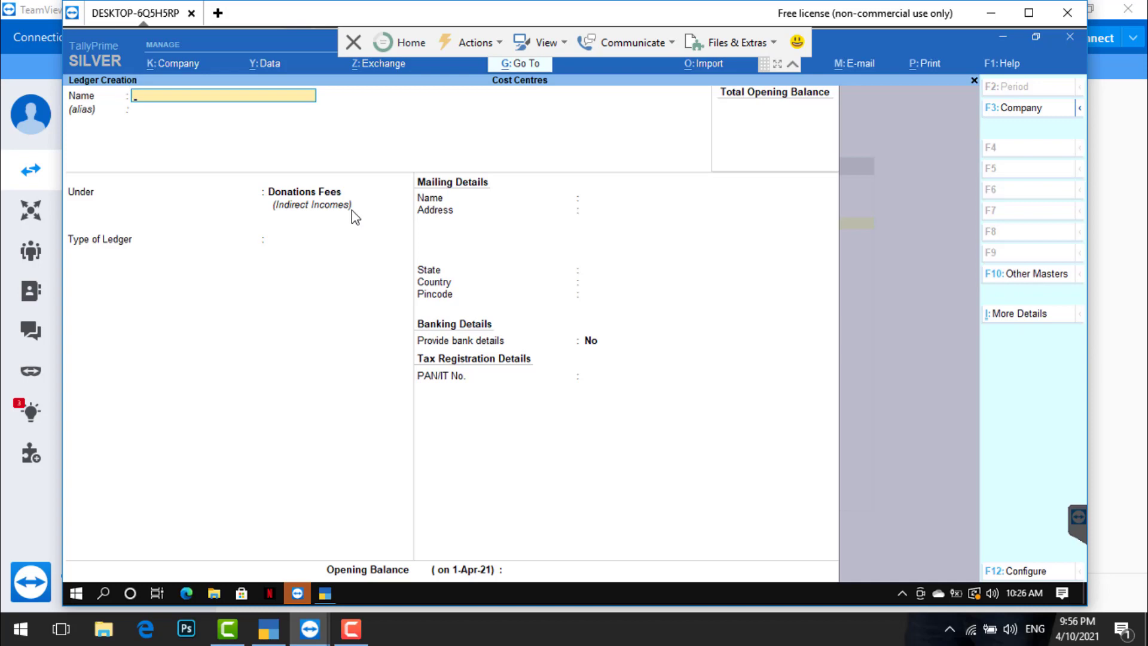
- Create a ledger in the first contractor's name under Contract Fee Exp with type Not Applicable and no opening balance, and save it
type("Saketh")
key("Return")
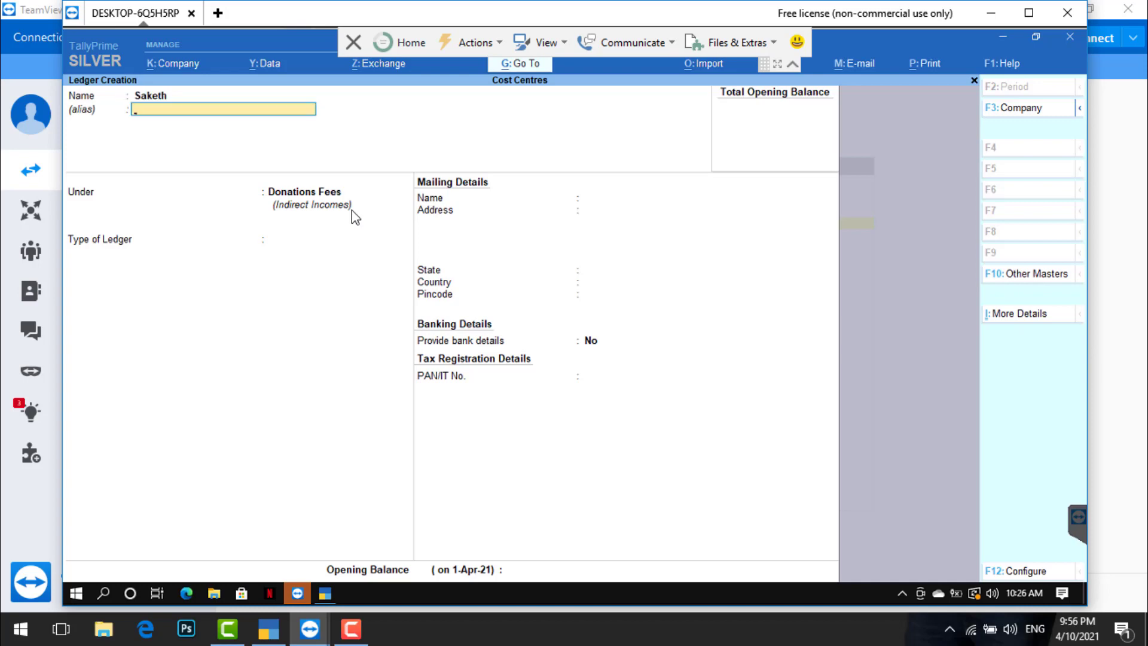
key("Return")
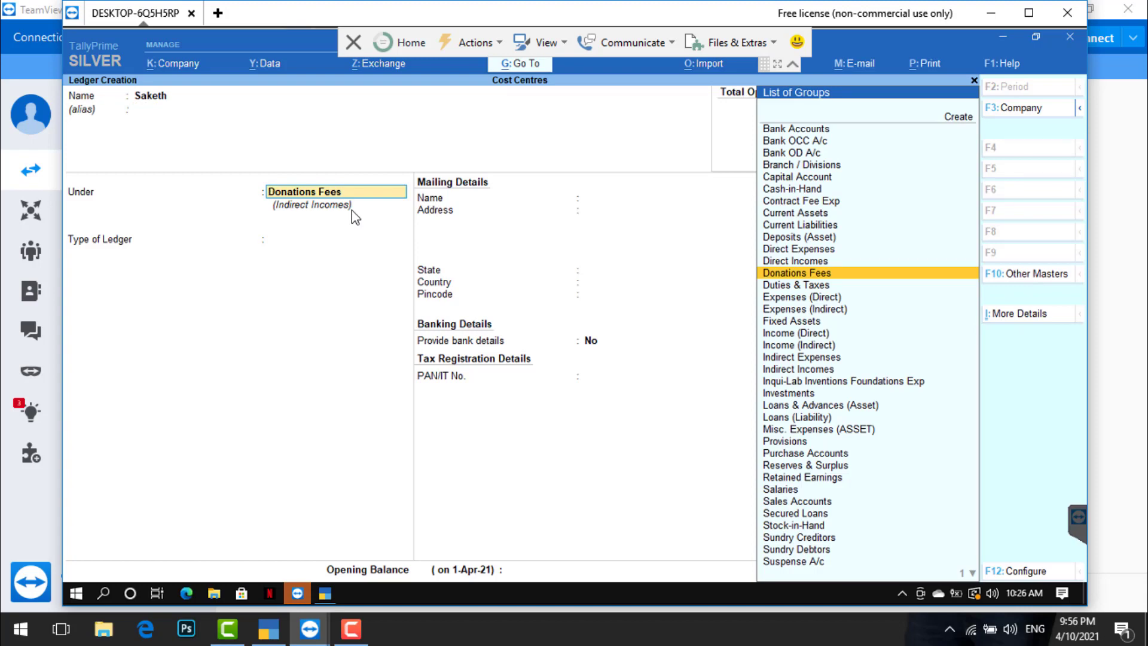
type("Cont")
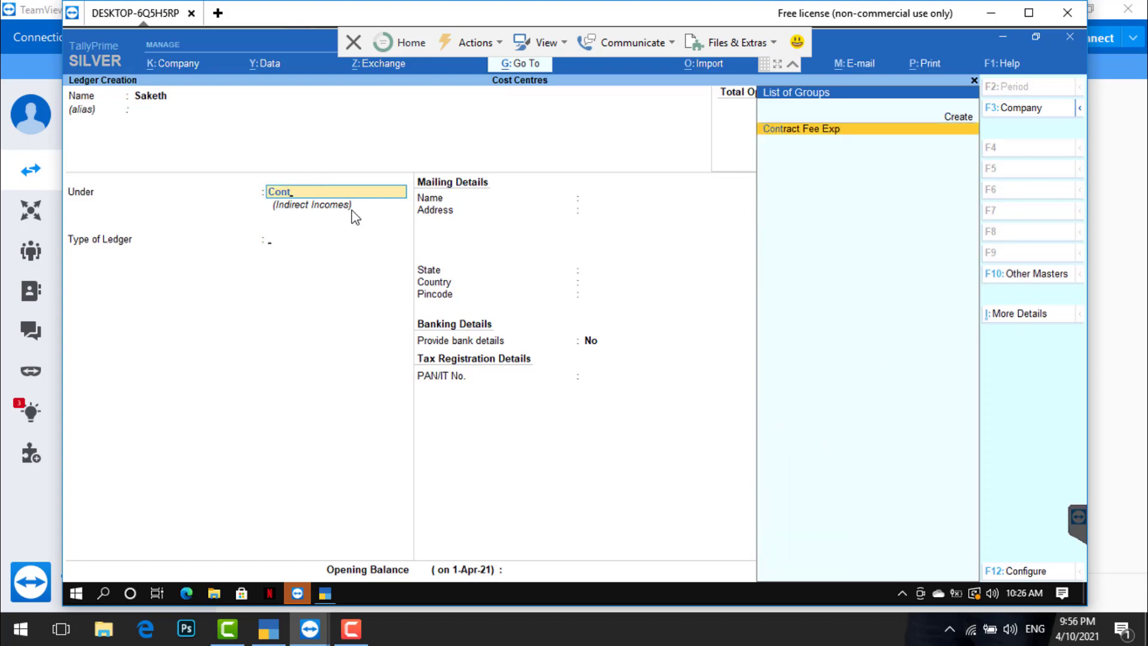
key("Return")
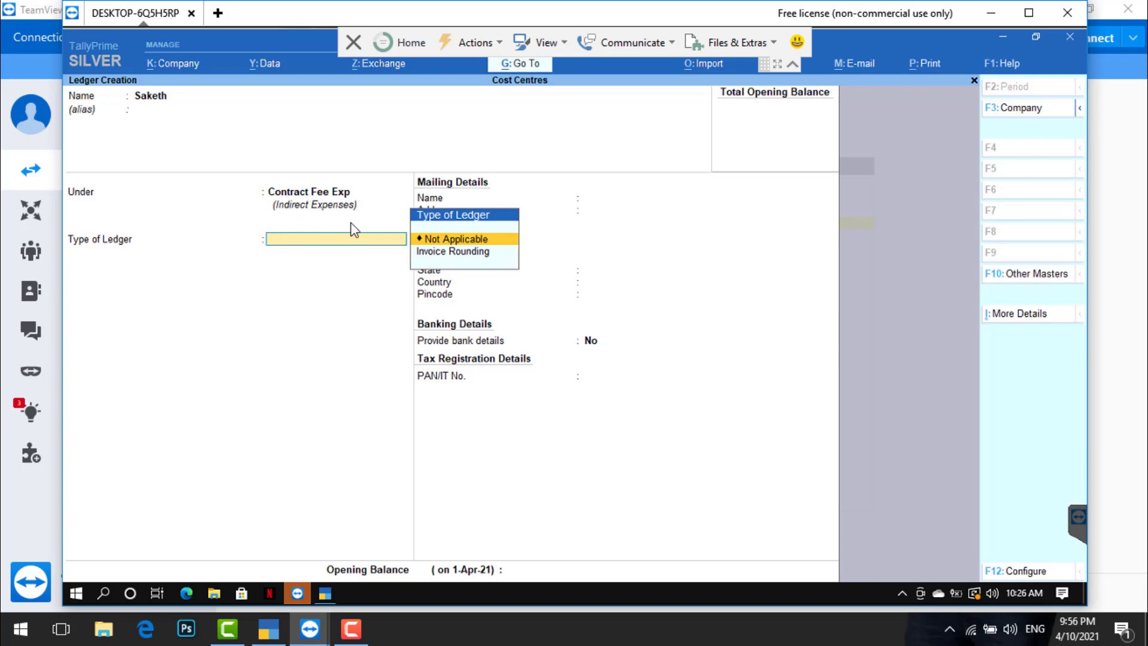
key("Return")
key("Return")
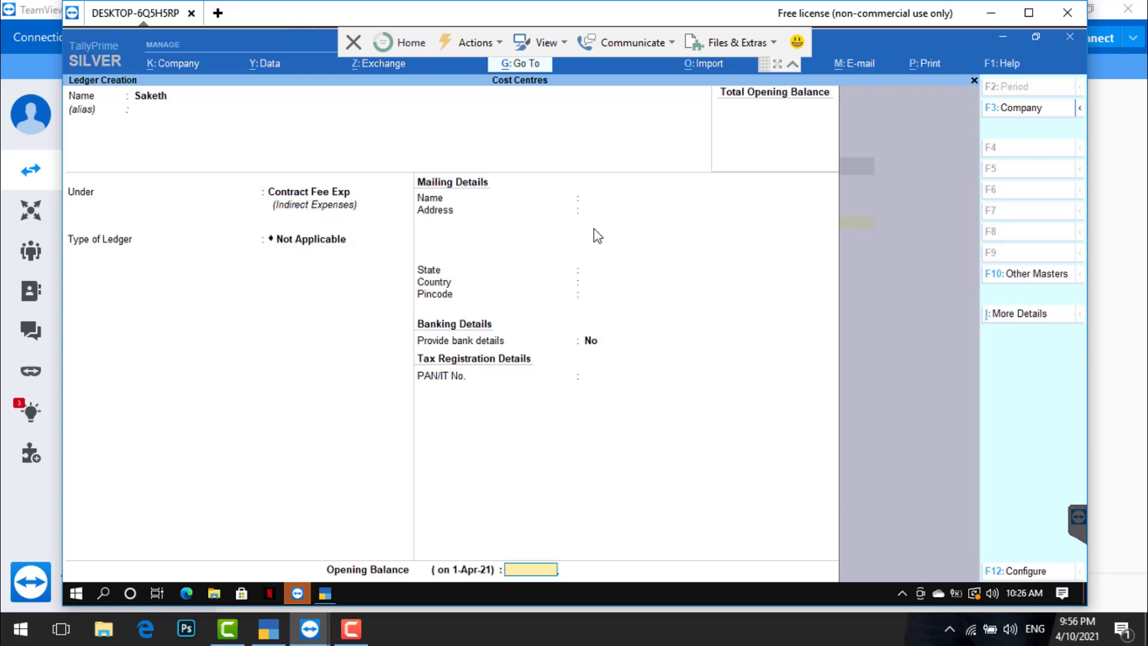
key("Return")
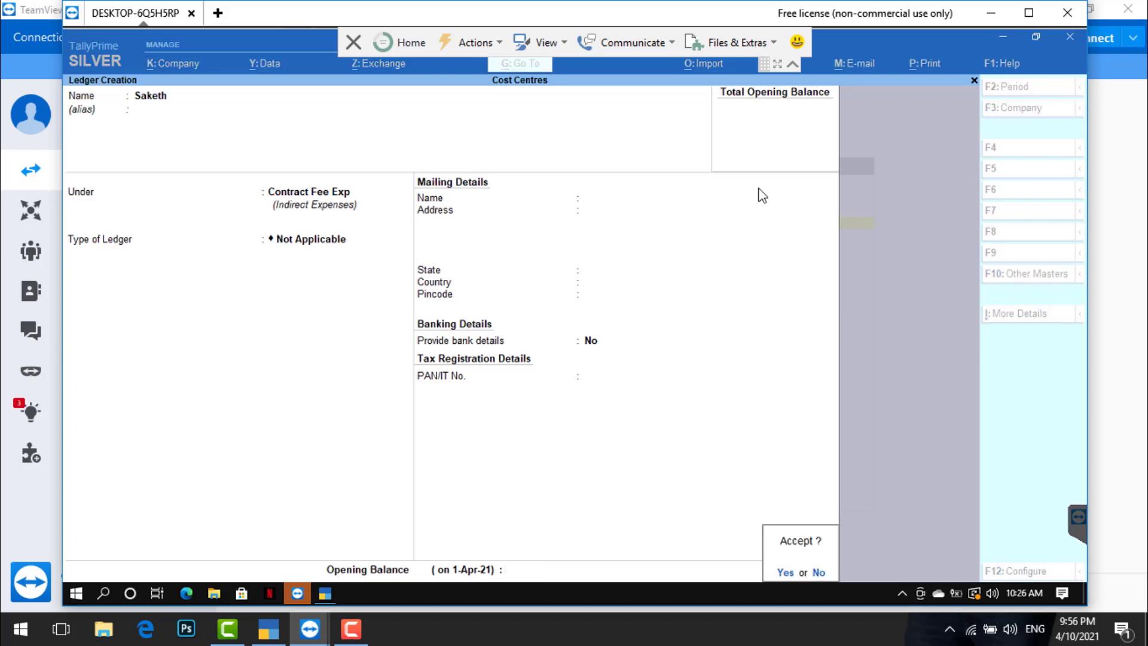
key("Return")
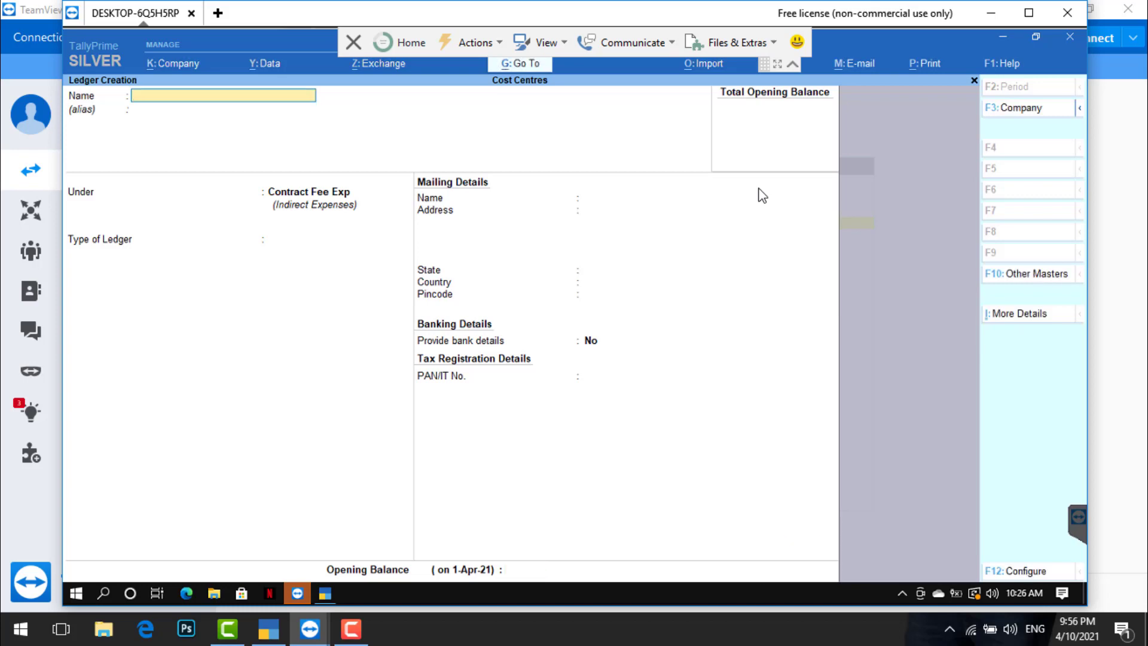
- Add and save a second contractor's ledger under Contract Fee Exp, leaving the alias blank and the type Not Applicable
type("Chaitanya")
key("Return")
key("Return")
key("Return")
key("Return")
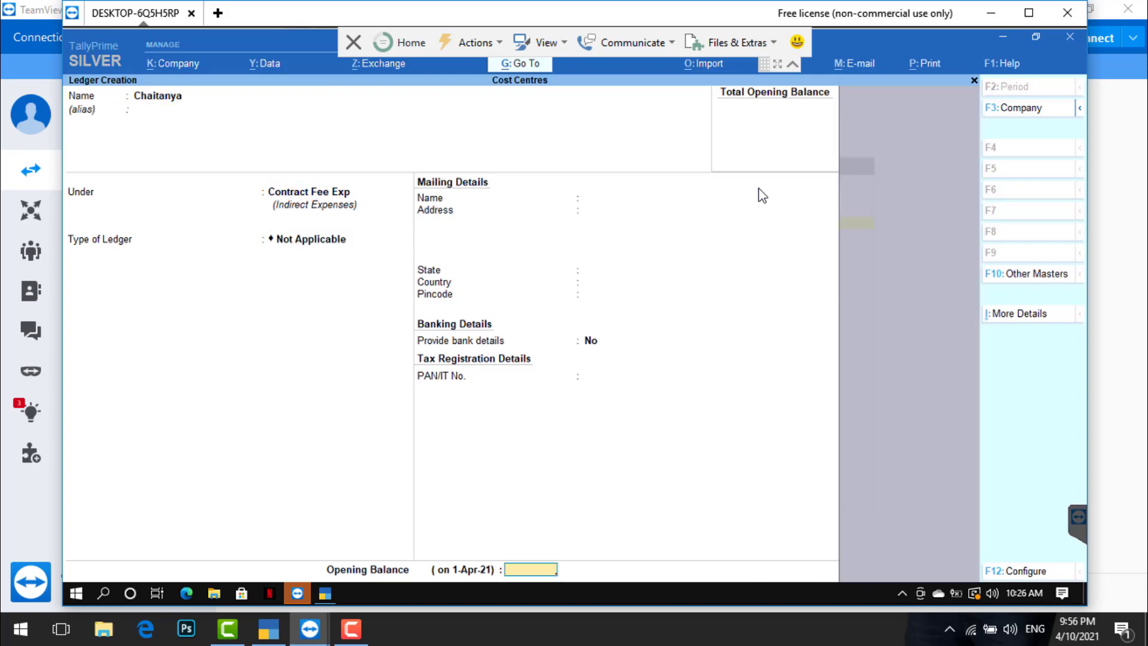
key("Return")
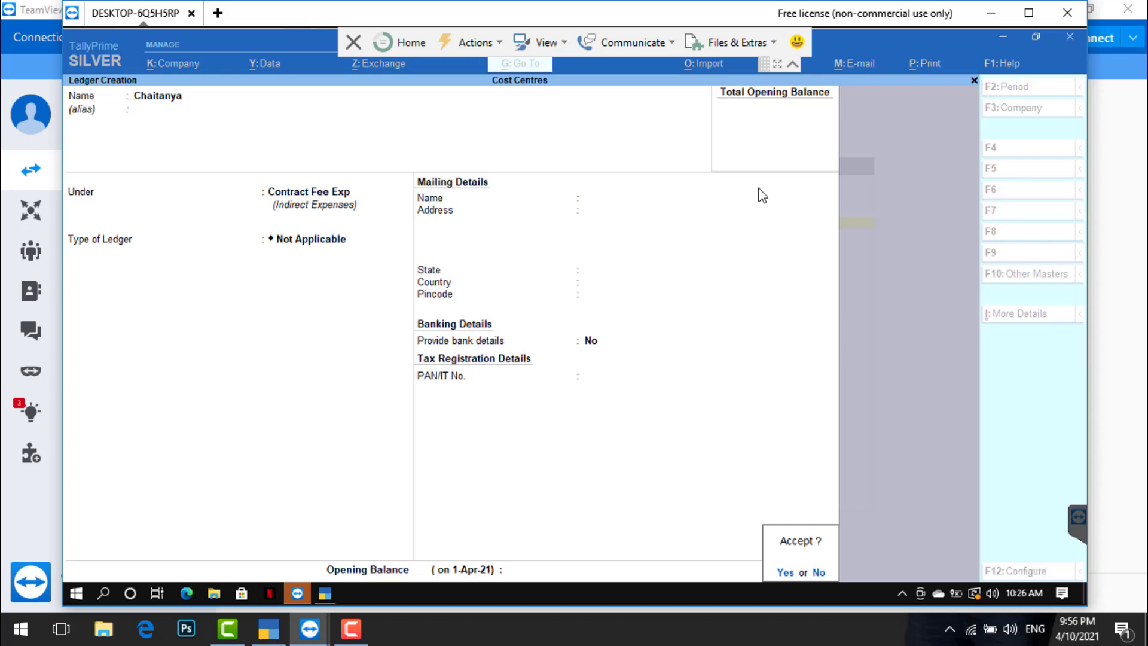
key("Return")
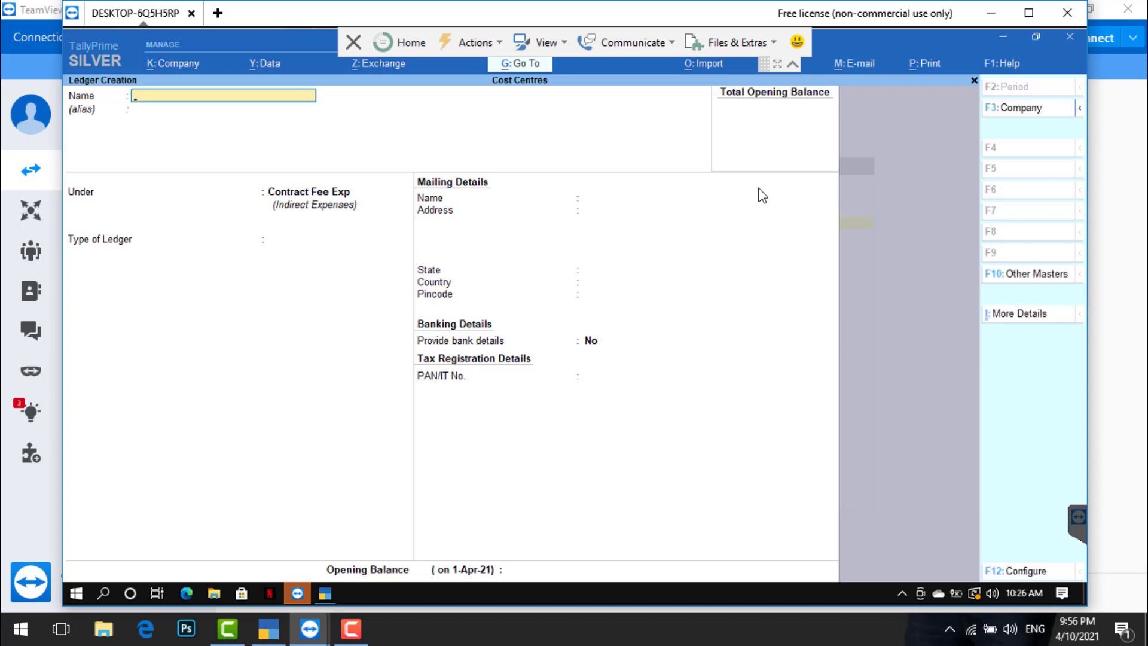
- Create a third contractor's ledger under Contract Fee Exp and save it with the remaining details at their defaults
type("Adhitya")
key("Return")
key("Return")
key("Return")
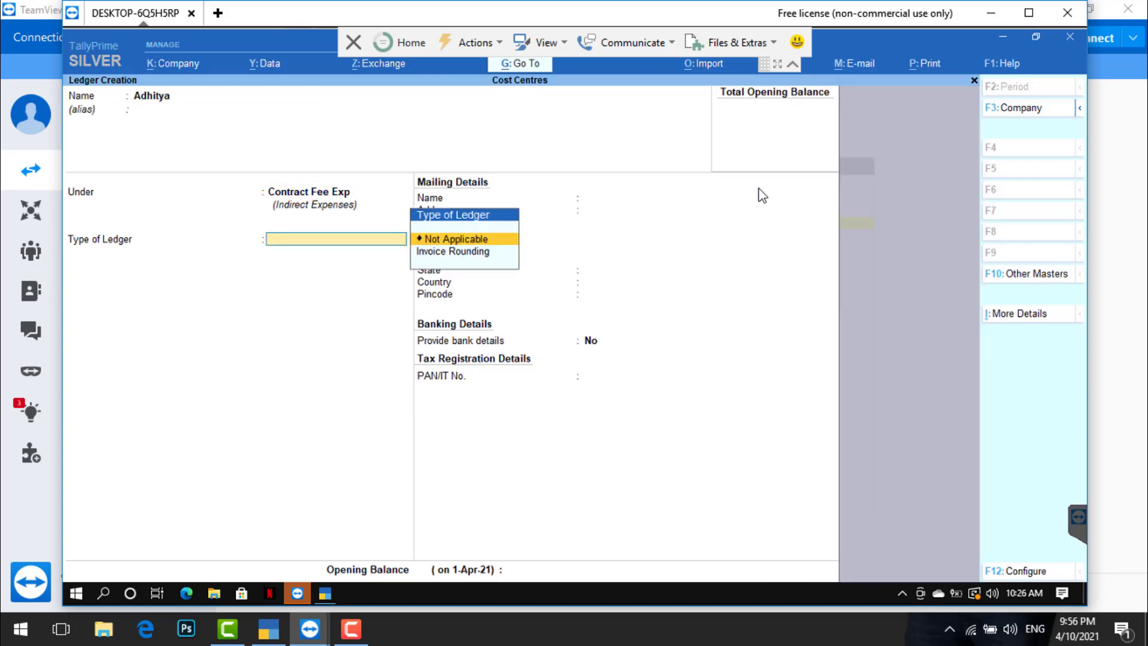
key("ctrl")
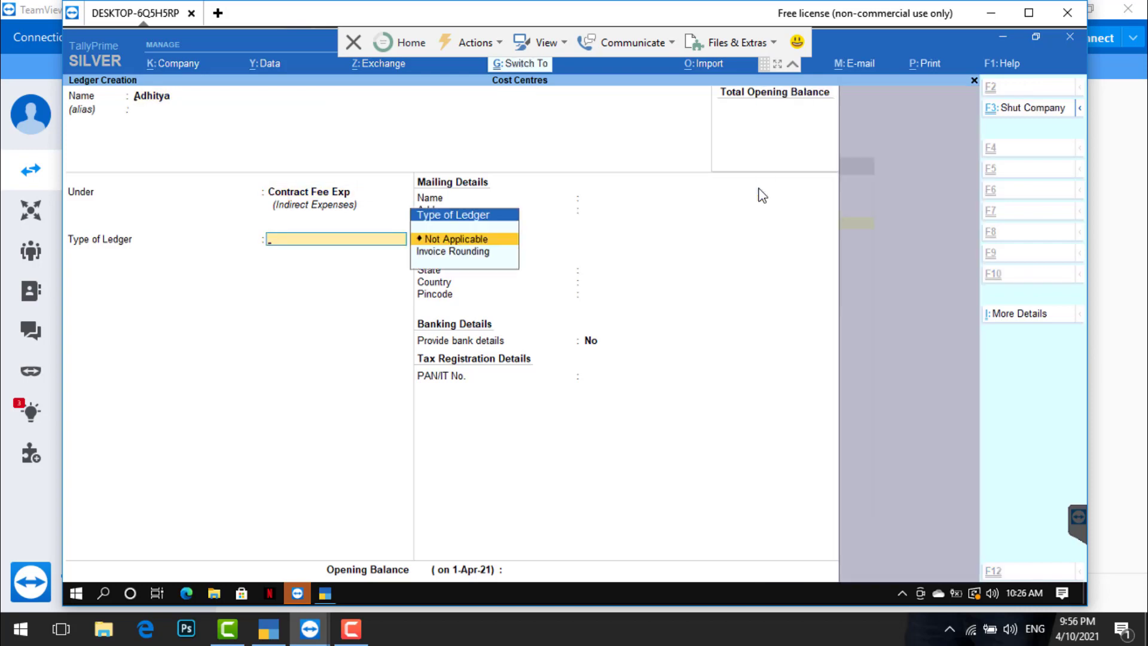
key("ctrl+a")
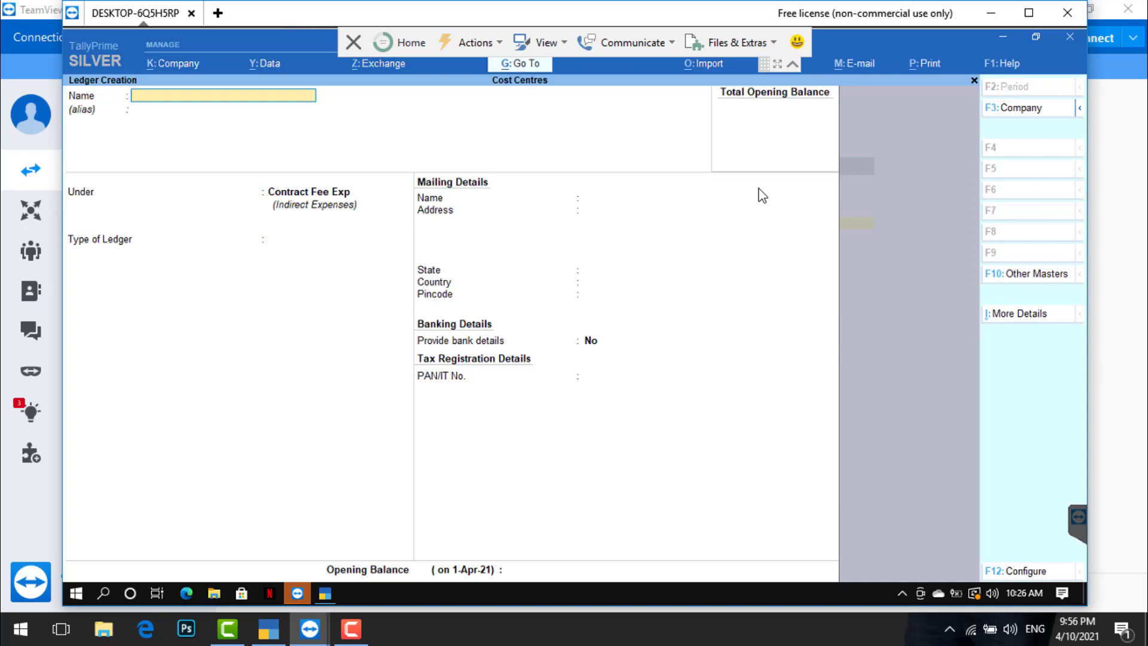
- Create a ledger named Stationay under Inqui-Lab Inventions Foundations Exp with type Not Applicable, and save it
type("Stationay")
key("Return")
key("Return")
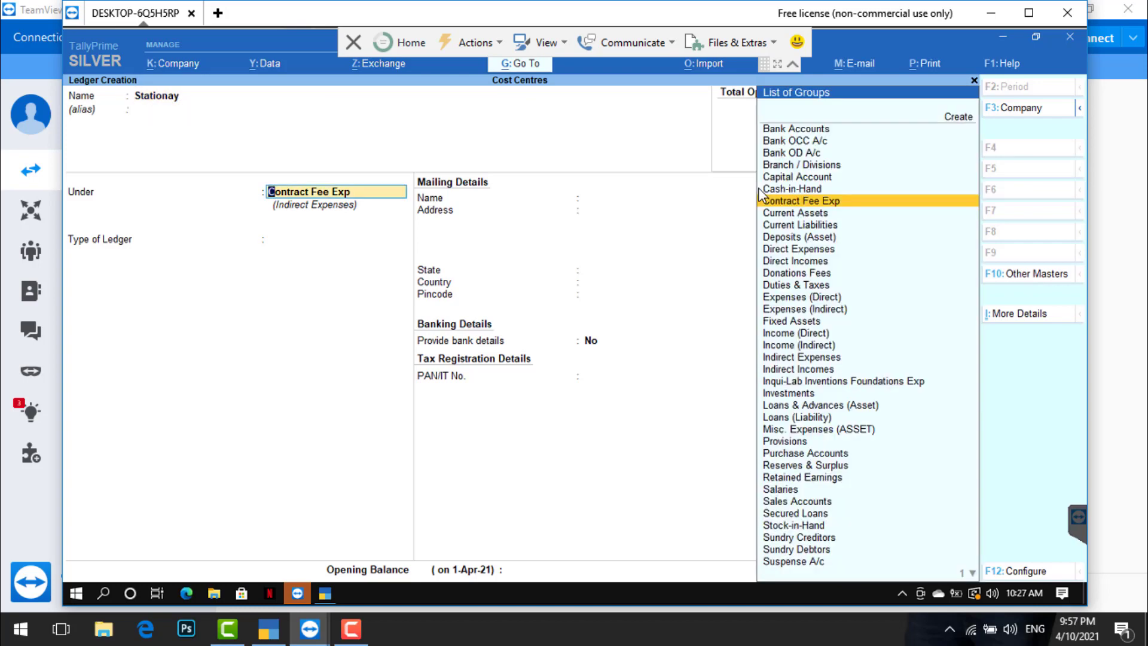
key("Down")
key("Down")
key("Down")
key("Down")
key("Down")
key("Down")
key("Down")
key("Down")
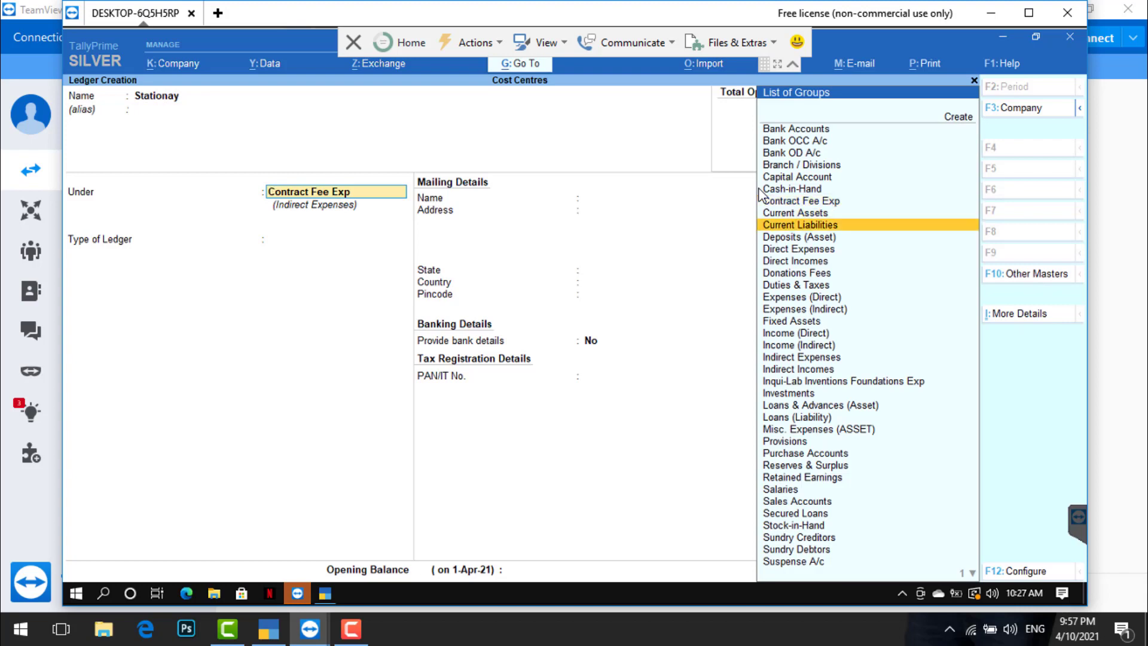
key("Down")
key("Down")
key("Down")
key("Down")
key("Down")
key("Down")
key("Down")
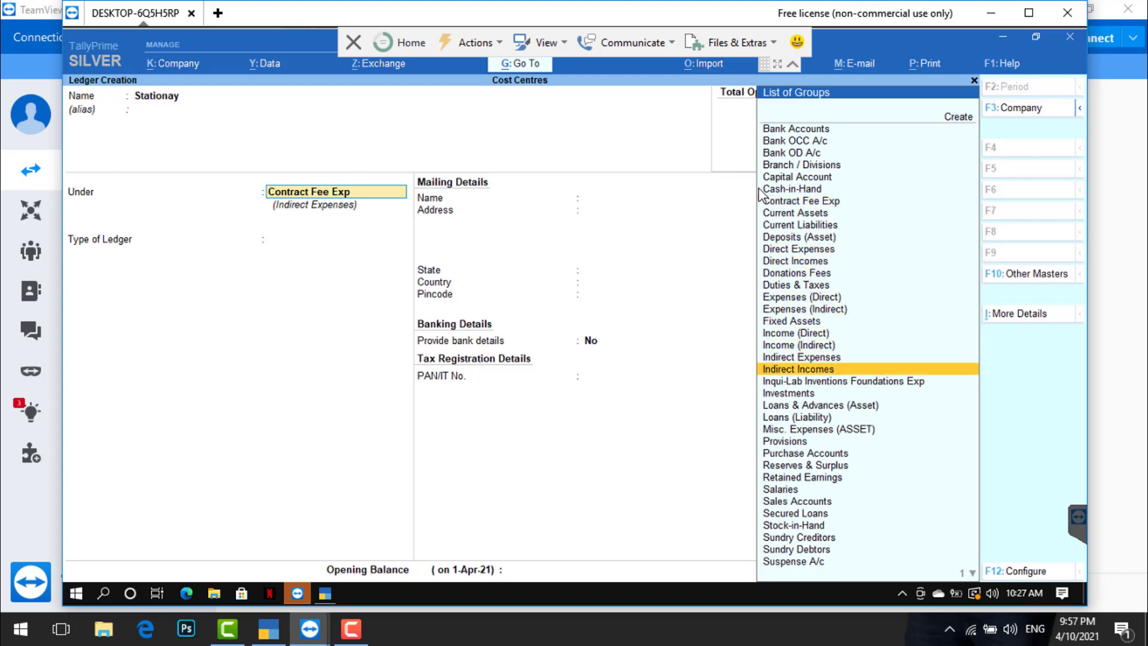
key("Return")
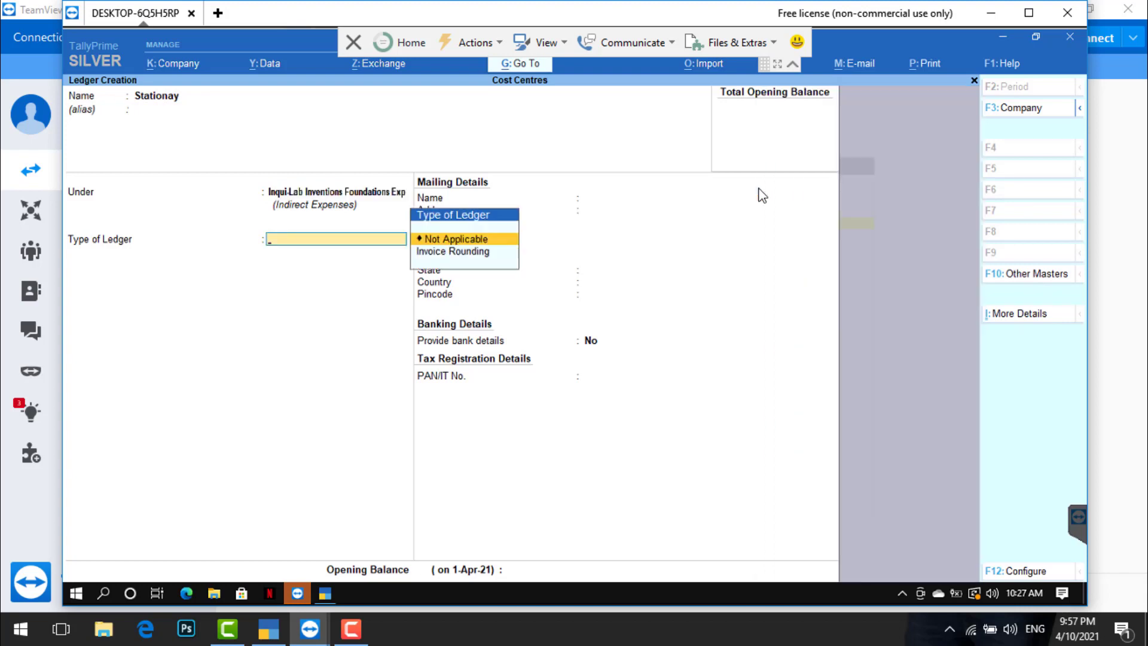
key("Return")
key("Return")
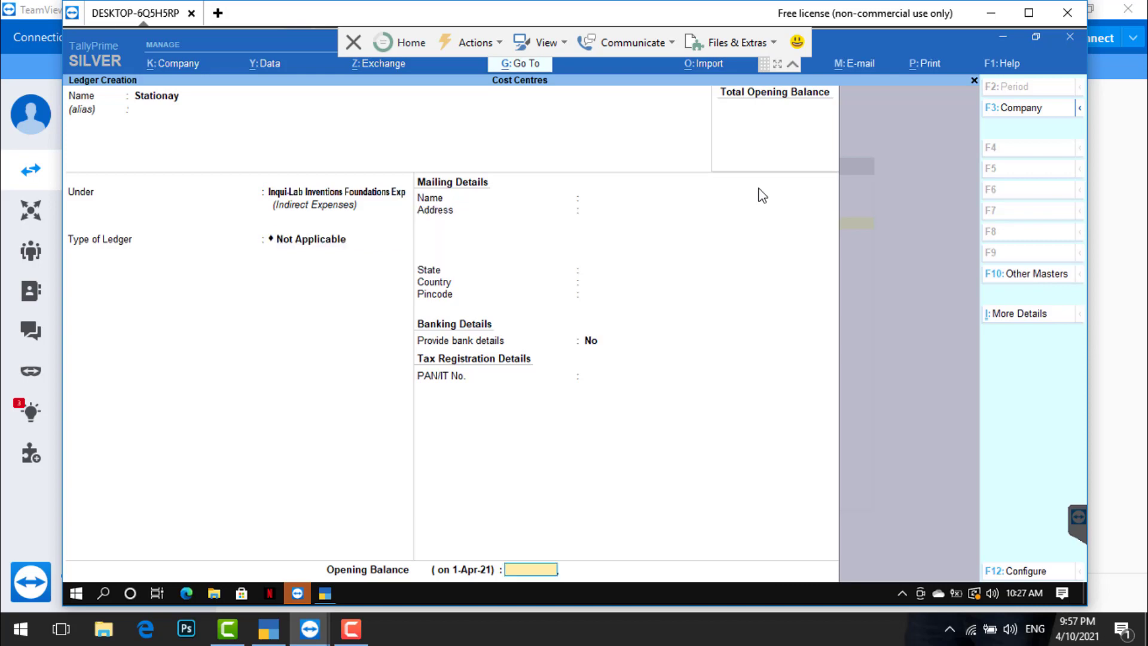
key("Return")
key("Return")
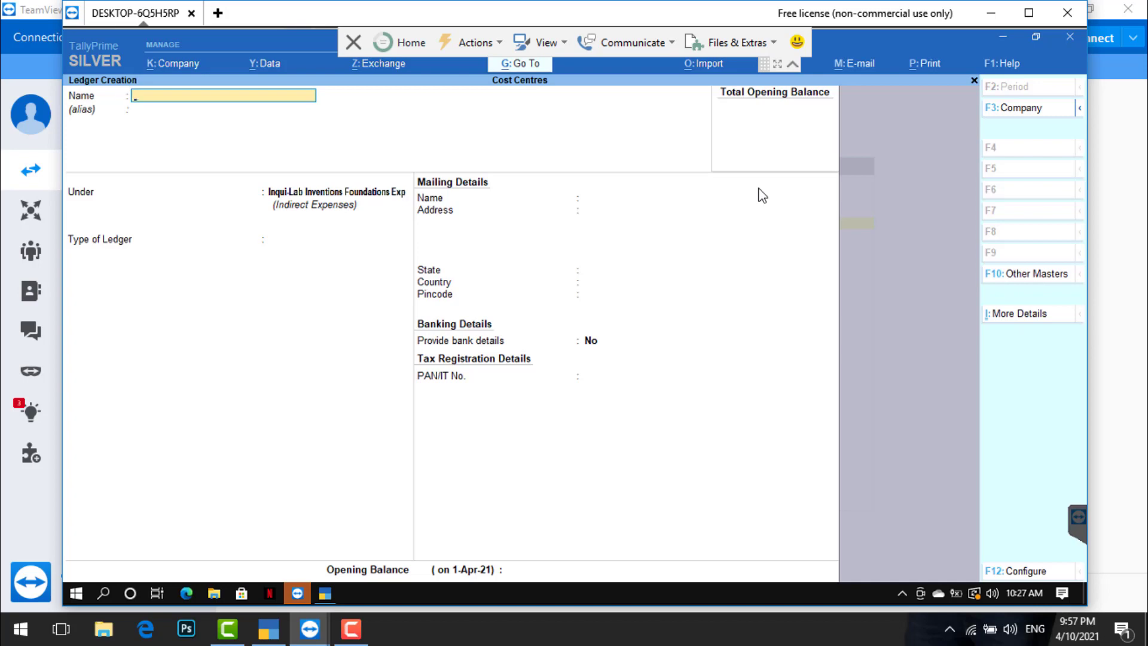
- Leave ledger creation, start a payment voucher and change its mode to Double Entry
key("Escape")
key("Escape")
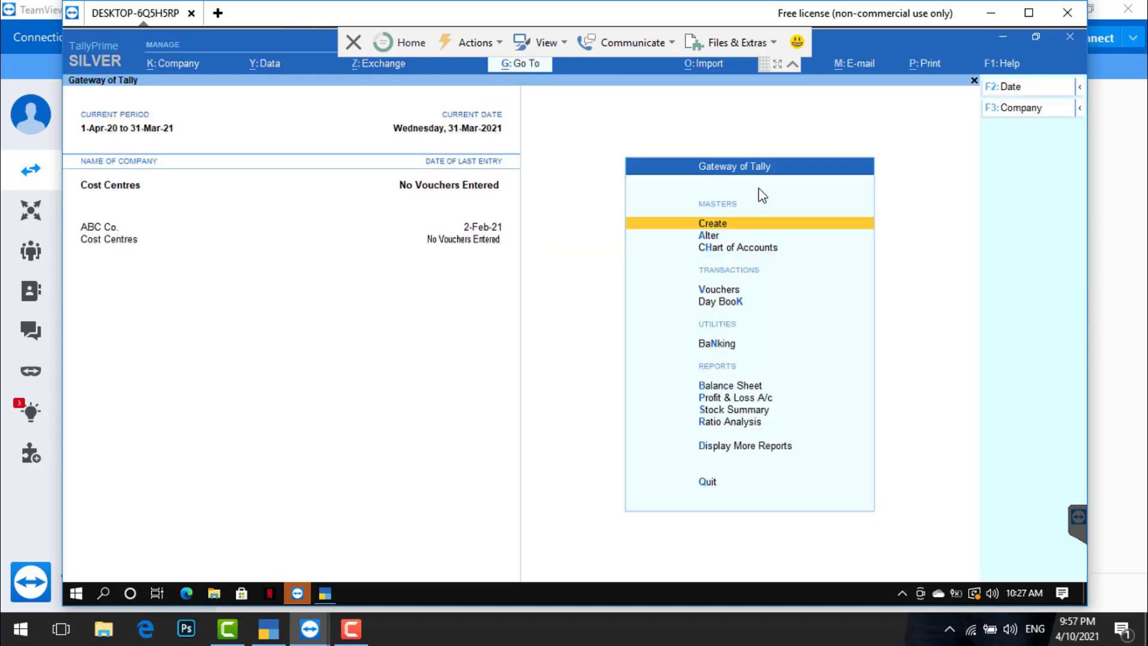
key("Down")
key("Down")
key("Down")
key("Down")
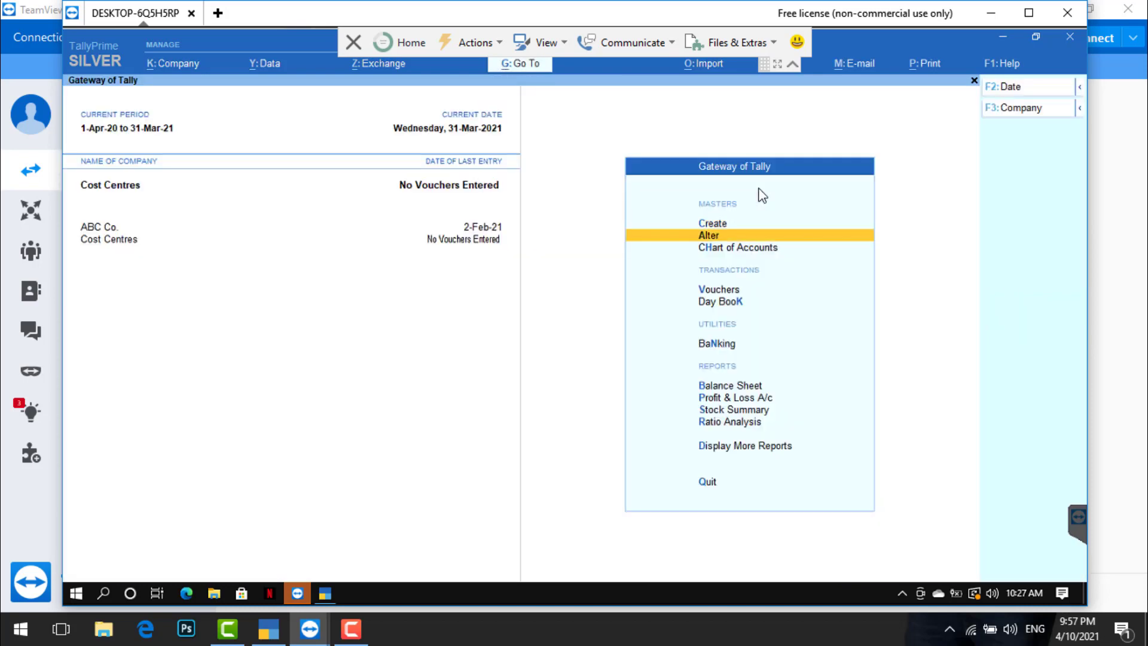
key("Up")
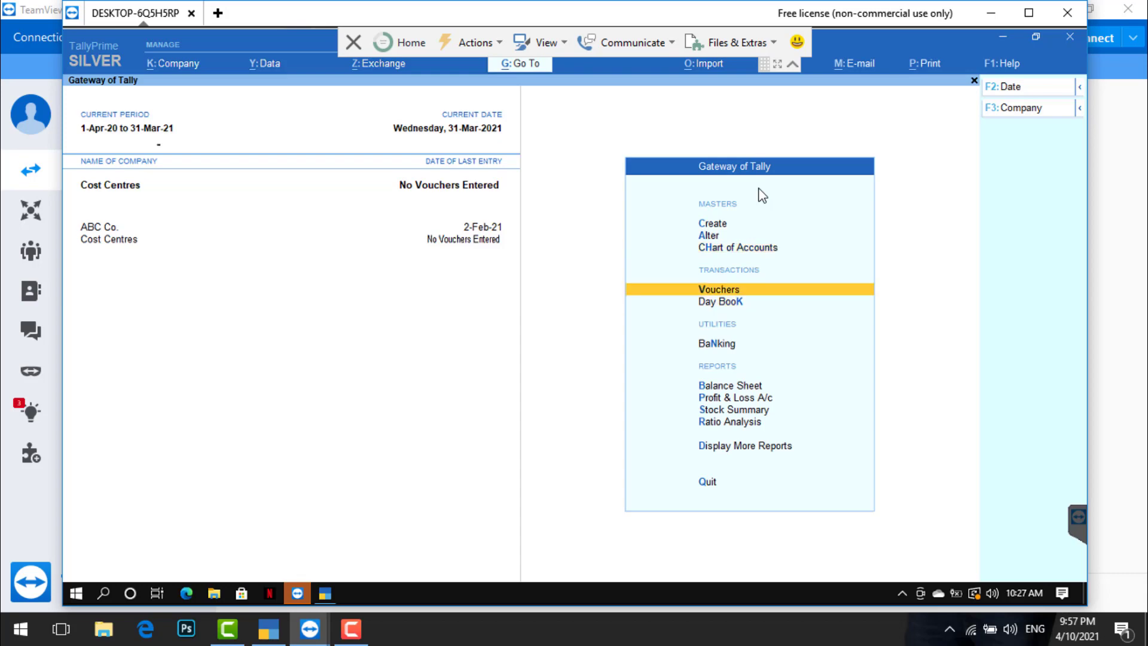
key("Return")
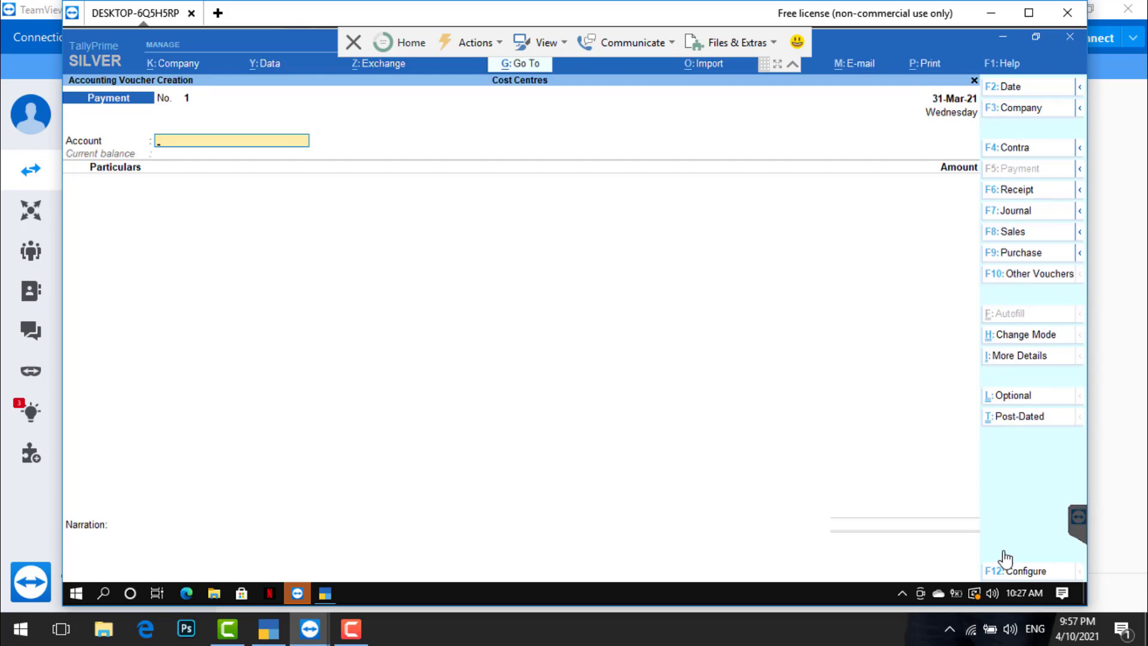
left_click(1033, 341)
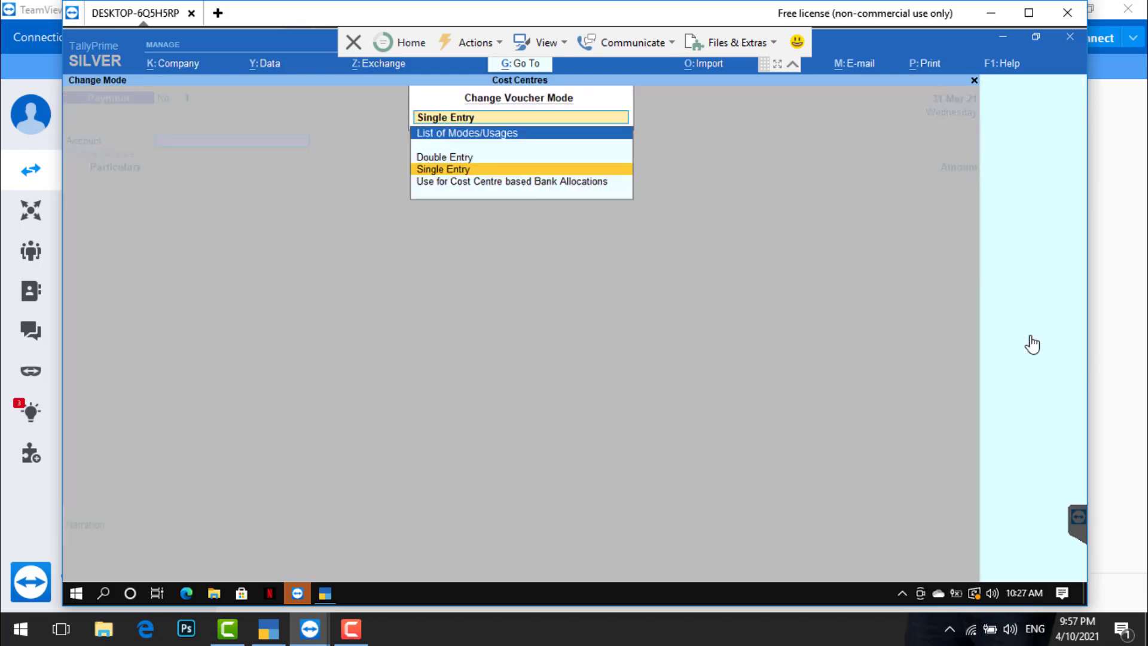
key("Up")
key("Return")
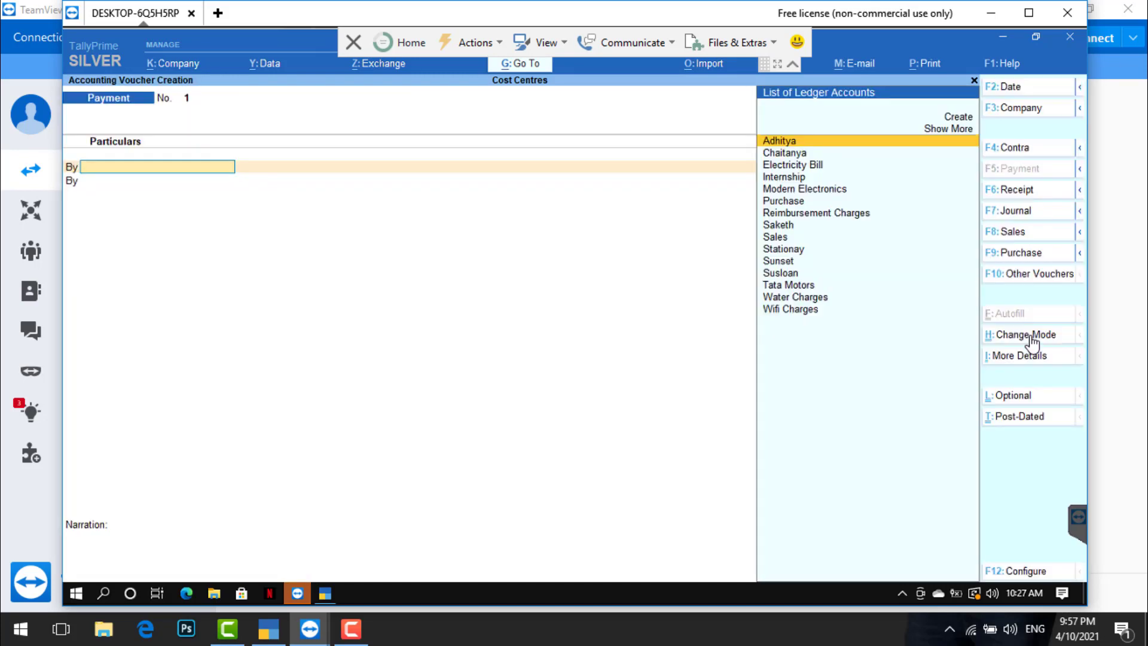
- Configure voucher entry to use Cr/Dr instead of To/By and save the configuration
left_click(1038, 576)
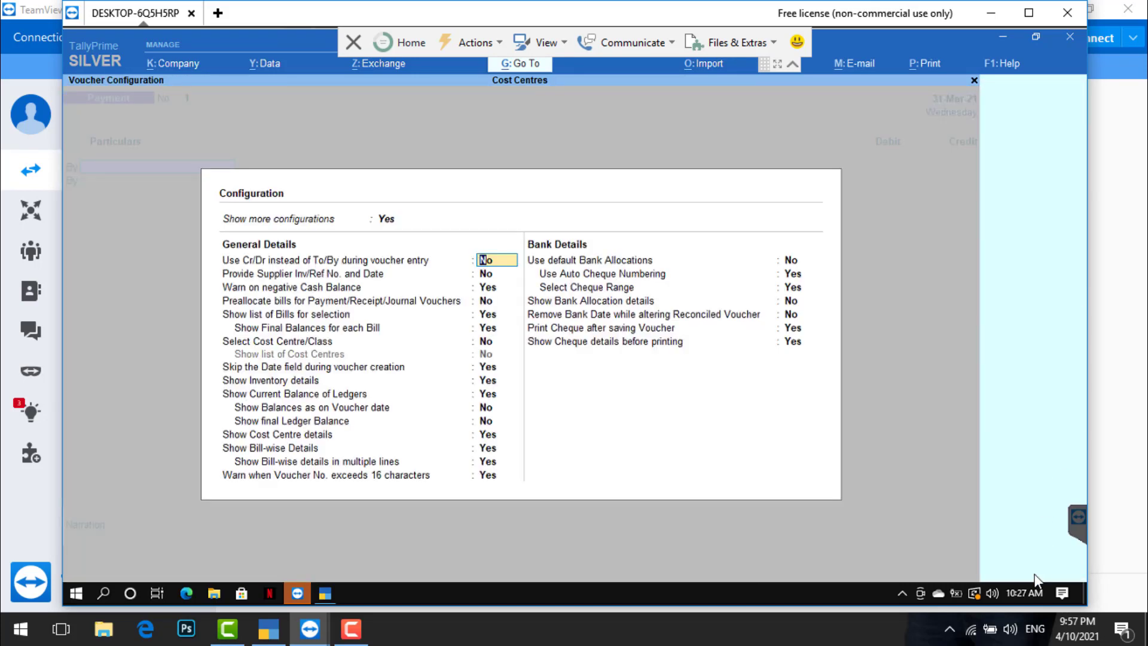
type("y")
key("Return")
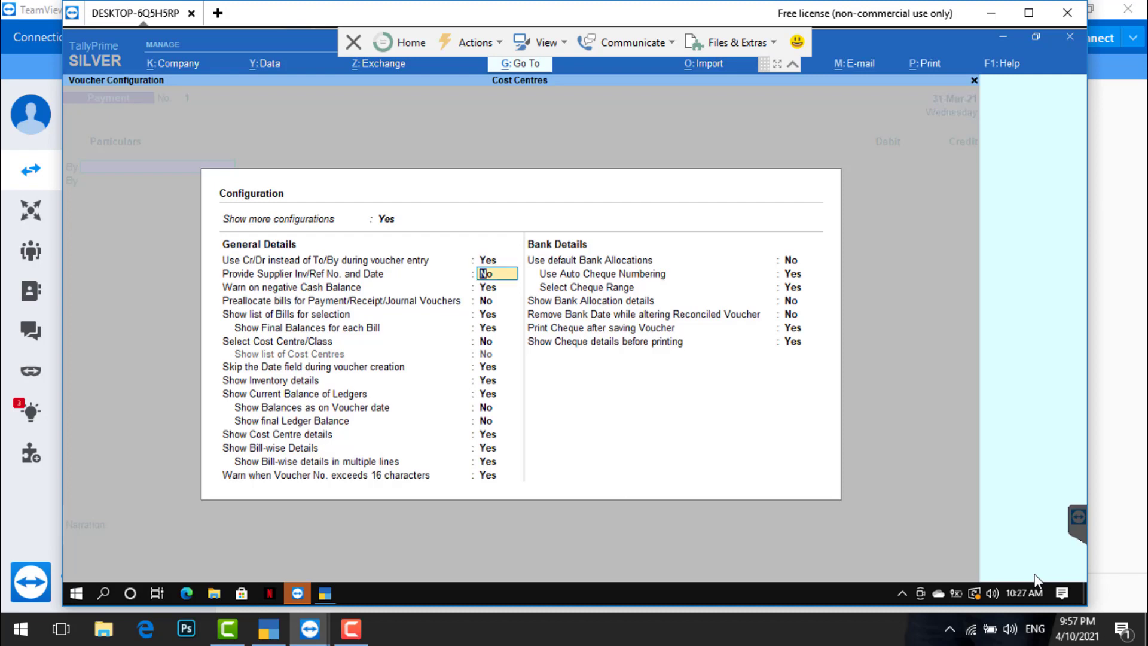
key("ctrl+a")
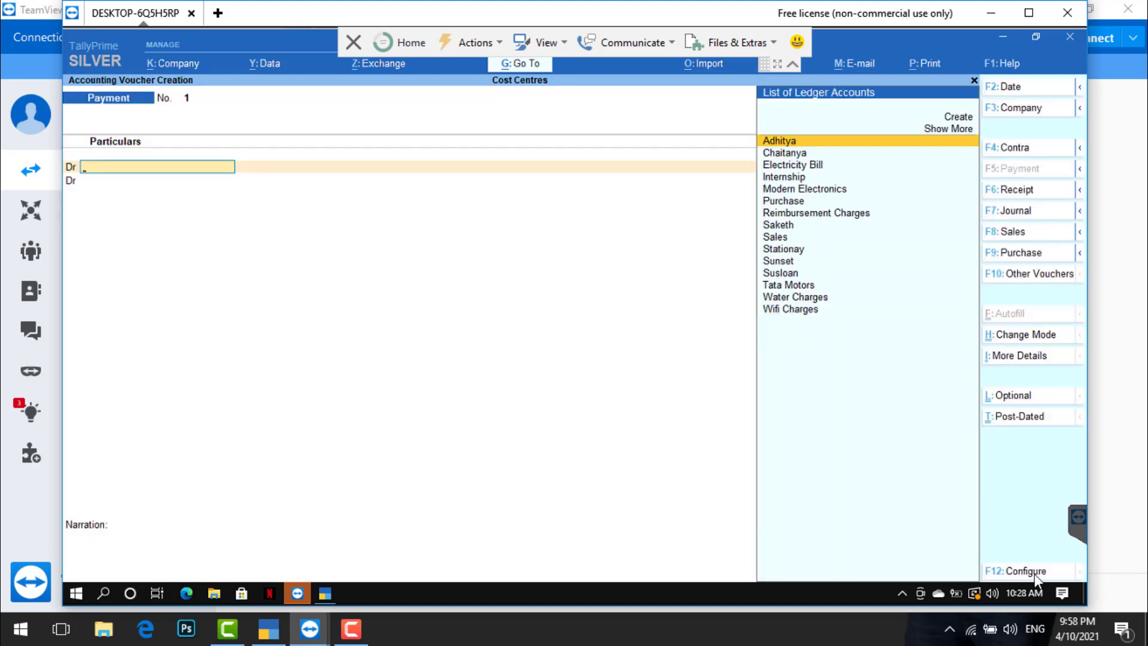
- Set Enable Cost Centres to No in the company features and save the change
key("F11")
key("Return")
key("Return")
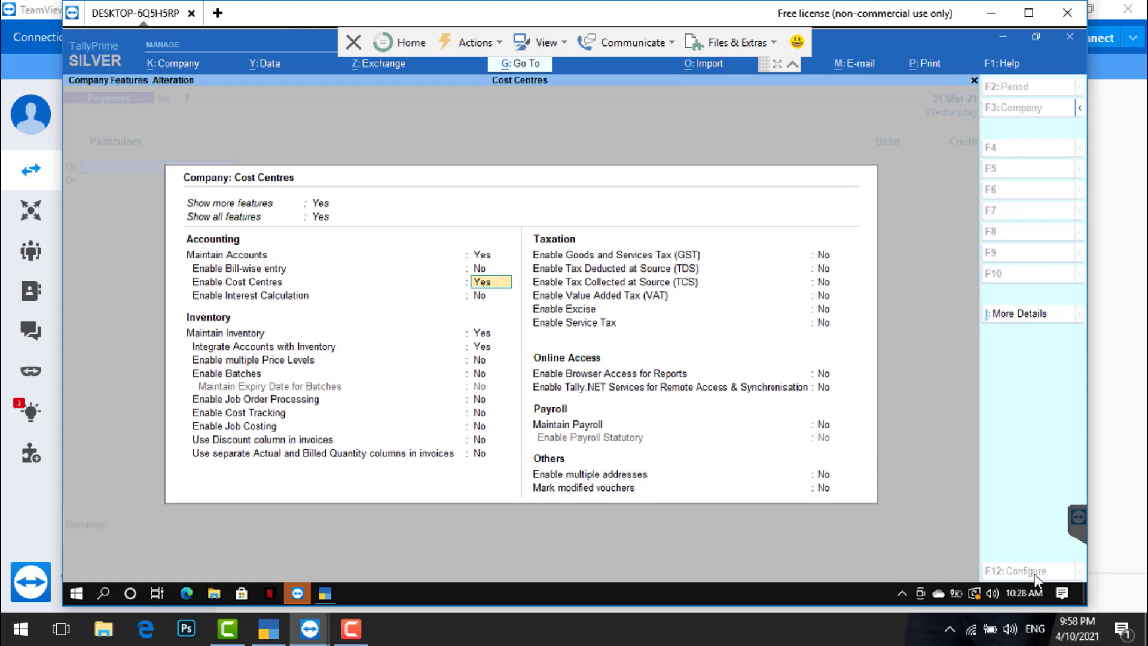
type("n")
key("Return")
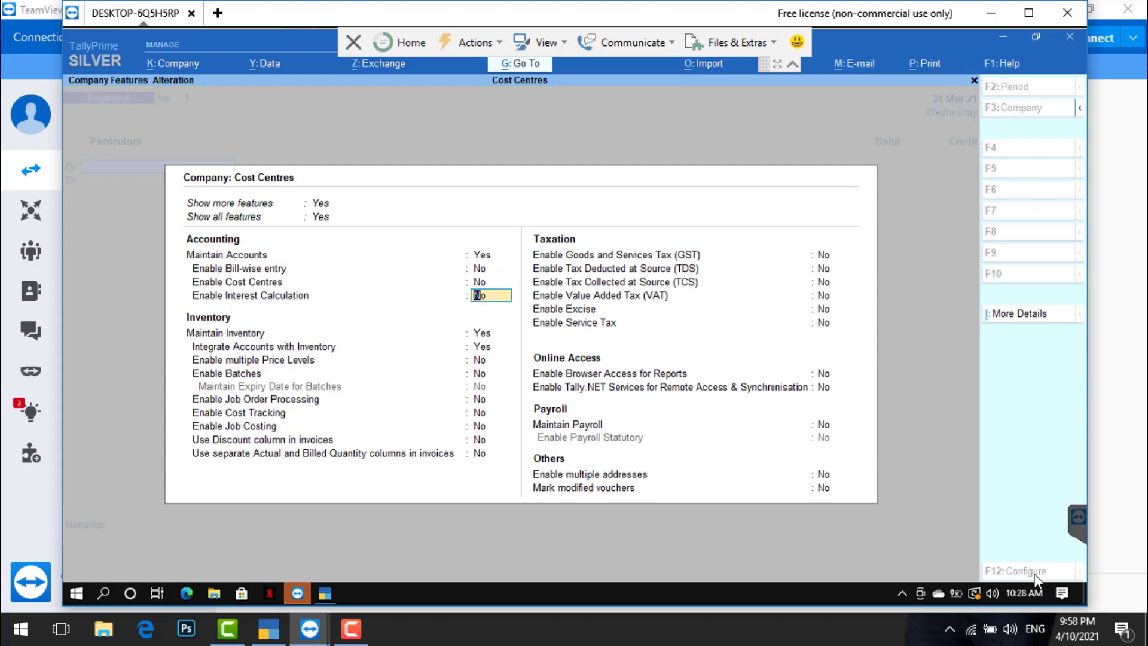
key("ctrl")
key("ctrl+a")
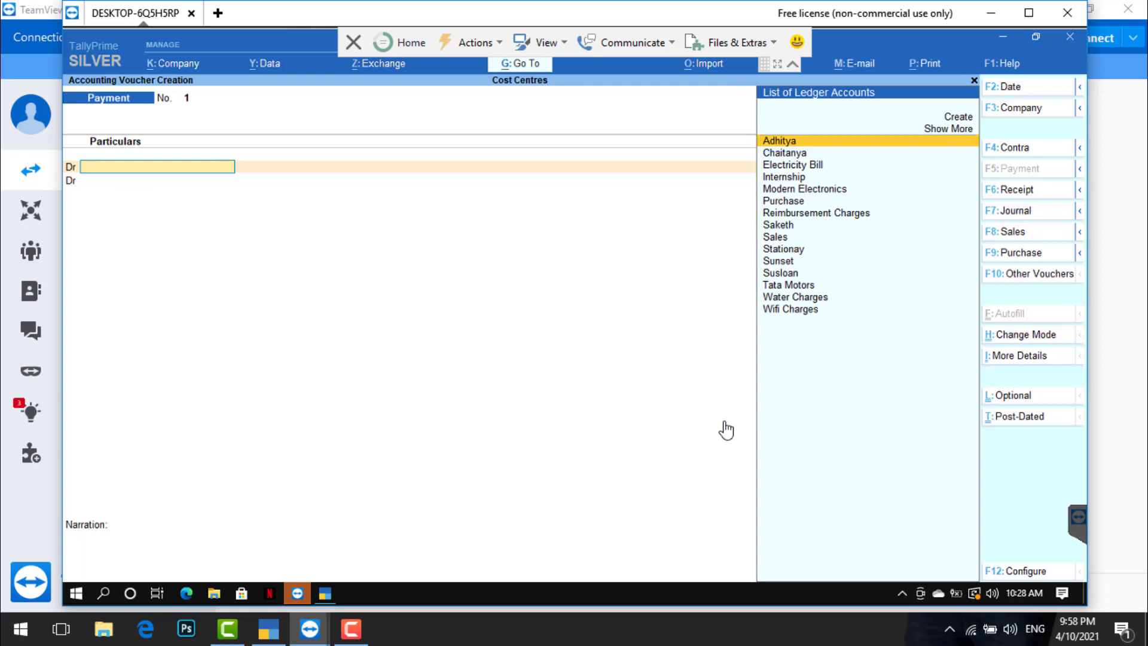
key("Down")
key("Down")
key("Return")
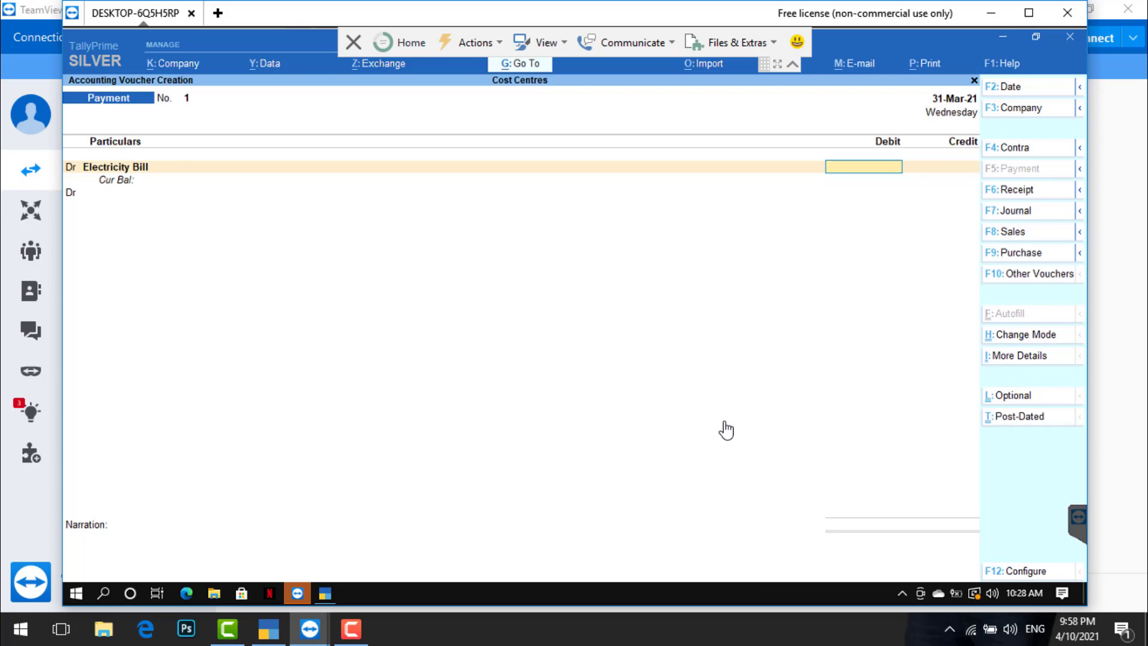
type("2500")
key("Return")
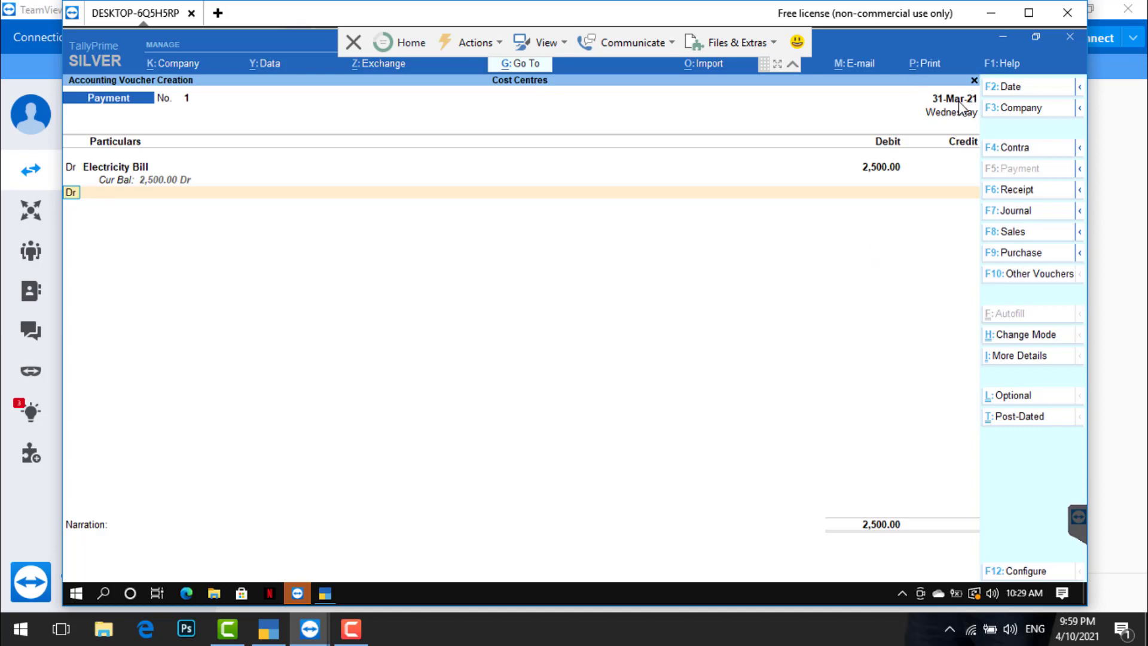
- Abandon the unfinished Electricity Bill payment voucher and return to the Gateway of Tally
key("BackSpace")
key("Escape")
key("y")
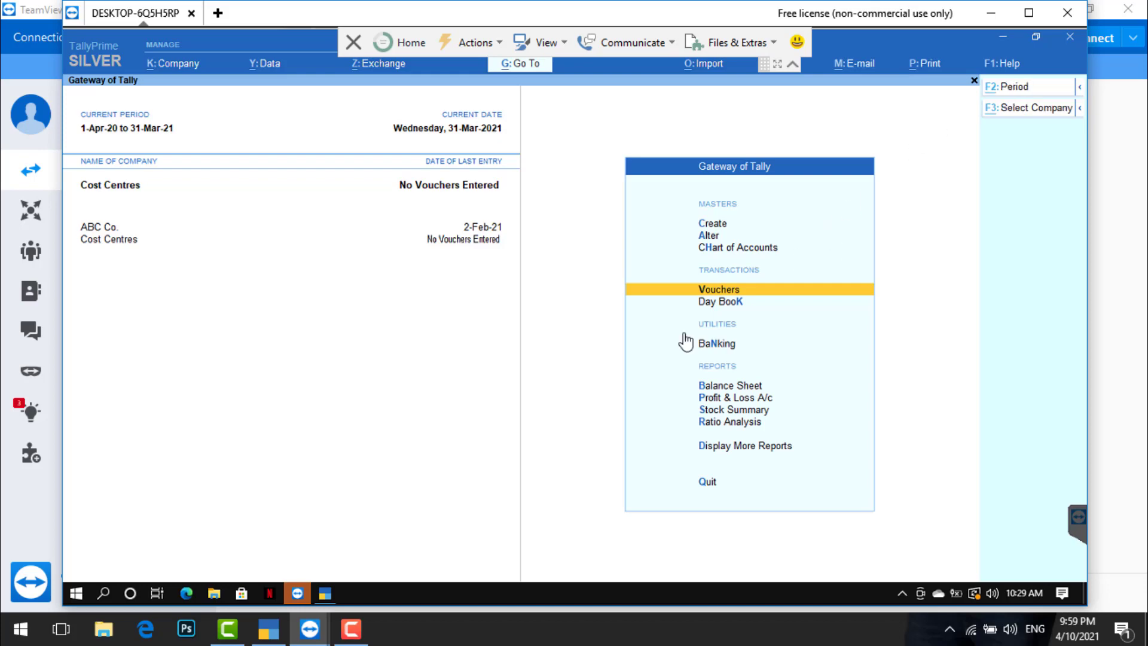
- Set the end of the company's current period to 31-3-2022 and open a new payment voucher
key("F2")
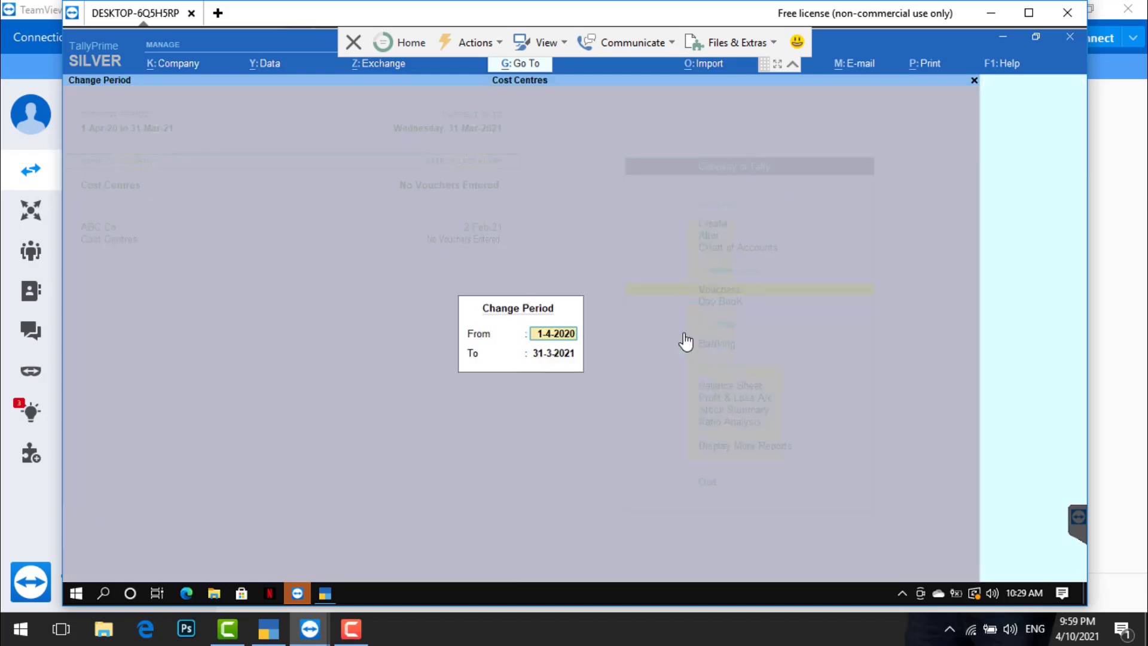
key("Return")
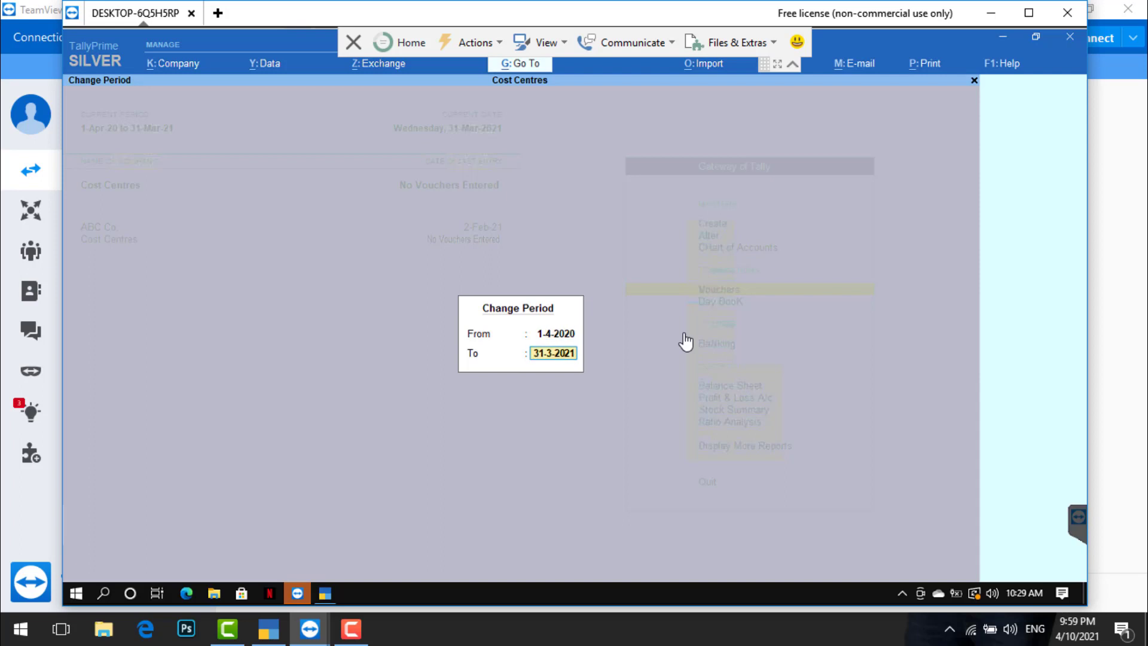
key("BackSpace")
type("2")
key("Return")
key("Return")
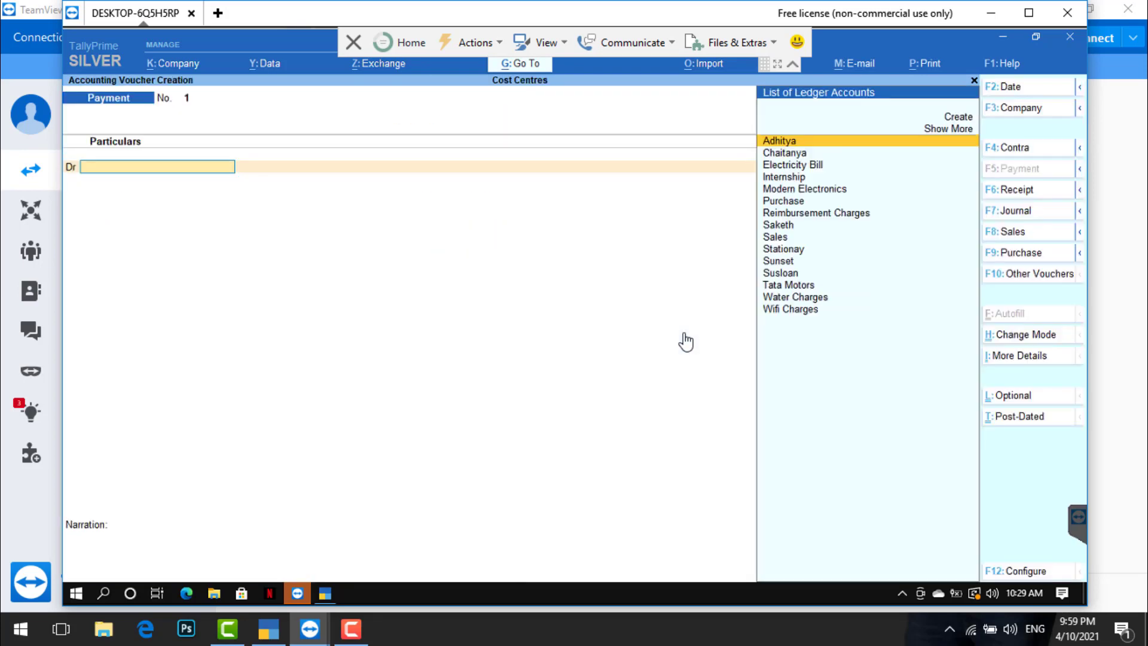
- Date the payment voucher 1-4-2021 and debit Electricity Bill with 2,500
left_click(1018, 87)
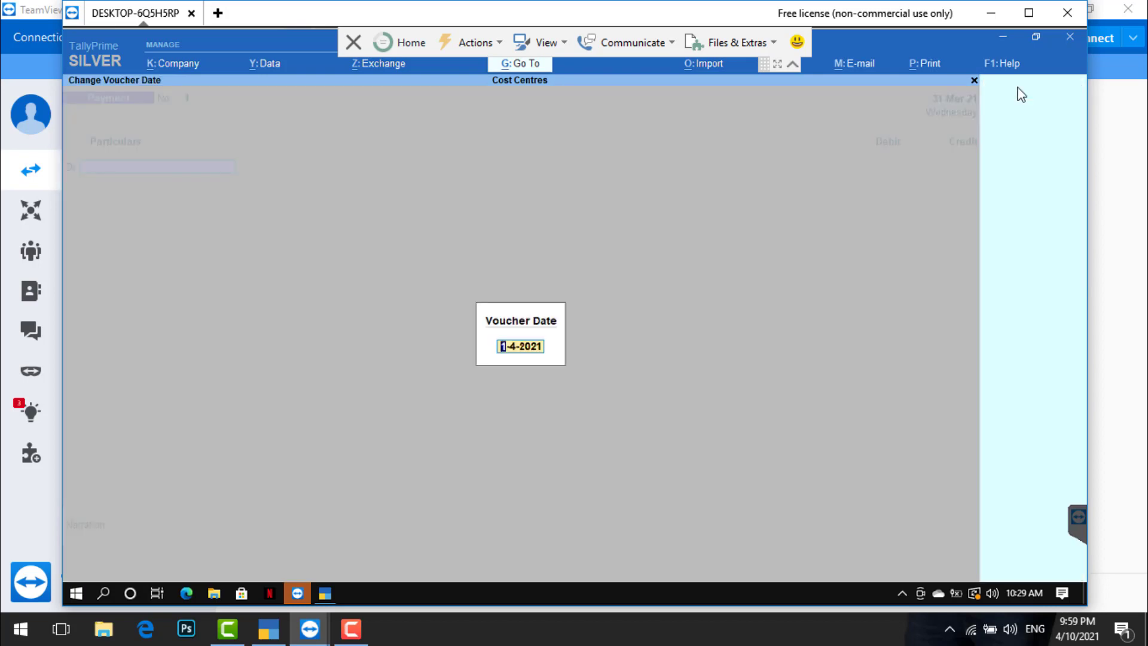
key("Return")
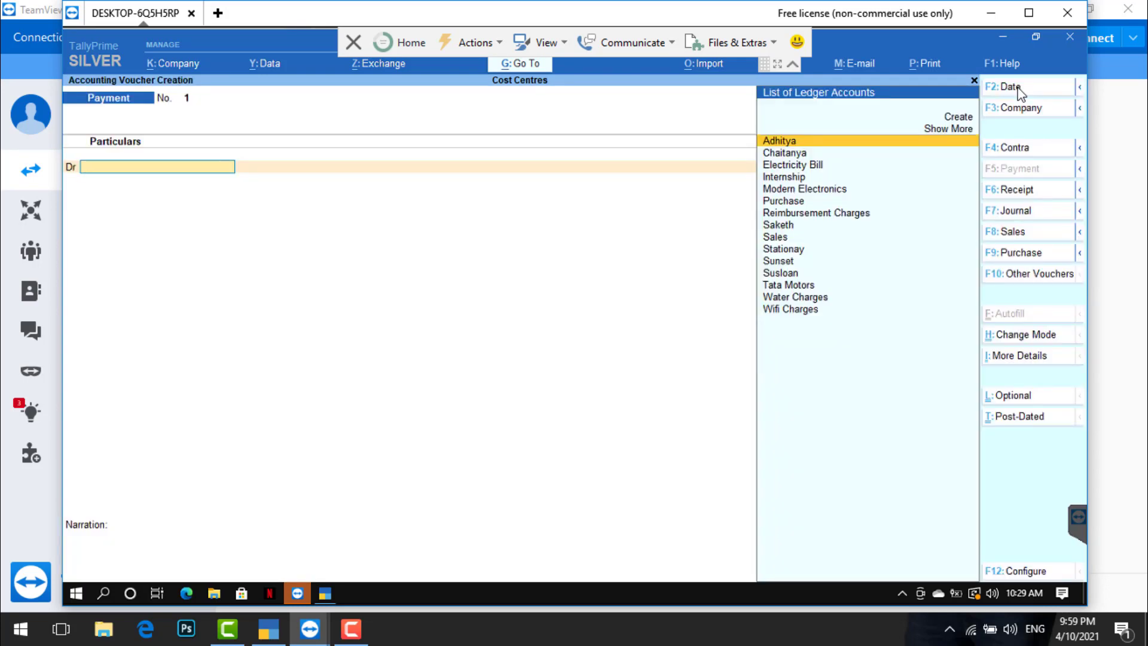
type("el")
key("Return")
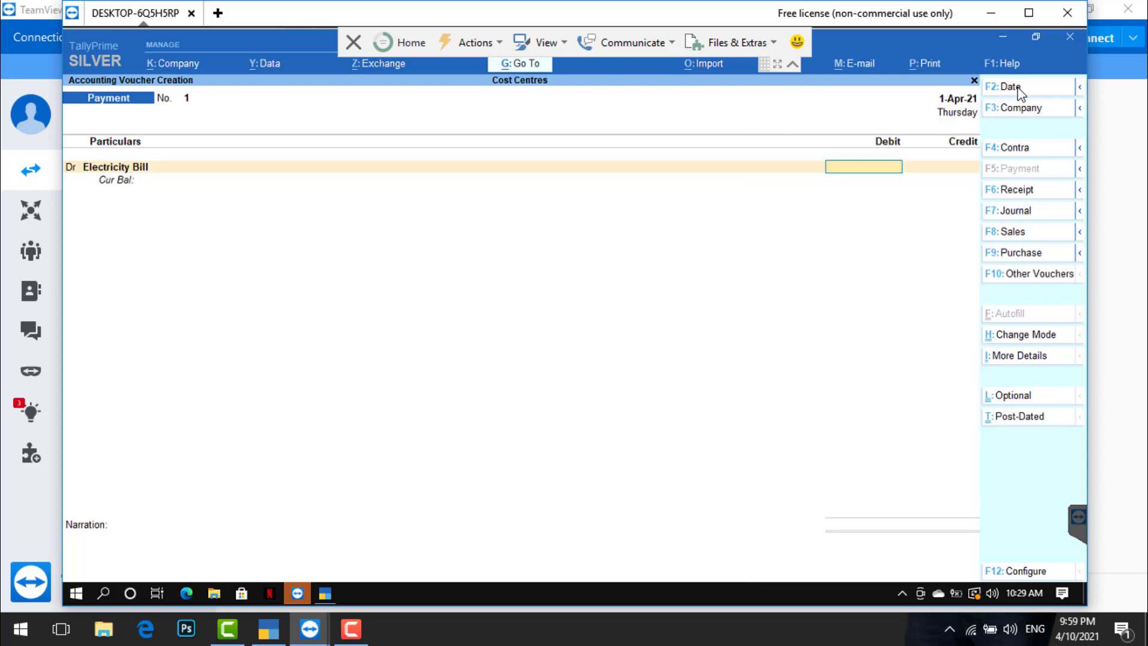
type("2500")
key("Return")
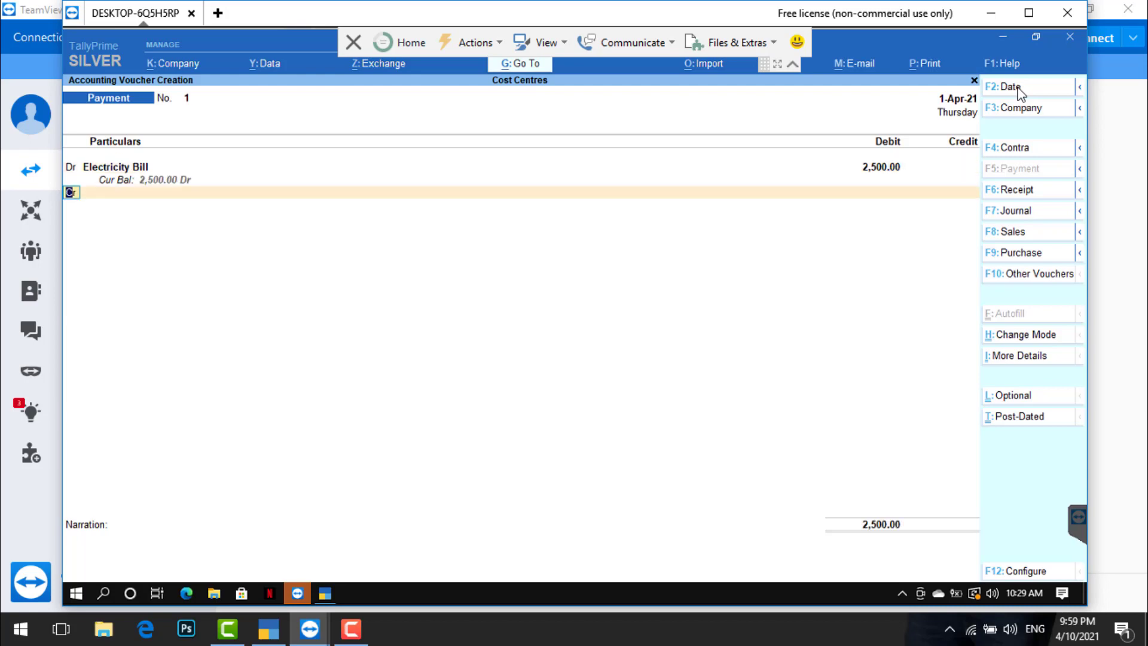
key("Return")
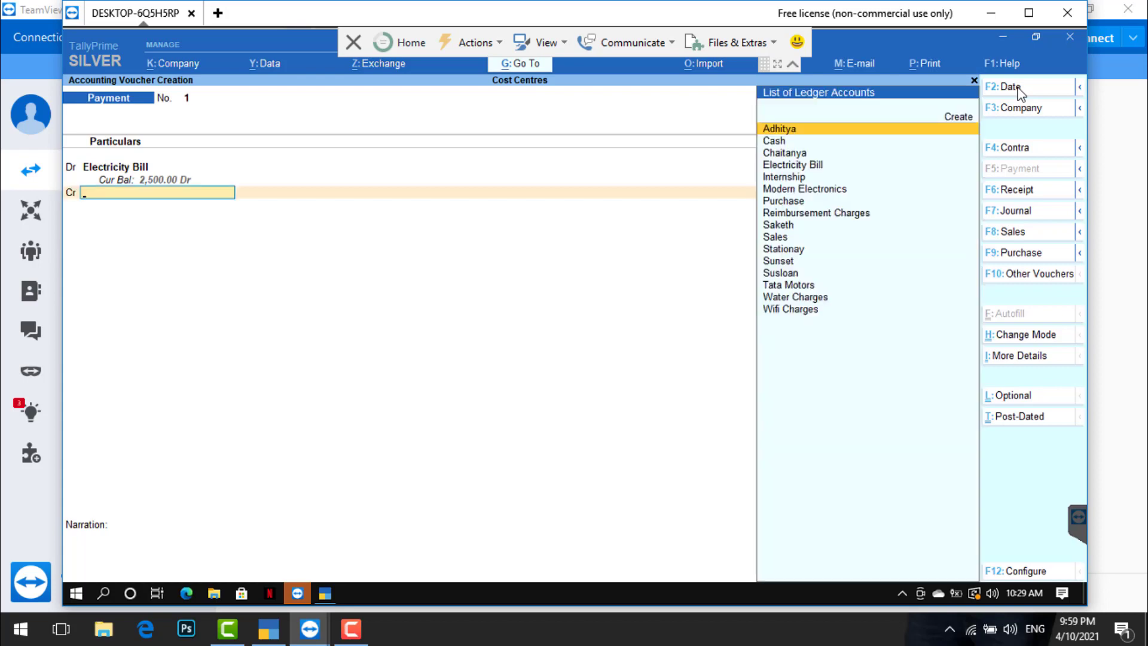
- Credit Cash with 2,500 in the Electricity Bill payment, leave the narration blank and save the voucher
type("Cas")
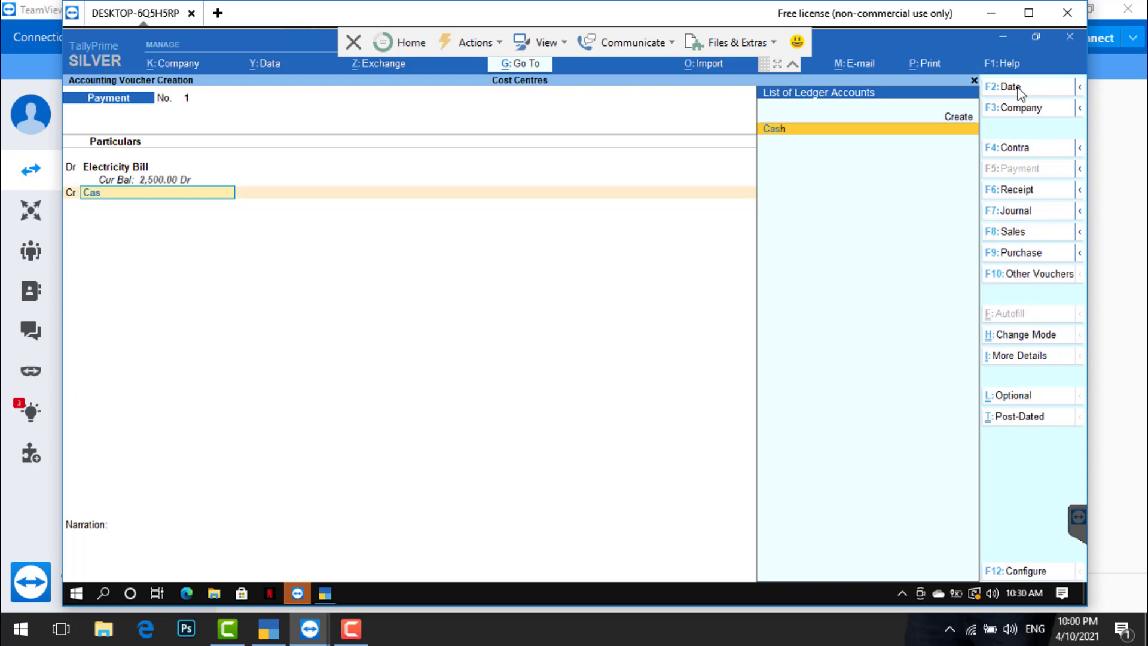
key("Return")
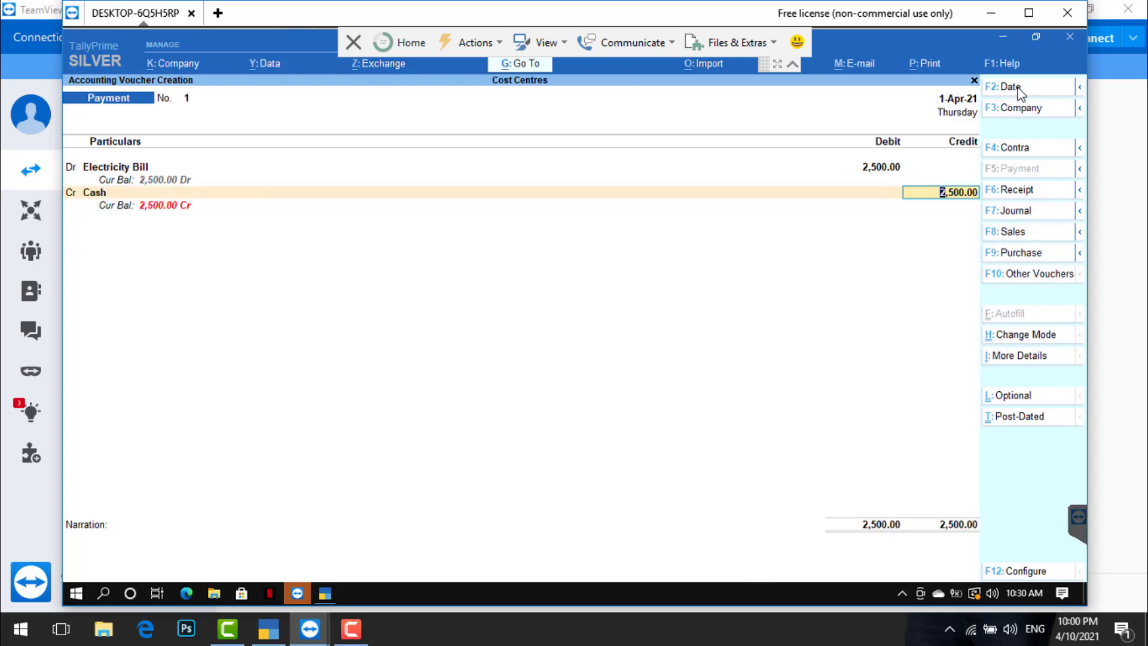
key("Return")
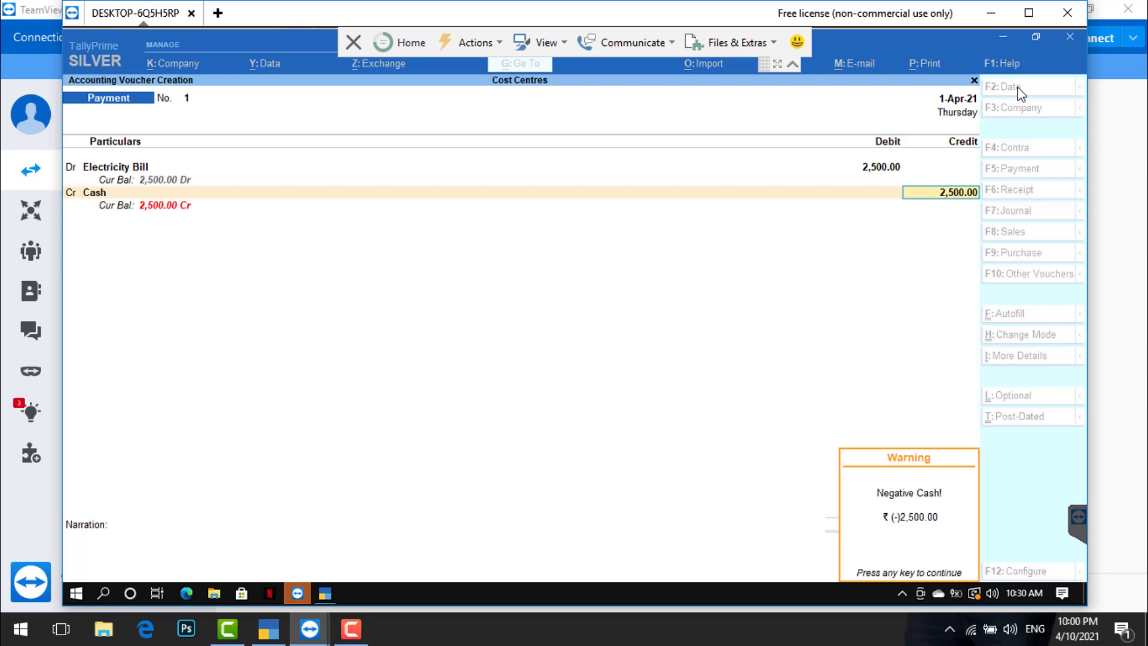
key("Return")
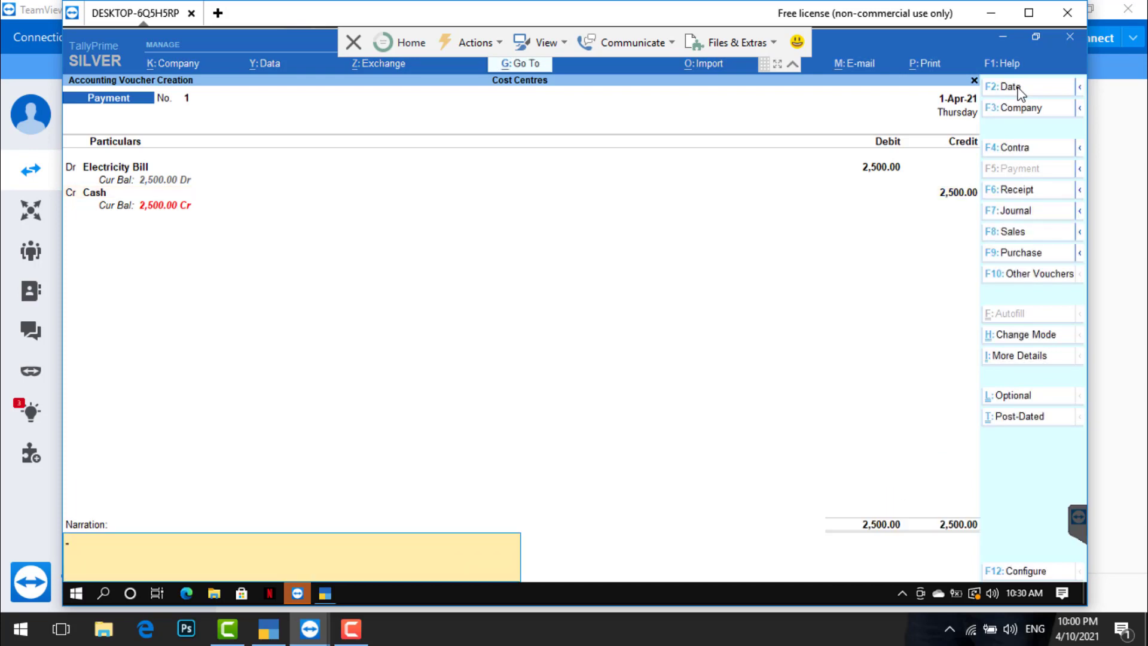
key("Return")
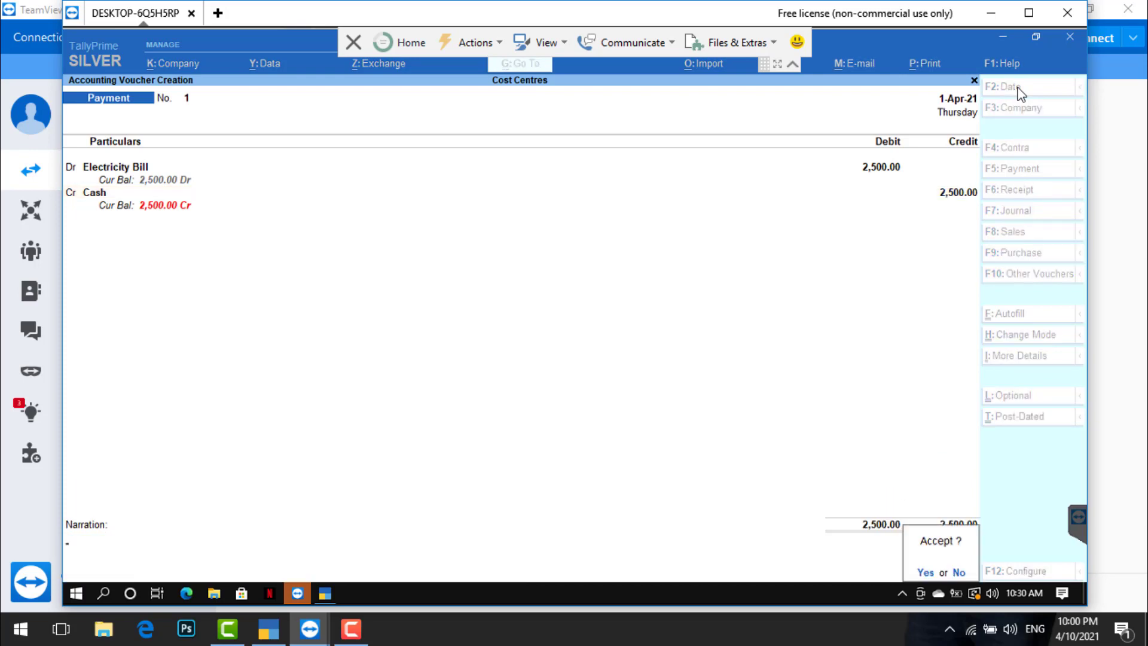
key("Return")
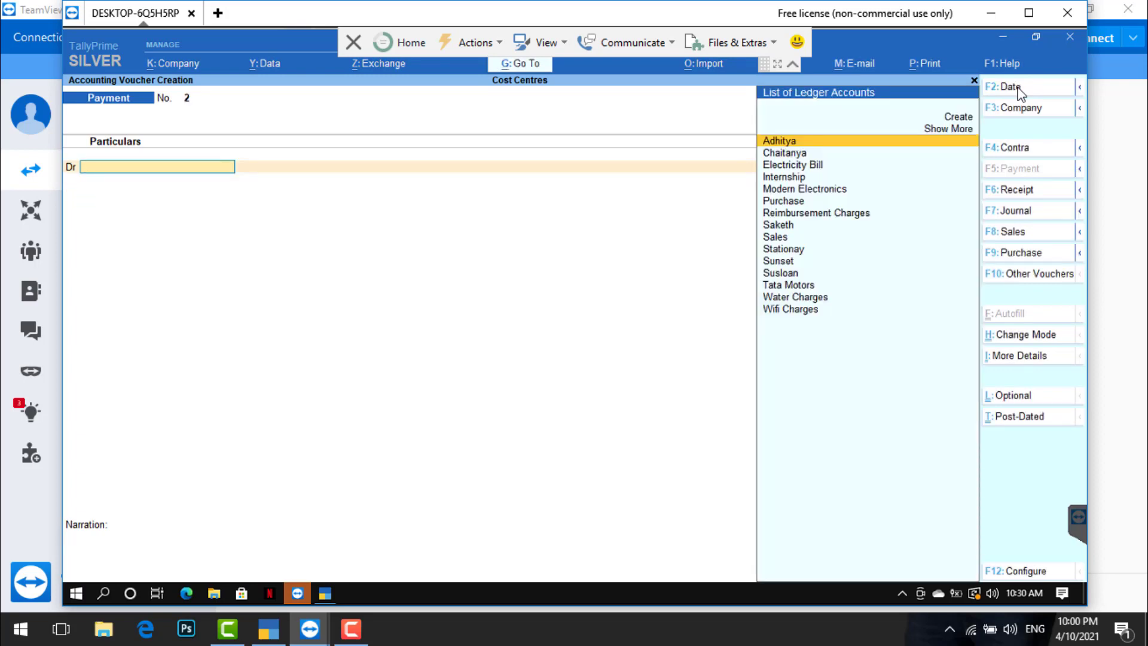
- Date payment voucher 2 as 2-4-2021 and debit the first personal ledger in the account list with 25,000
left_click(1011, 87)
key("Return")
key("Down")
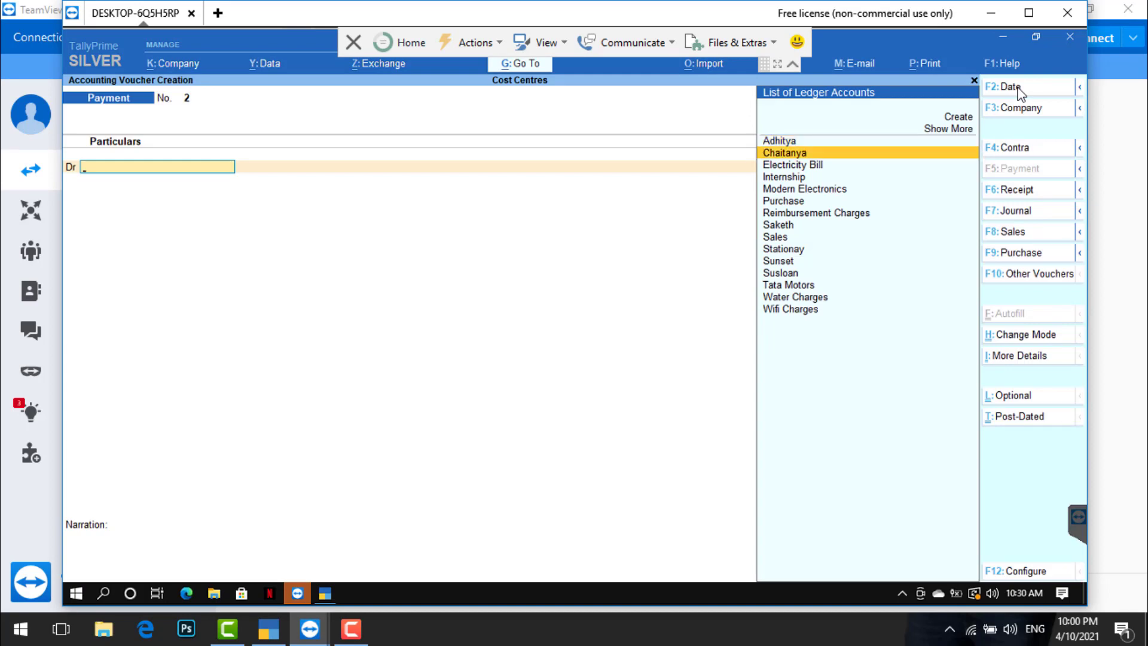
key("Up")
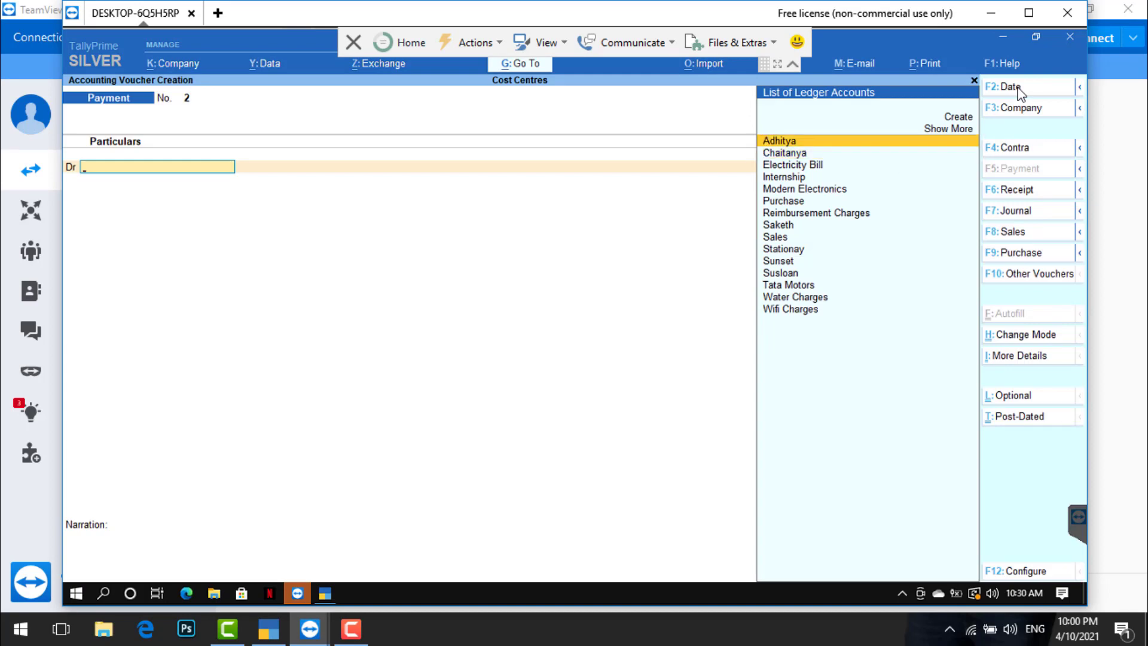
key("Return")
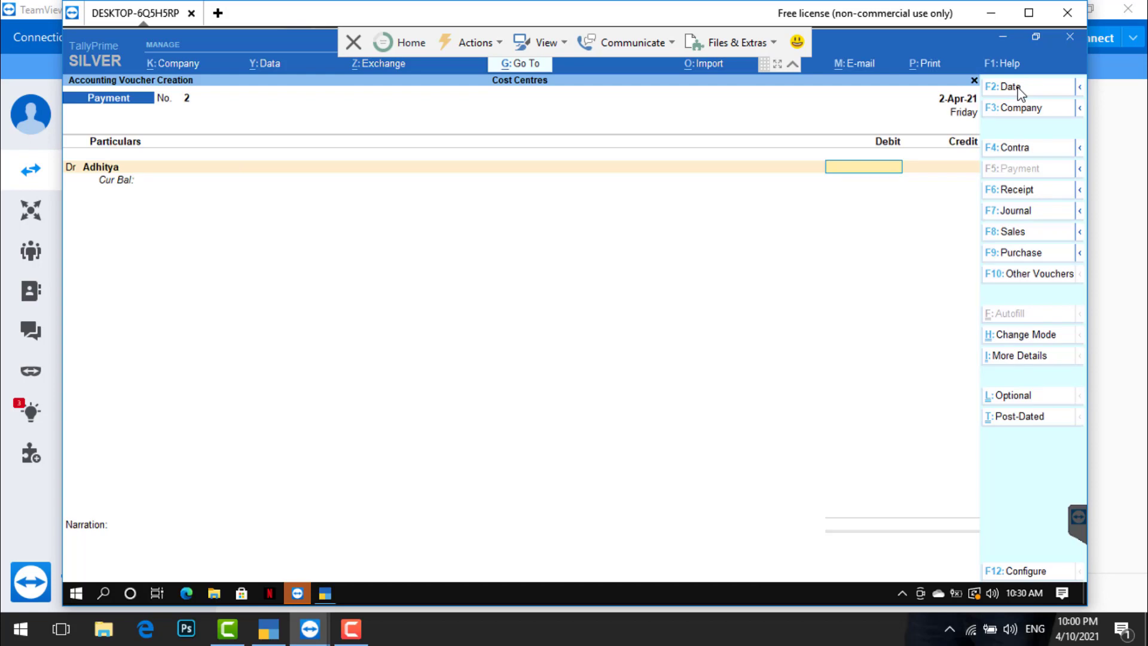
type("25000")
key("Return")
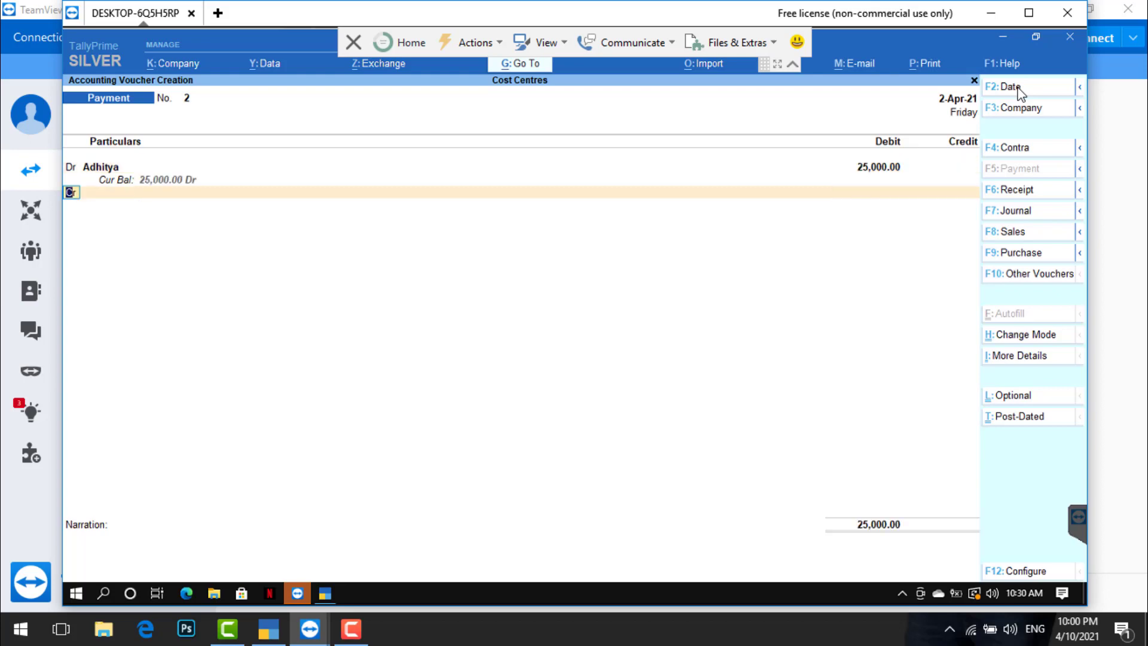
- Credit Cash with 25,000 in payment voucher 2, leave the narration blank and save the voucher
type("cash")
key("Return")
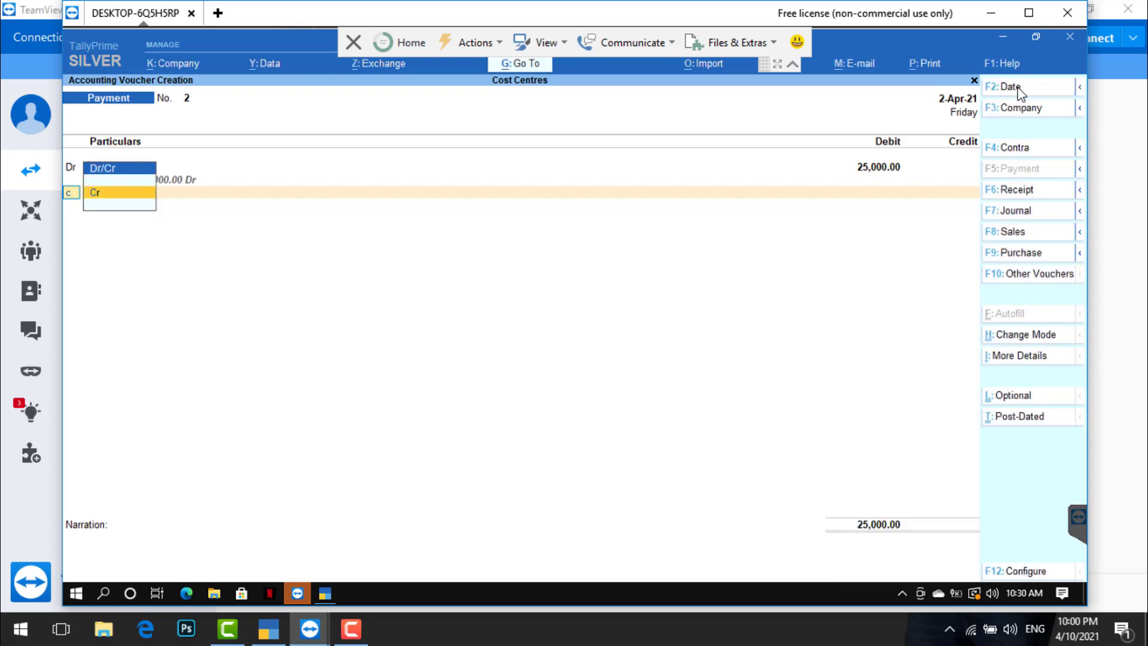
key("BackSpace")
key("Return")
type("Ca")
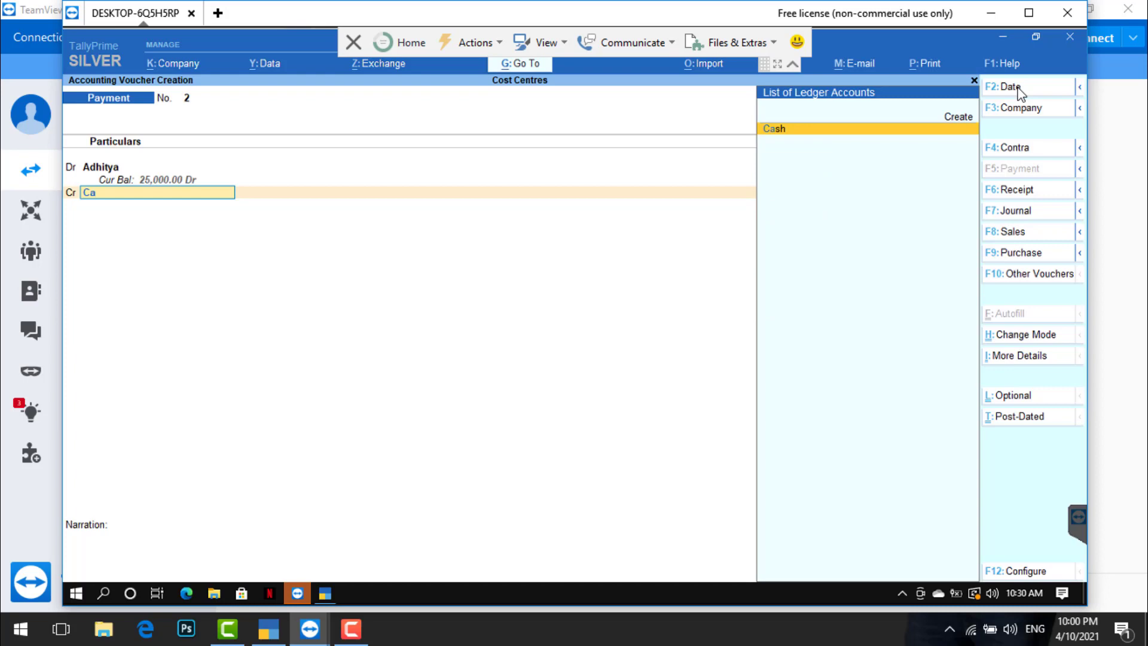
key("Return")
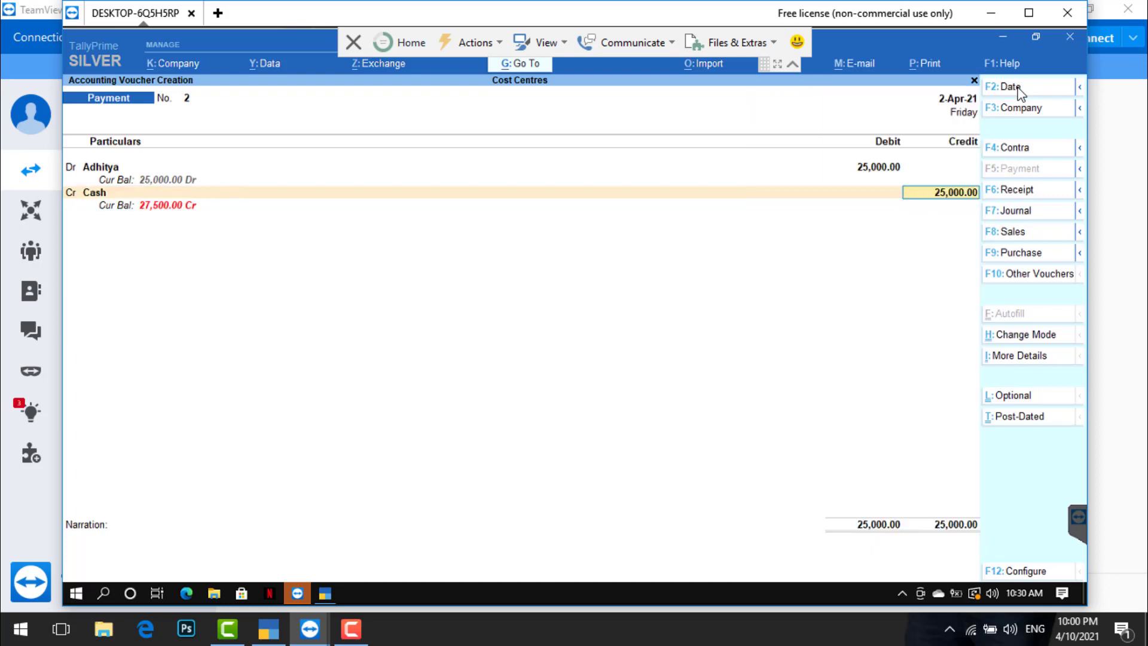
key("Return")
key("Return")
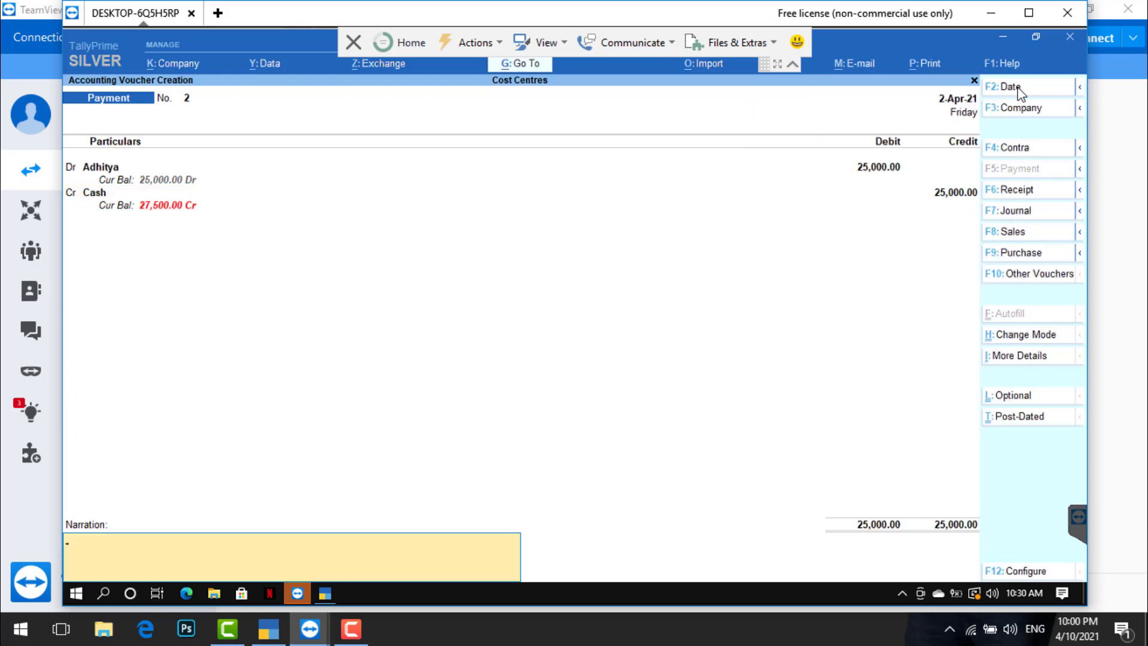
key("Return")
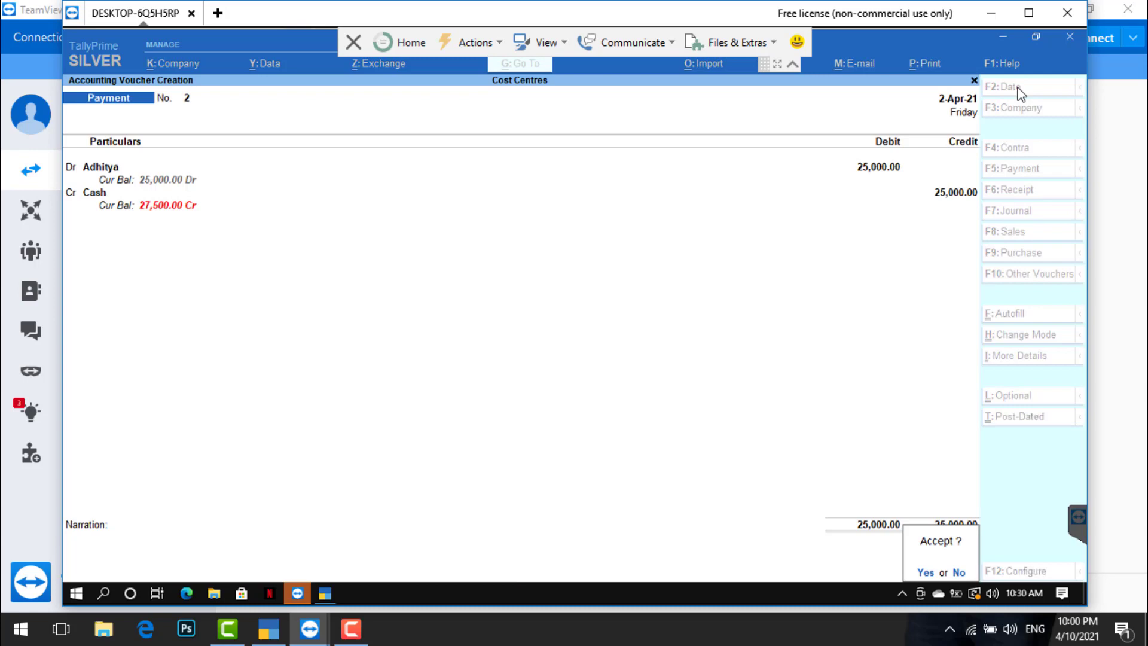
key("Return")
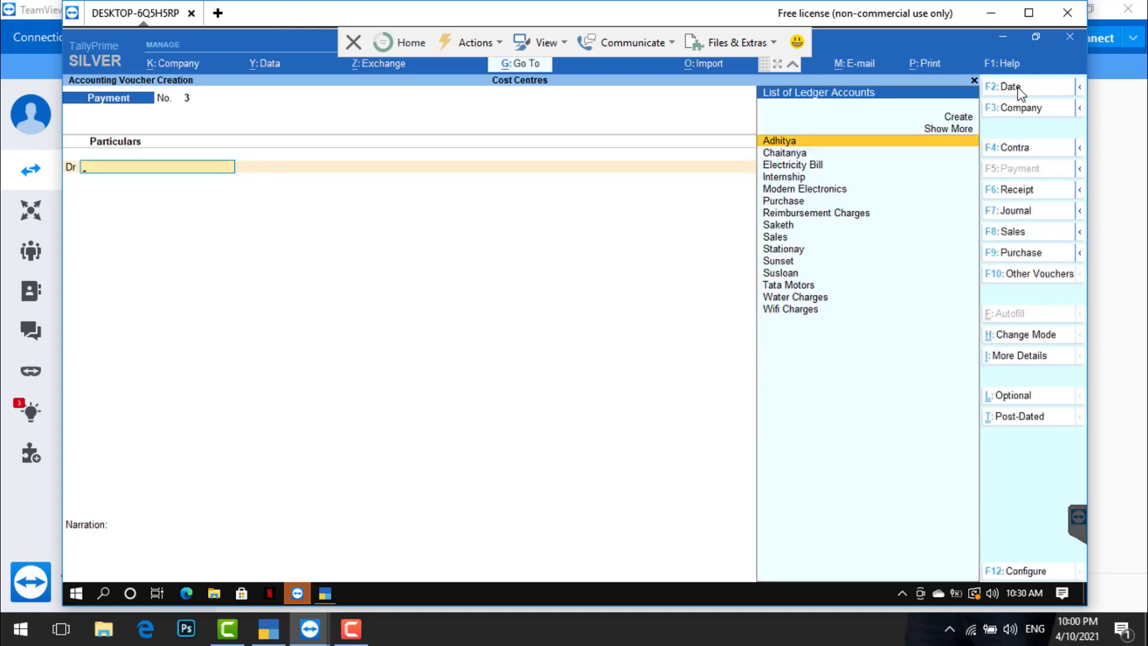
- Debit the Internship ledger with 1,400 in payment voucher 3
key("Down")
key("Down")
key("Down")
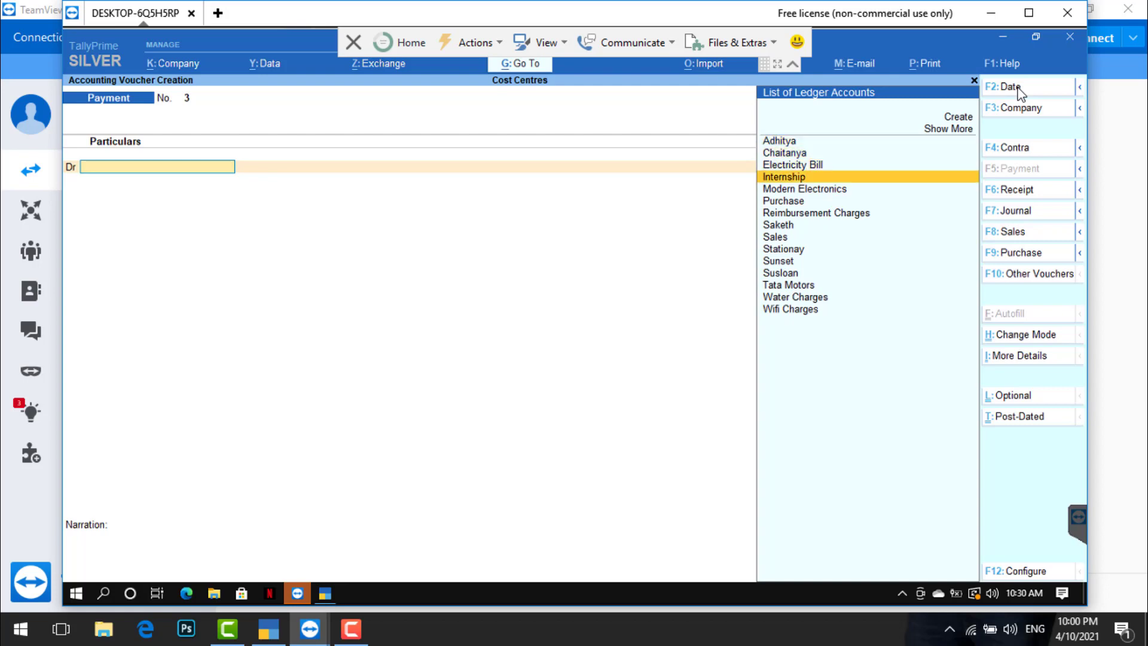
key("Return")
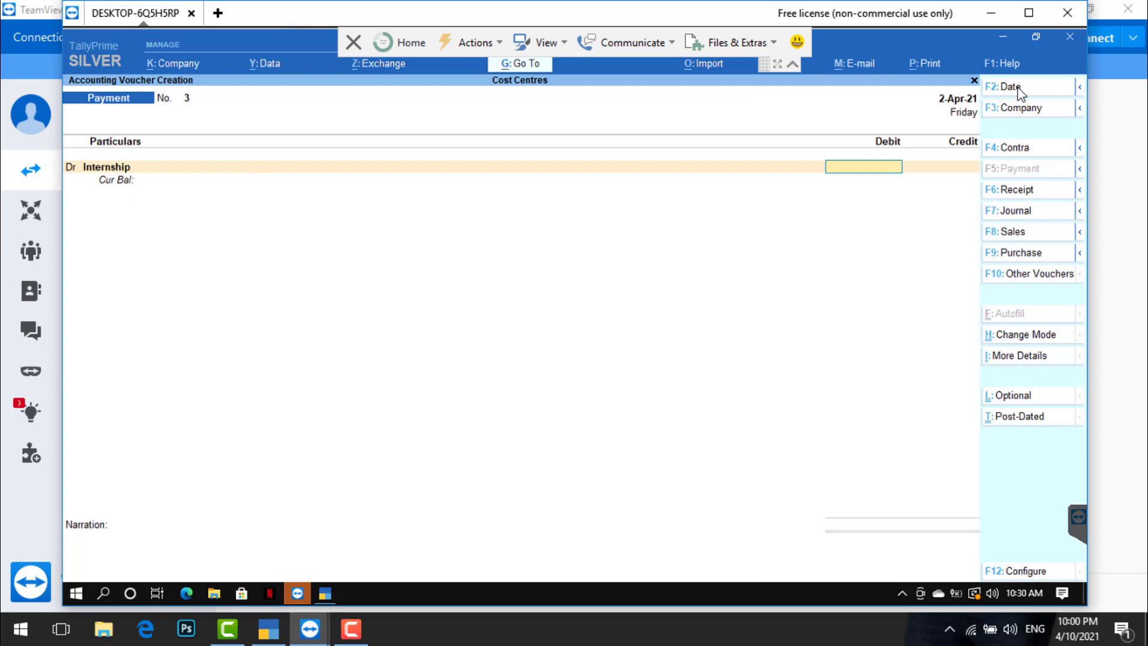
type("1400")
key("Return")
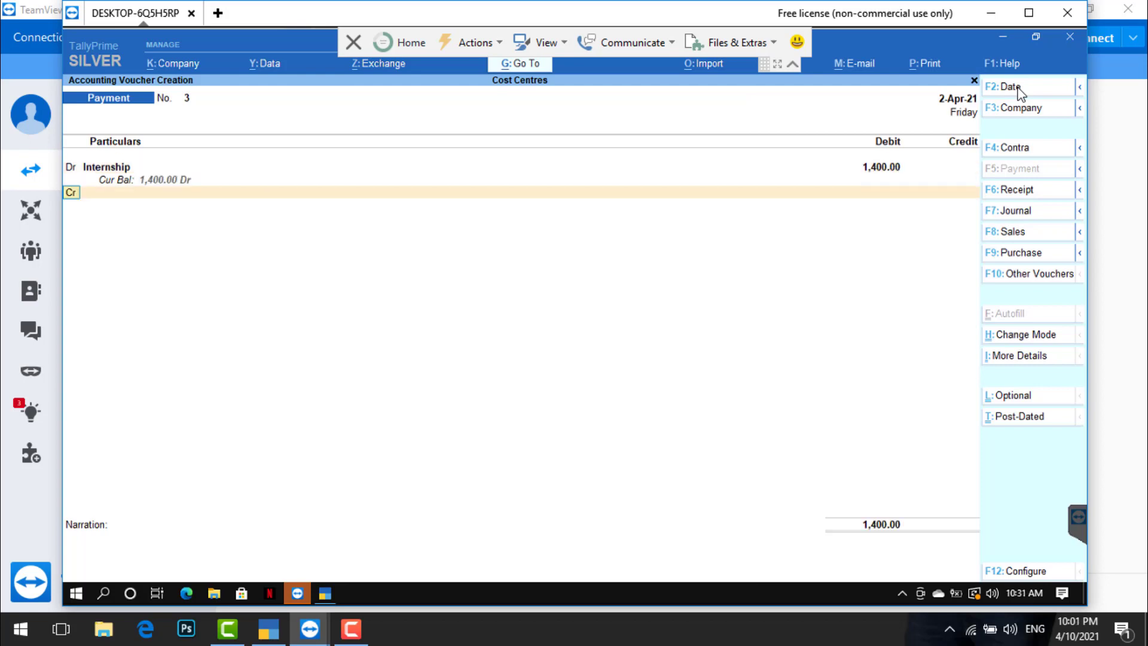
- Credit Cash with 1,400 in the Internship payment, leave the narration blank and save the voucher
key("Return")
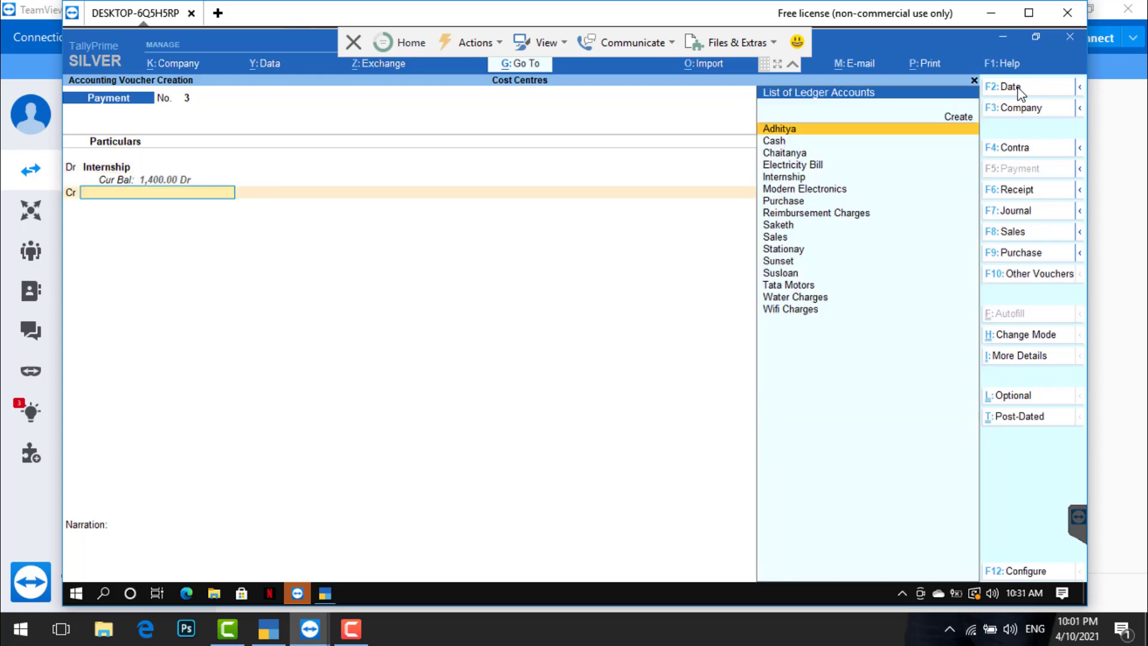
type("ca")
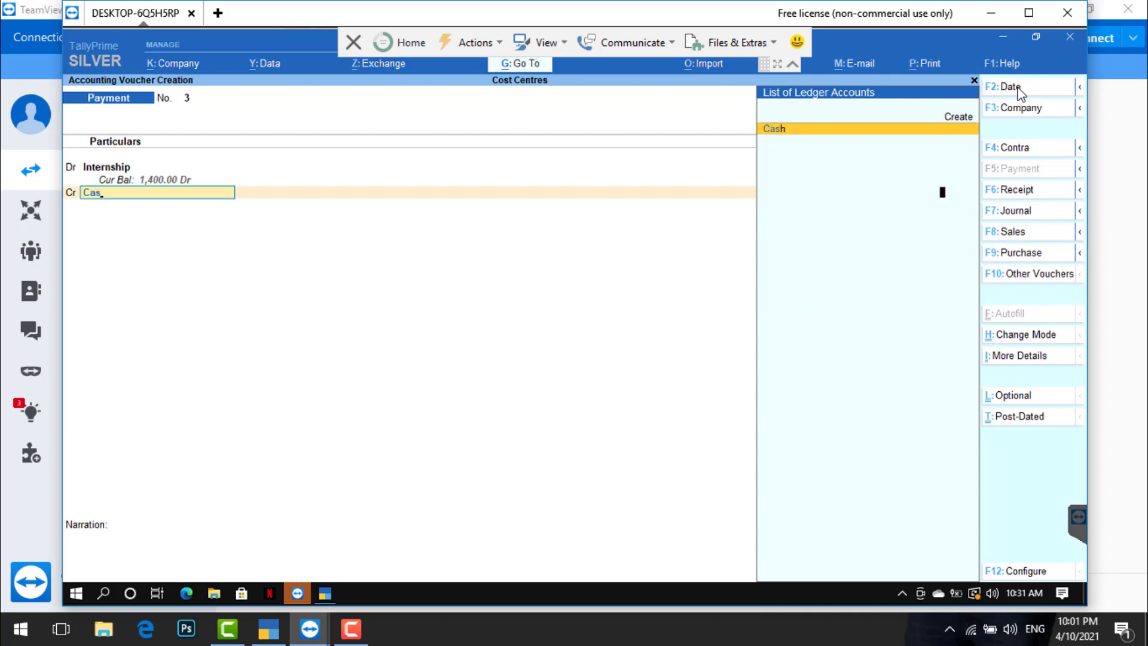
key("Return")
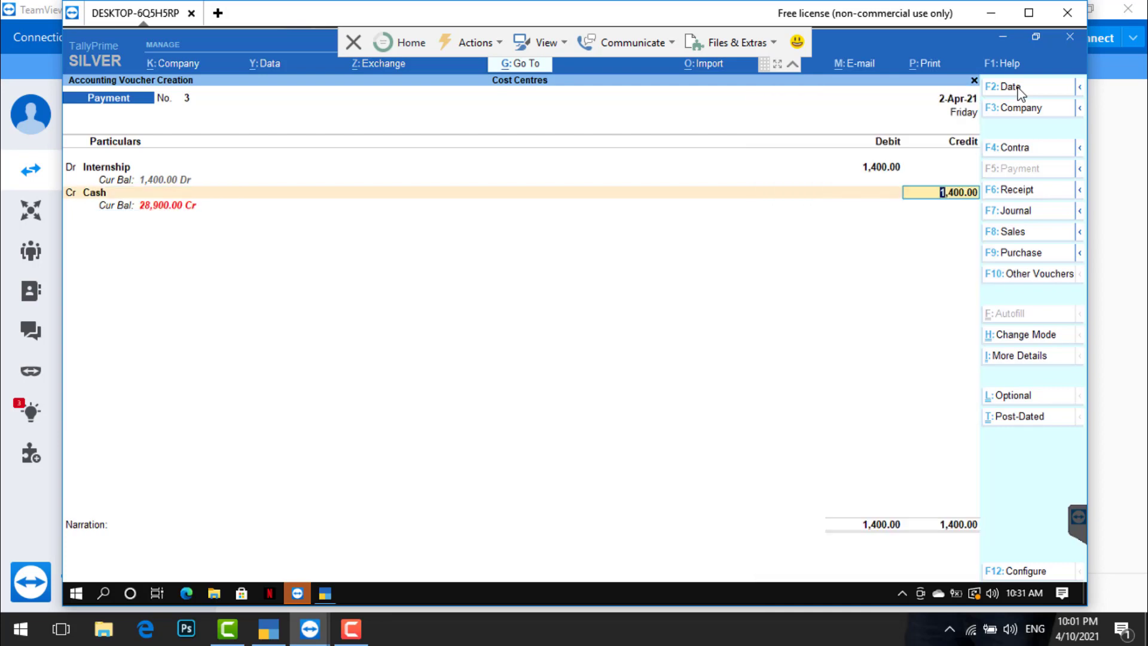
key("Return")
key("Return")
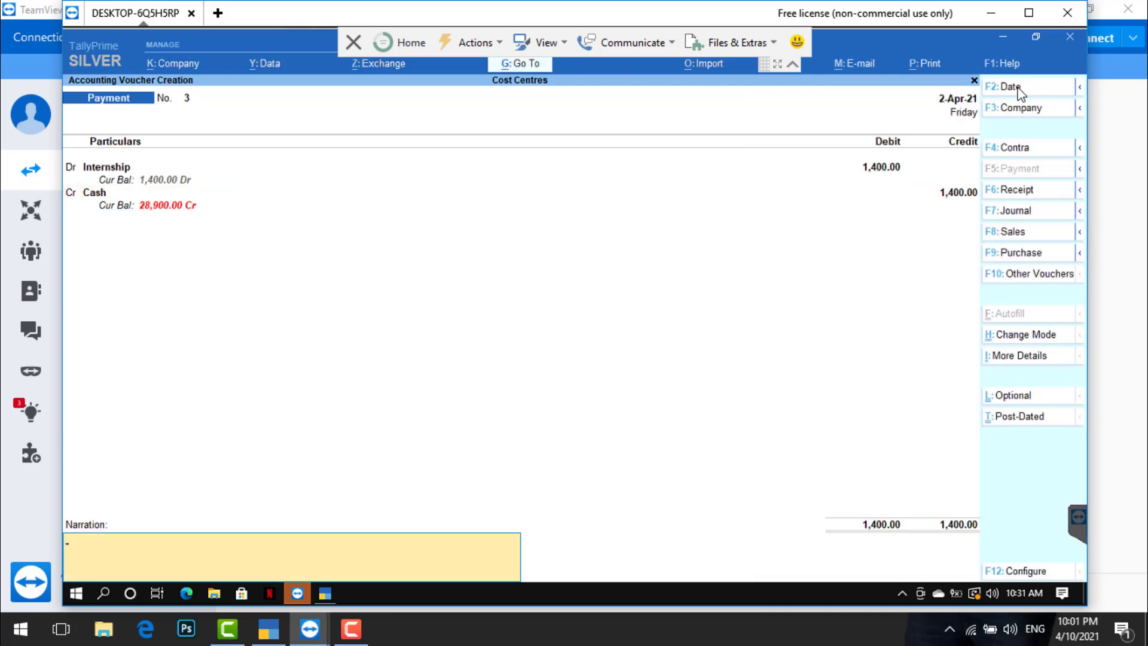
key("Return")
key("Return")
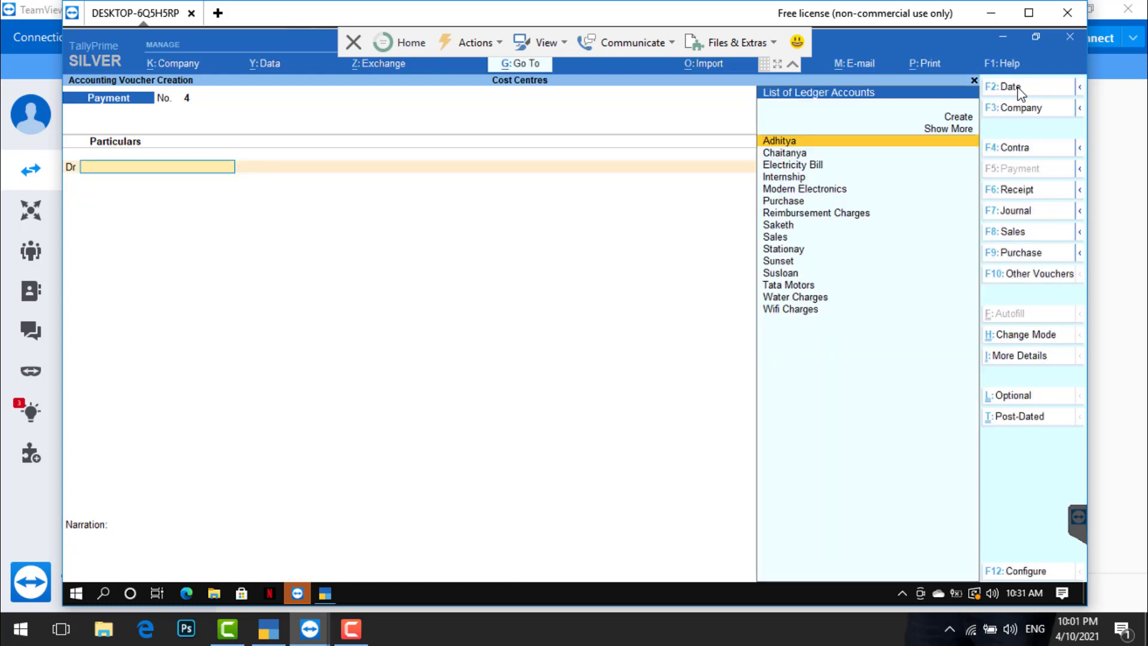
- Debit the Reimbursement Charges ledger with 1,600 in payment voucher 4
key("Down")
key("Down")
key("Down")
key("Down")
key("Down")
key("Down")
key("Down")
key("Down")
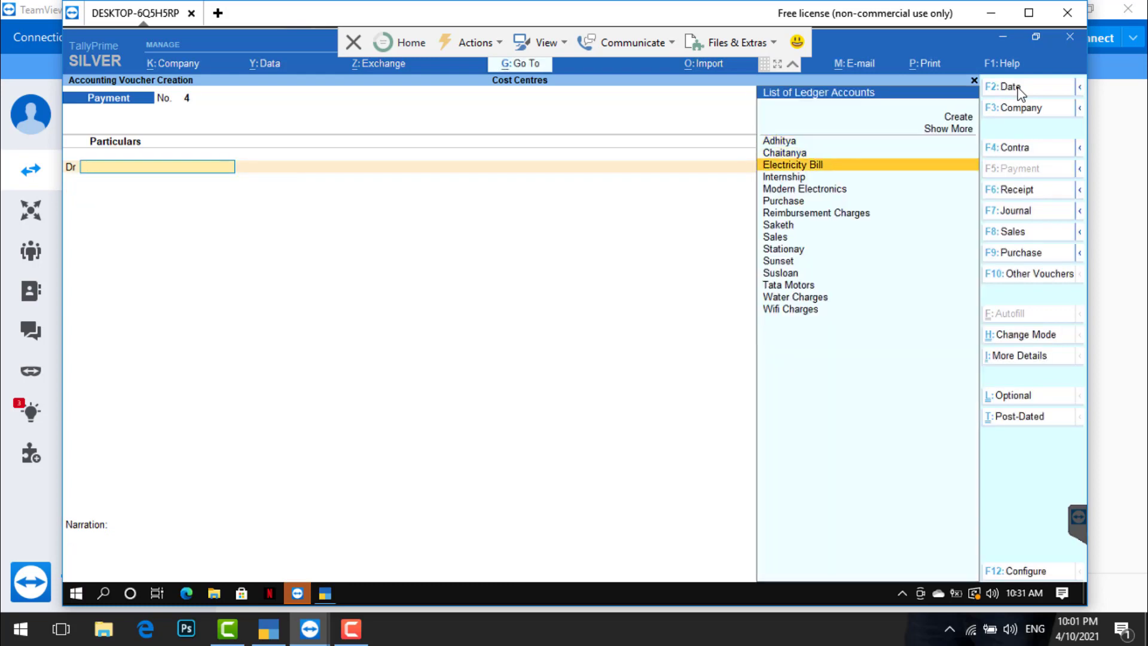
key("Down")
key("Down")
key("Down")
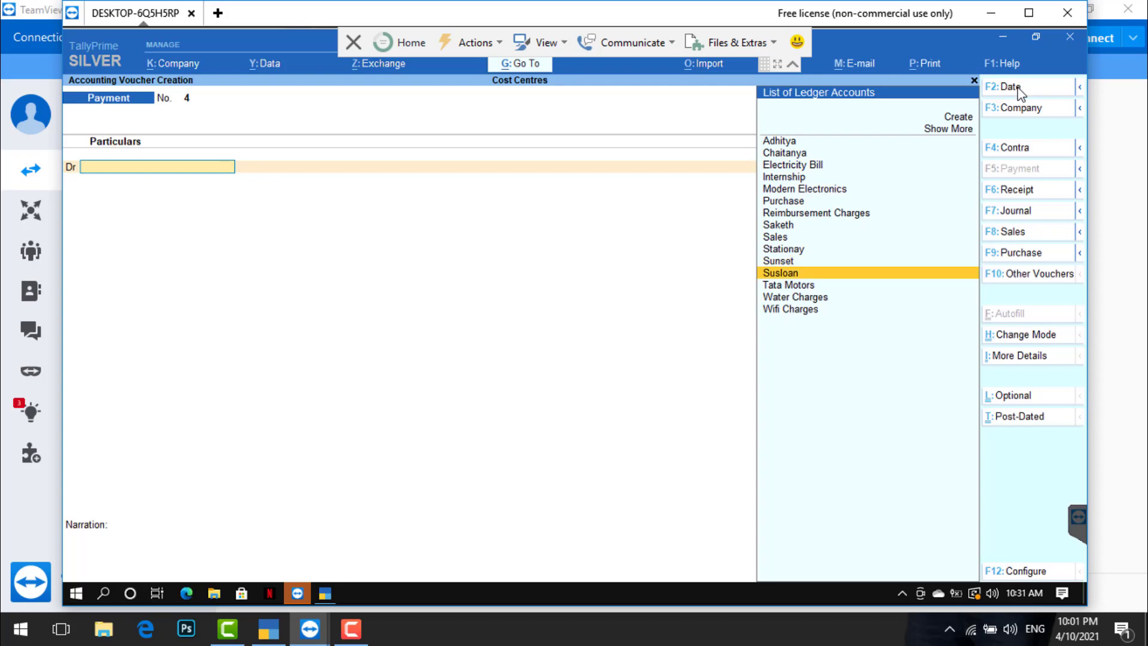
key("Up")
key("Up")
key("Up")
key("Up")
key("Up")
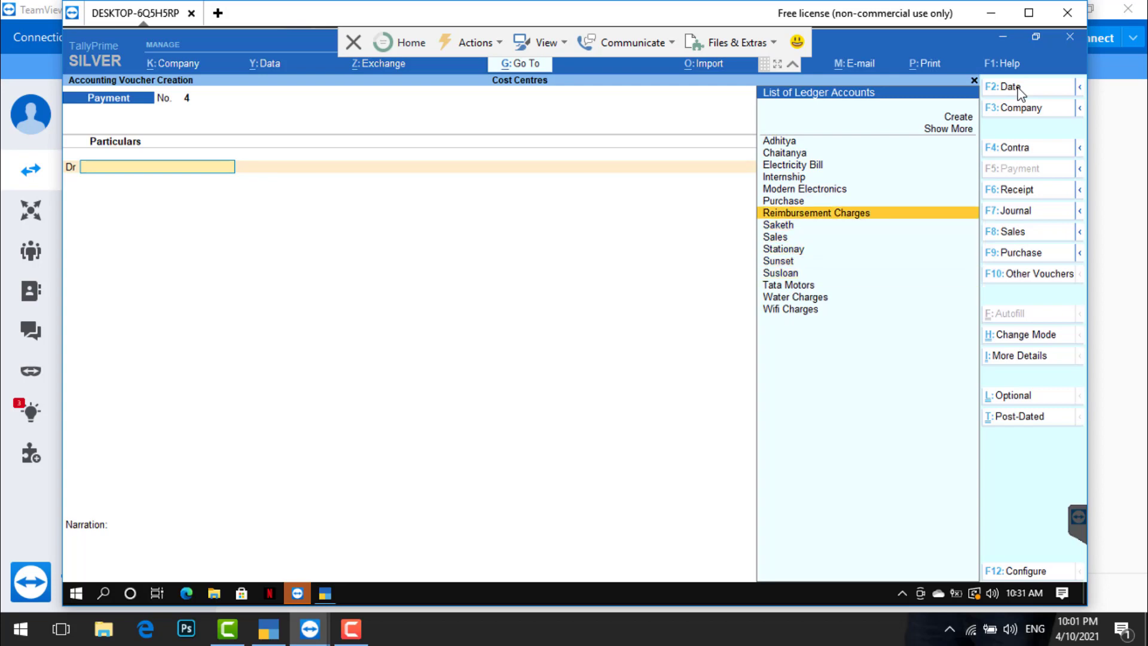
key("Return")
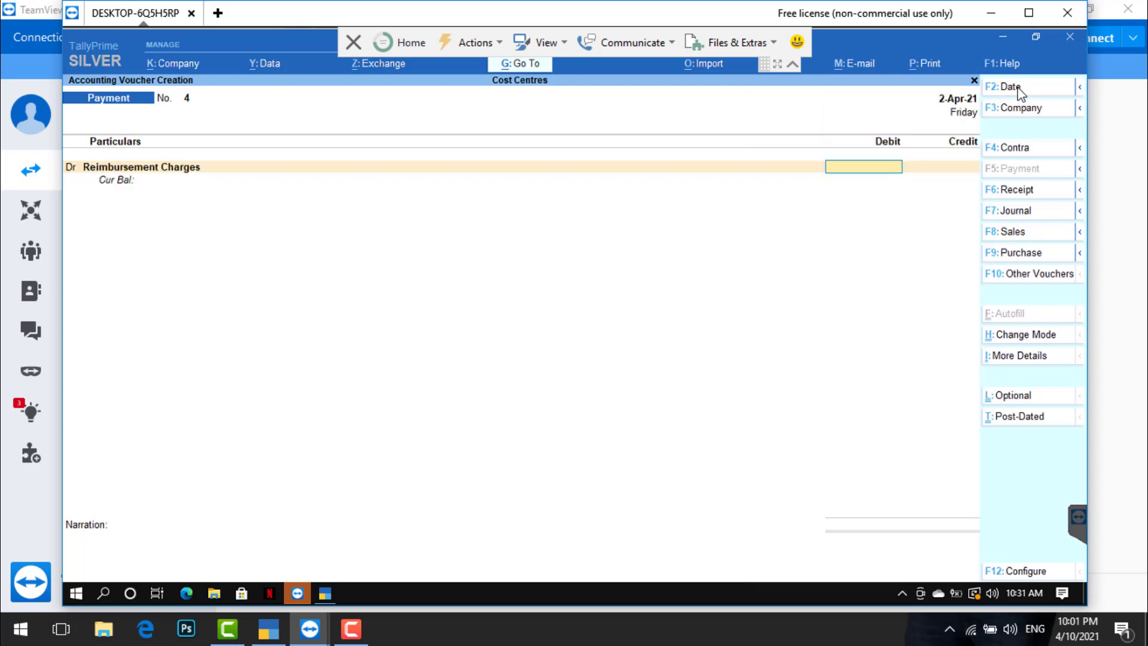
type("1600")
key("Return")
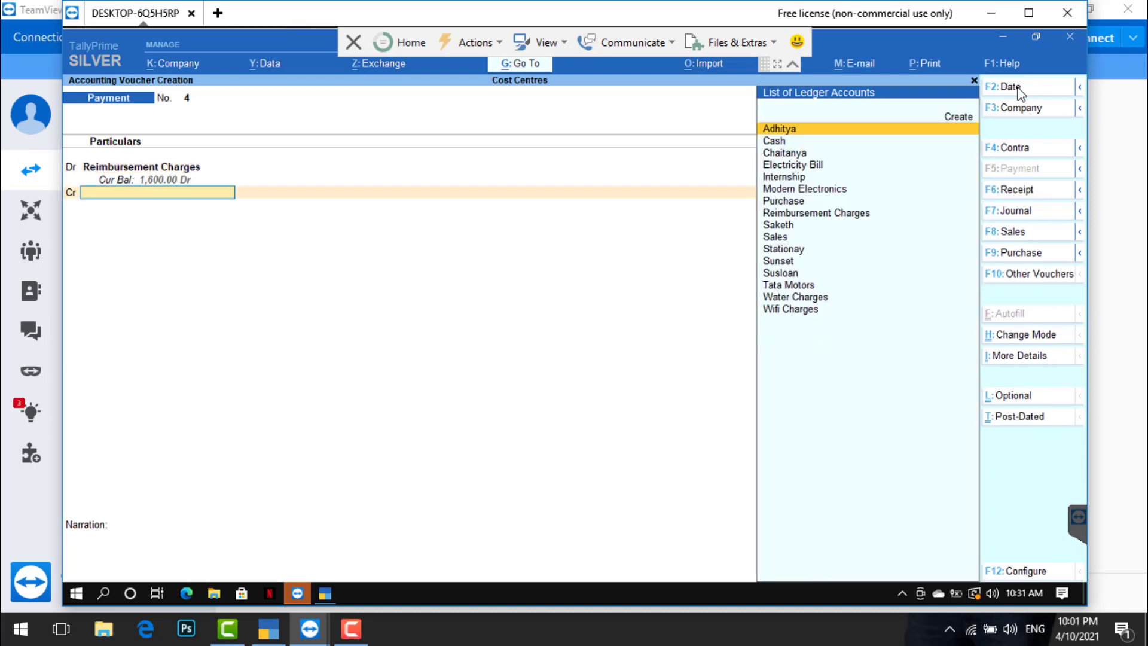
- Credit Cash with 1,600 in the Reimbursement Charges payment, leave the narration blank and save the voucher
type("ca")
key("Return")
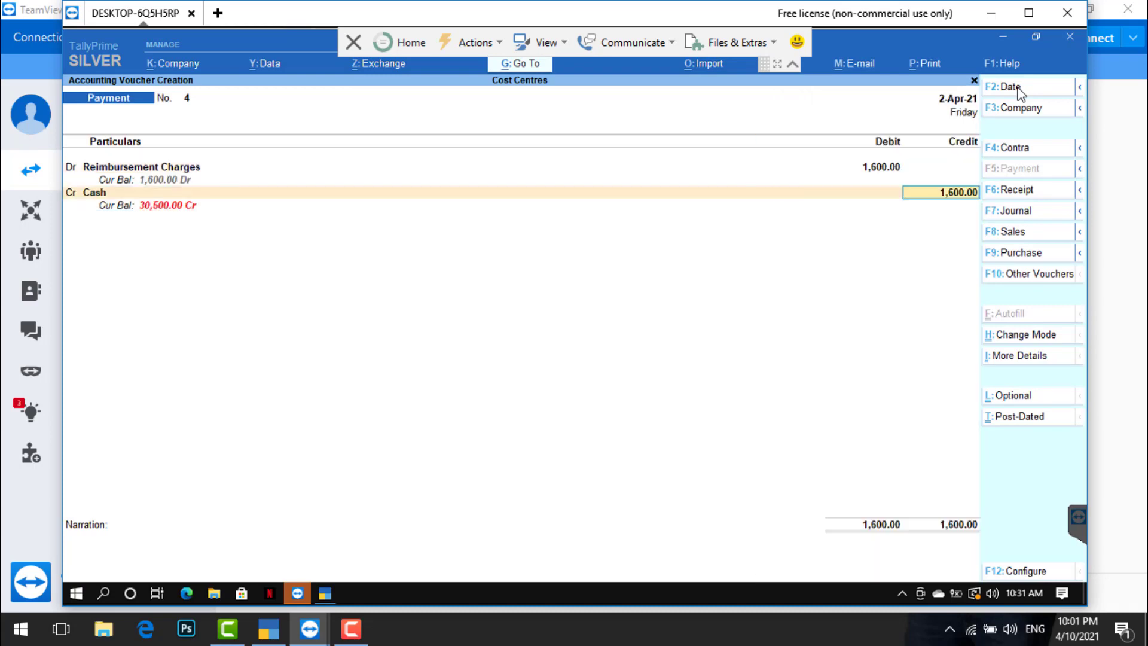
key("Return")
key("Return")
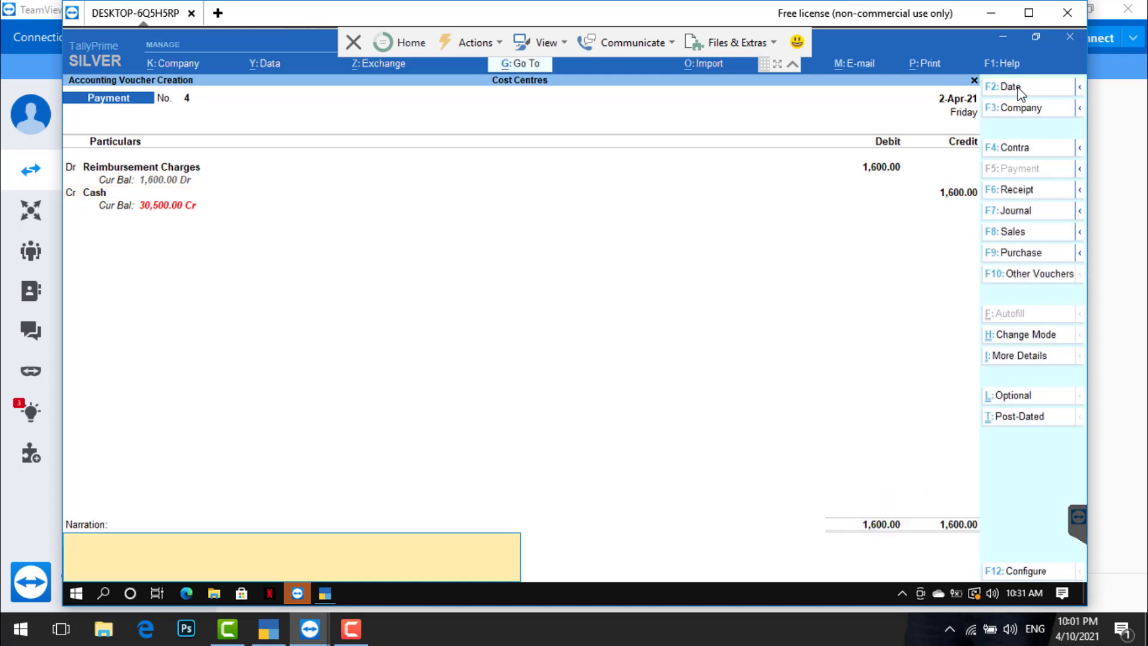
key("Return")
key("Return")
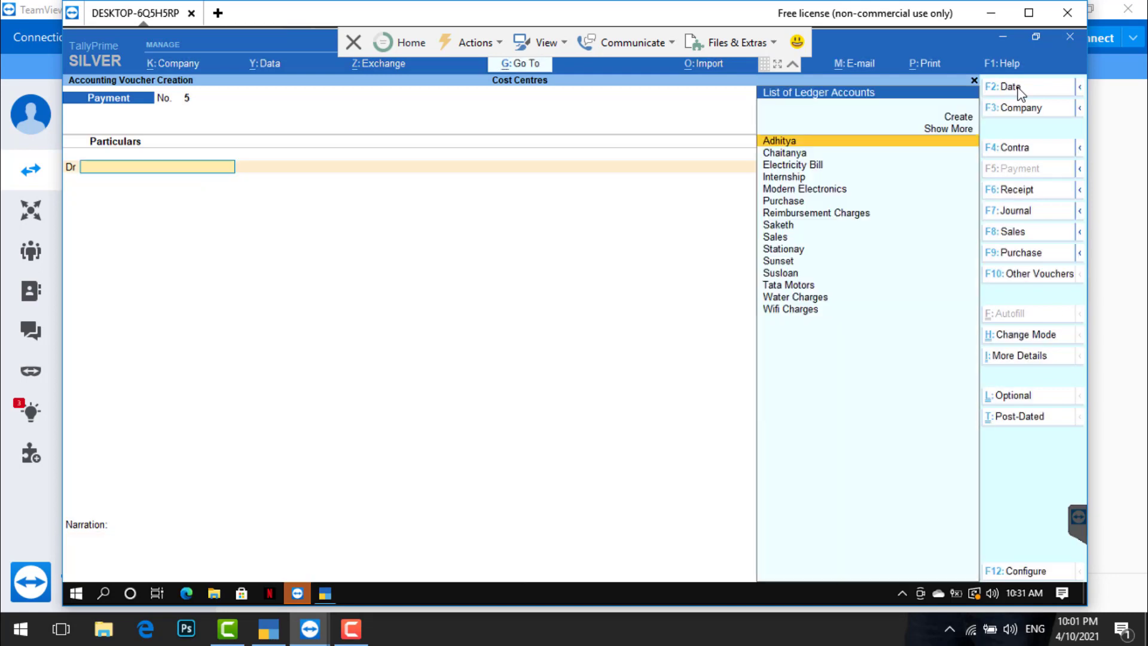
- Debit the Modern Electronics ledger with 550 in payment voucher 5
key("Down")
key("Down")
key("Down")
key("Down")
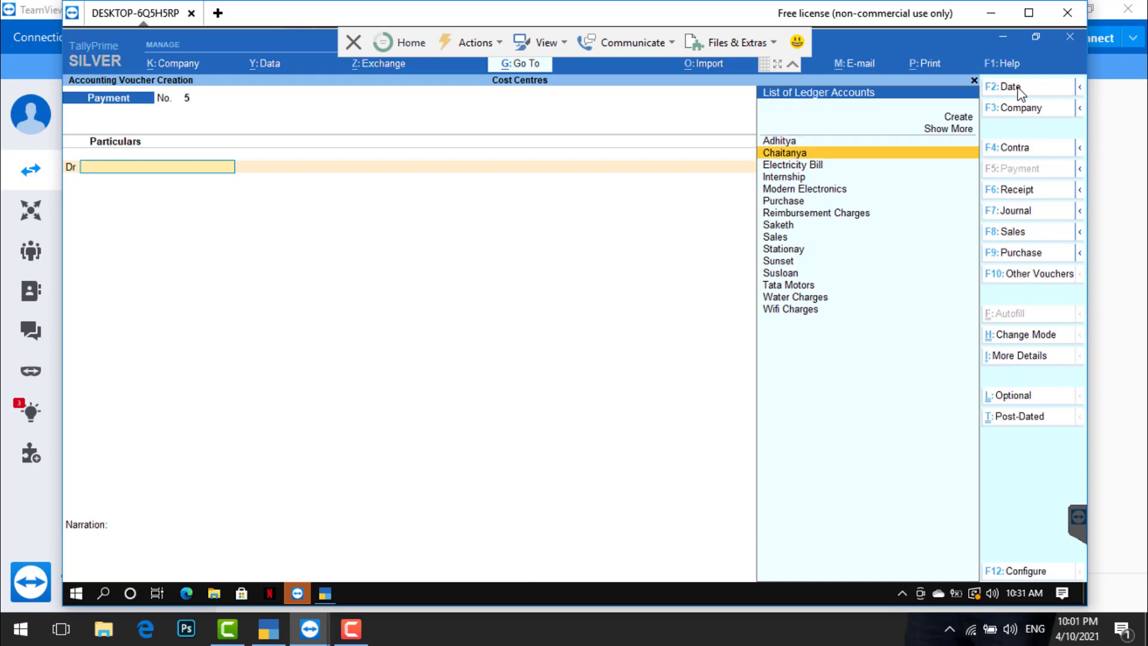
key("Return")
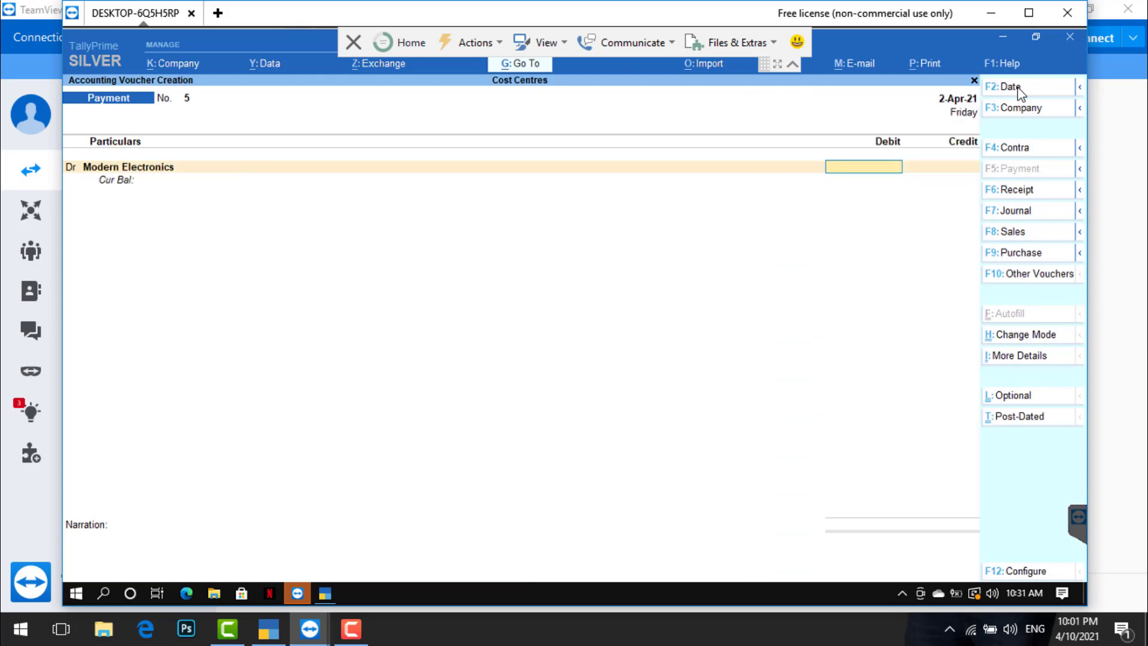
type("550")
key("Return")
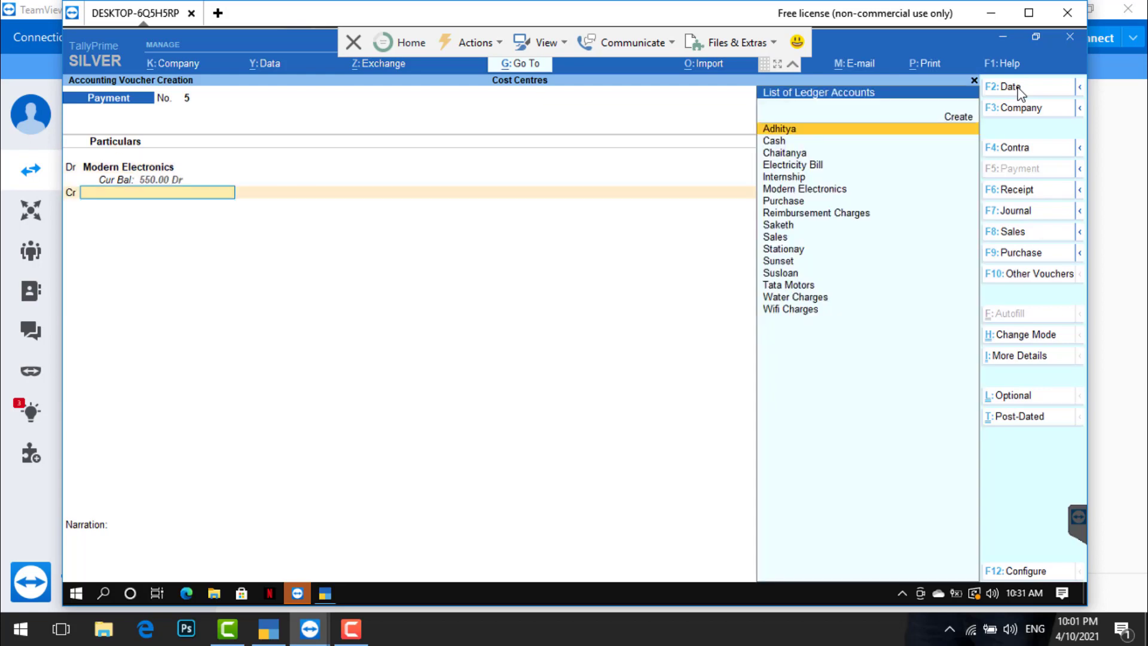
- Credit Cash with 550 in the Modern Electronics payment, leave the narration blank and save the voucher
type("ca")
key("Return")
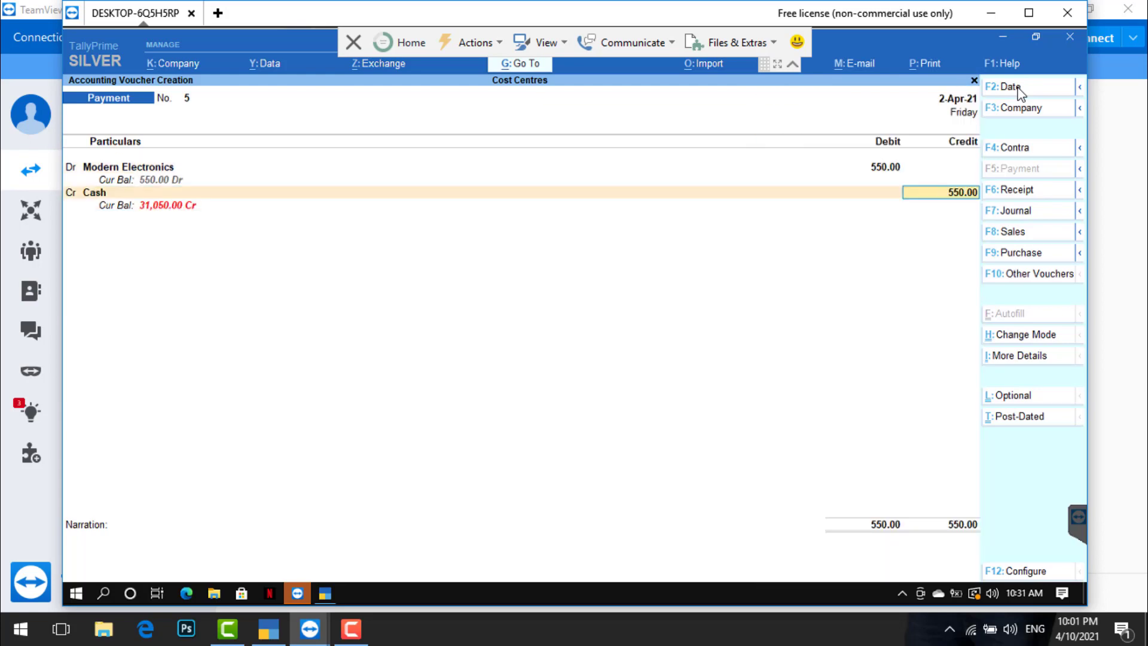
key("Return")
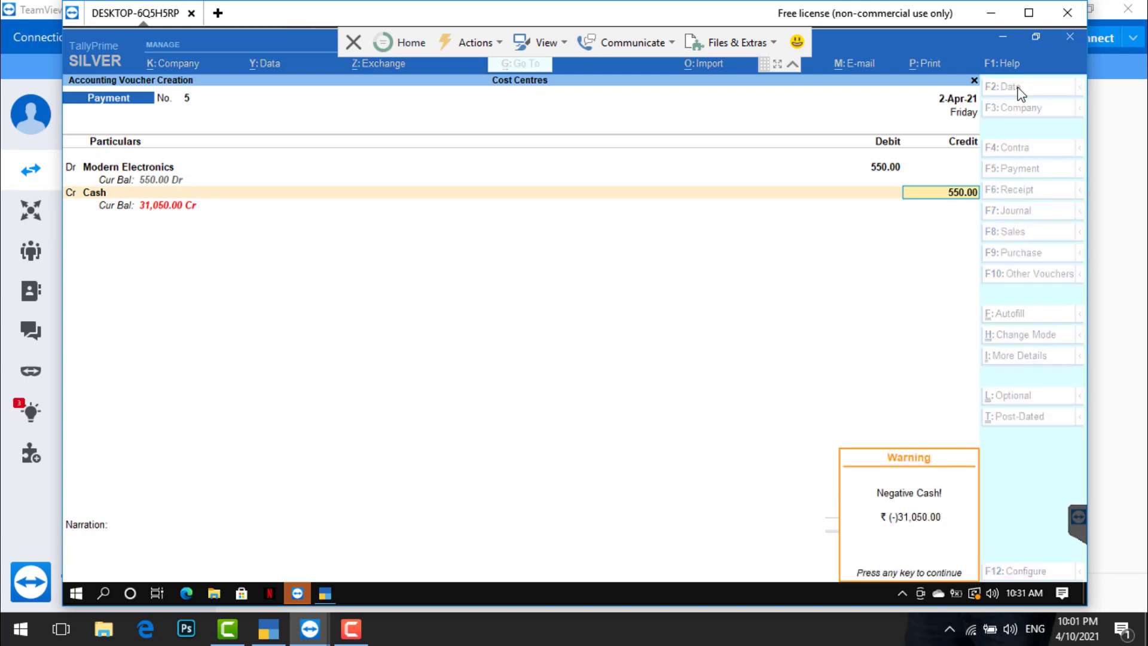
key("Return")
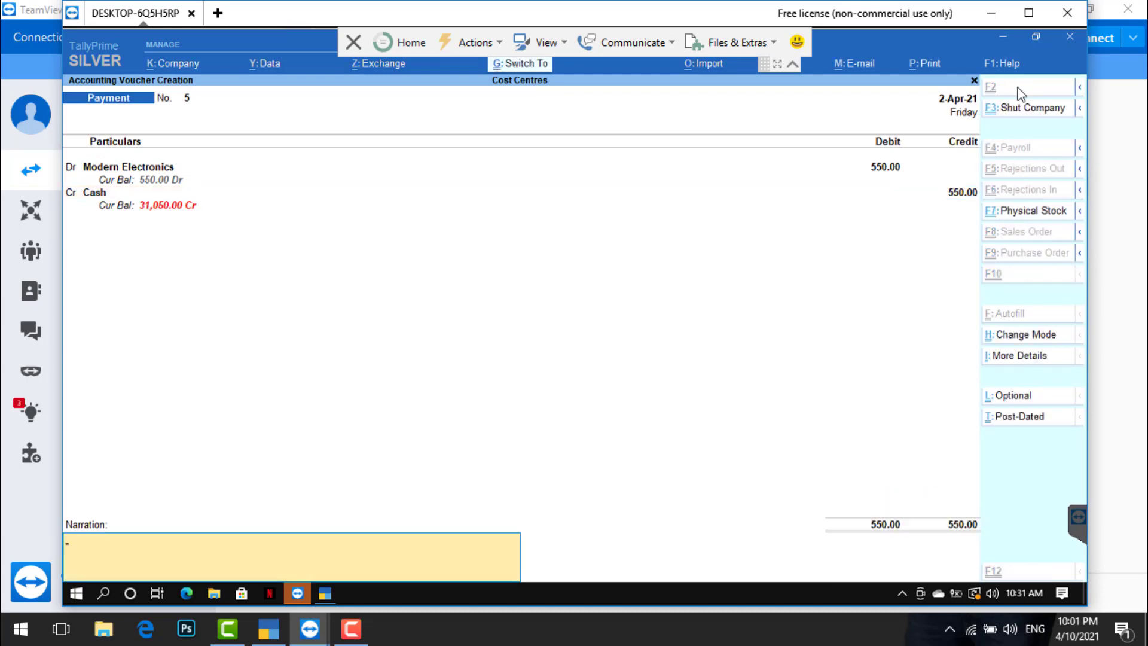
key("ctrl+a")
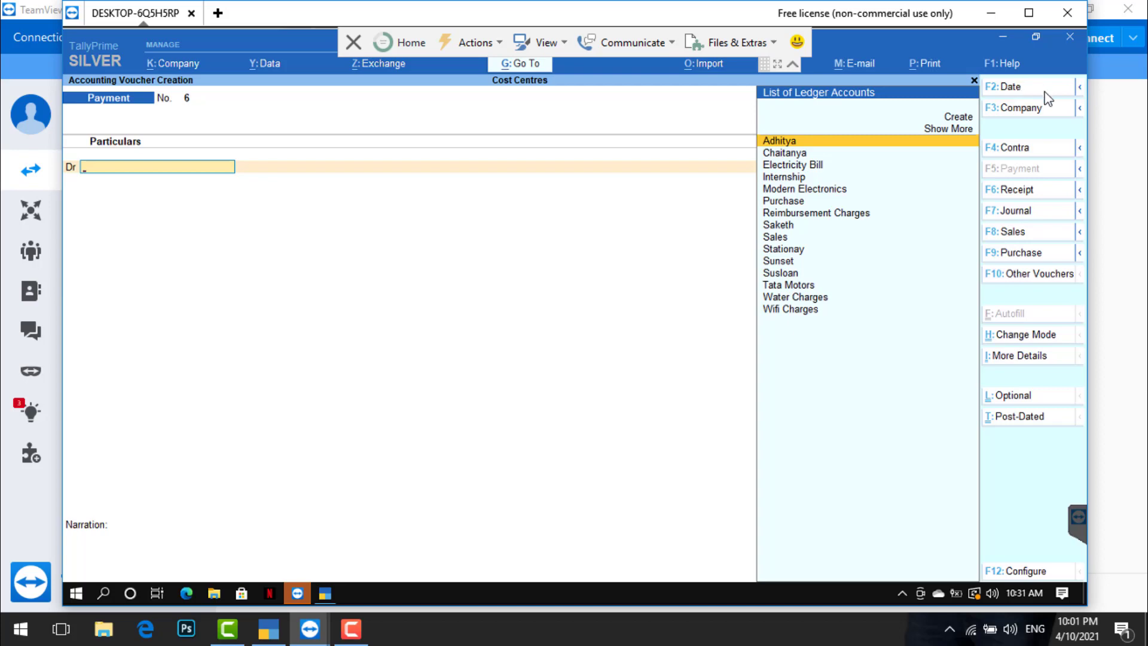
- Switch to a receipt voucher and credit the Susloan ledger with 1,50,000
left_click(1030, 190)
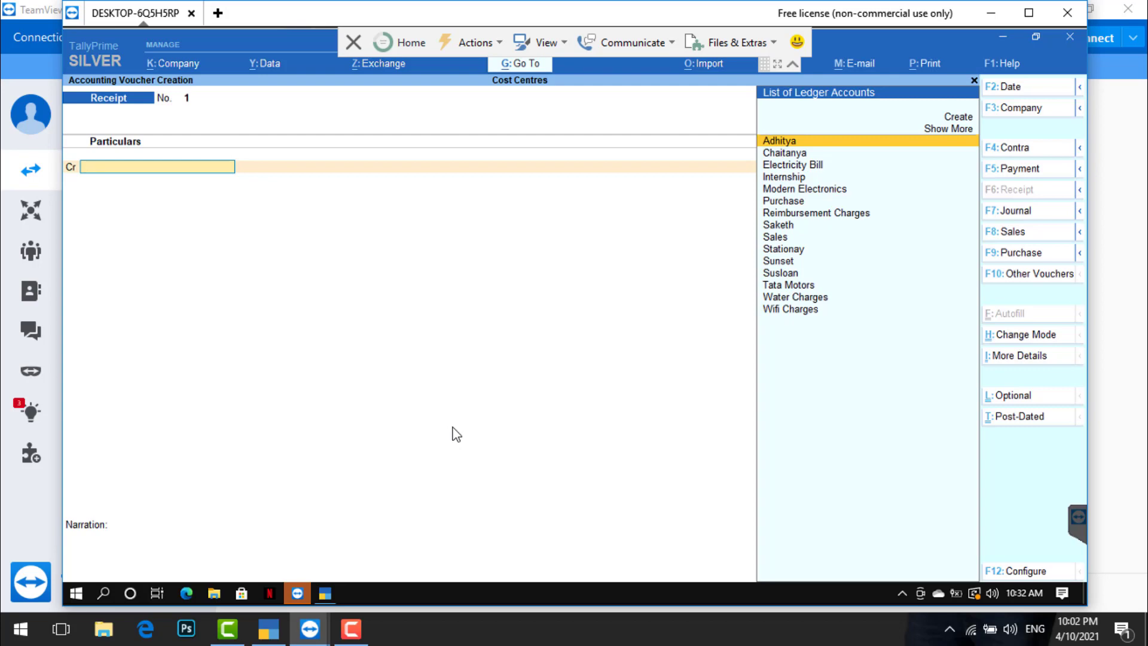
type("Sus")
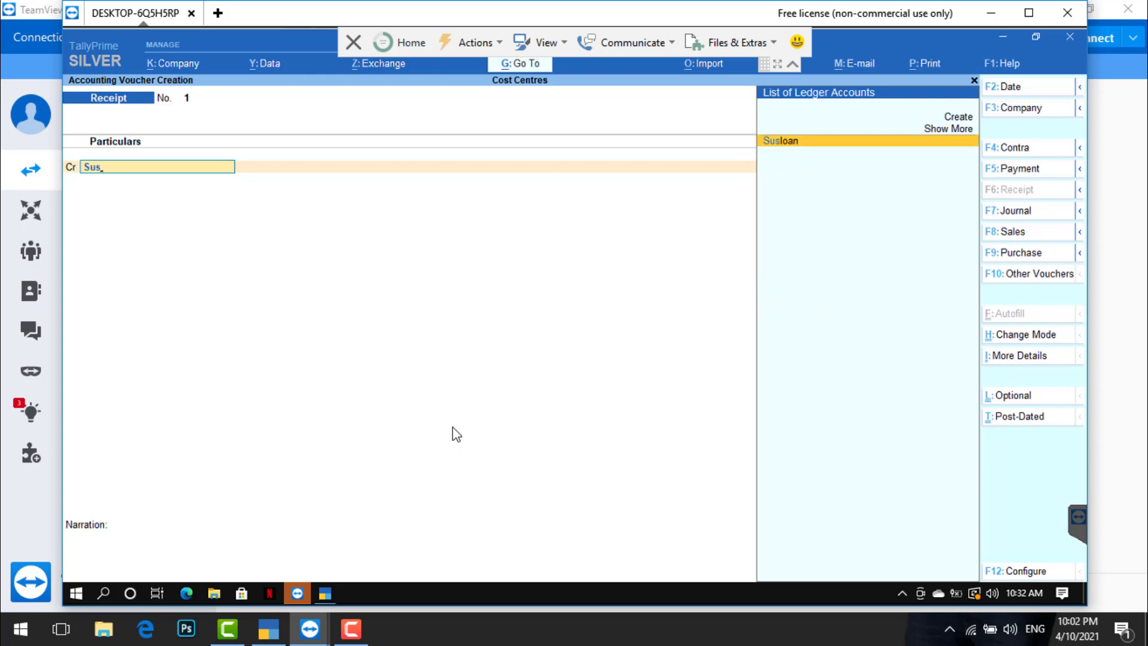
key("Return")
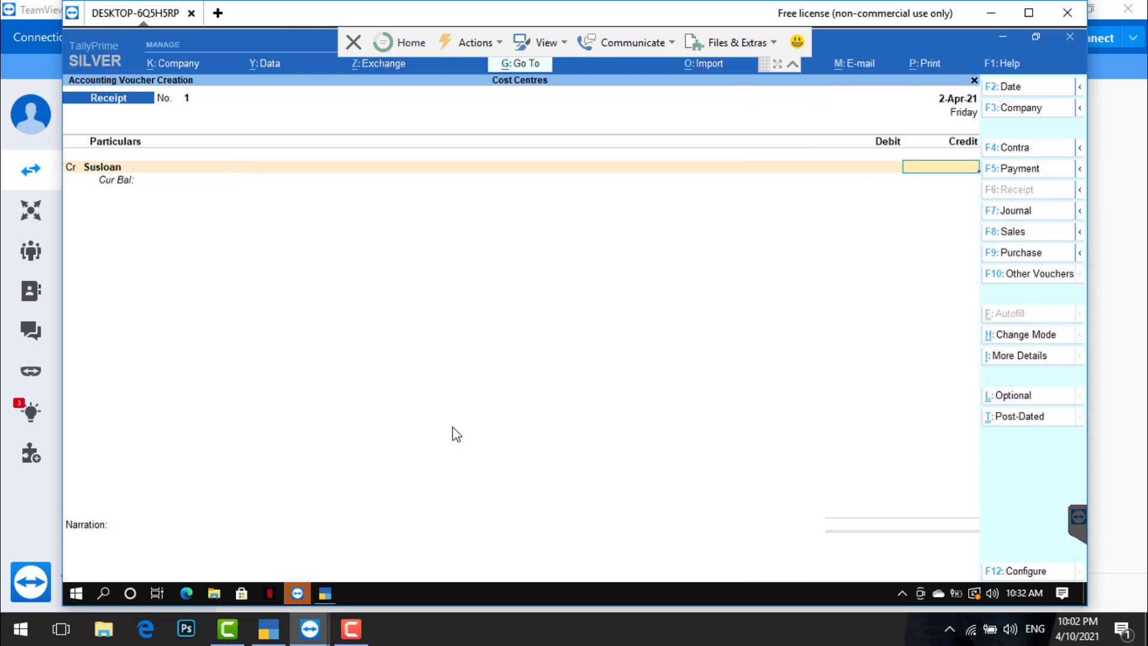
type("1,")
type("50,000")
key("Return")
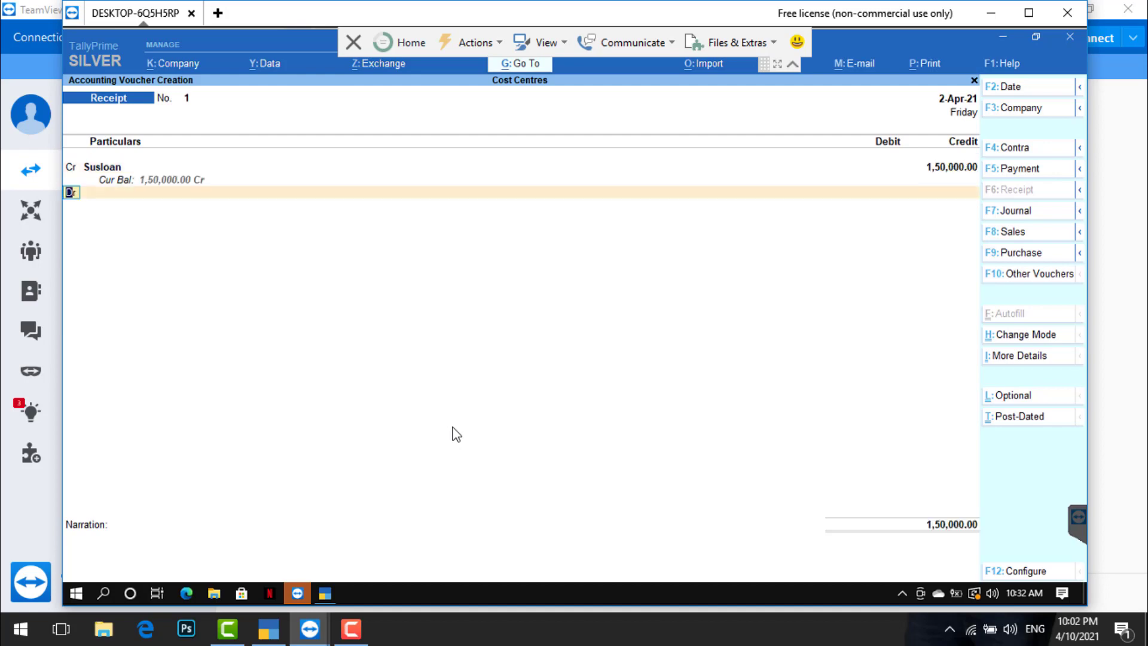
- Debit Cash with 1,50,000 in the Susloan receipt, leave the narration blank and save the voucher
key("Return")
type("cash")
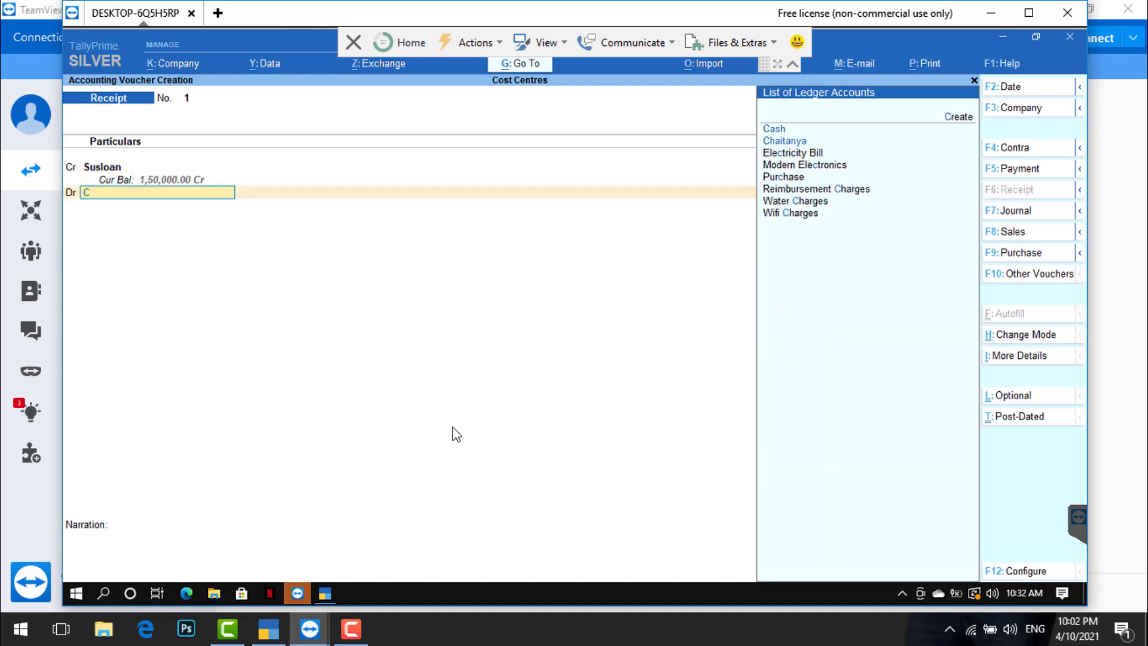
key("Return")
key("Return")
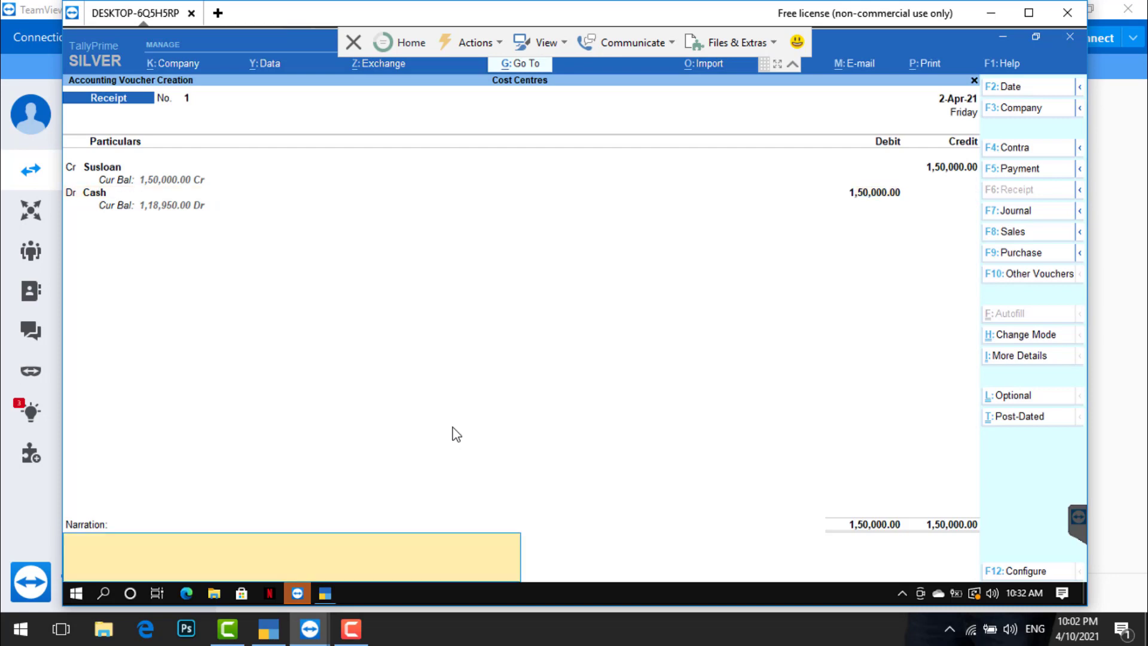
key("ctrl+a")
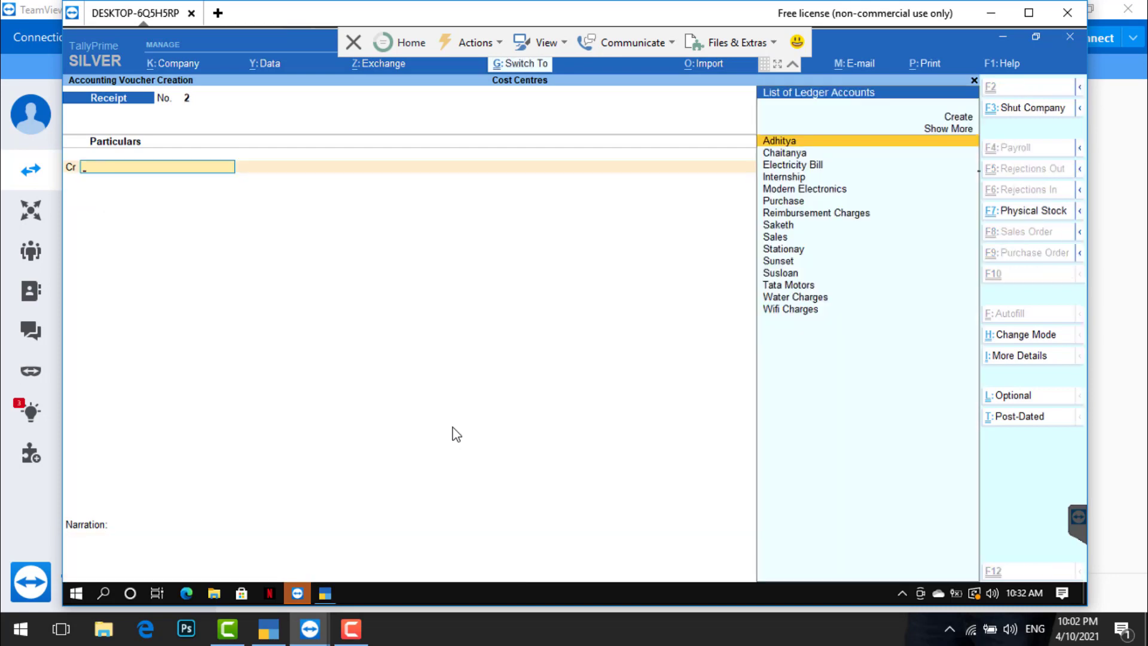
- Credit the Sunset ledger with 2,50,000 in receipt voucher 2
key("Return")
key("BackSpace")
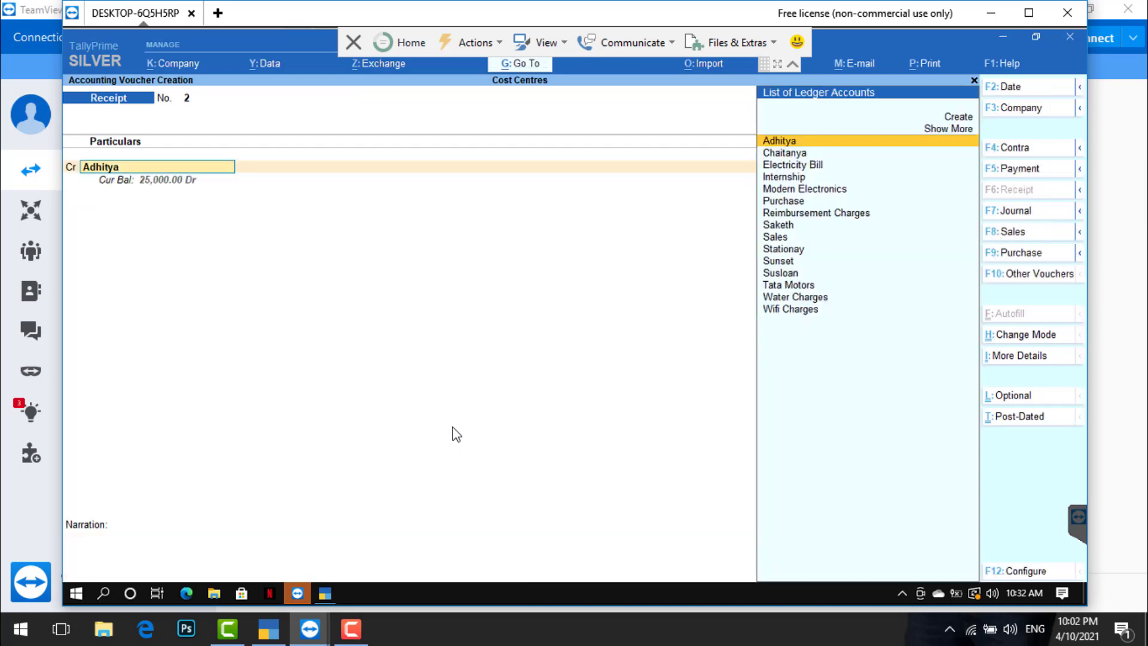
type("Suns")
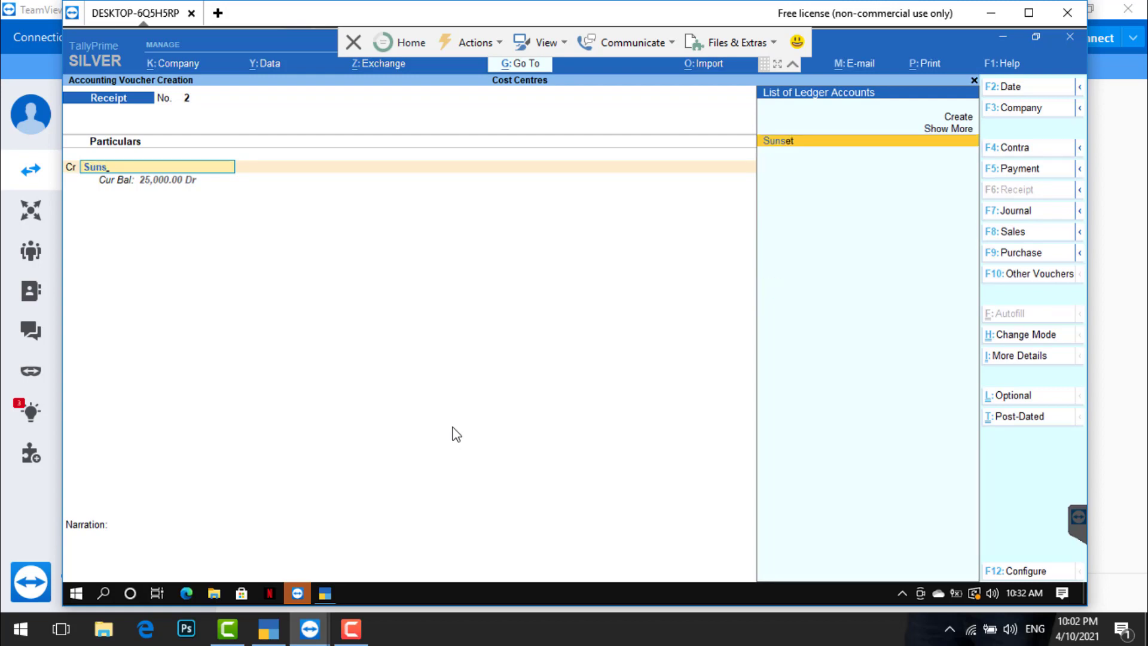
key("Return")
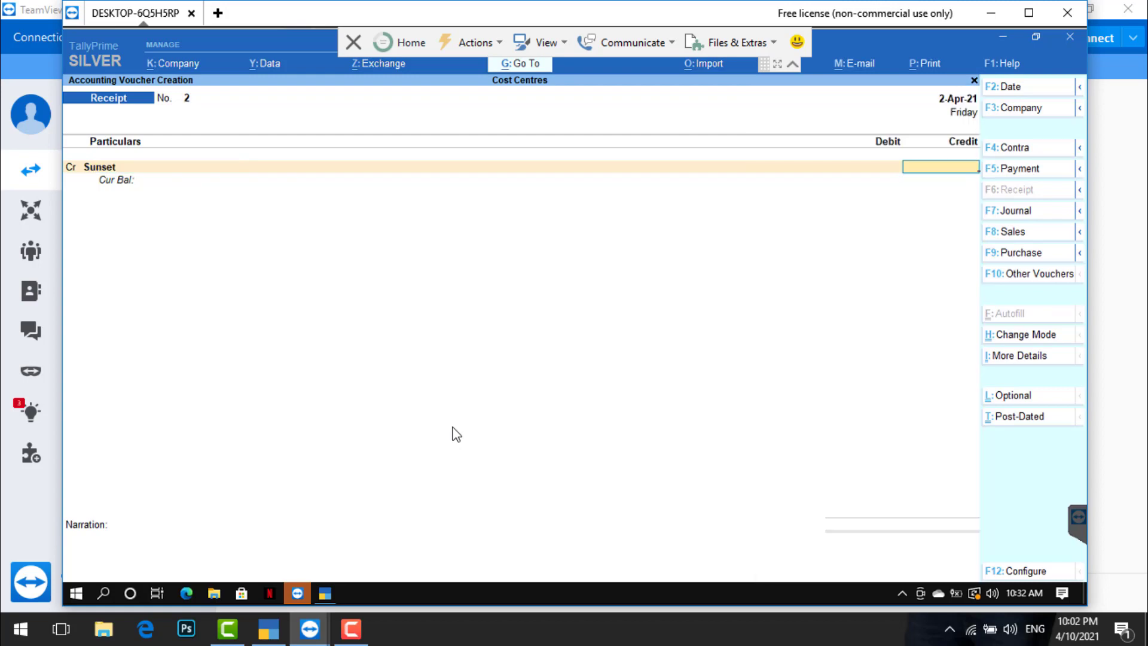
type("250000")
key("Return")
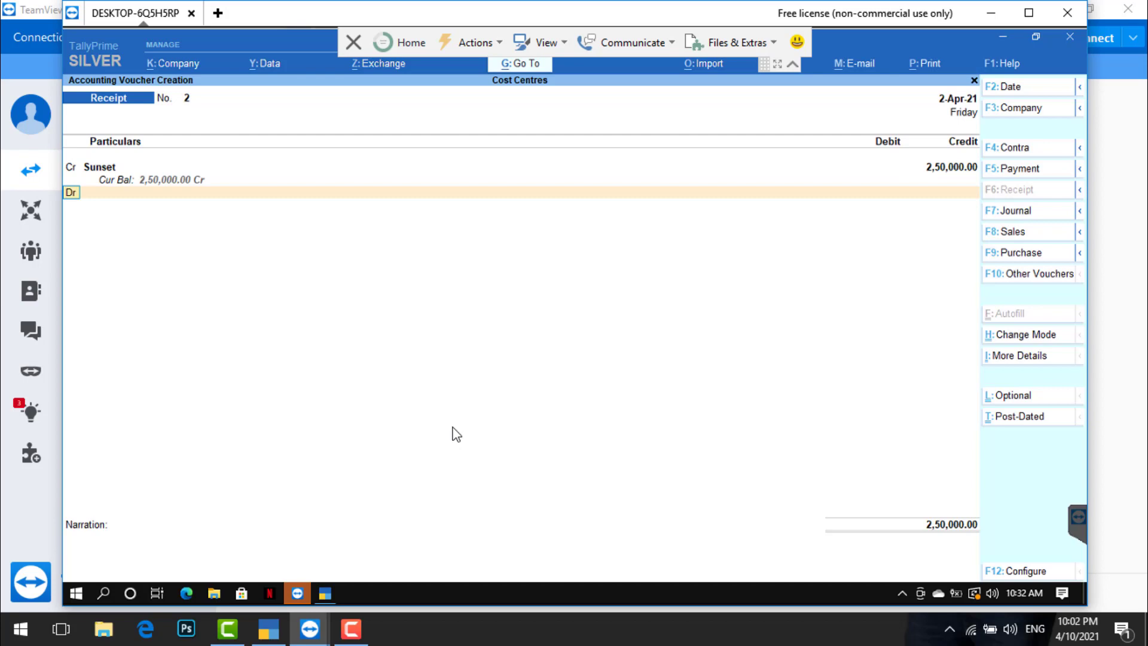
- Debit Cash with 2,50,000 in the Sunset receipt, leave the narration blank and save the voucher
key("Return")
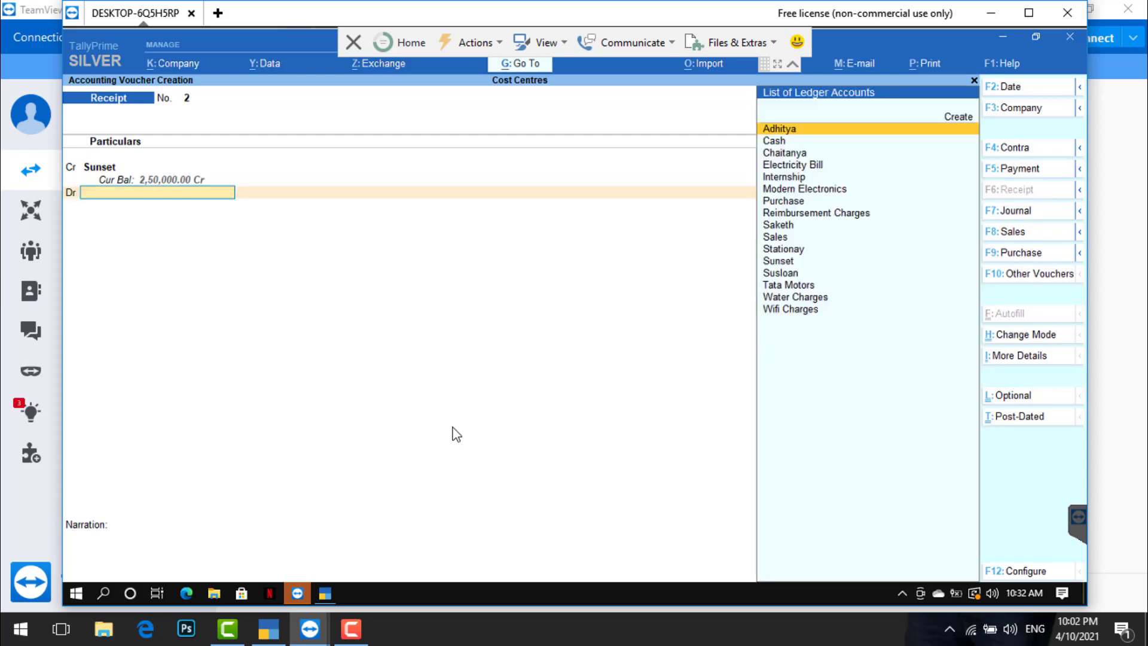
type("Cas")
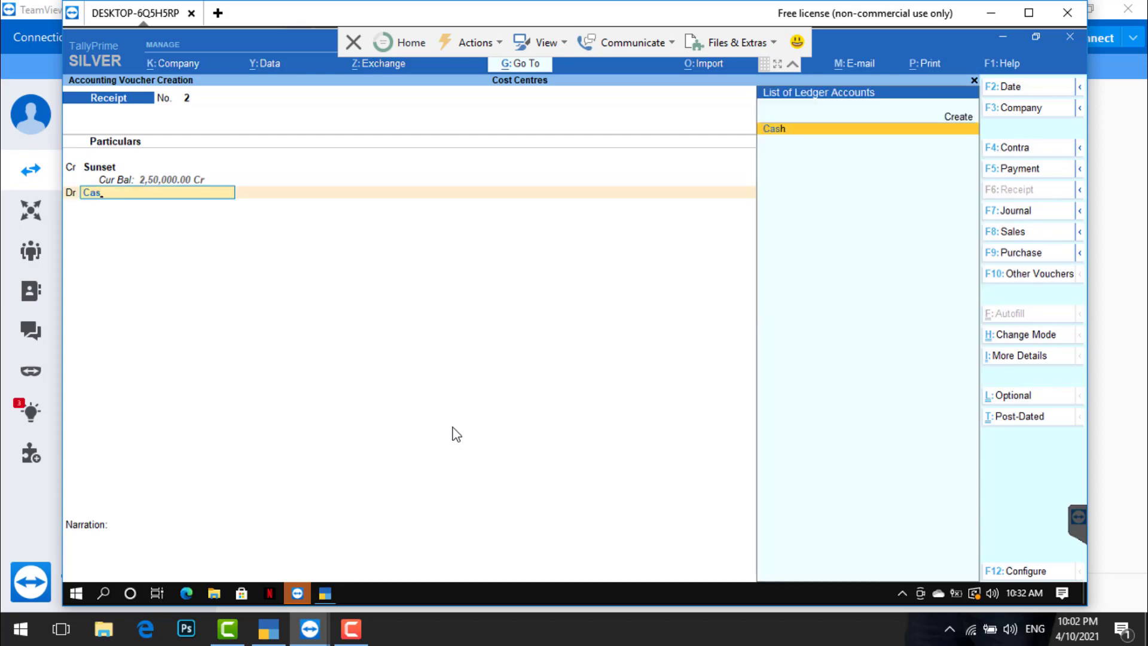
key("Return")
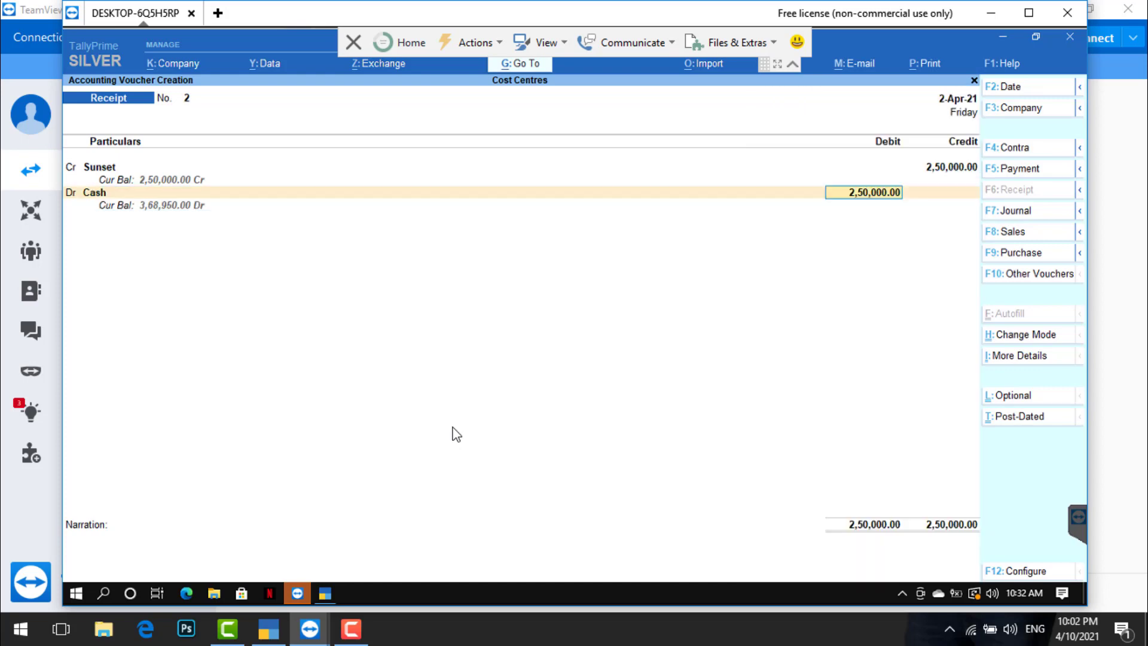
key("Return")
key("Return")
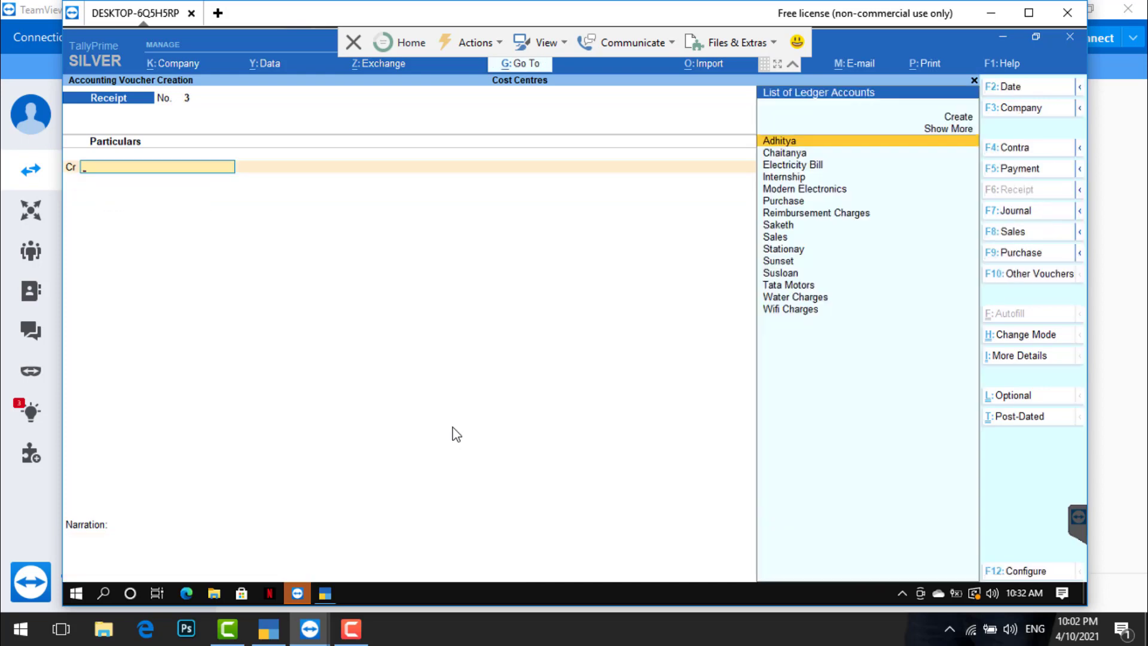
- Credit the Tata Motors ledger with 45,000 in receipt voucher 3
type("Ta")
key("Return")
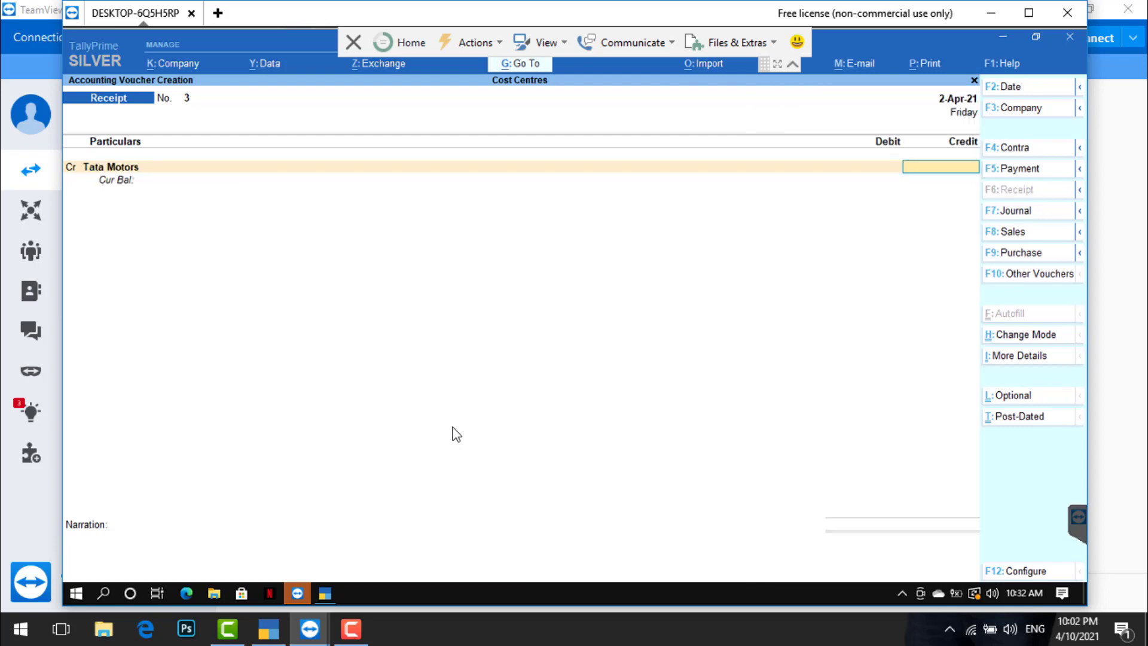
type("45000")
key("Return")
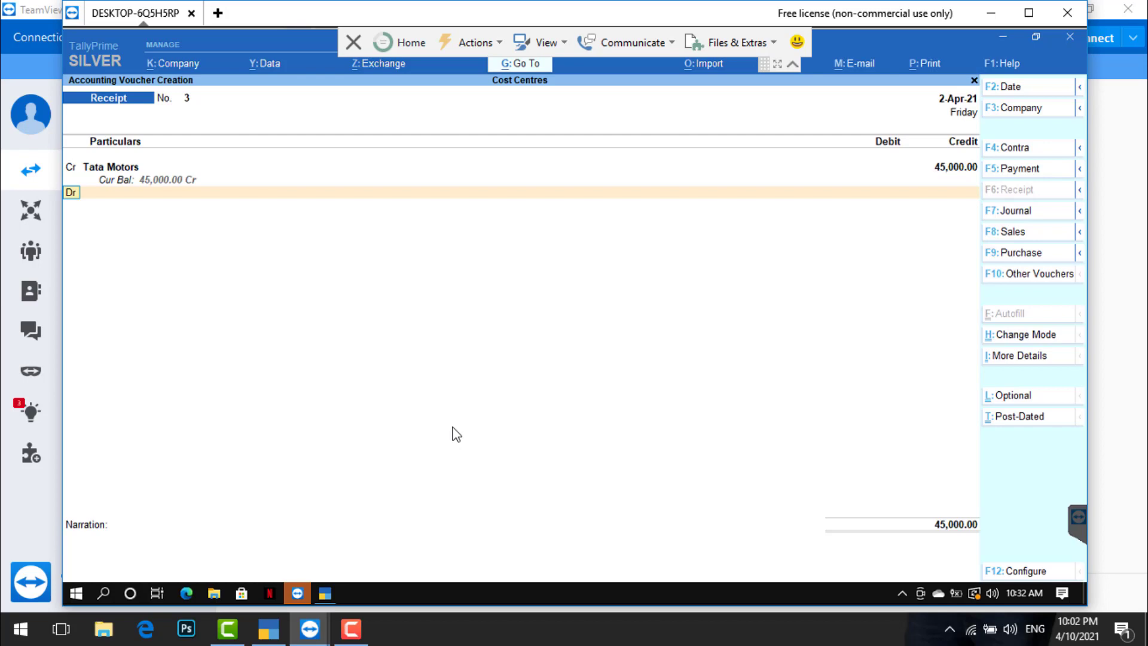
- Debit Cash with 45,000 in the Tata Motors receipt, leave the narration blank and save the voucher
key("Return")
type("Cas")
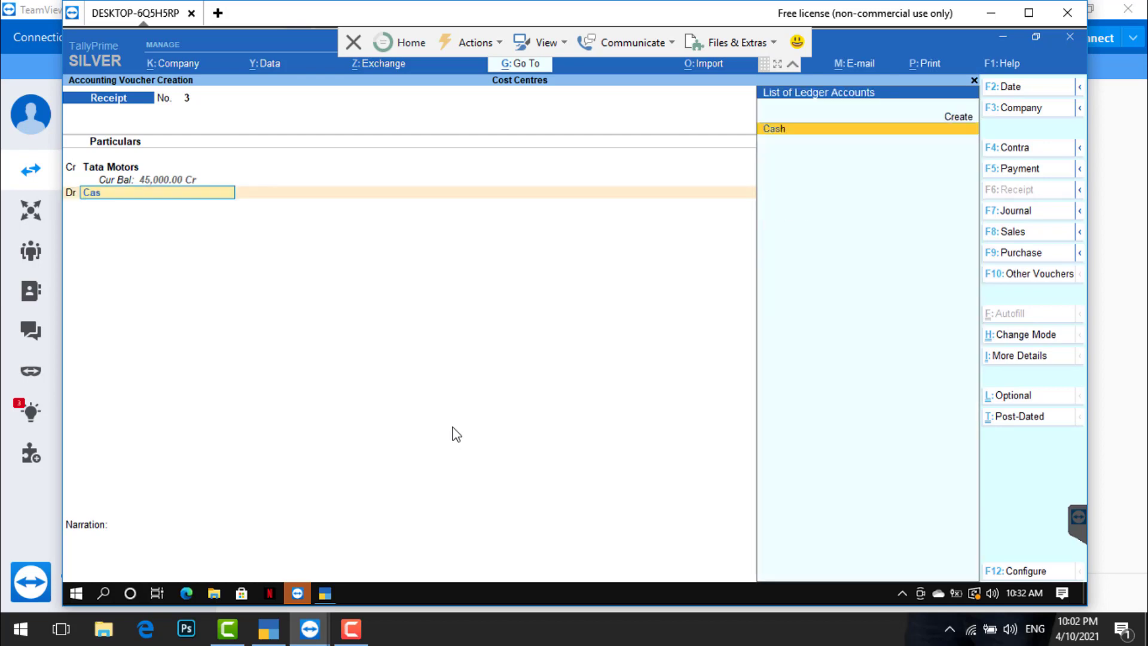
key("Return")
key("Return")
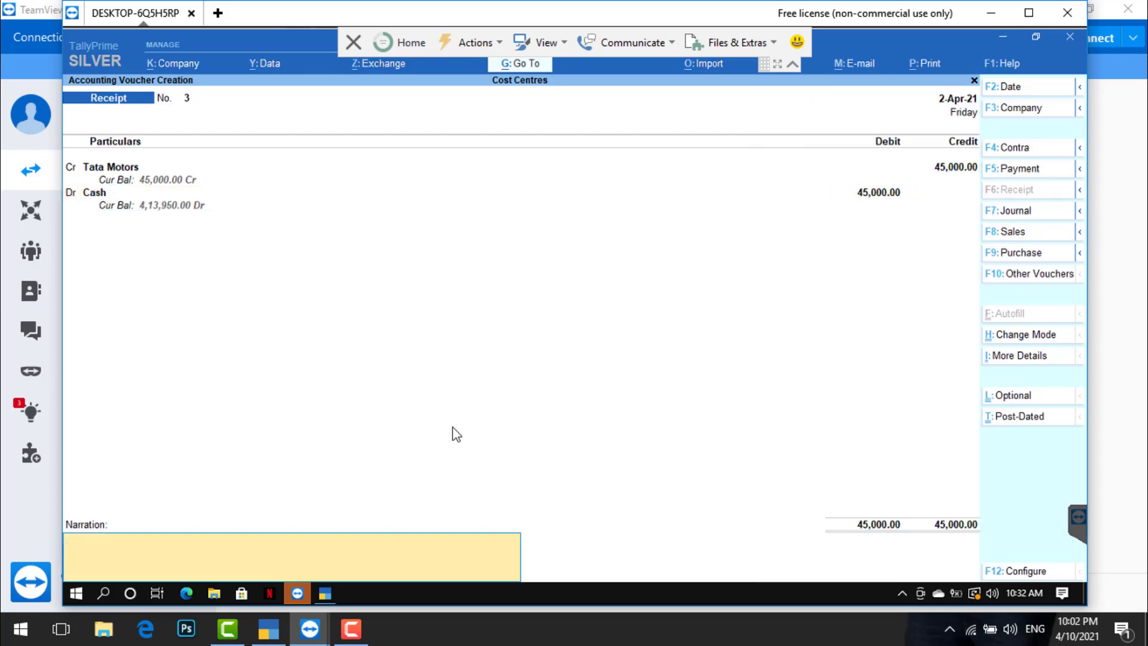
key("Return")
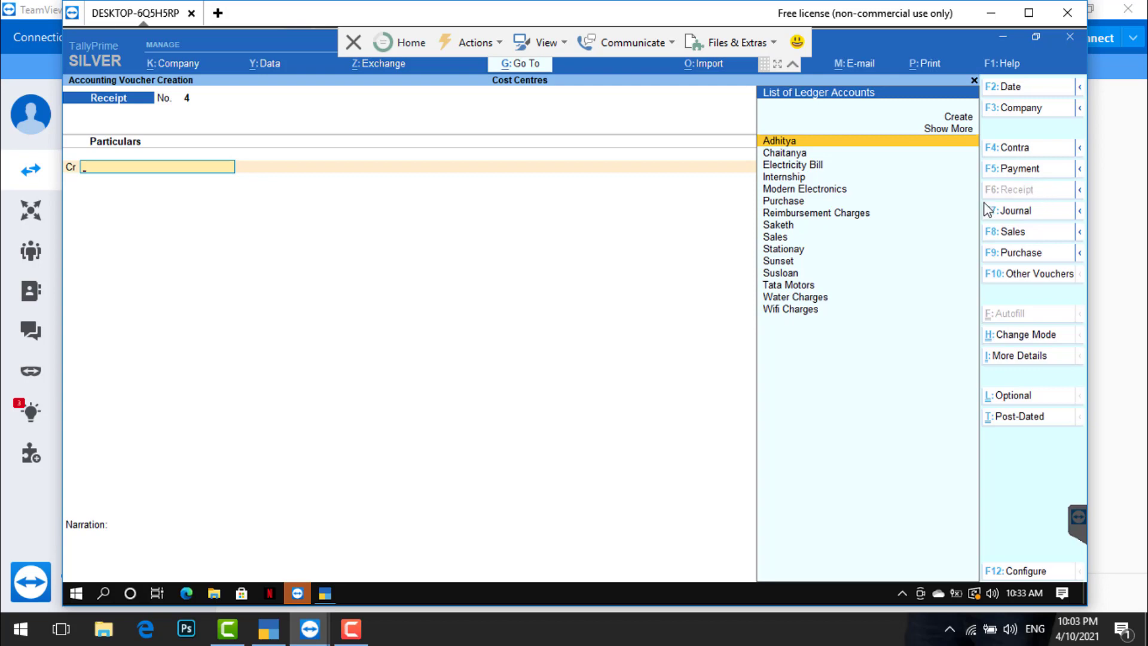
- Review the Profit & Loss A/c of the Cost Centres company in detailed form and return to the Gateway
key("Escape")
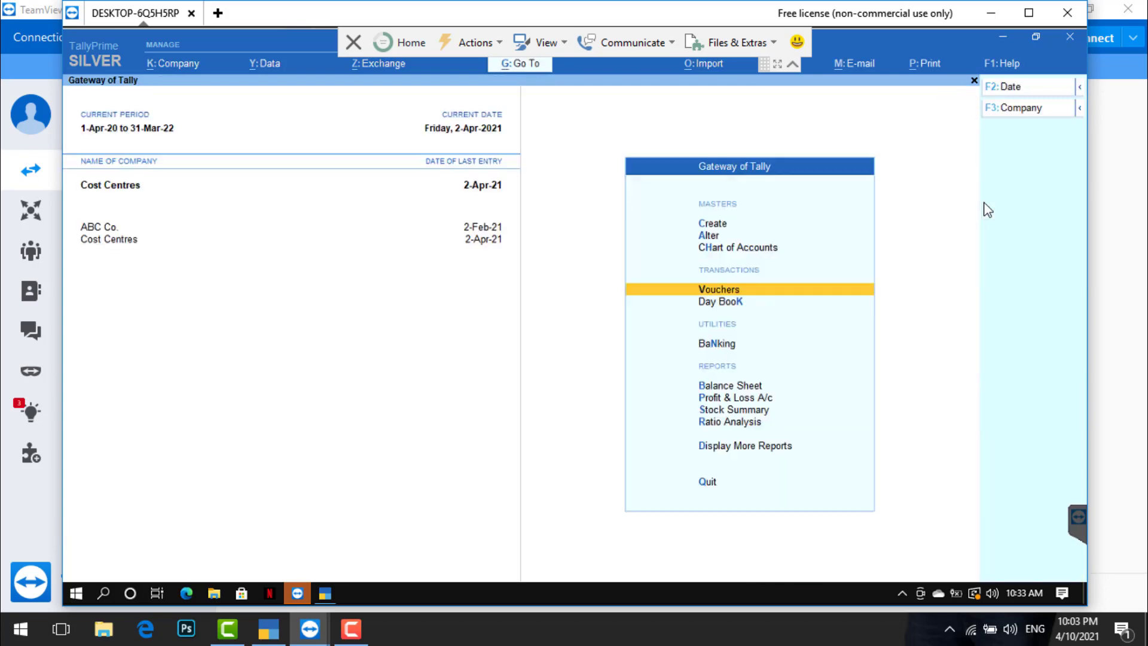
key("Down")
key("Down")
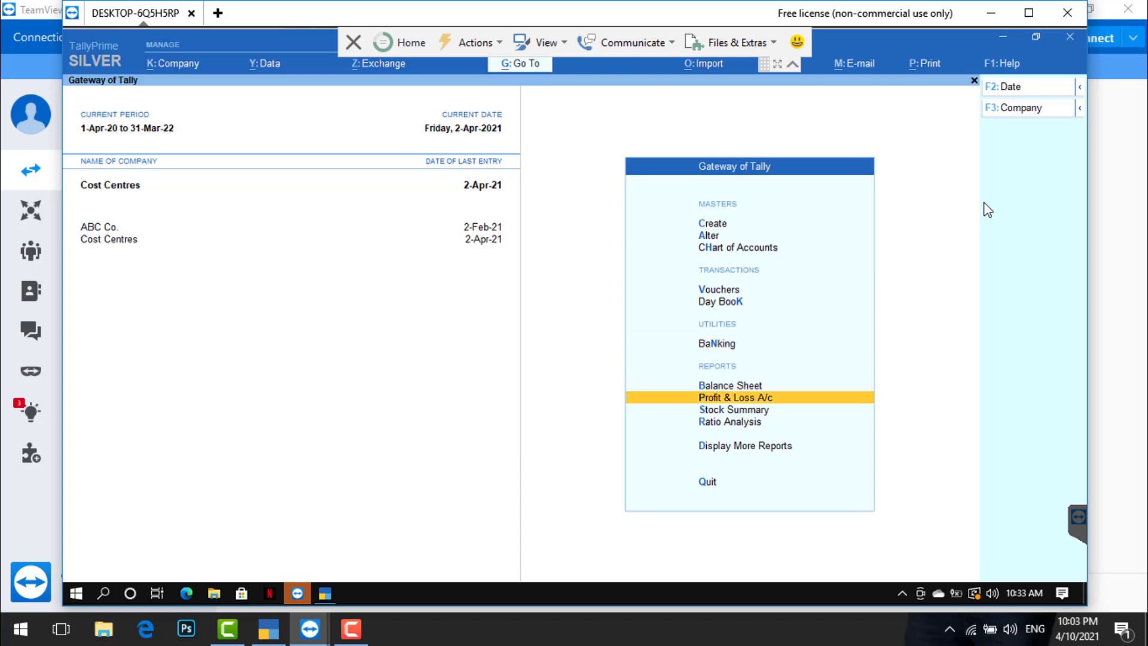
key("Return")
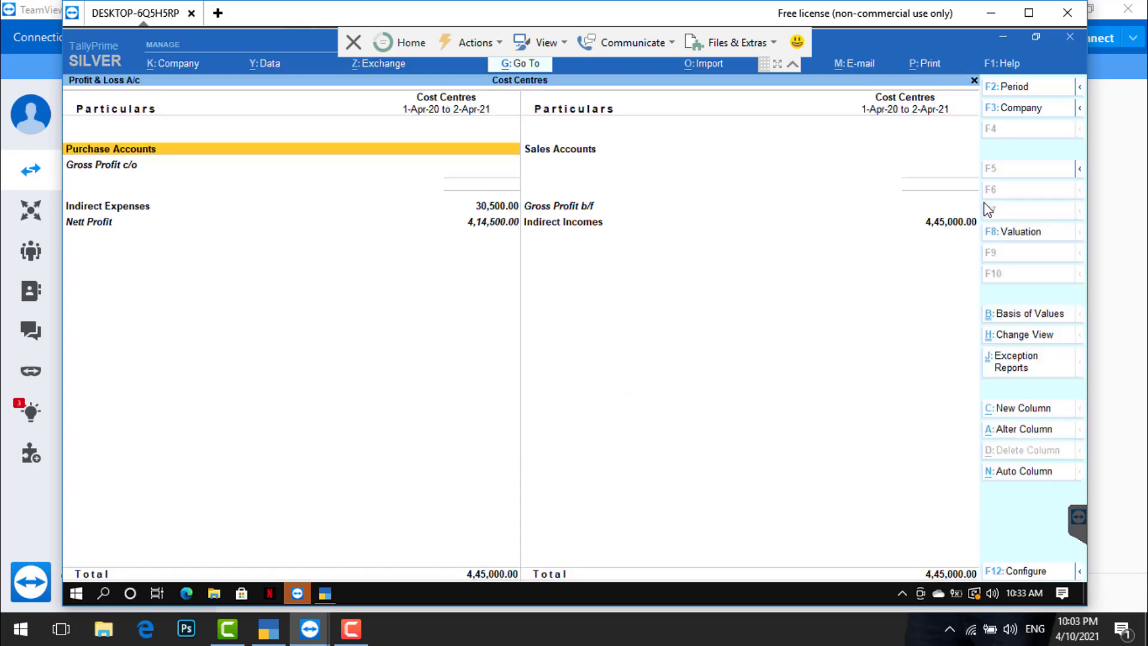
key("alt+F5")
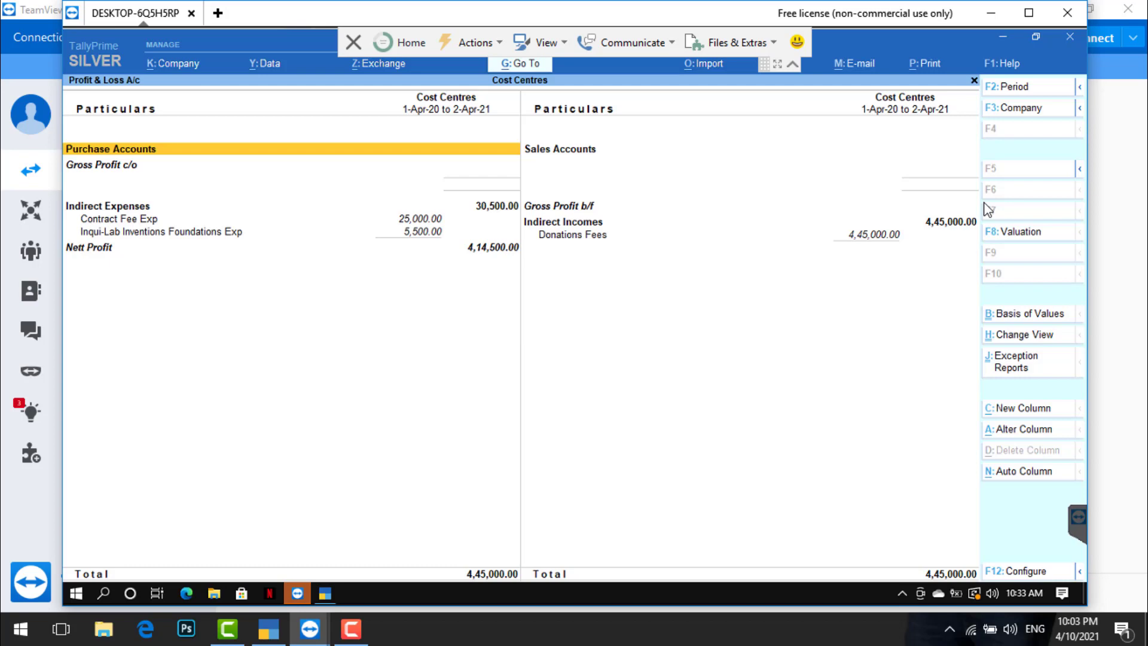
key("Escape")
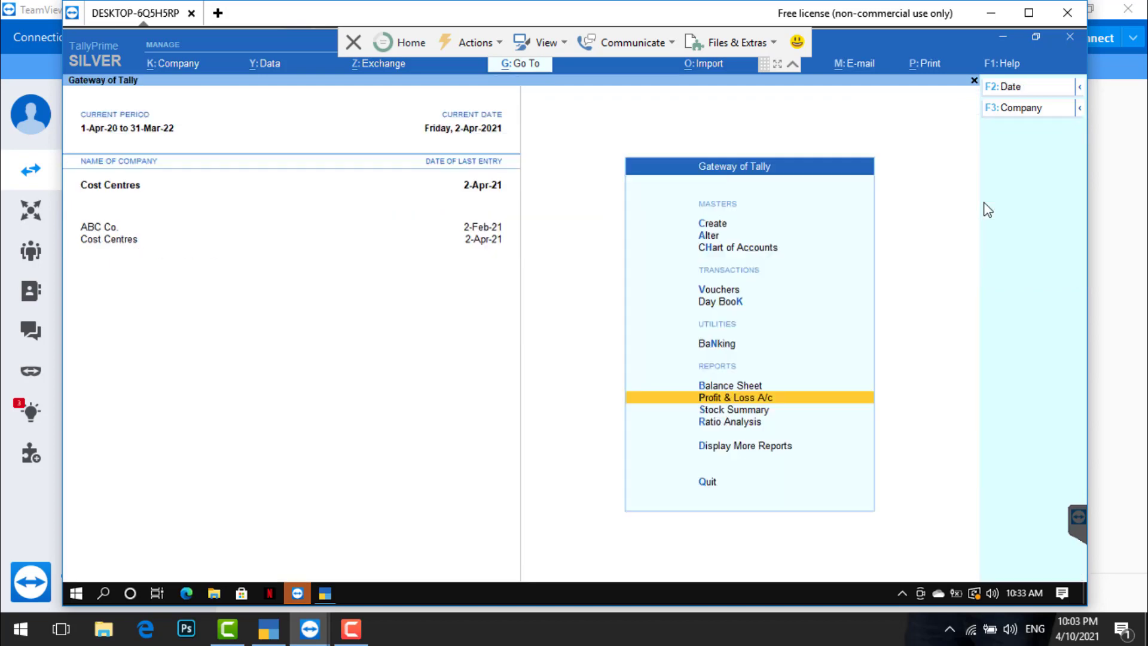
- Reopen voucher entry and start a new purchase voucher
key("Up")
key("Up")
key("Up")
key("Up")
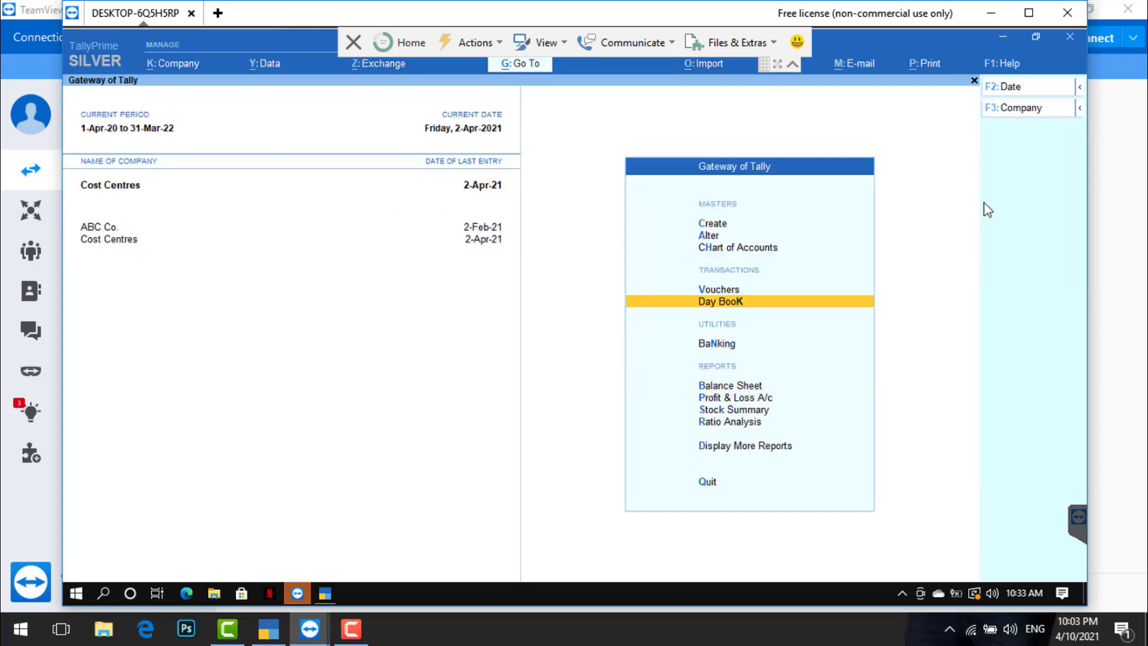
key("Return")
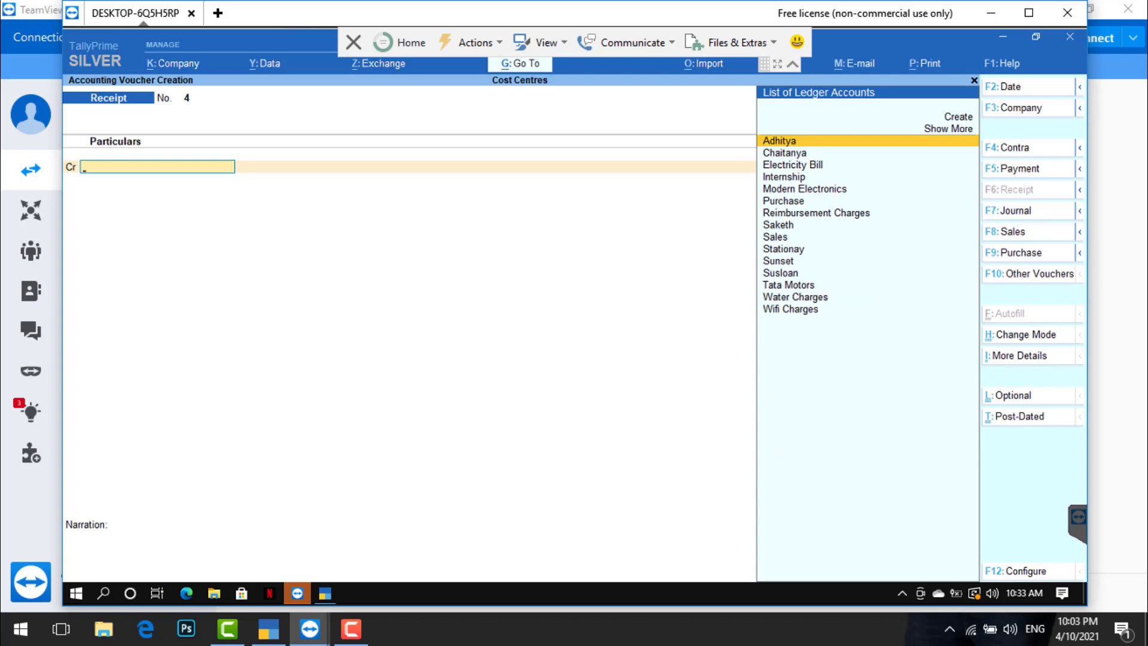
left_click(1022, 252)
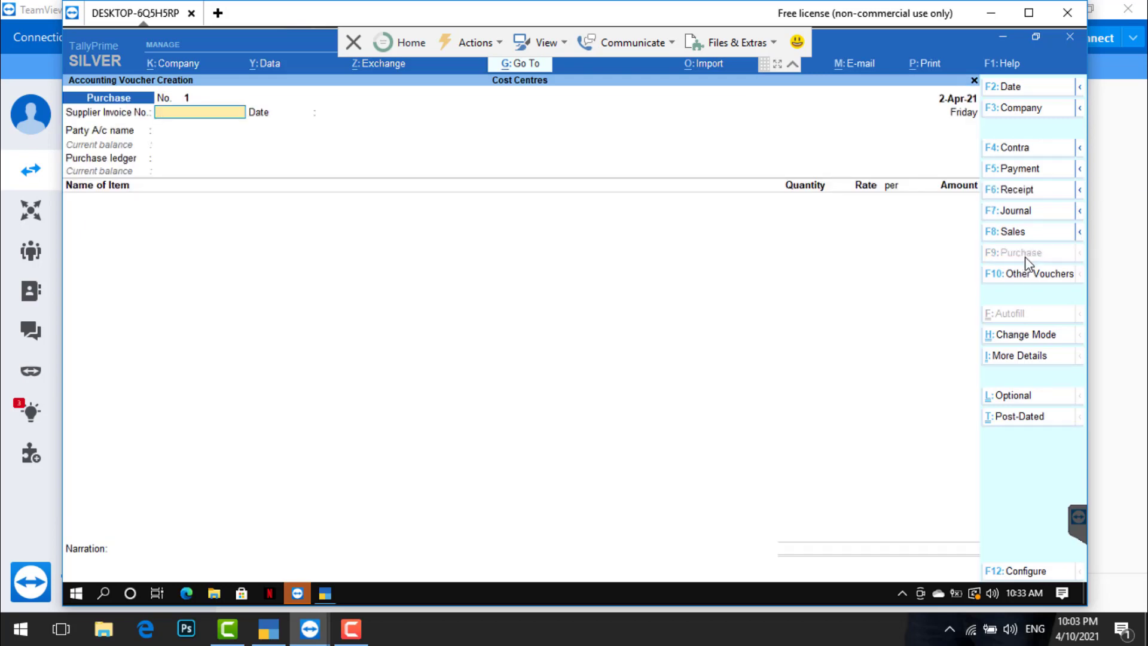
left_click(1052, 281)
key("BackSpace")
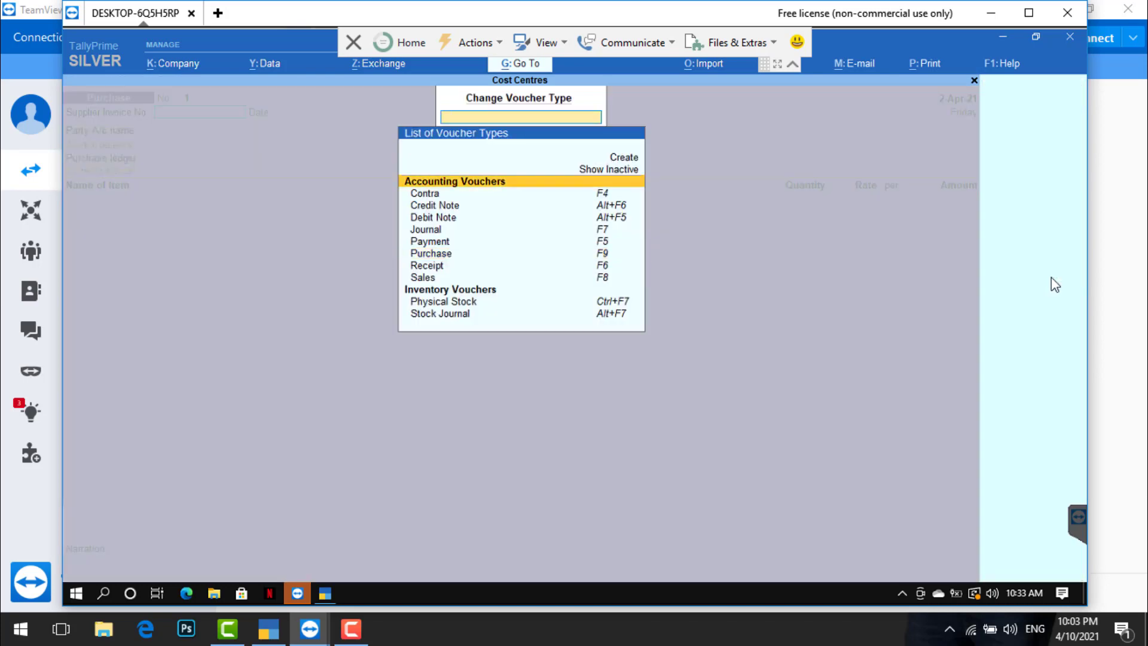
key("Escape")
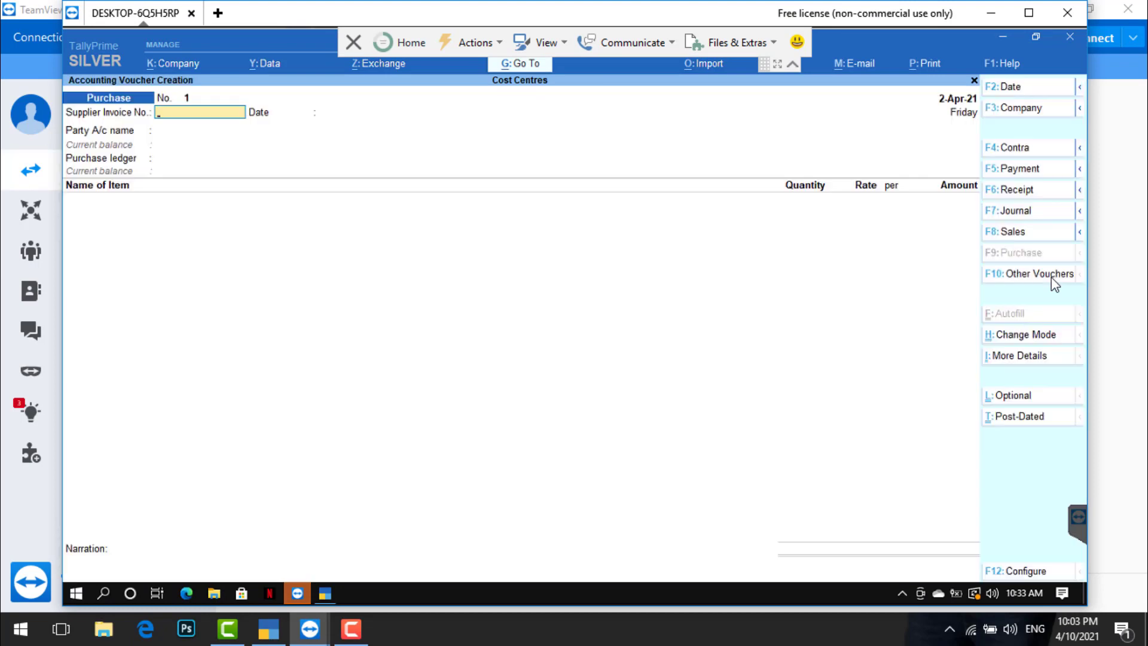
- Change the purchase voucher's mode to As Voucher and leave the supplier invoice number and date blank
left_click(1040, 336)
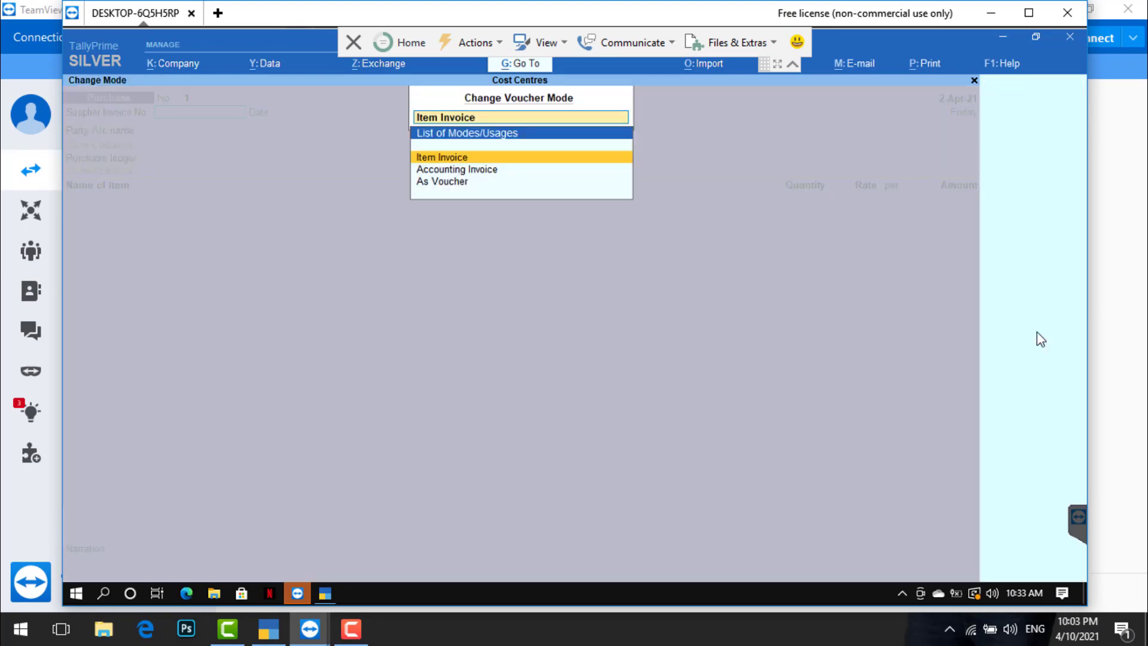
key("Down")
key("Down")
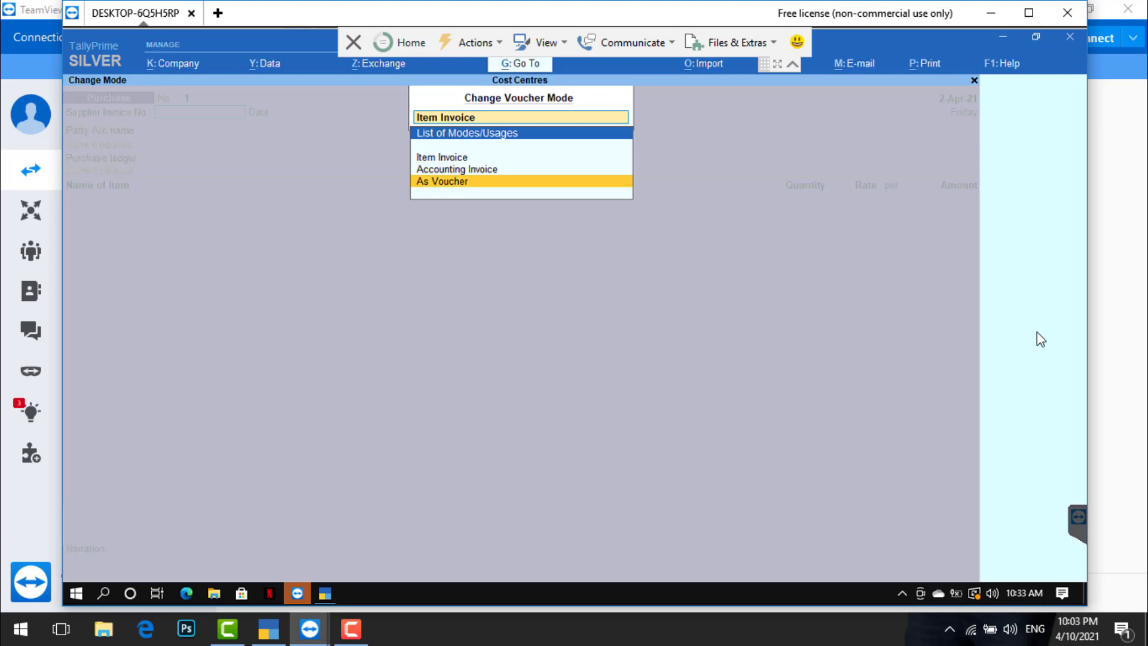
key("Return")
key("Return")
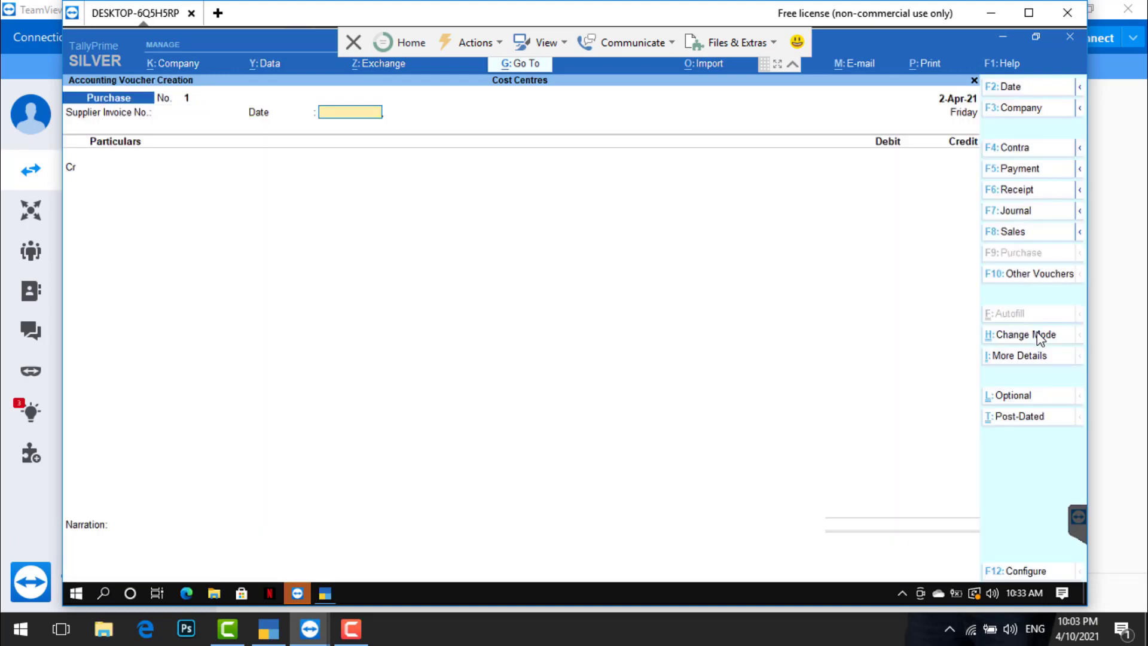
key("Return")
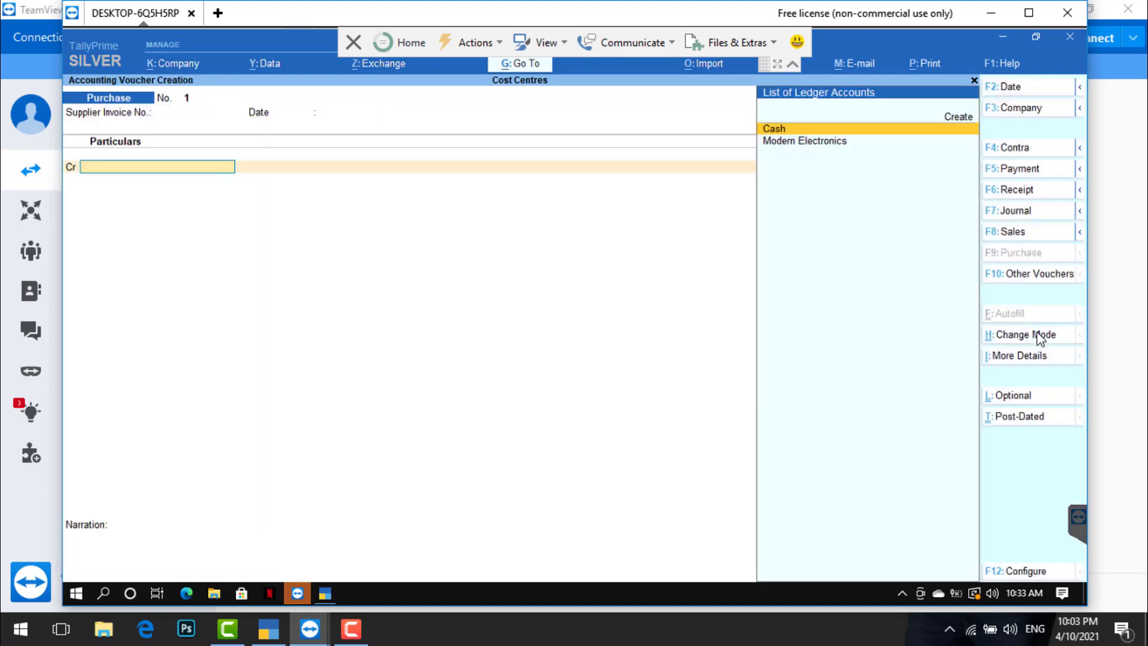
- Choose Modern Electronics as the credited ledger, leave the receipt details blank and accept the default party details
key("Down")
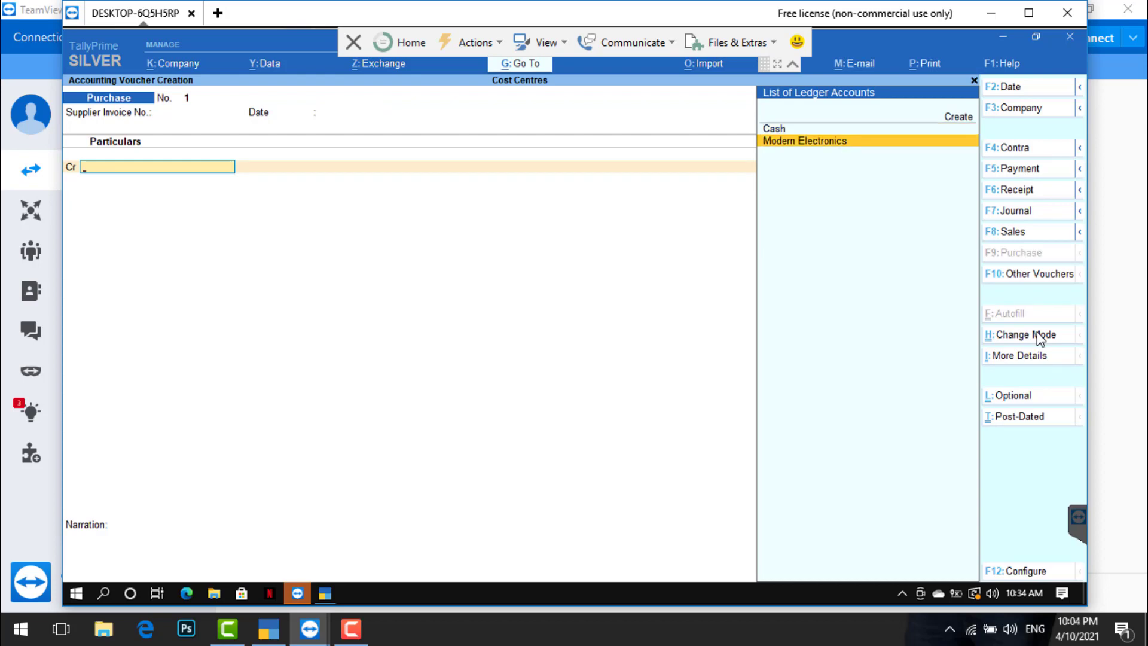
key("Return")
key("Return")
key("Return")
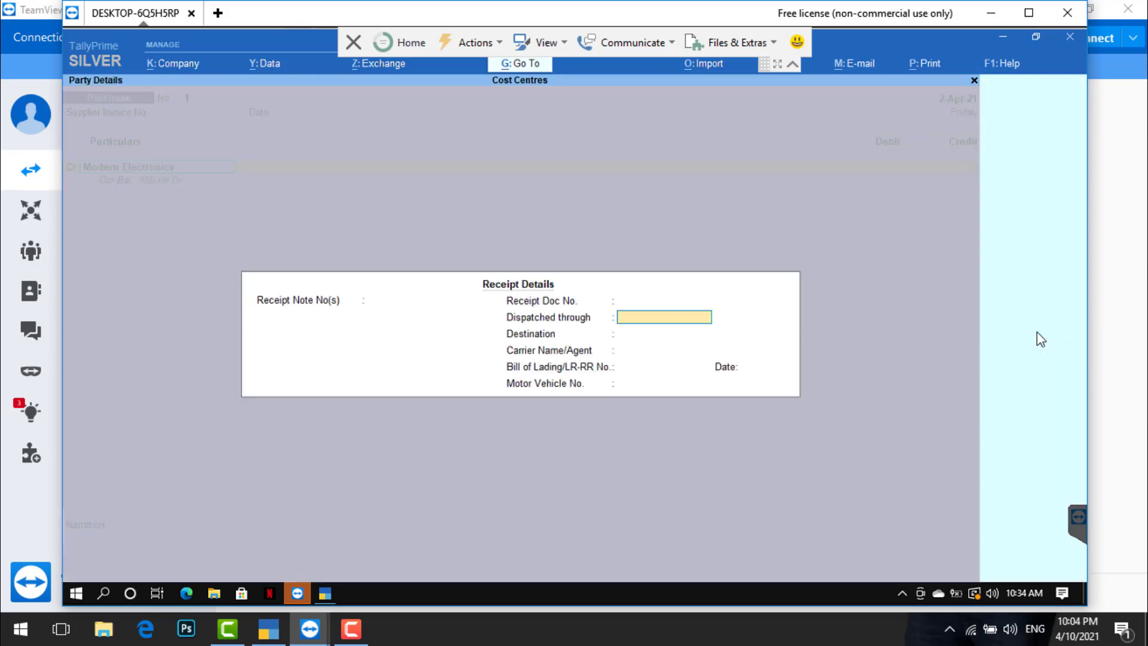
key("Return")
key("Return")
key("Return")
key("Return")
key("Return")
key("Return")
key("Return")
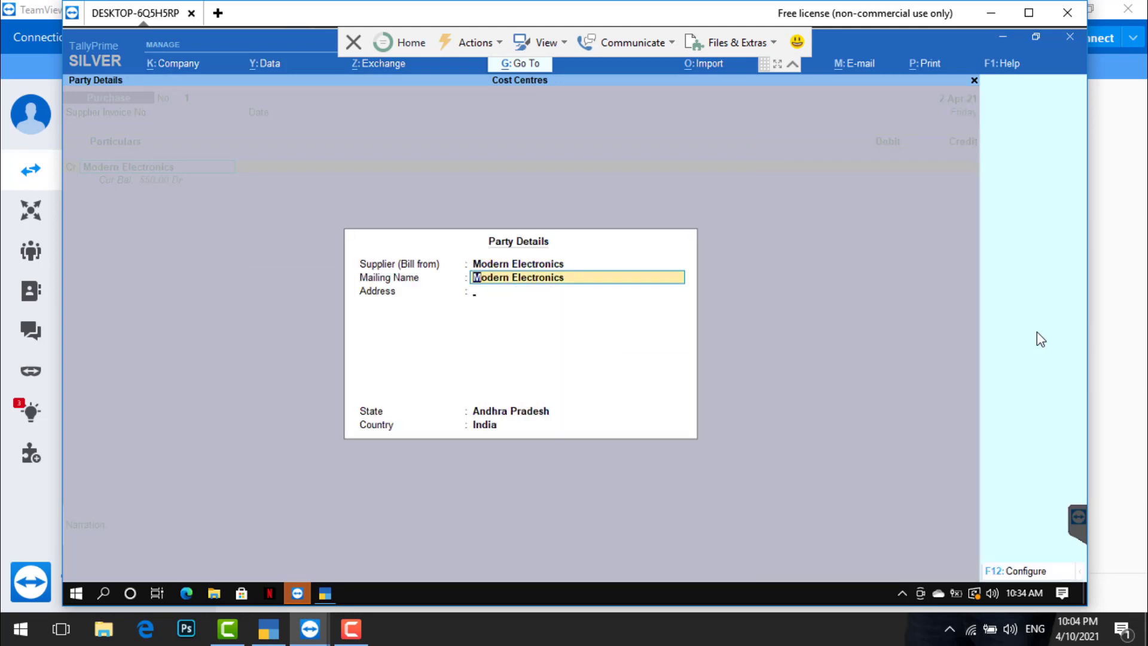
key("Return")
key("Return")
key("Return")
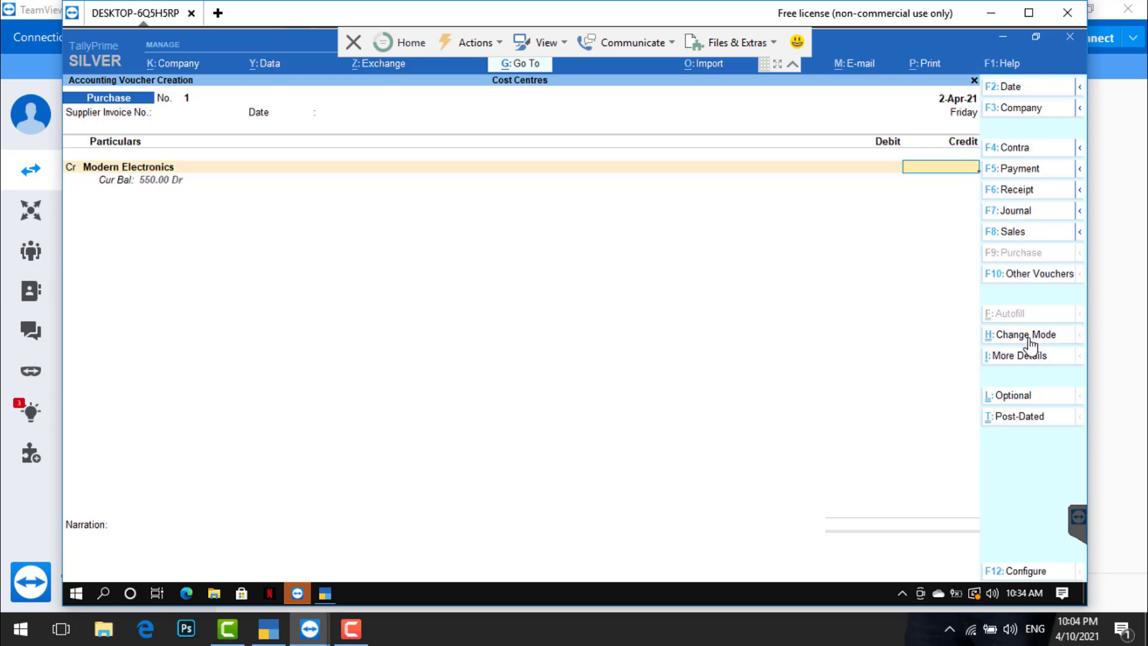
left_click(1028, 339)
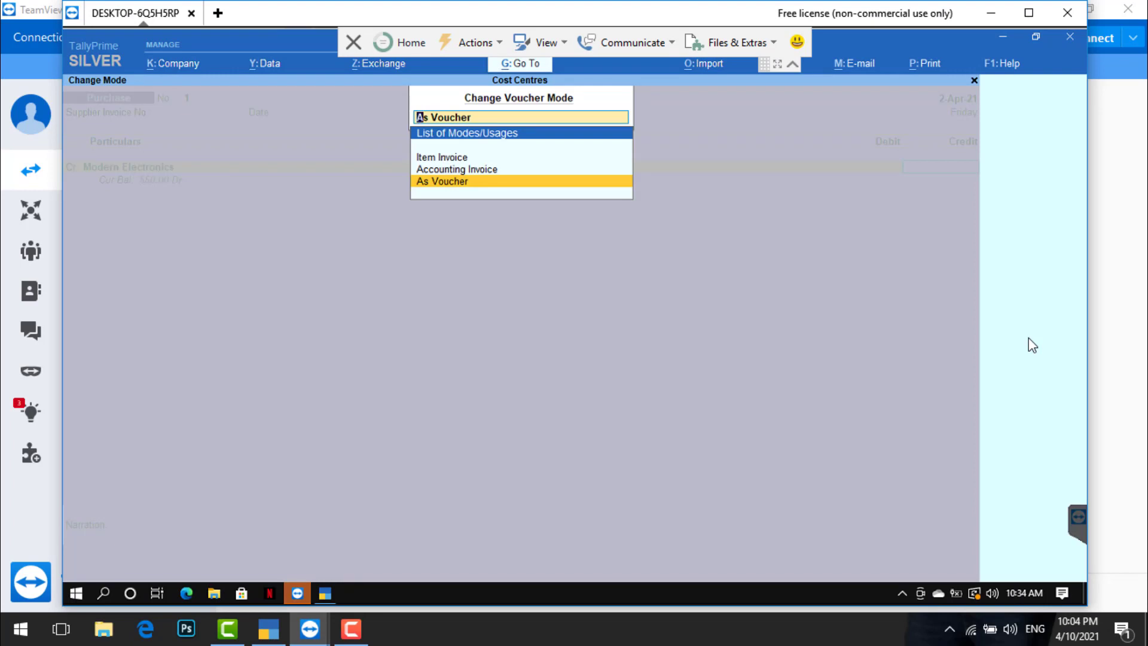
key("BackSpace")
key("Return")
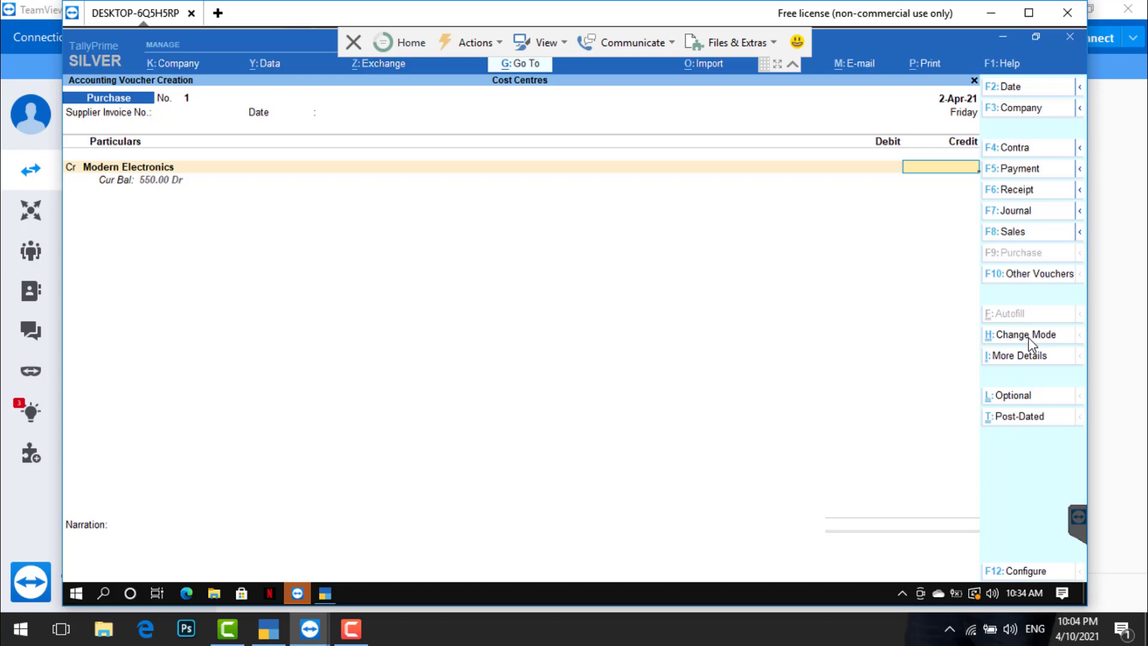
key("BackSpace")
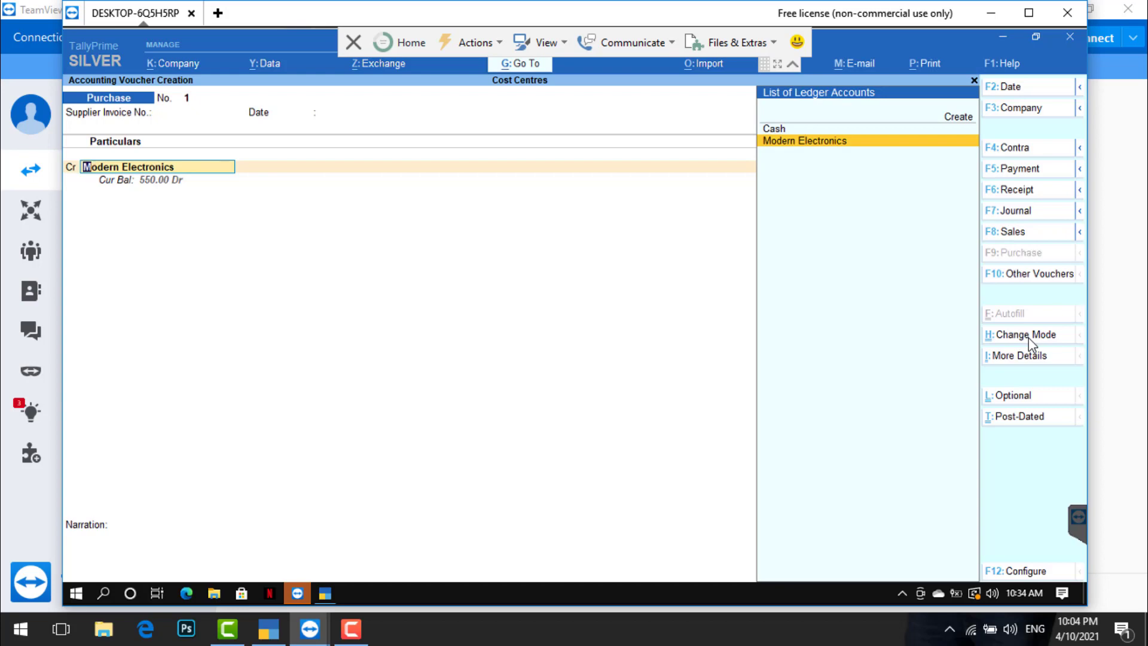
key("Return")
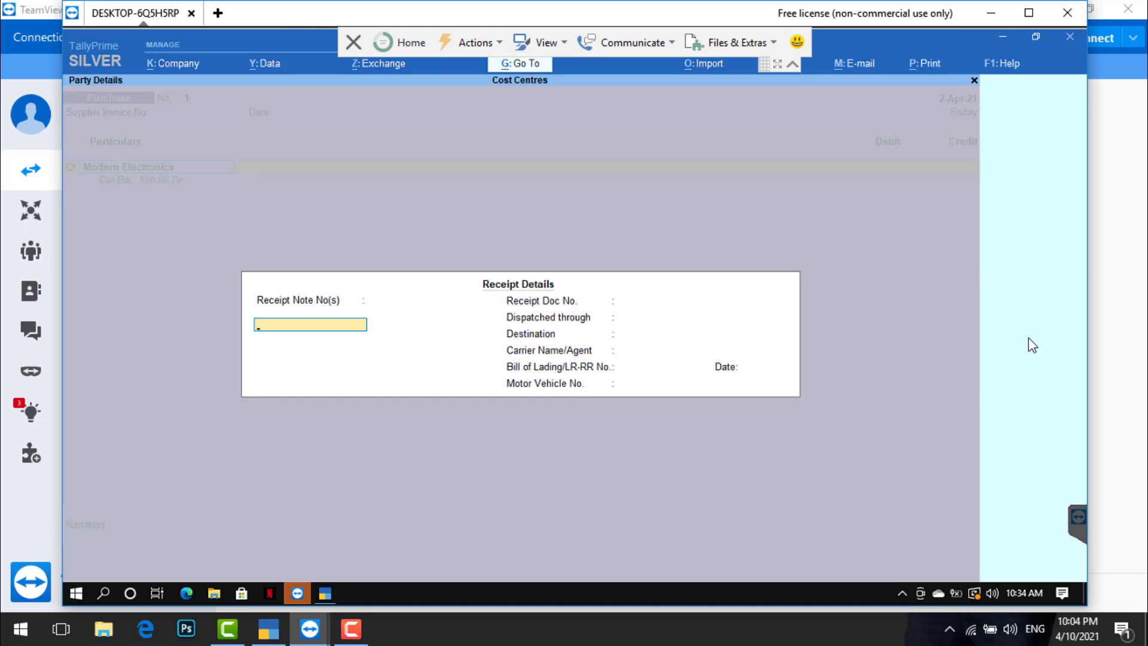
key("Escape")
key("Return")
key("Escape")
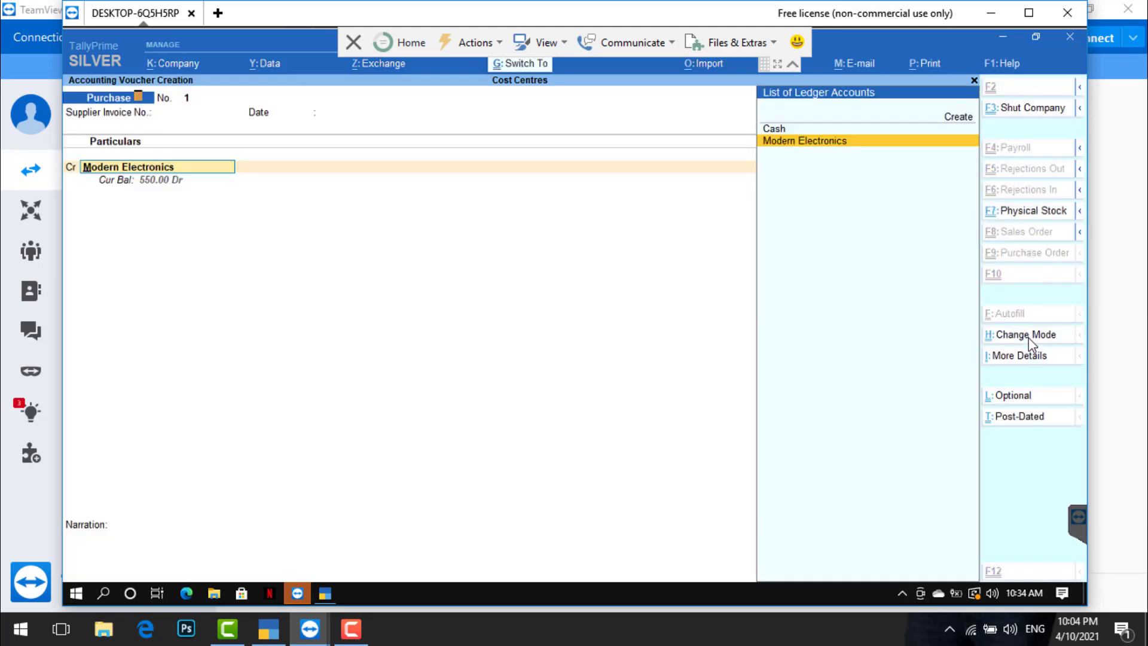
key("ctrl+Return")
key("BackSpace")
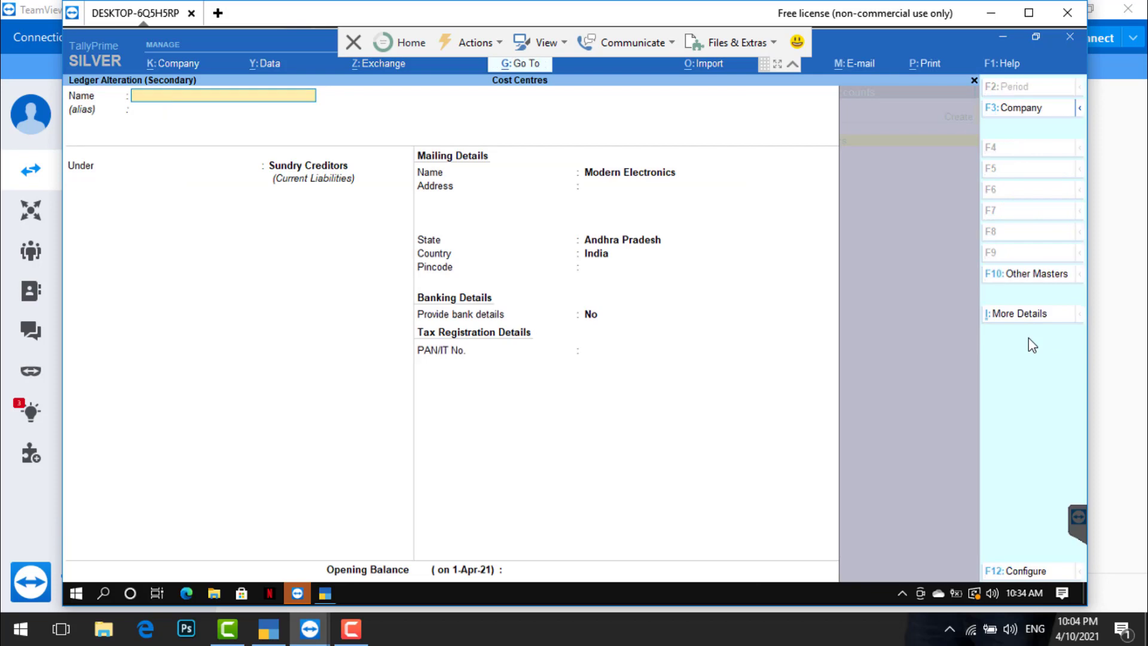
key("Escape")
key("y")
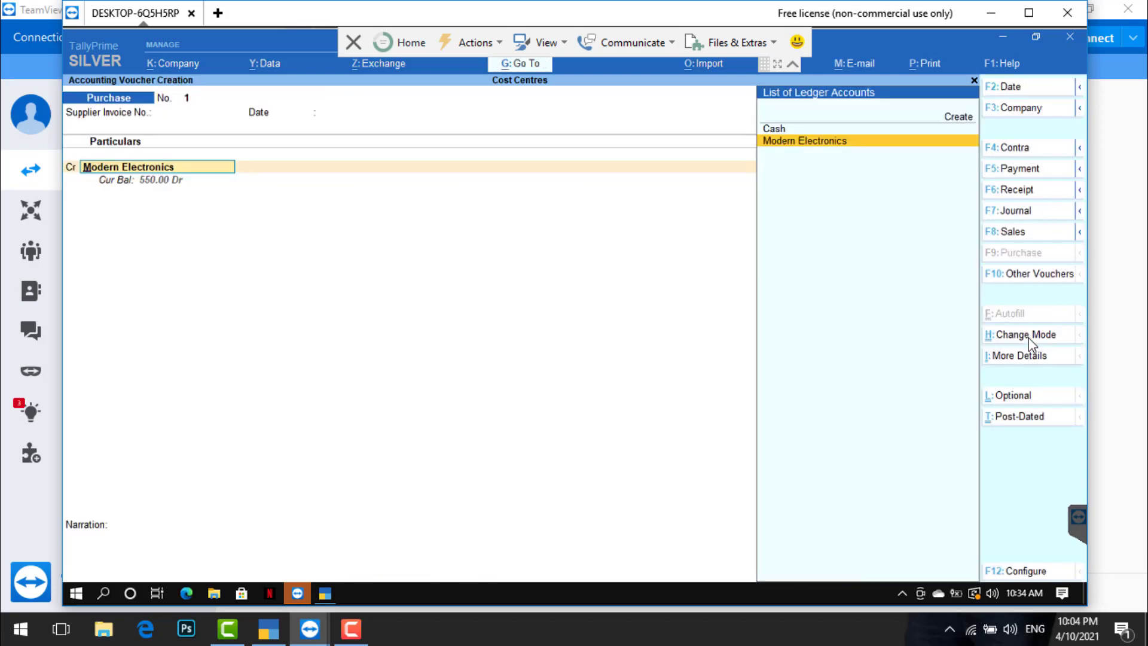
- Reconfirm Modern Electronics with blank receipt details and default party details, and credit it with 2,000
key("Return")
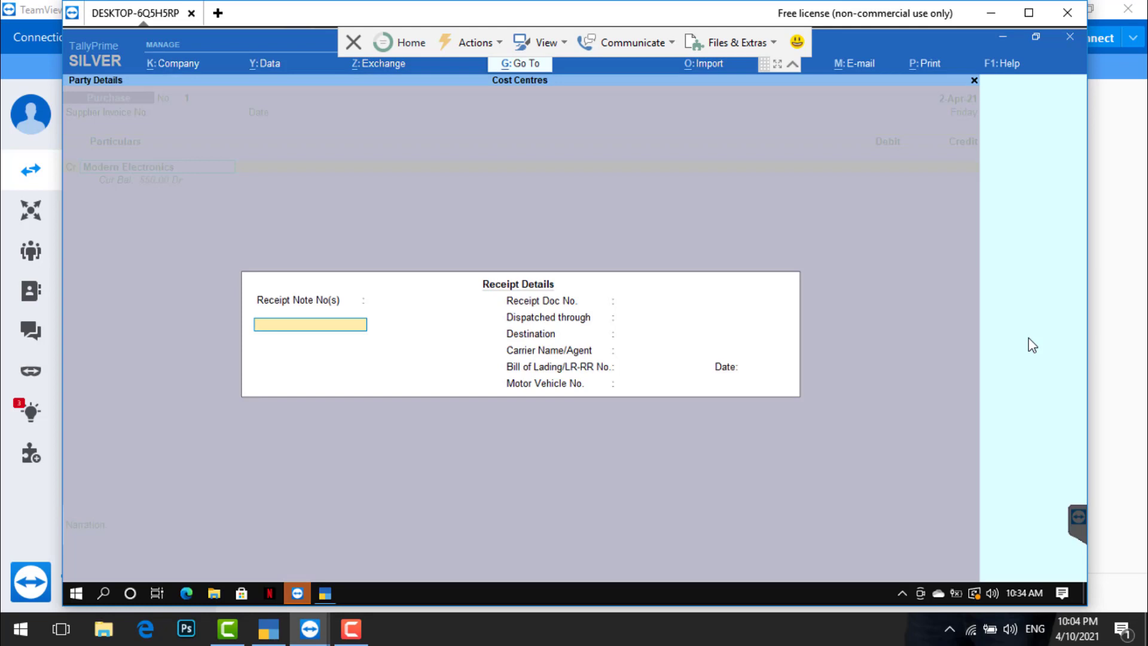
key("Return")
key("Return")
key("Return")
key("Return")
key("Return")
key("Return")
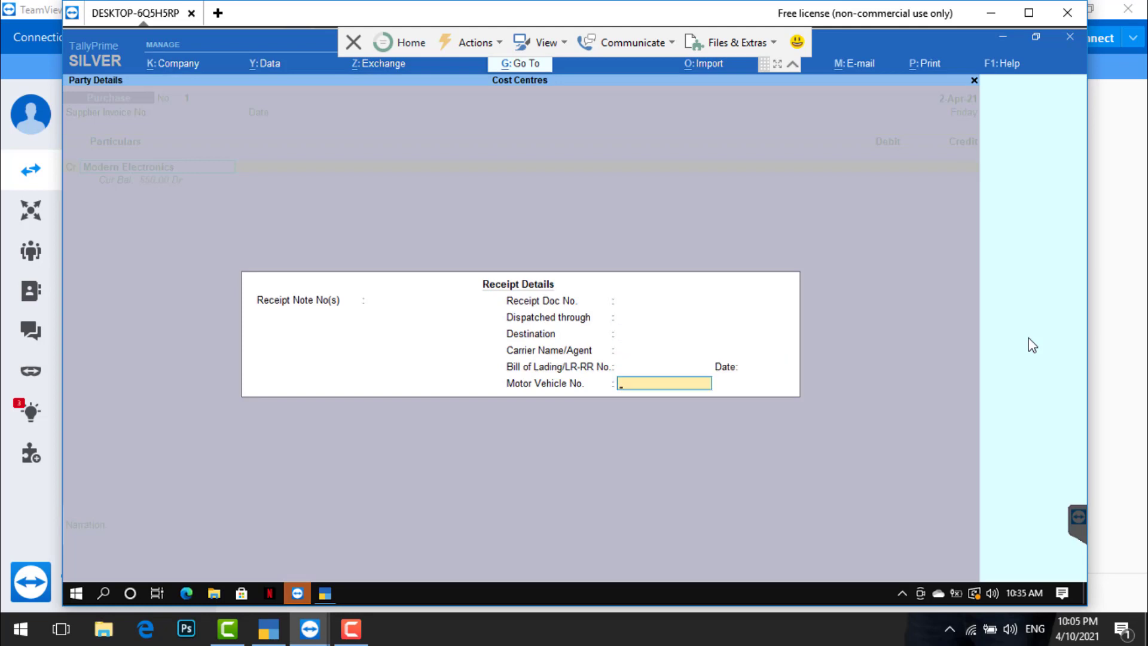
key("Return")
key("Return")
key("Return")
key("Return")
key("Return")
key("Return")
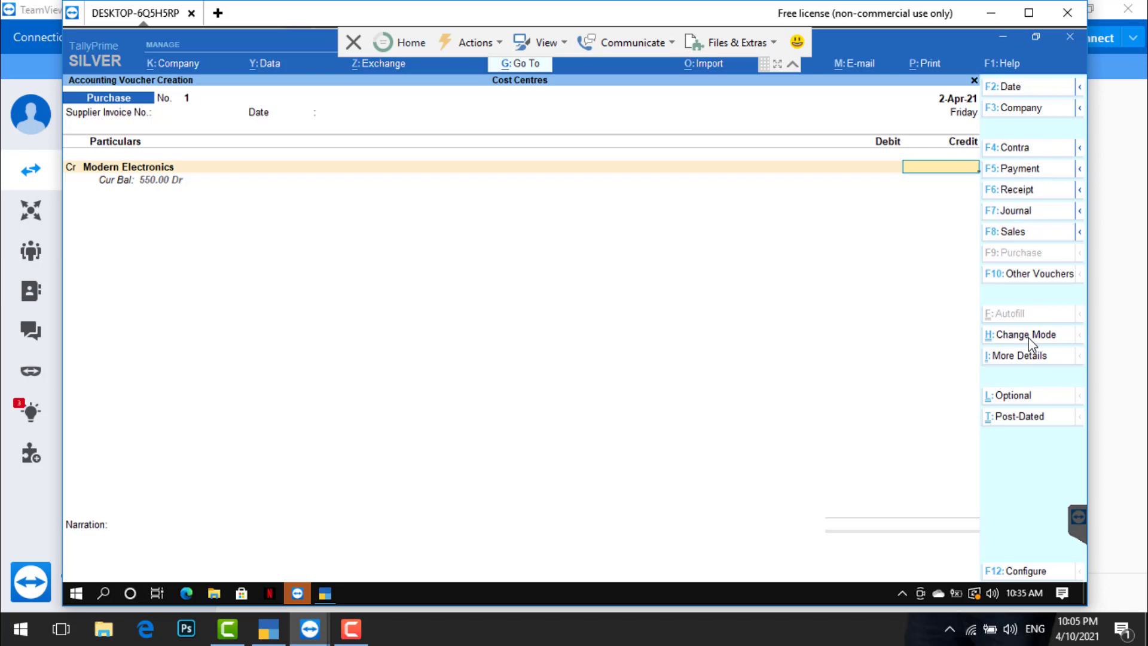
type("2000")
key("Return")
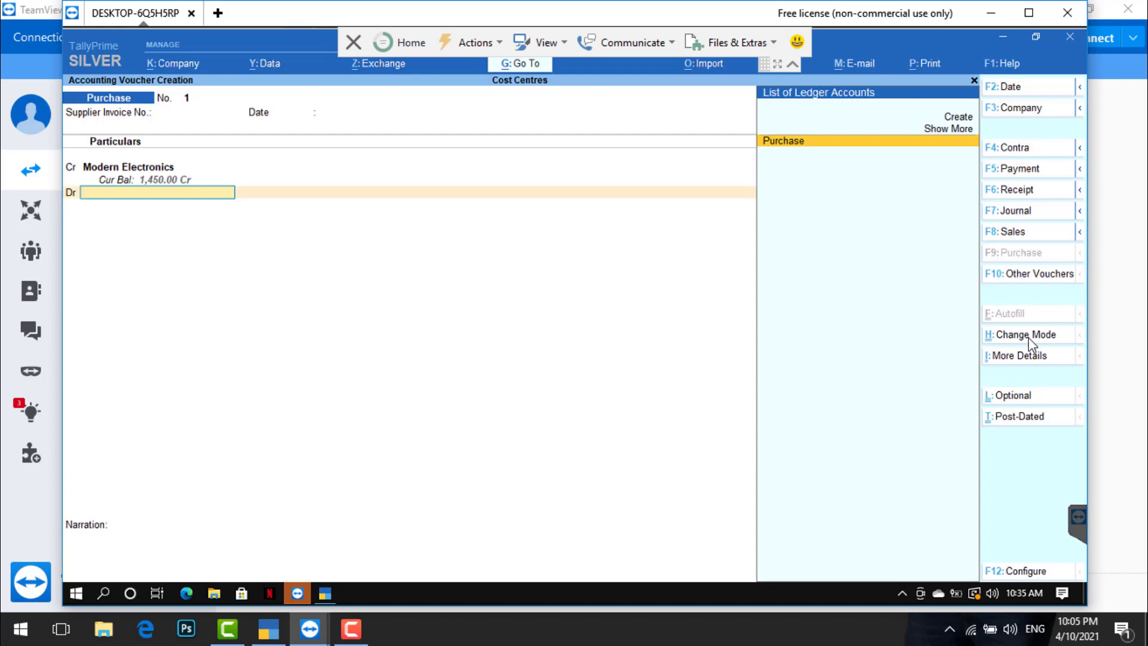
- Debit the Purchase ledger with 2,000 without inventory allocations, leave the narration blank and save the voucher
key("Return")
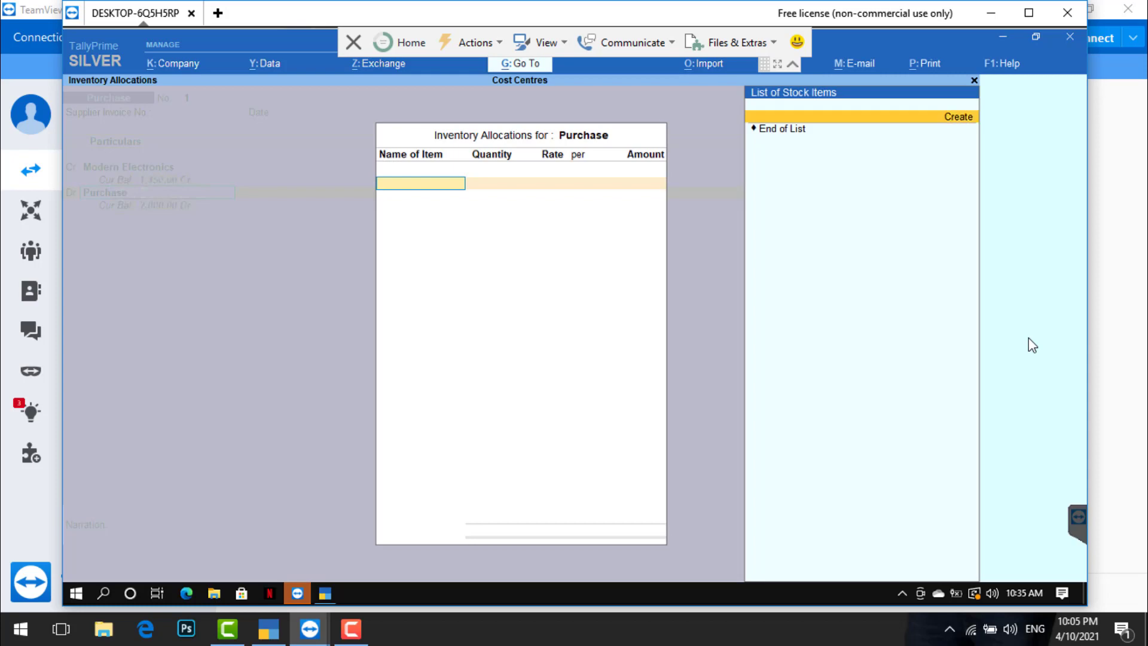
key("Return")
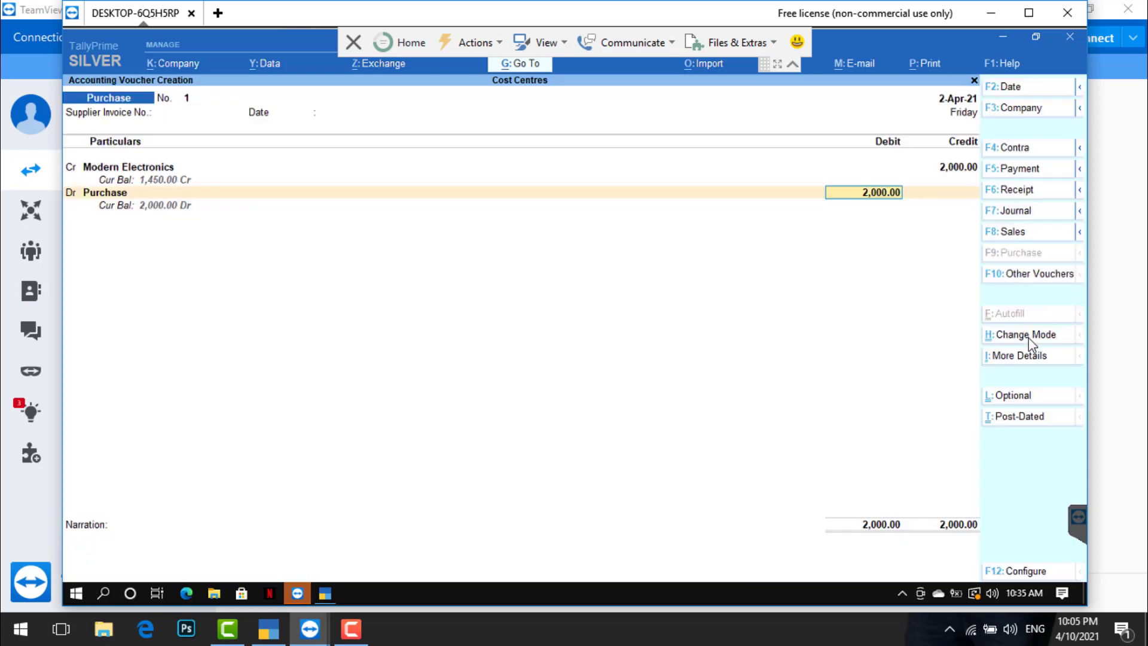
key("Return")
key("Return")
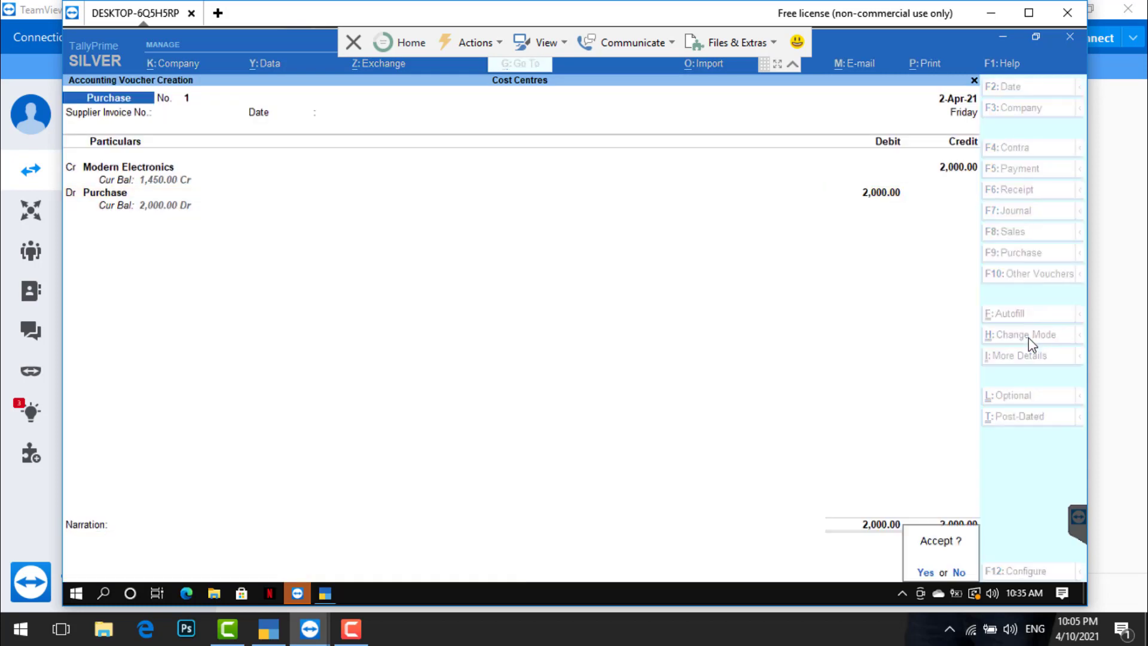
key("Return")
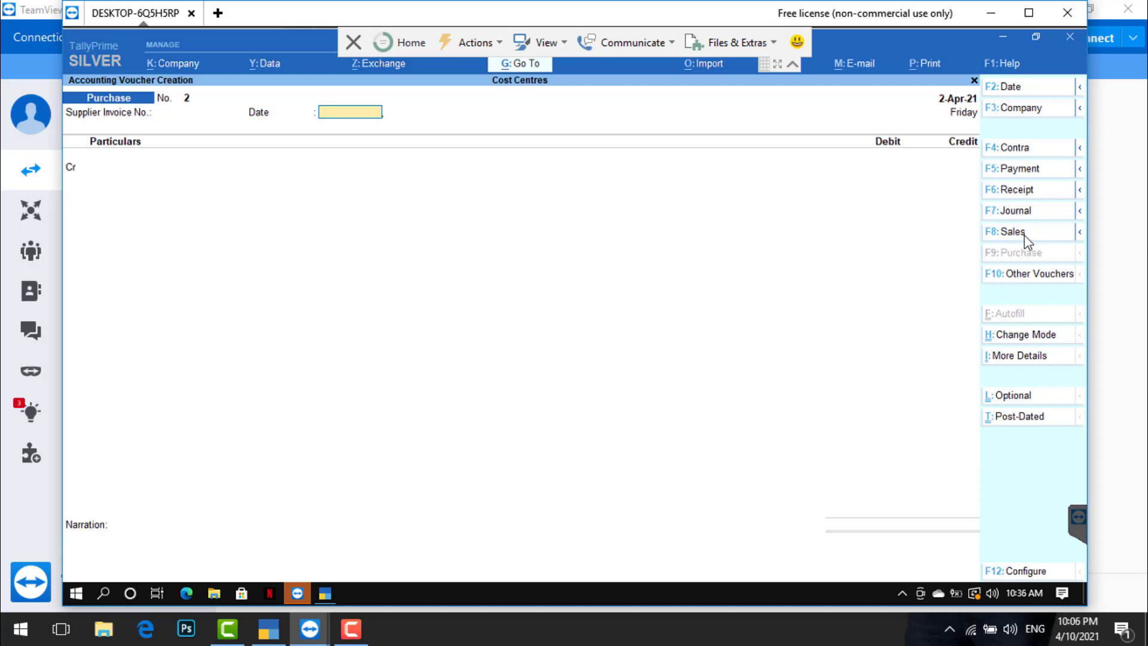
- Leave voucher entry and open the Profit & Loss A/c of the Cost Centres company in its detailed format
key("Escape")
key("Return")
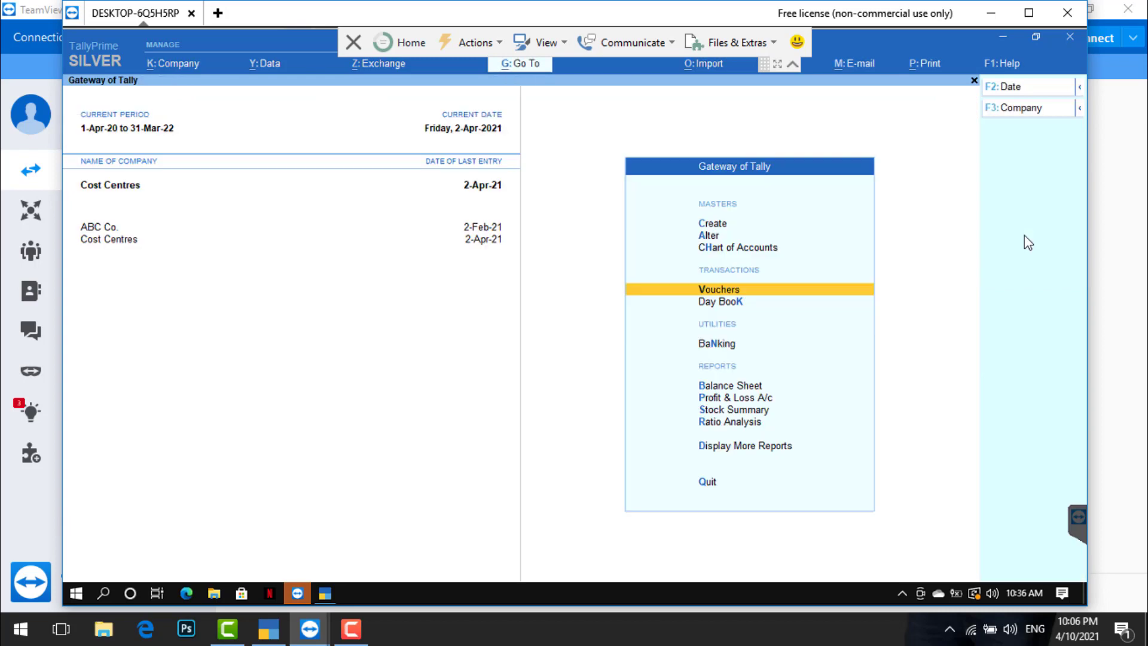
key("Down")
key("Down")
key("Down")
key("Down")
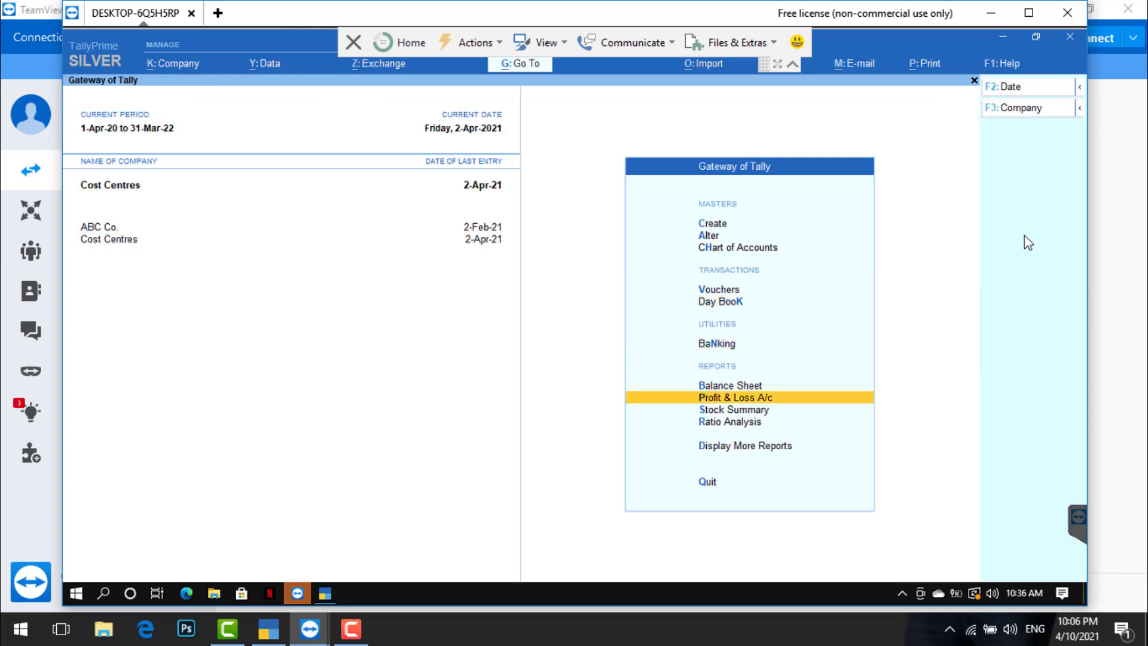
key("Return")
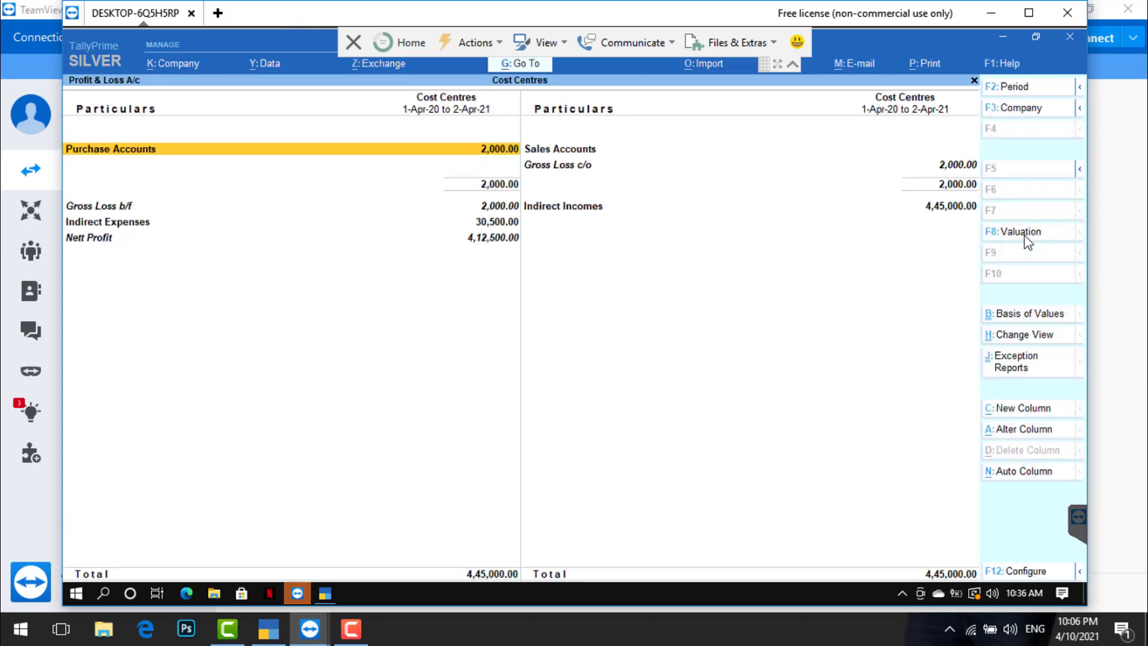
key("alt+F5")
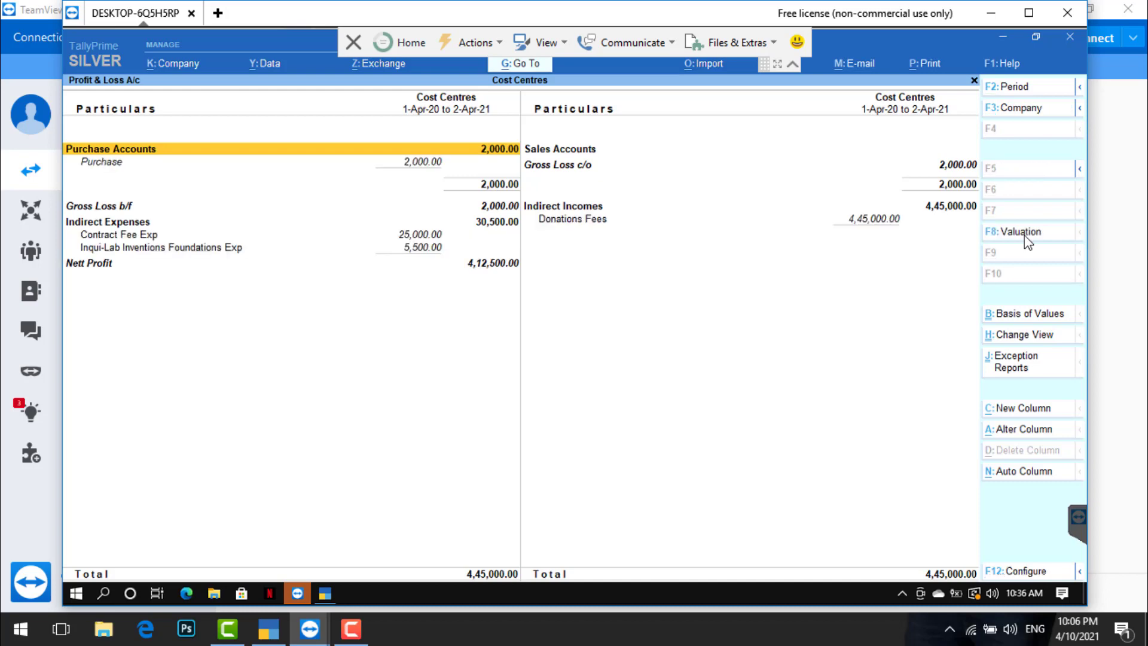
- Drill down through Contract Fee Exp to its April payment voucher, and return to the Profit & Loss A/c
key("Down")
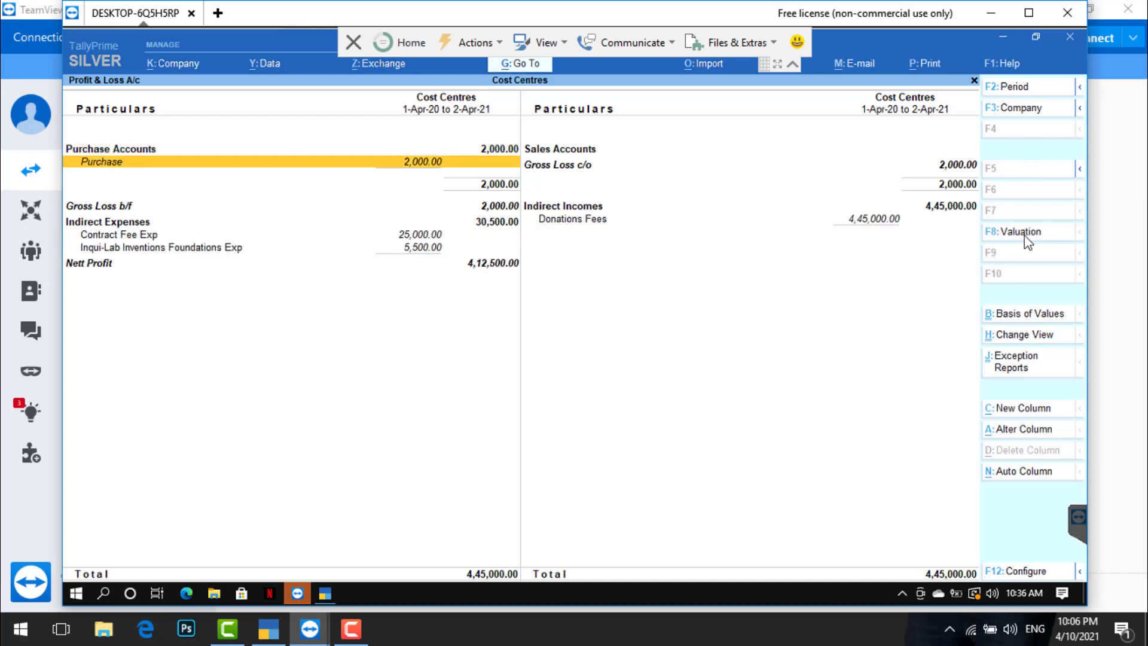
key("Down")
key("Down")
key("Down")
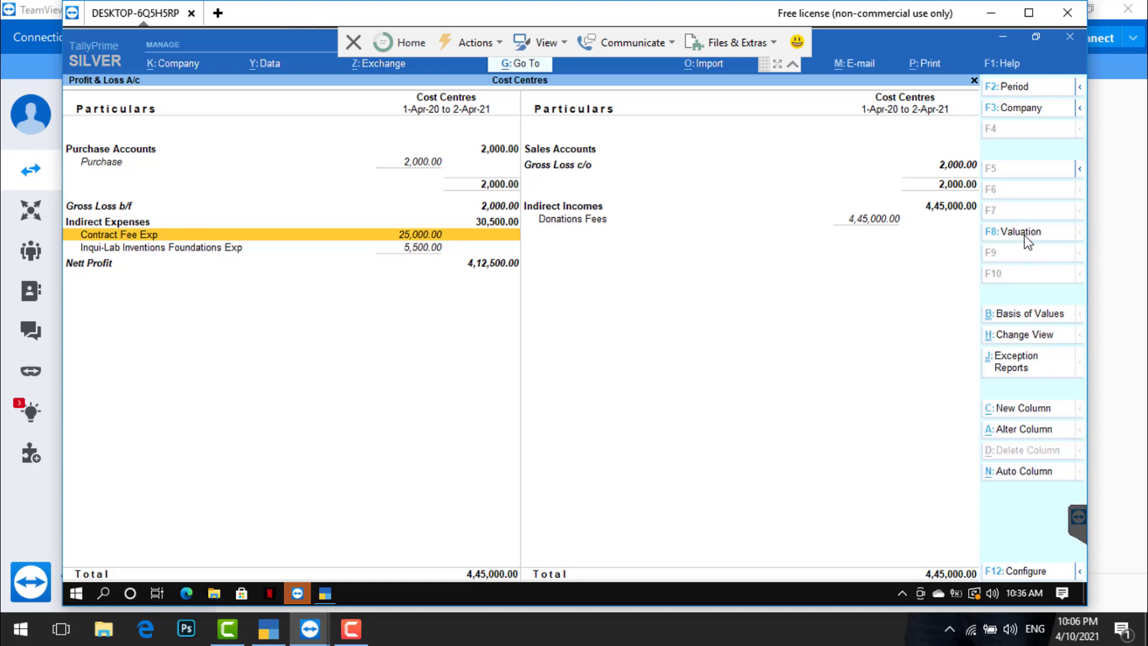
key("Return")
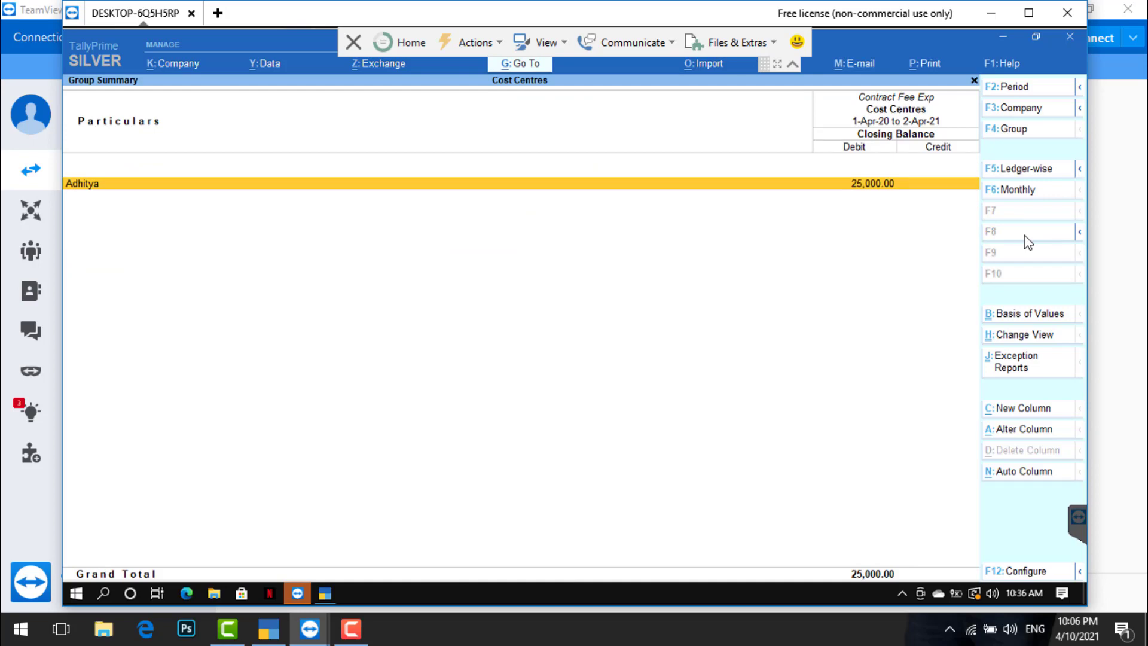
key("Return")
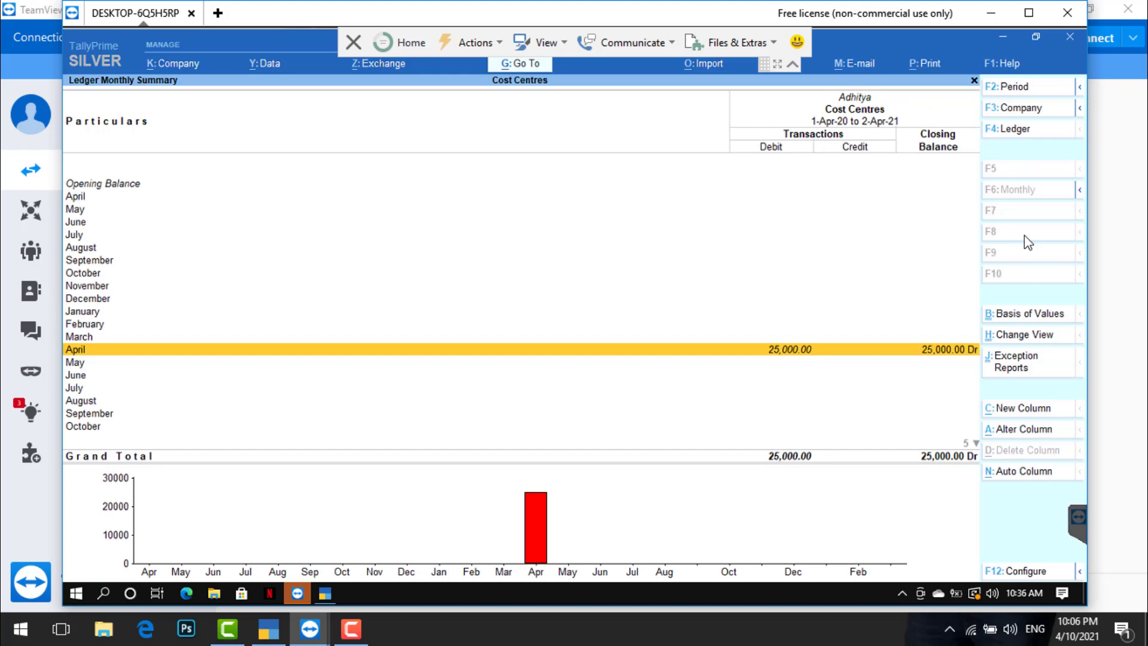
key("Return")
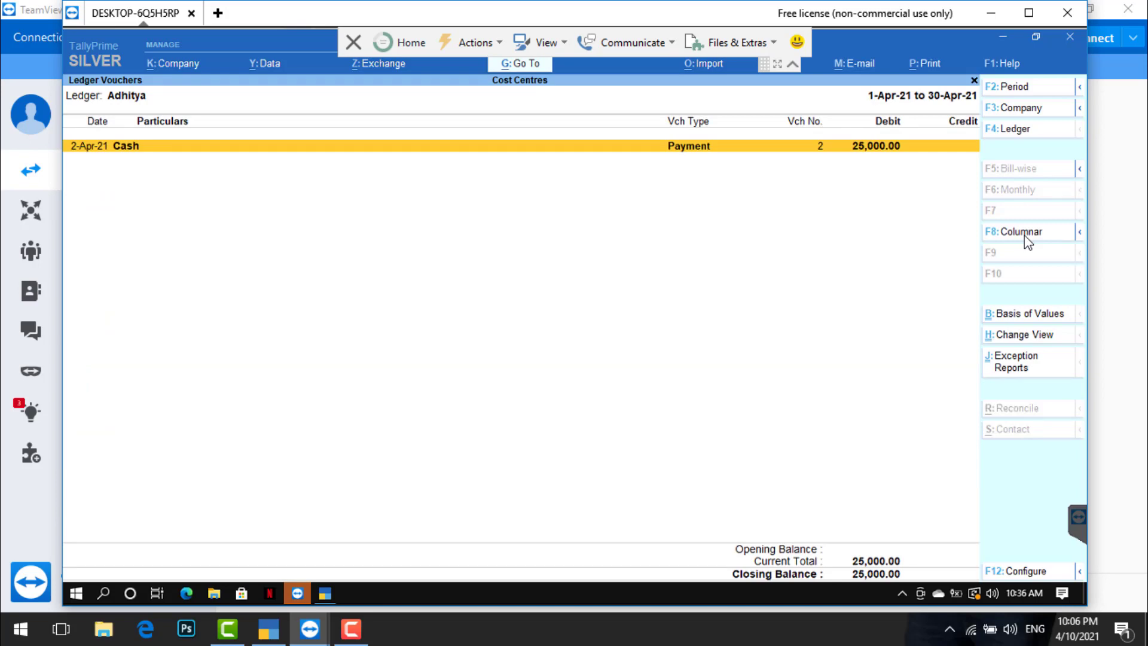
key("Return")
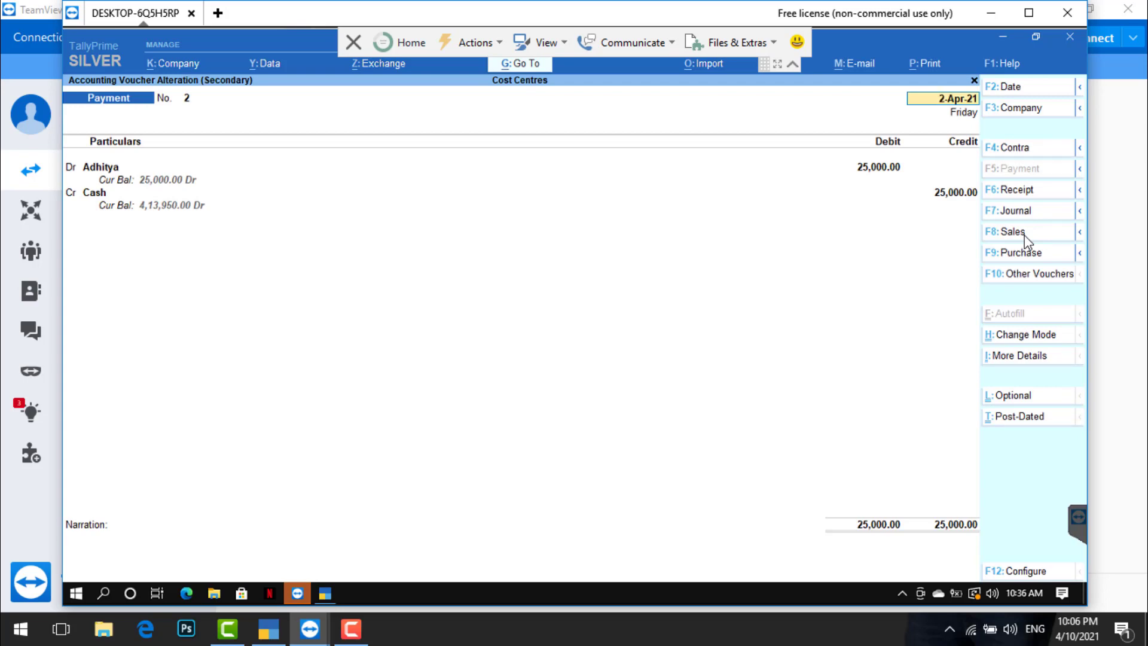
key("BackSpace")
key("Escape")
key("Escape")
key("Escape")
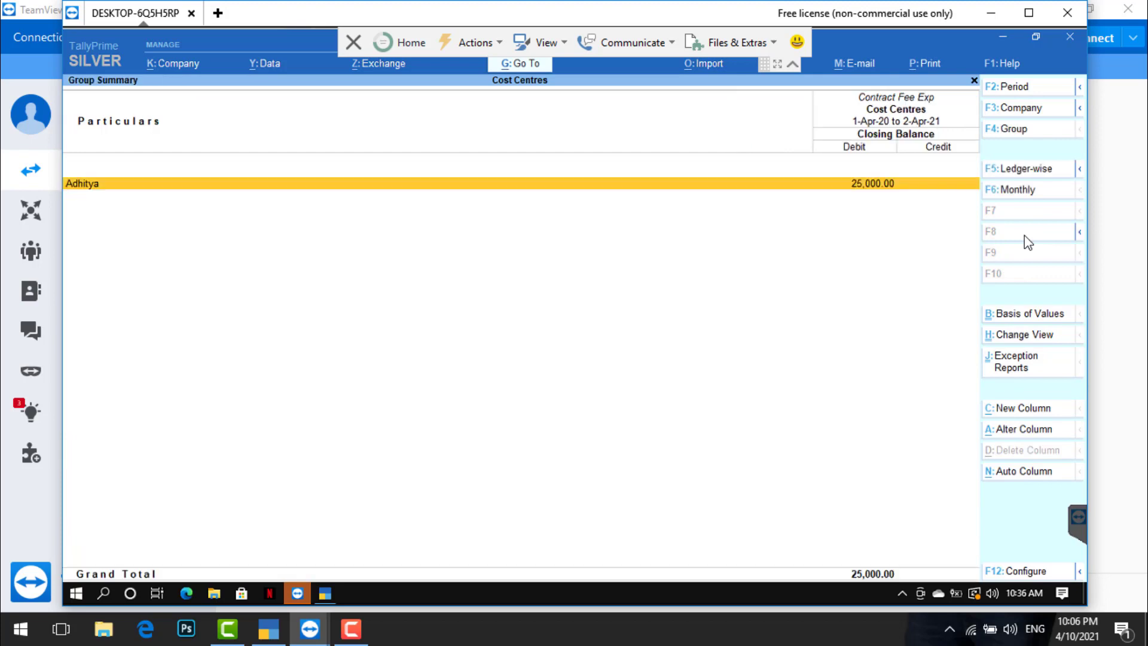
key("Escape")
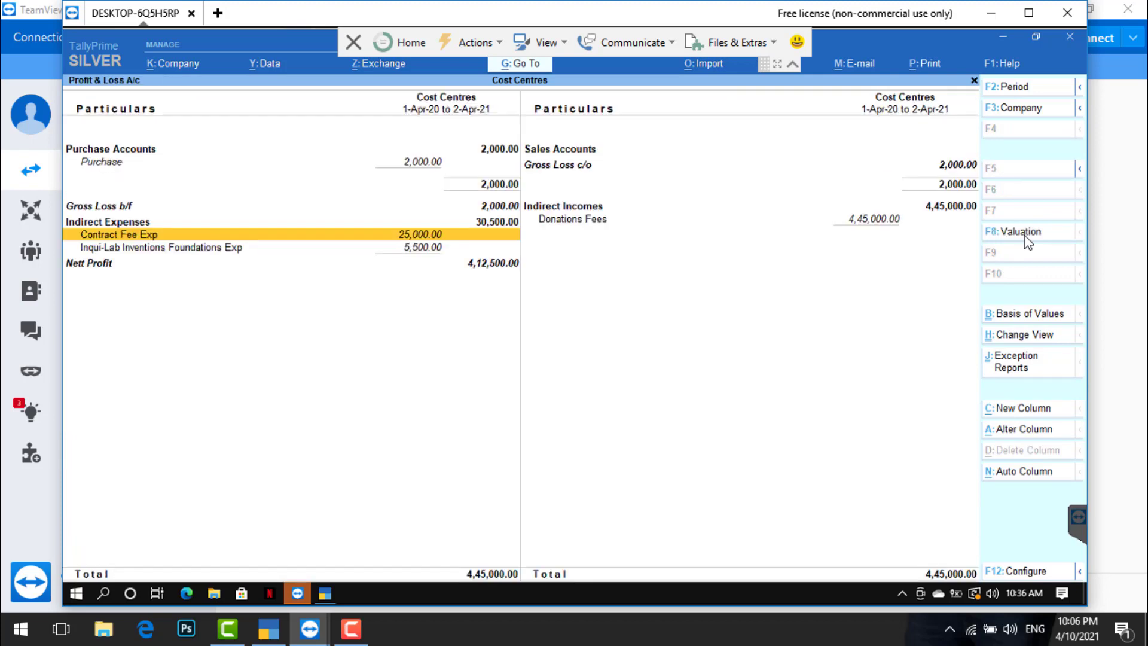
- View the ledger breakdown of Inqui-Lab Inventions Foundations Exp and return to the Profit & Loss A/c
key("Down")
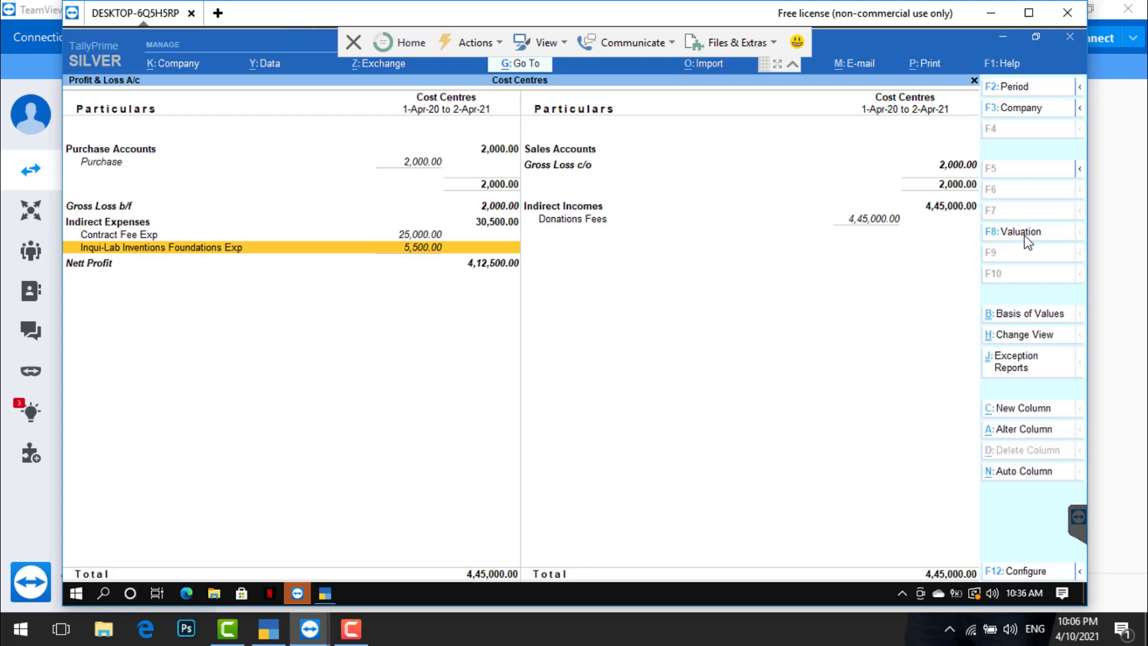
key("Return")
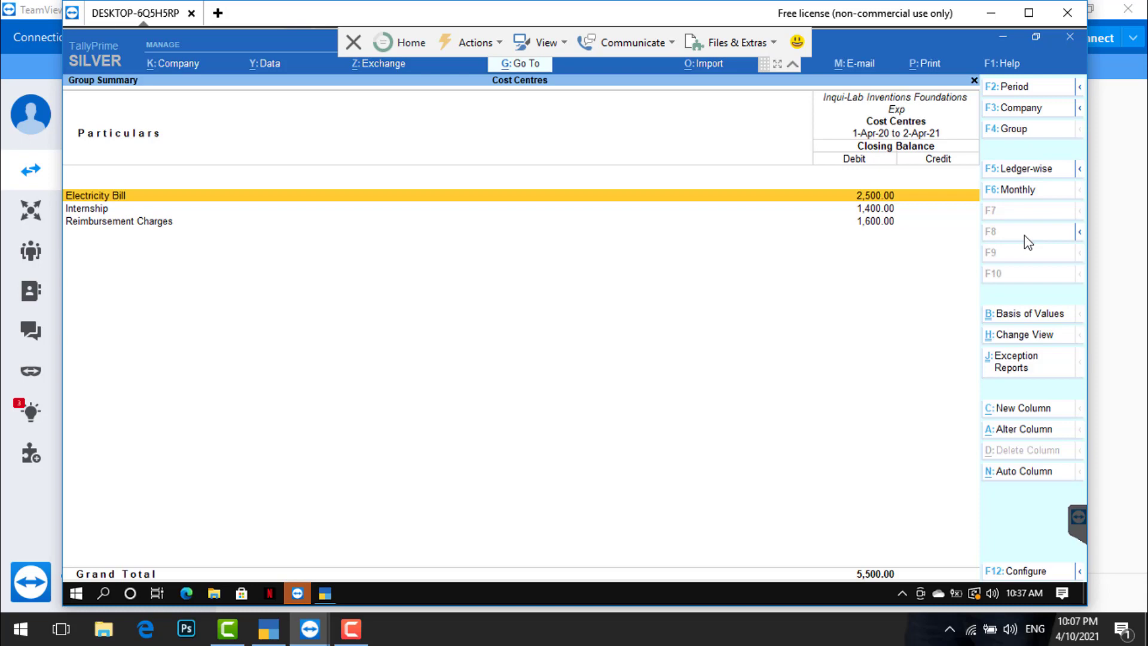
key("Escape")
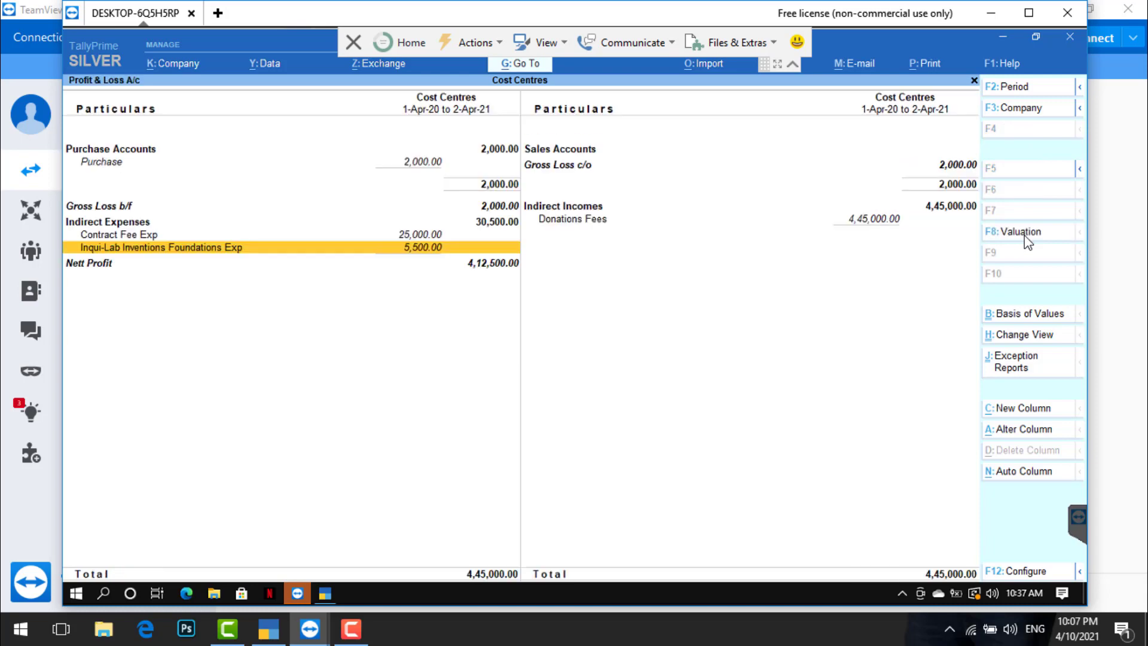
- Review the ledger breakdown of Donations Fees under Indirect Incomes, and return to the Profit & Loss A/c
key("Right")
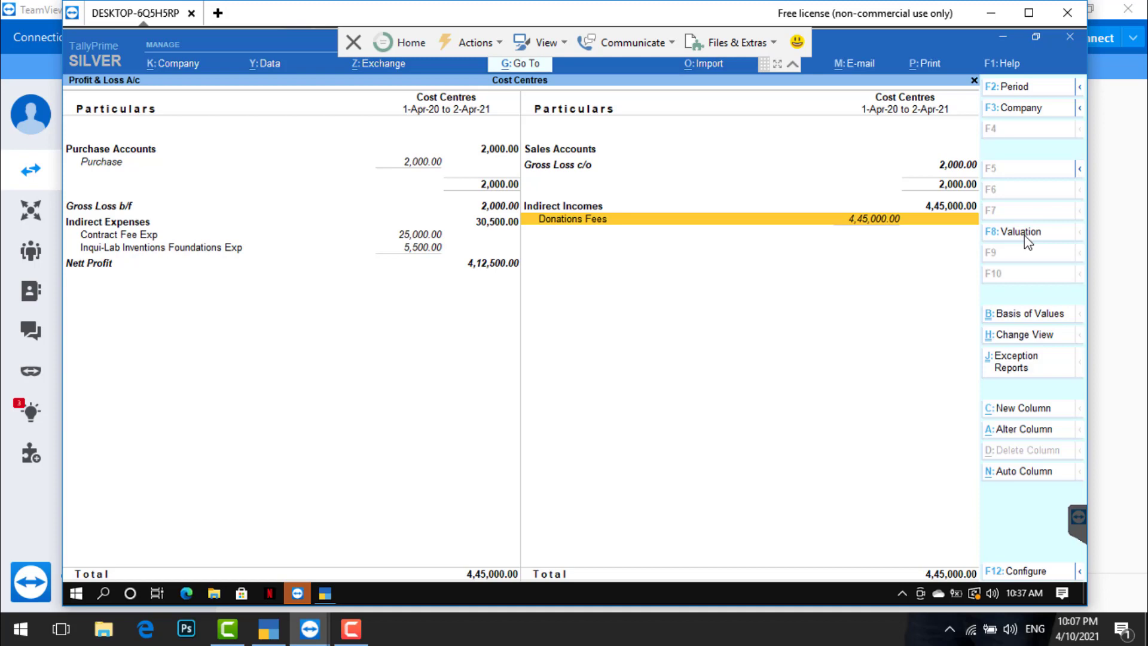
key("Return")
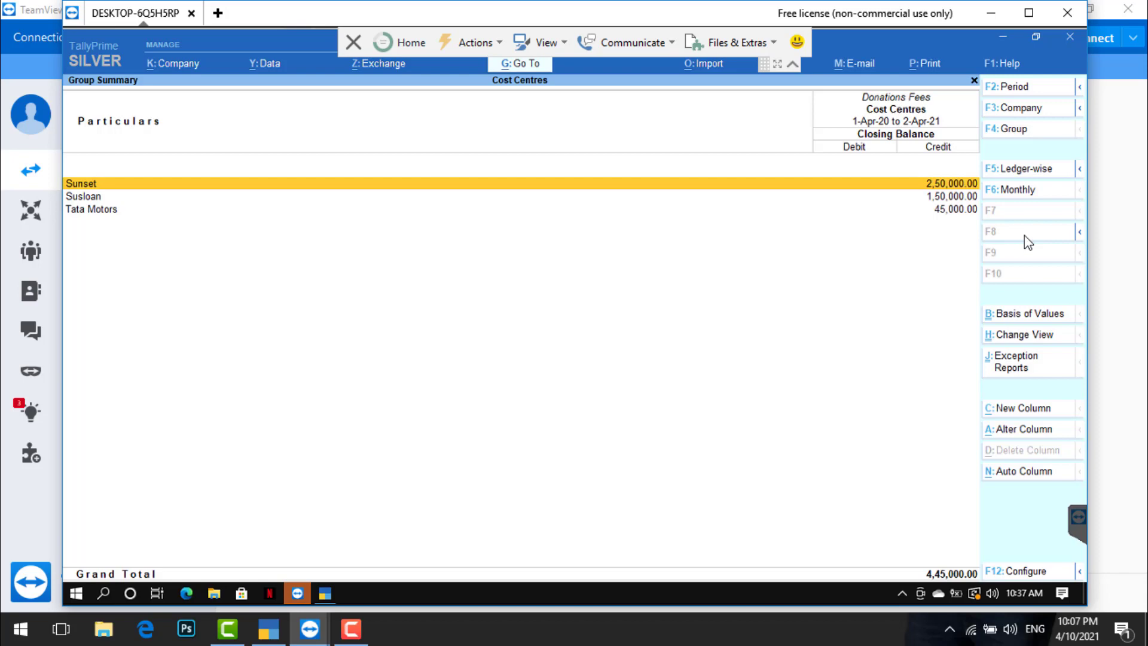
key("Escape")
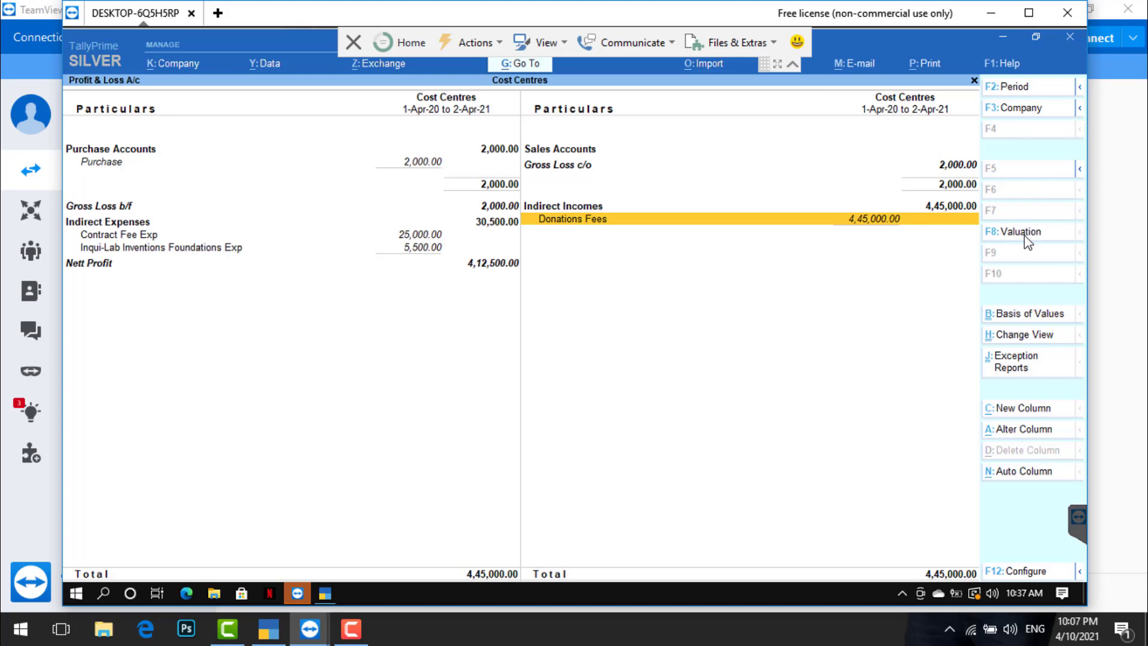
key("Return")
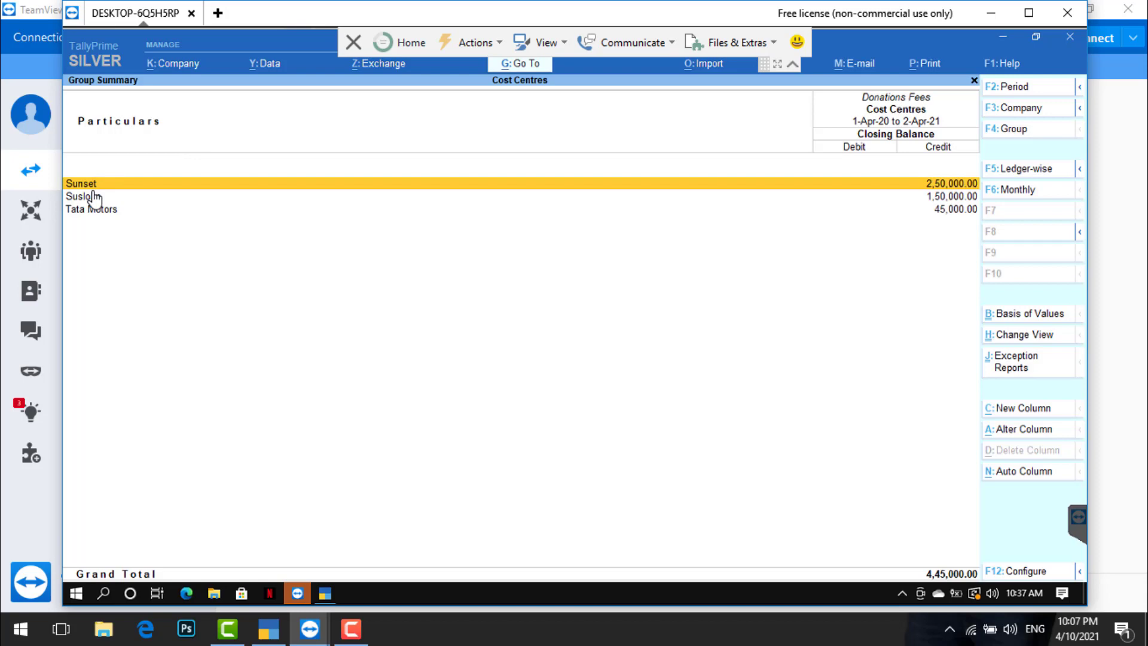
key("Escape")
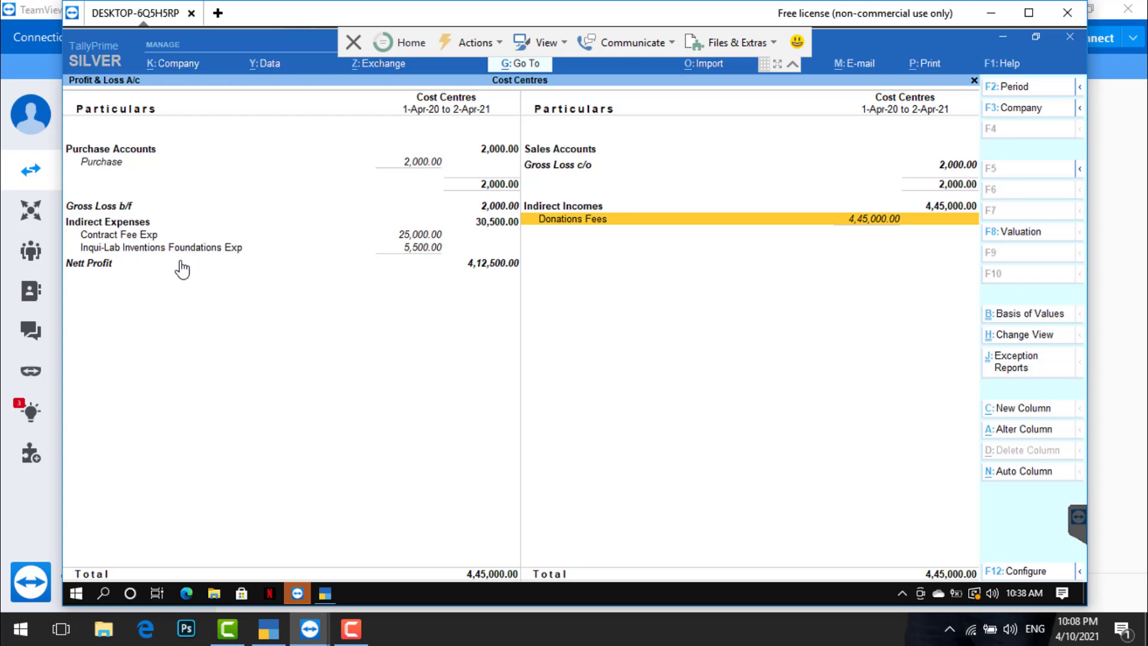
- Close the Profit & Loss A/c, switch the active company to ABC Co. and open its Account Books reports
key("Escape")
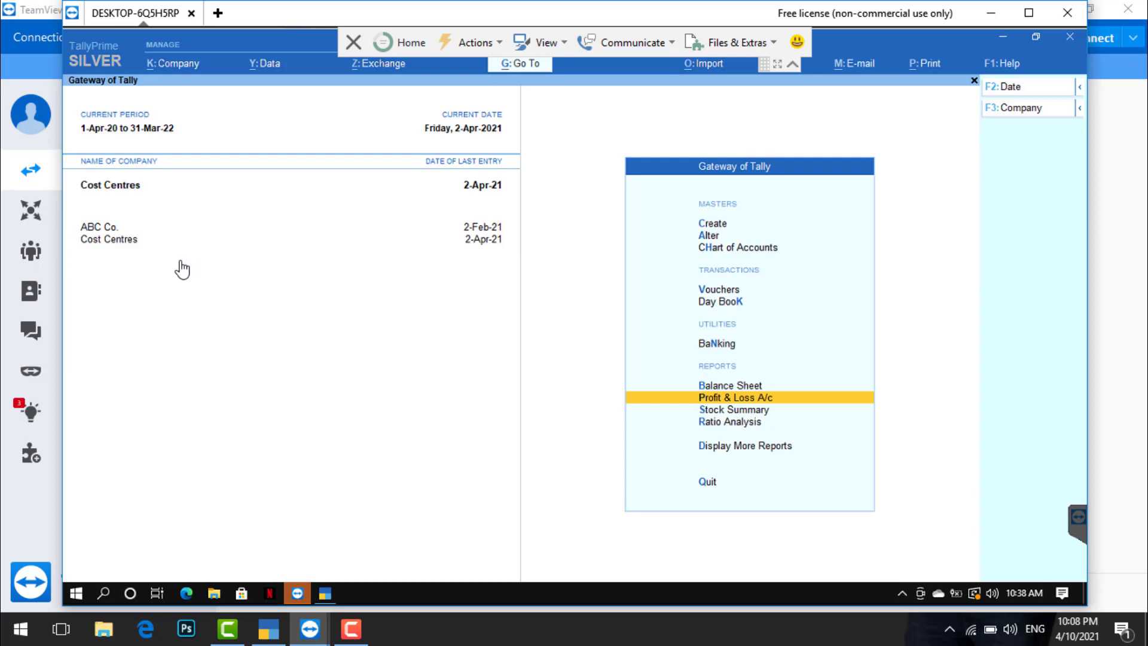
key("F3")
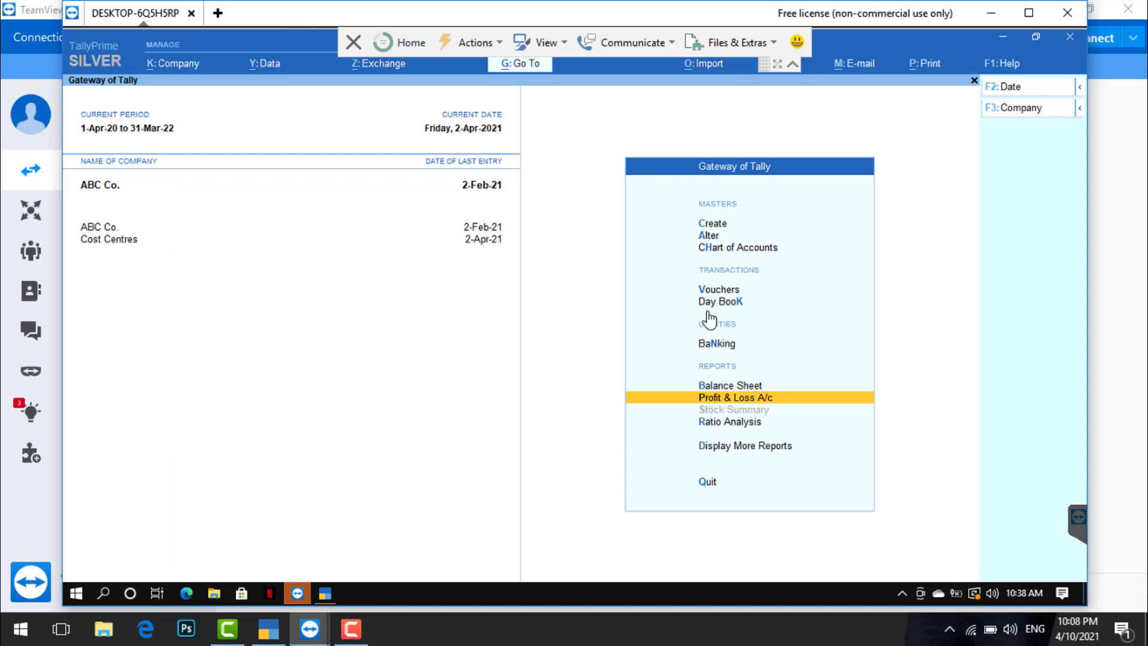
key("d")
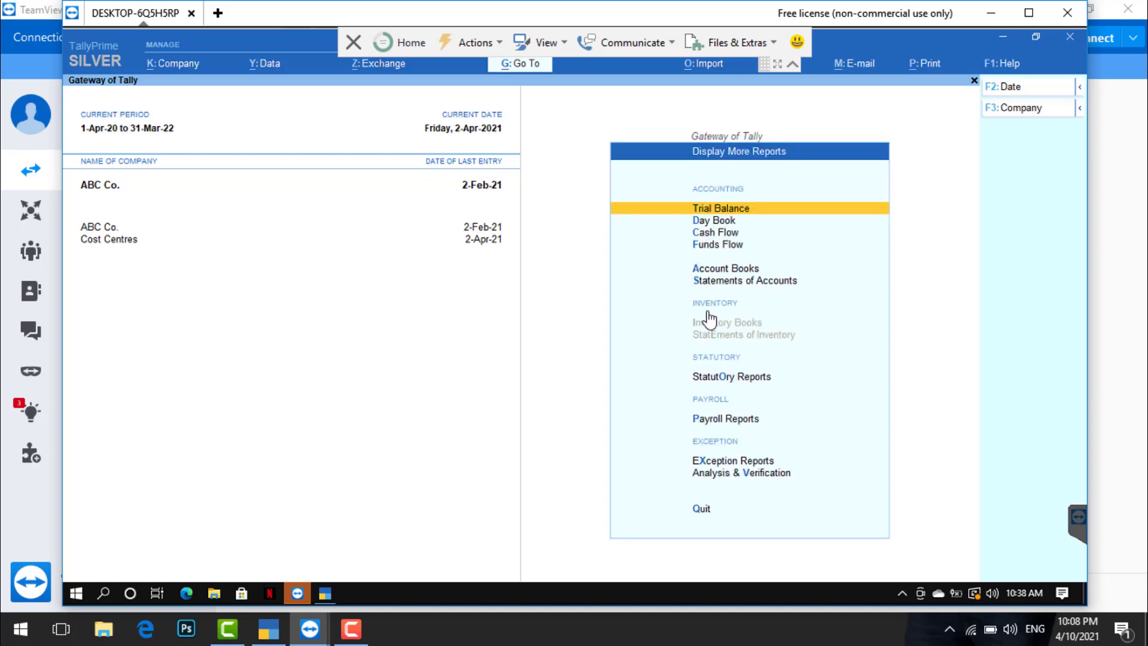
key("Down")
key("Down")
key("Down")
key("Down")
key("Down")
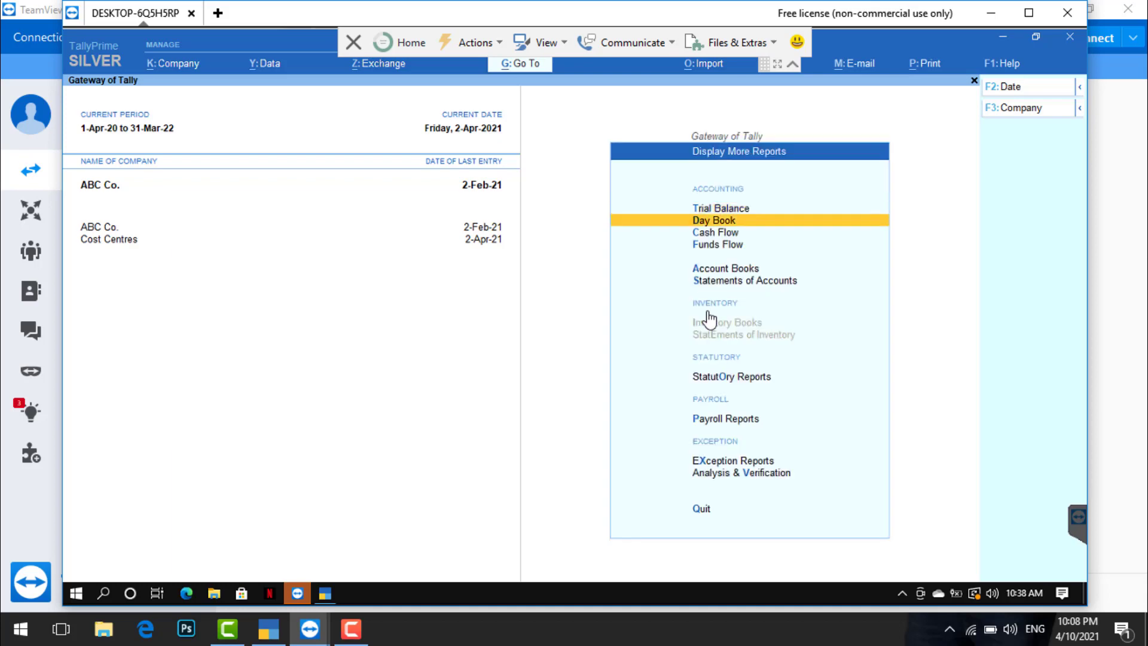
key("Up")
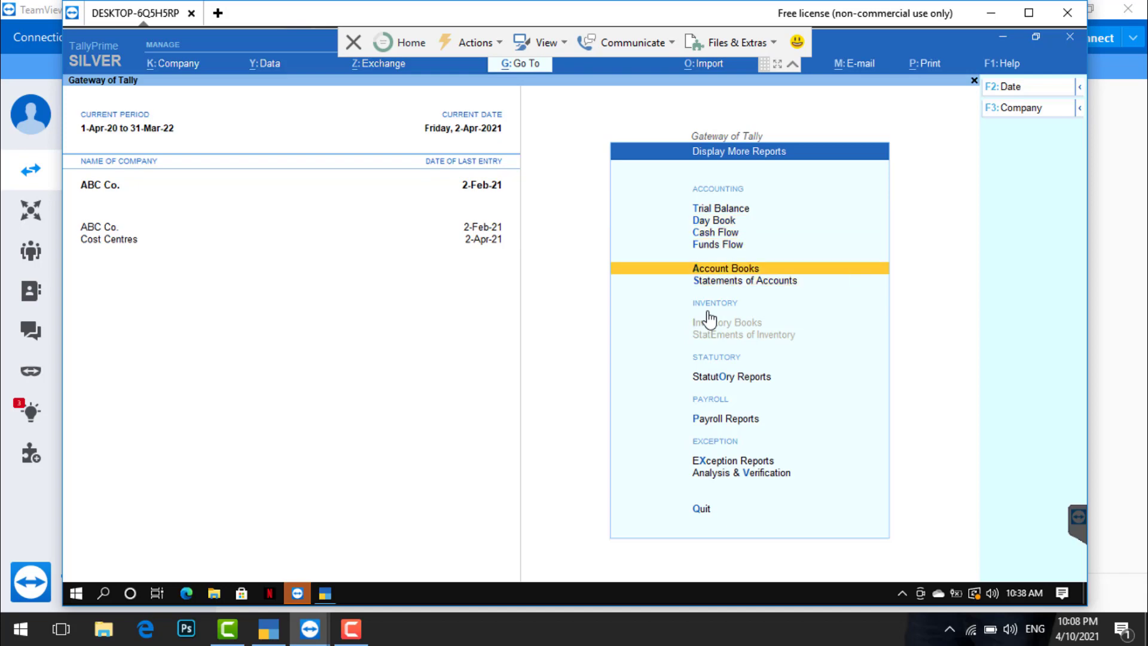
key("Return")
- View the Group Summary of the Salaries group for ABC Co. and return to the Account Books reports
key("Down")
key("Down")
key("Down")
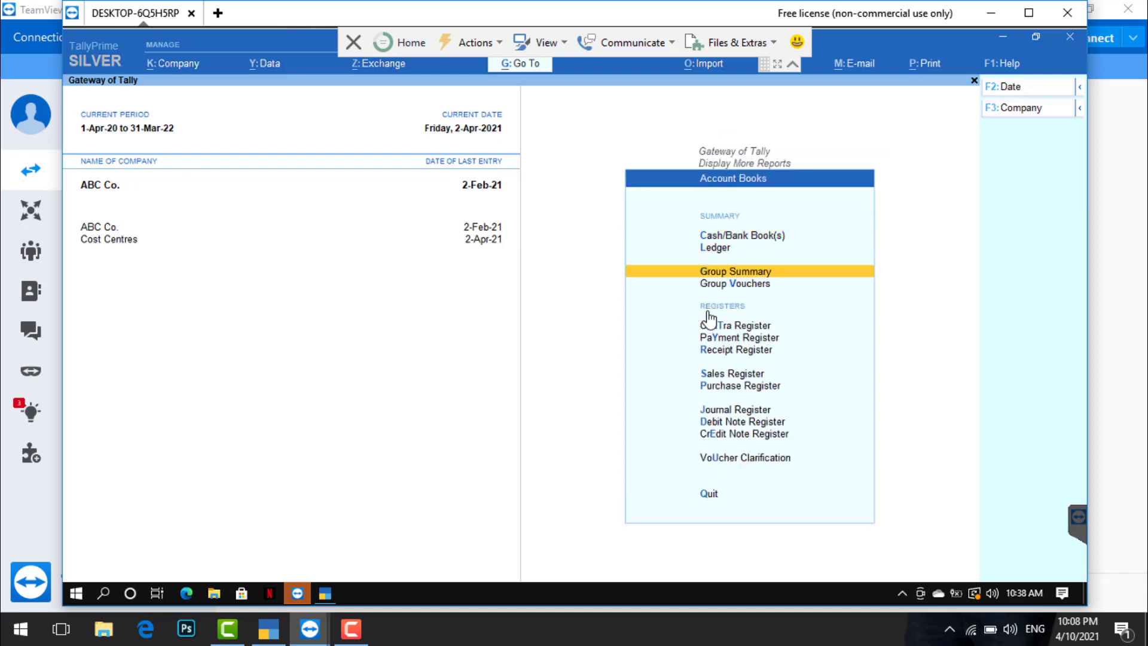
key("Up")
key("Return")
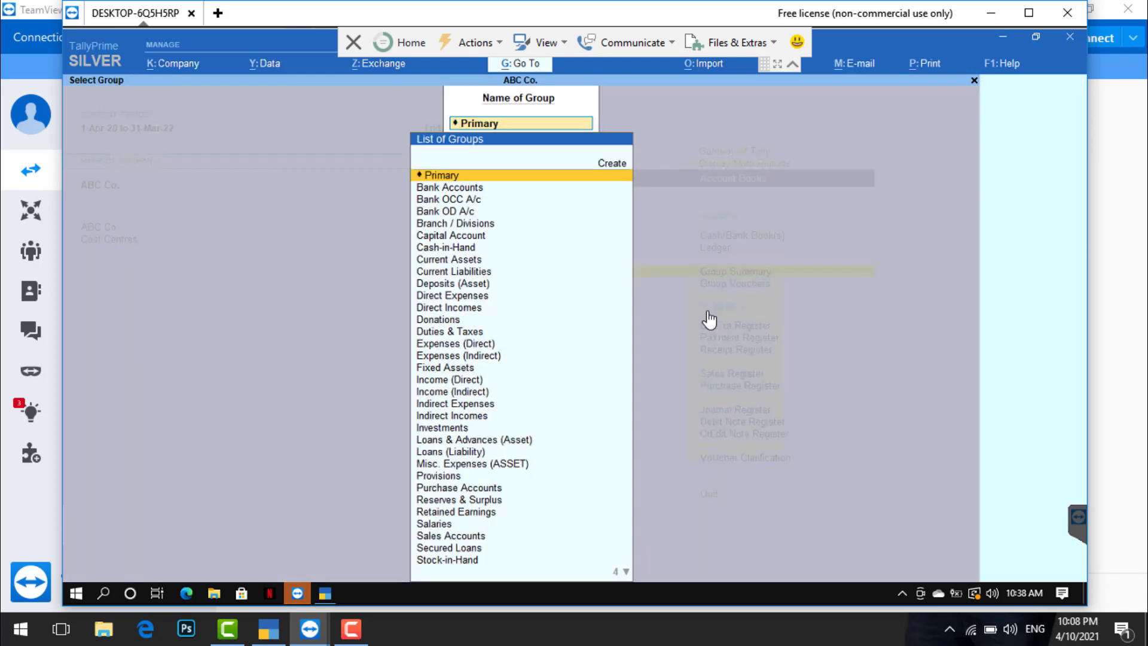
type("Sal")
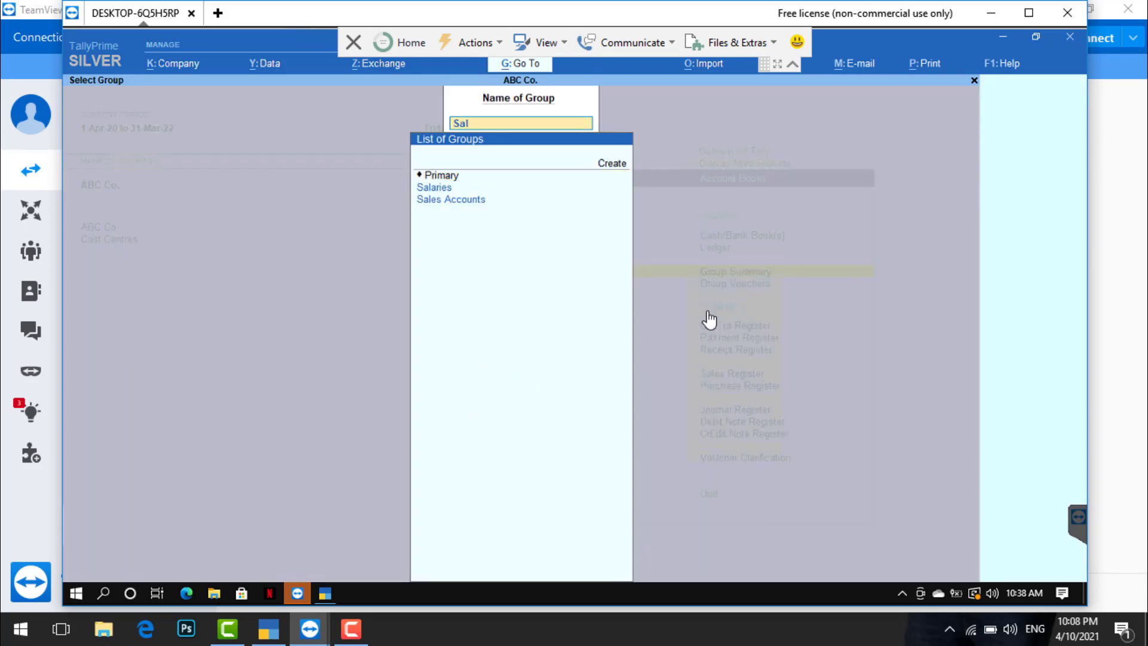
key("Return")
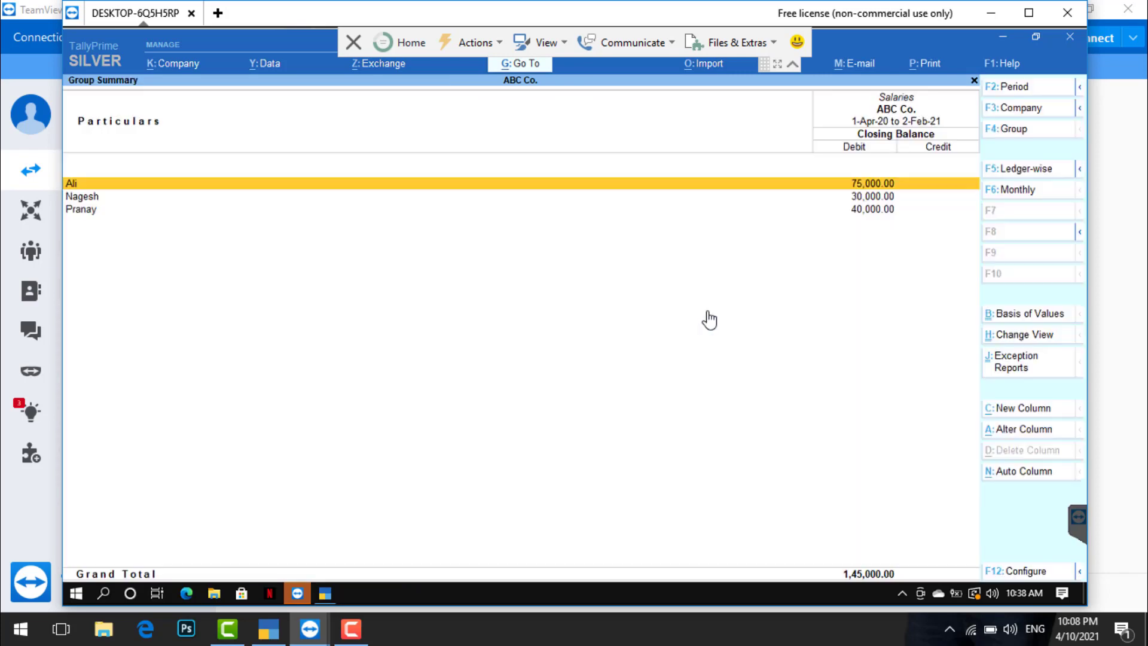
key("Escape")
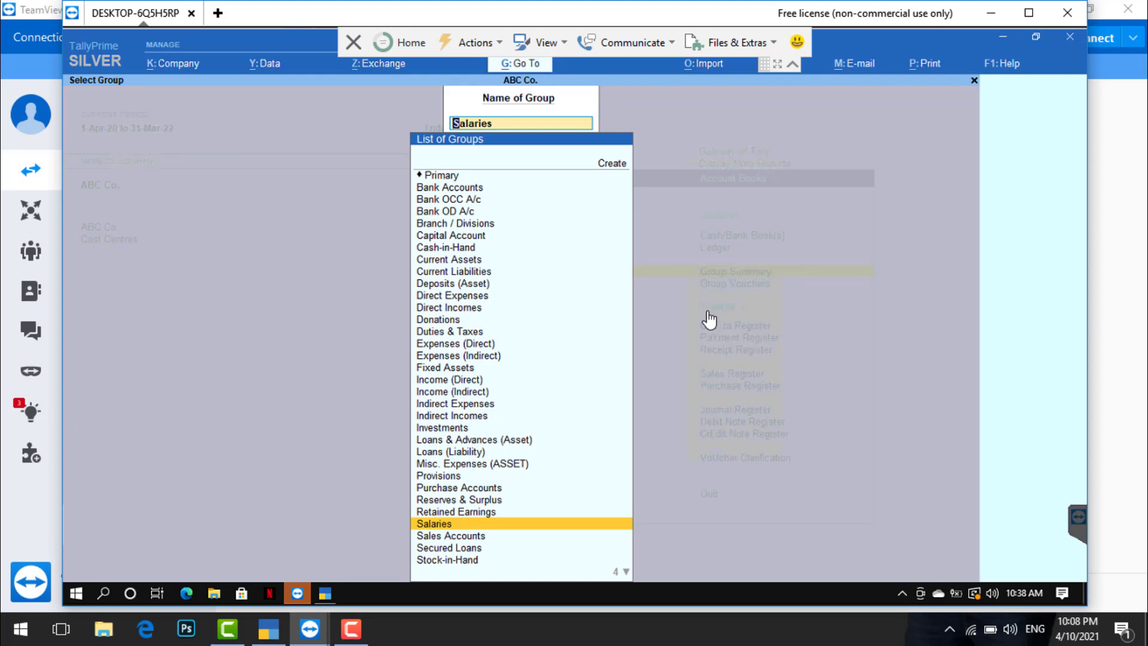
key("BackSpace")
key("Escape")
key("Down")
key("Down")
key("Down")
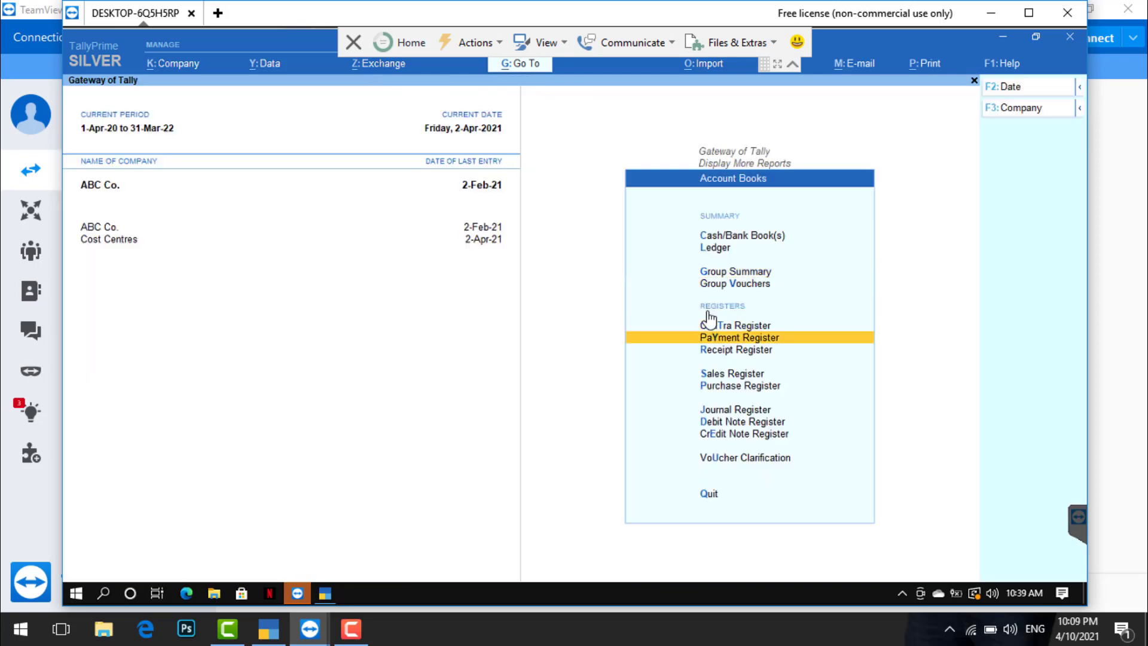
key("Up")
key("Up")
key("Up")
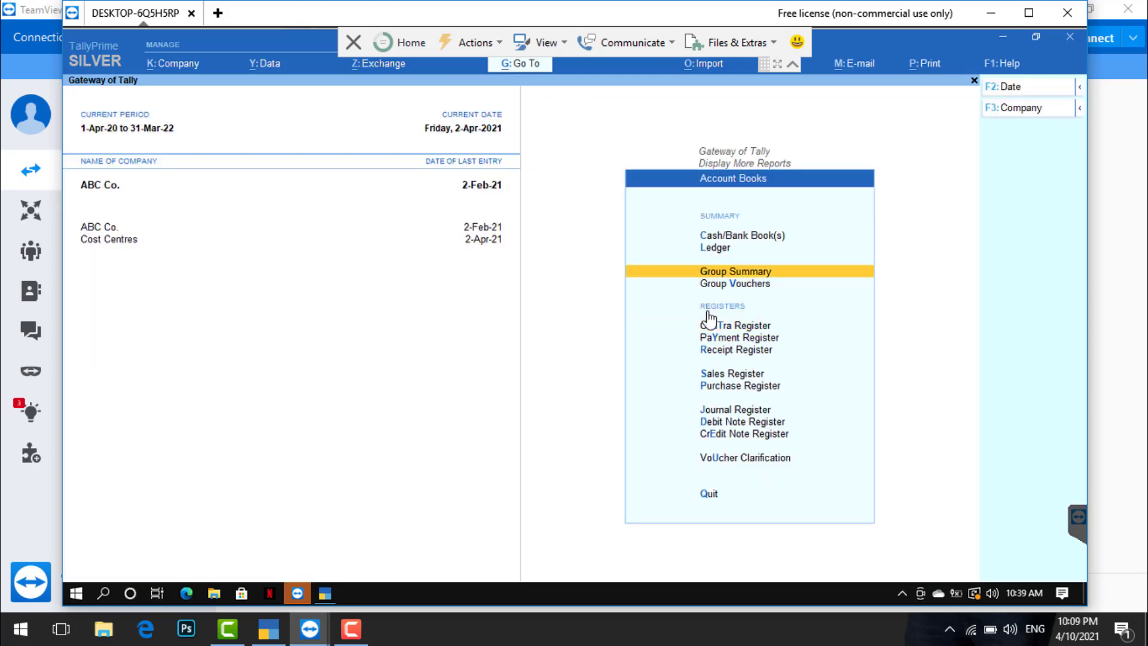
key("Down")
key("Down")
key("Down")
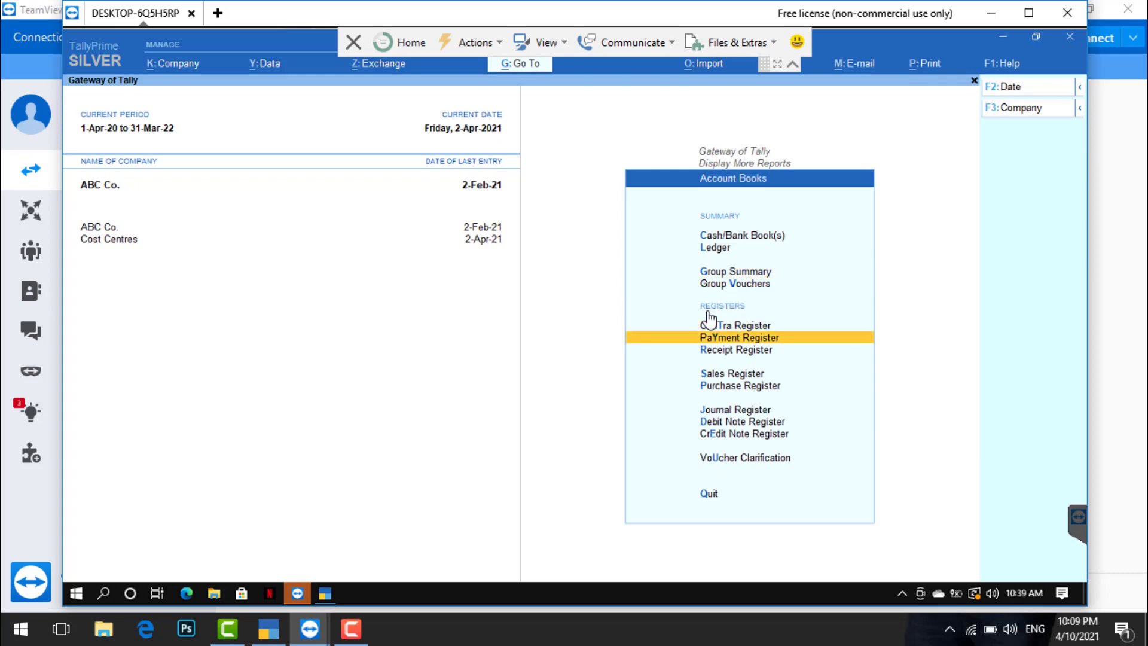
key("Up")
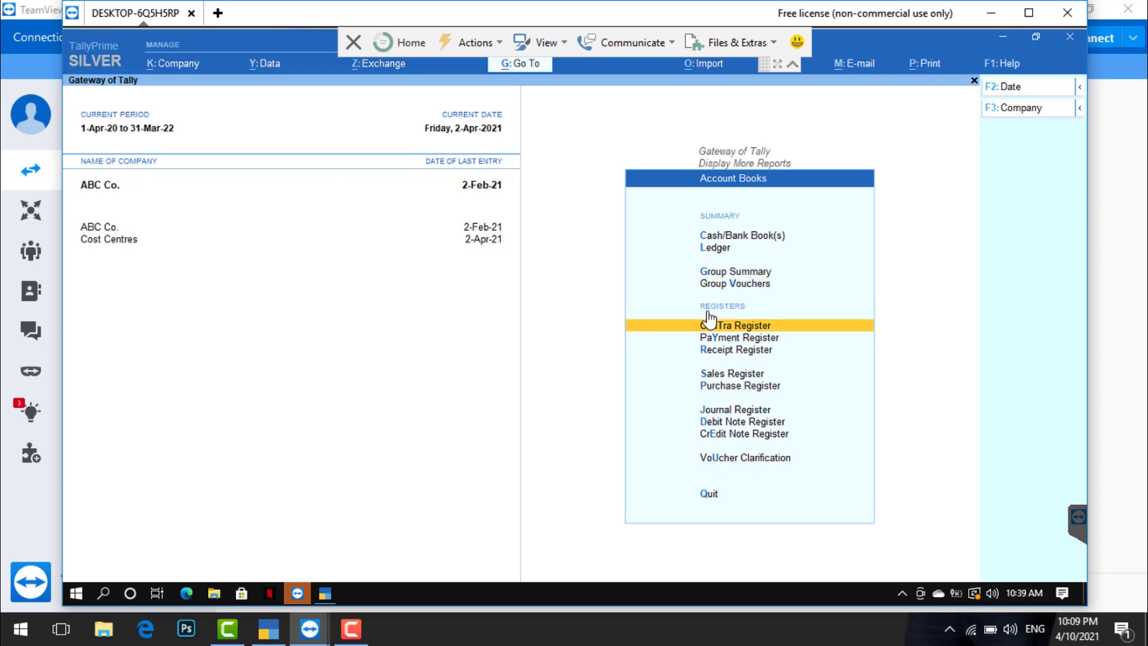
key("Down")
key("Down")
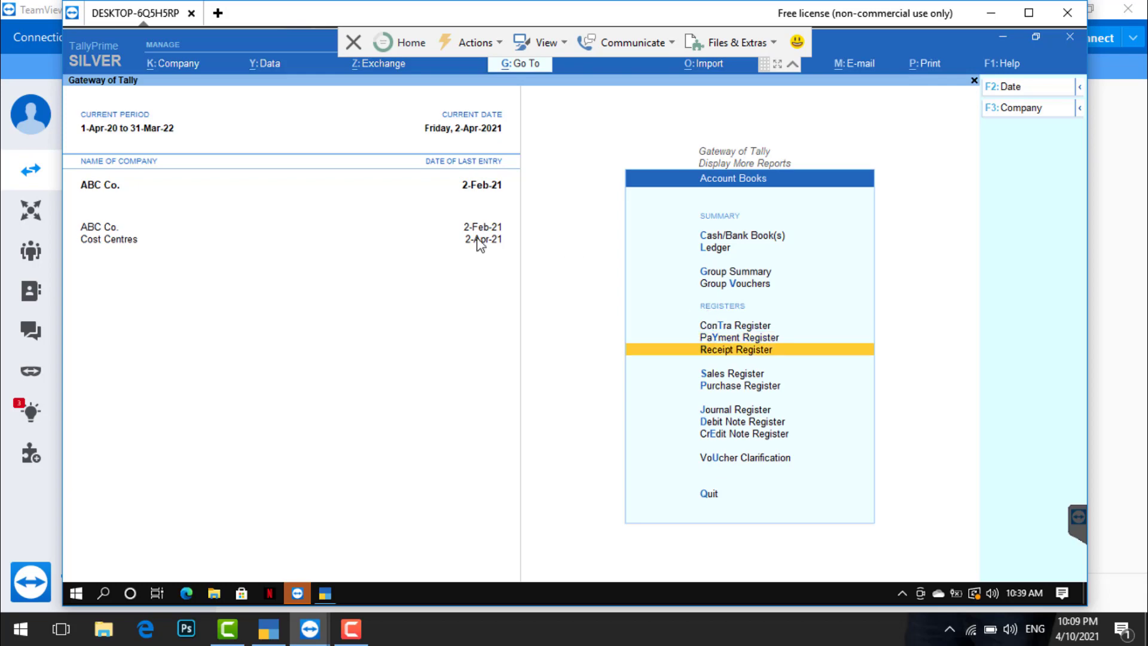
- Switch the active company to Cost Centres and open its Account Books reports
left_click(117, 242)
key("Escape")
key("Escape")
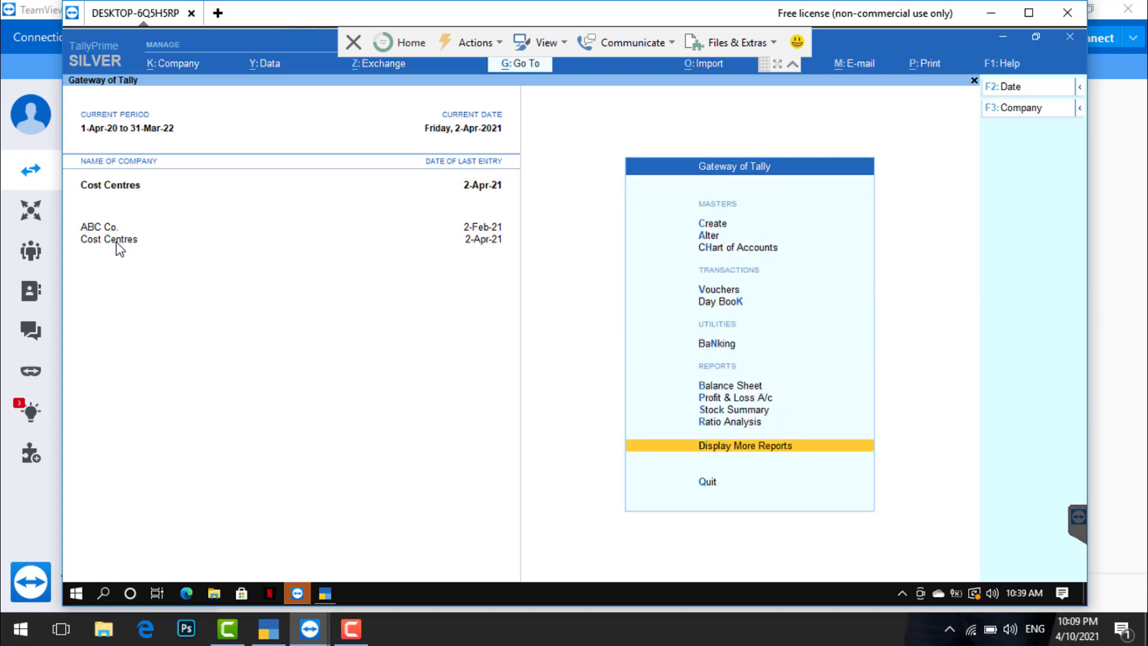
key("Return")
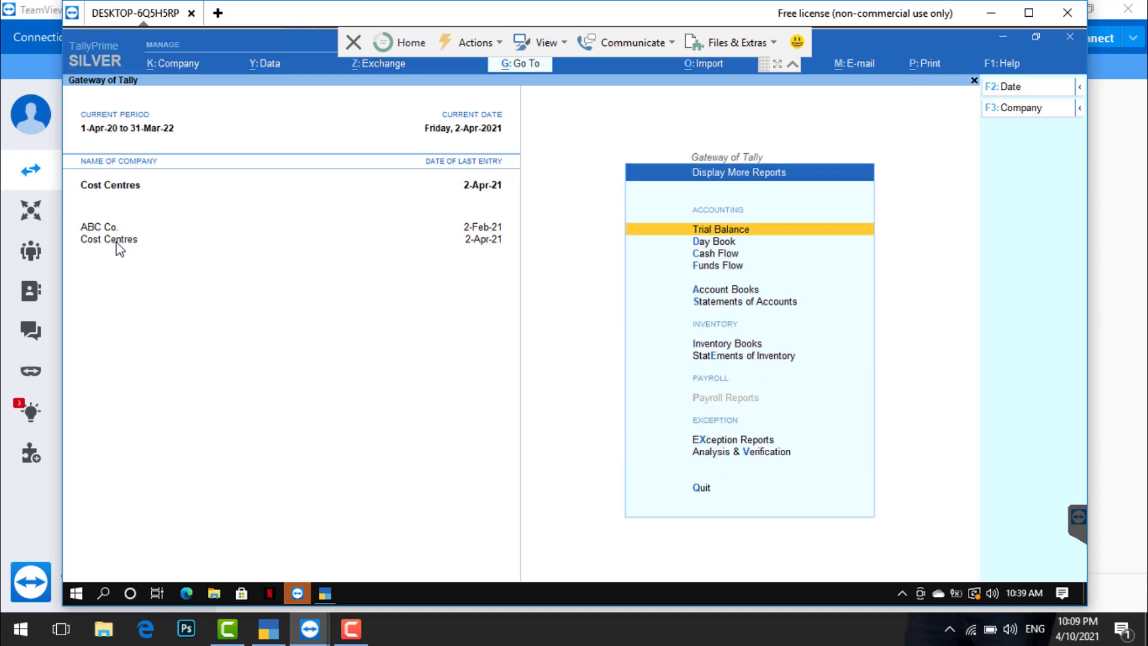
key("Down")
key("Down")
key("Down")
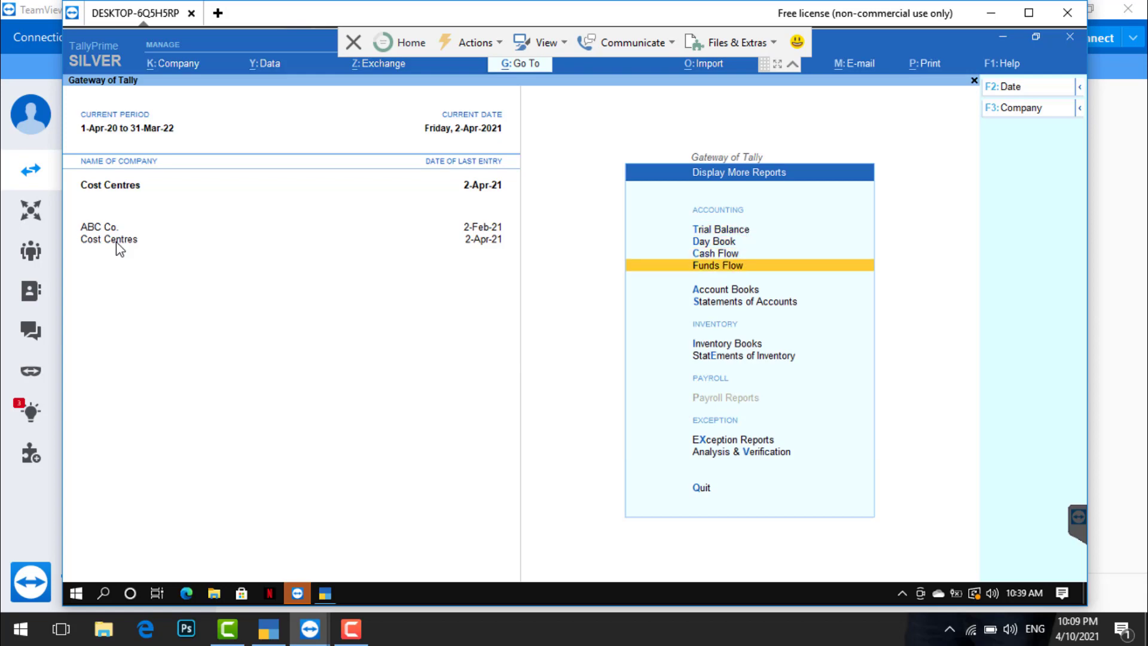
key("Down")
key("Return")
- View the monthly summary of the Payment Register for Cost Centres and return to the Account Books reports
key("Down")
key("Down")
key("Down")
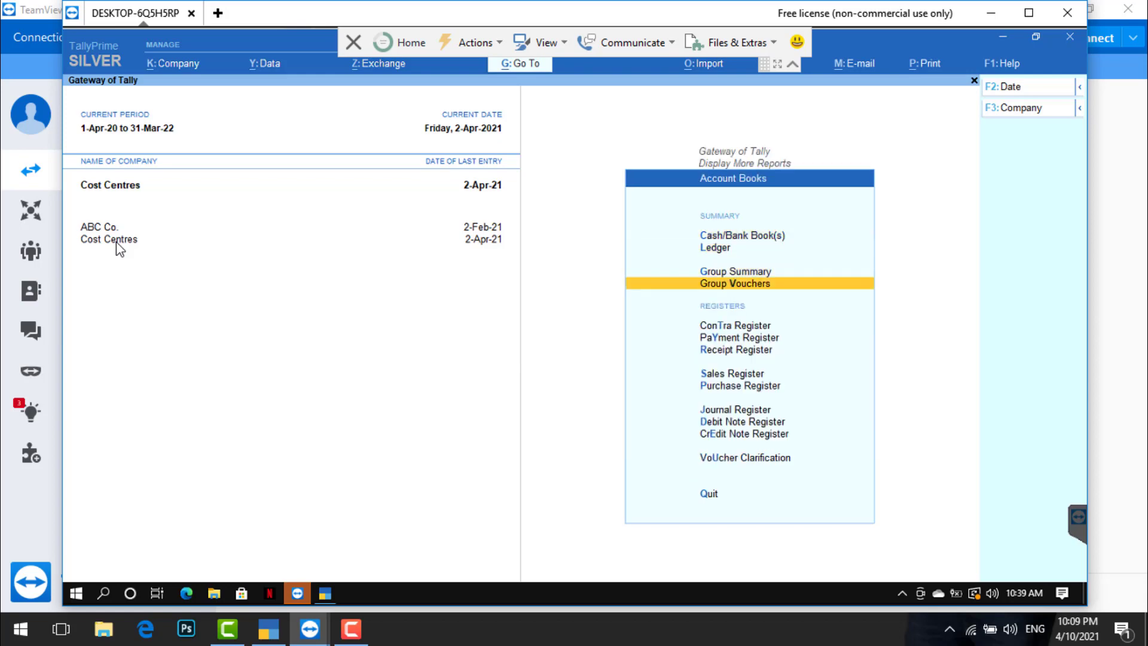
key("Down")
key("Down")
key("Down")
key("Up")
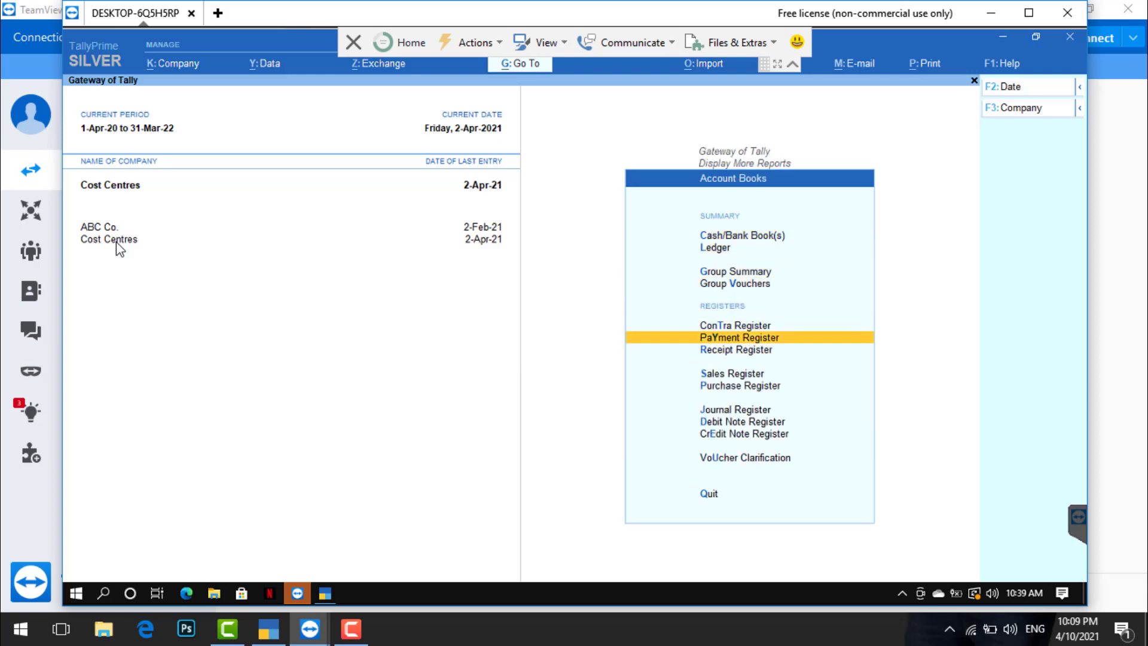
key("Return")
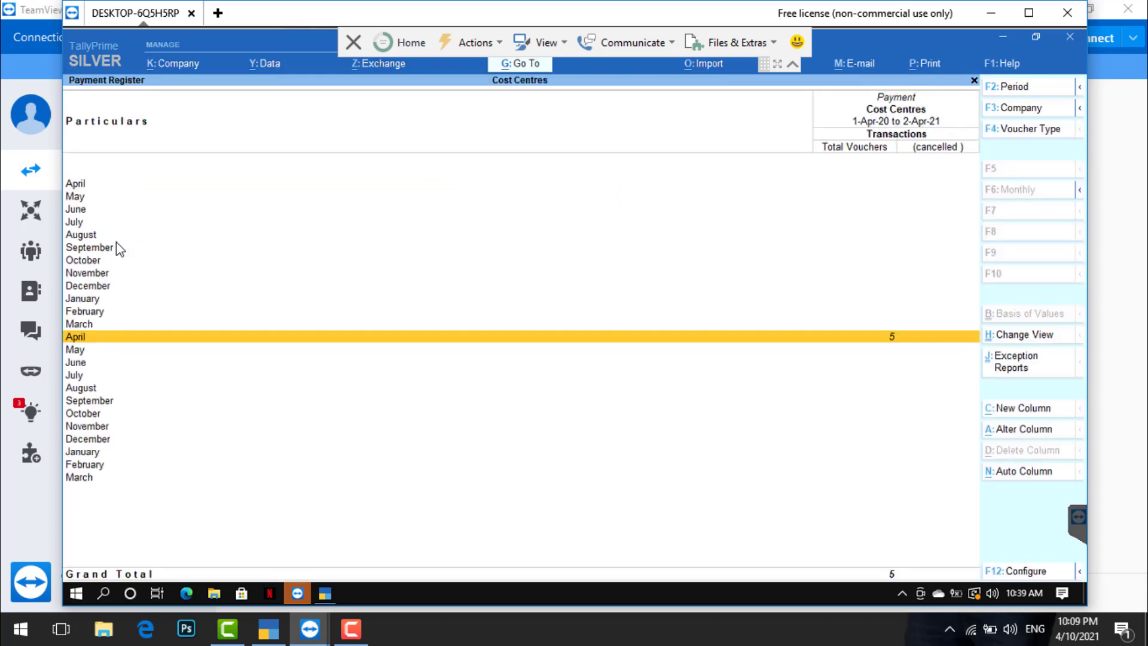
key("Escape")
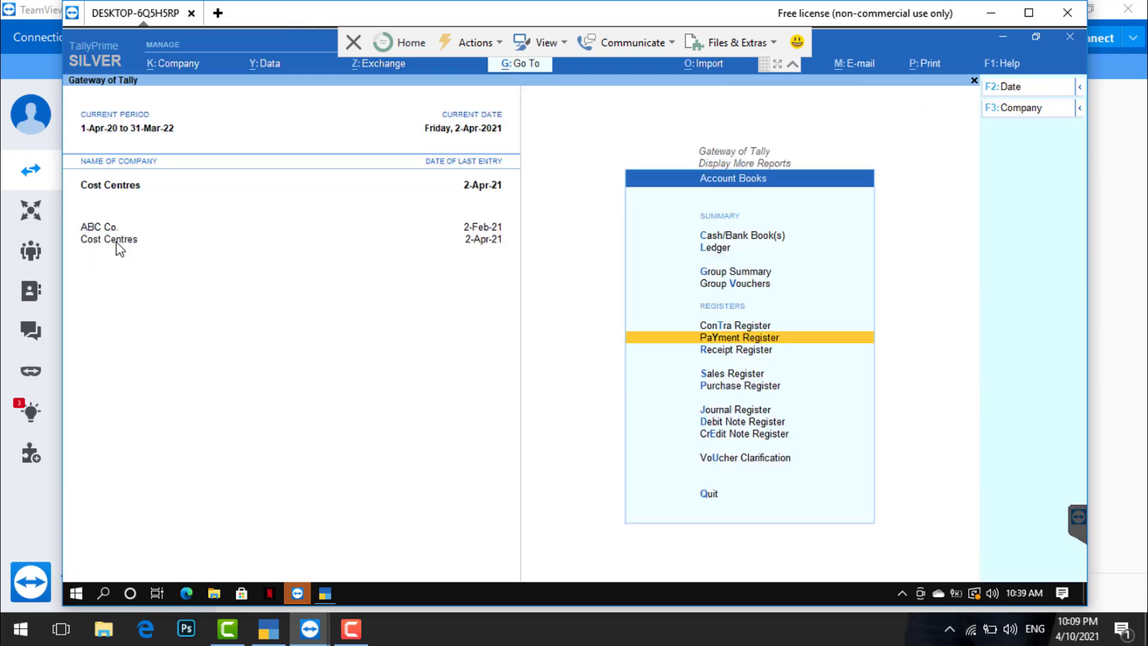
- View the Group Summary of the Contract Fee Exp group for Cost Centres and return to the Account Books reports
key("Up")
key("Up")
key("Up")
key("Return")
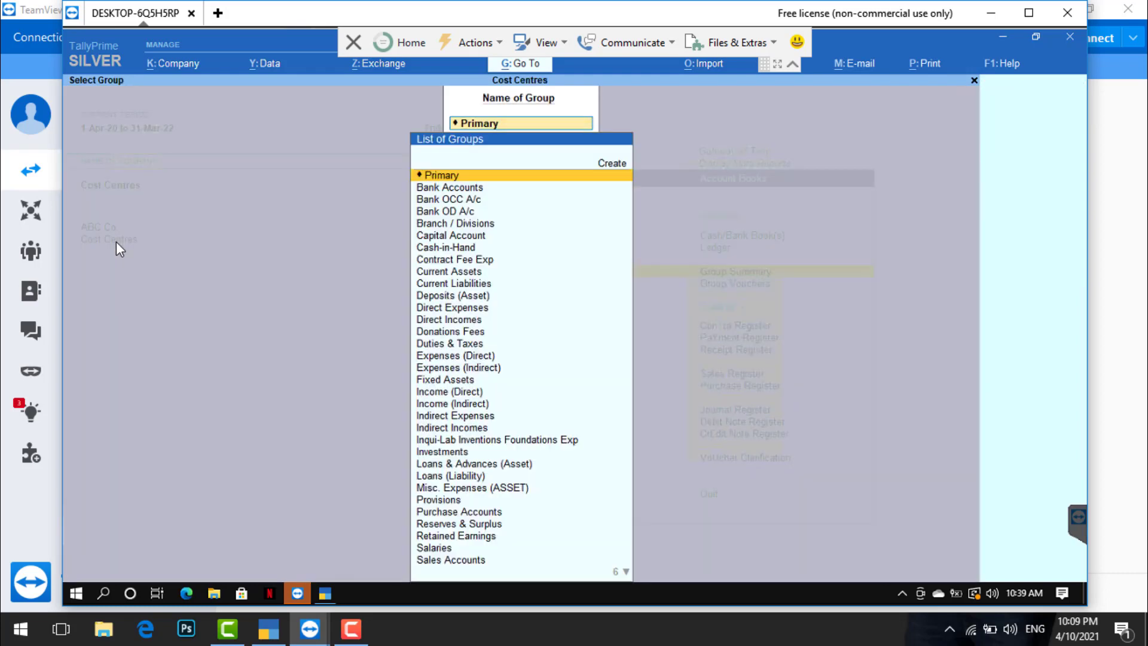
type("Sa")
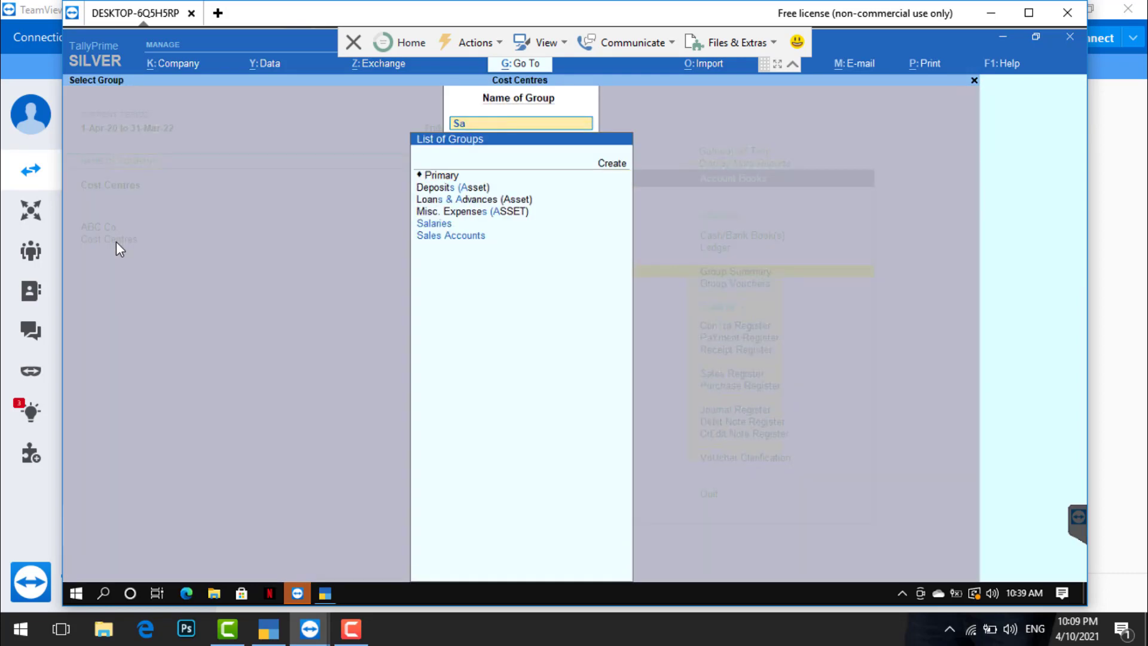
key("BackSpace")
key("BackSpace")
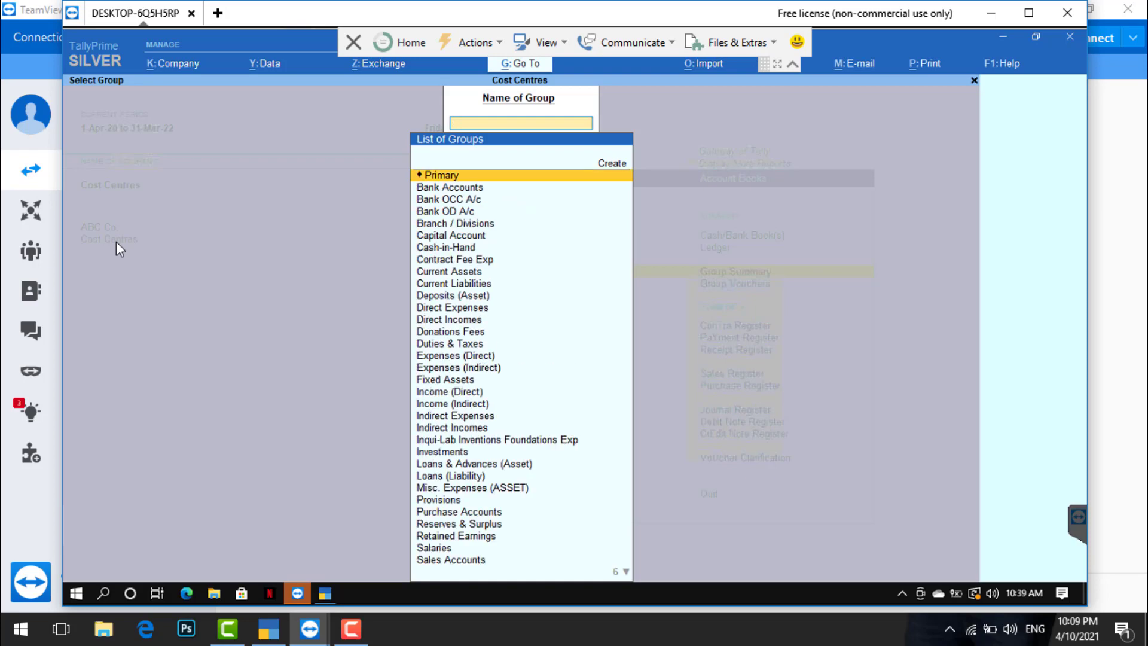
type("Con")
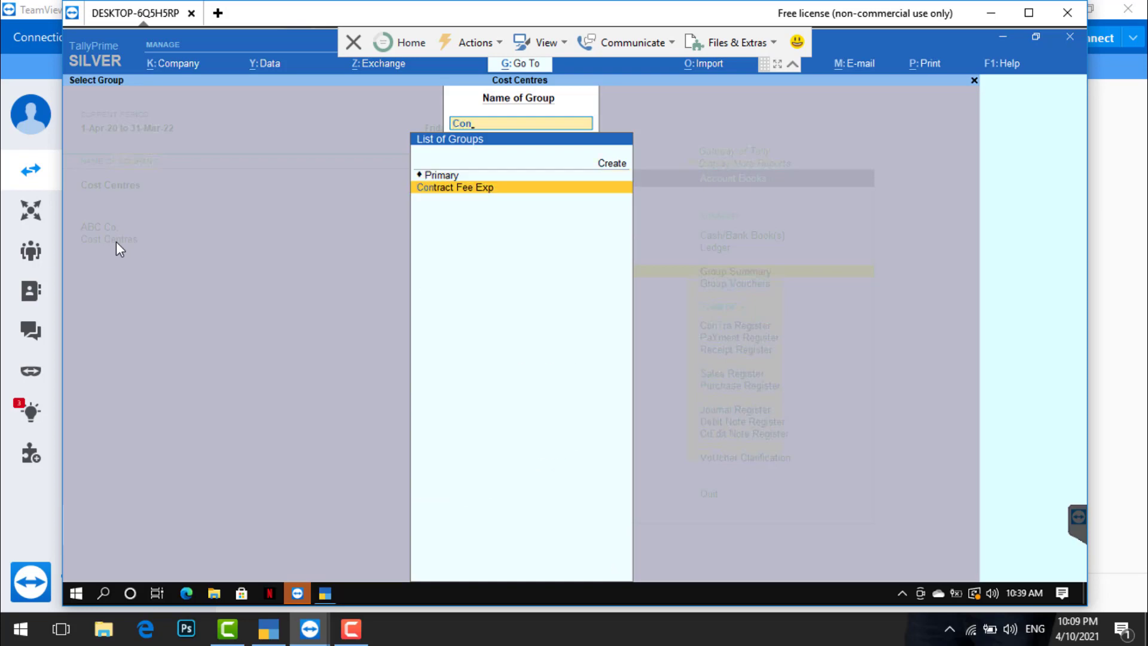
key("Return")
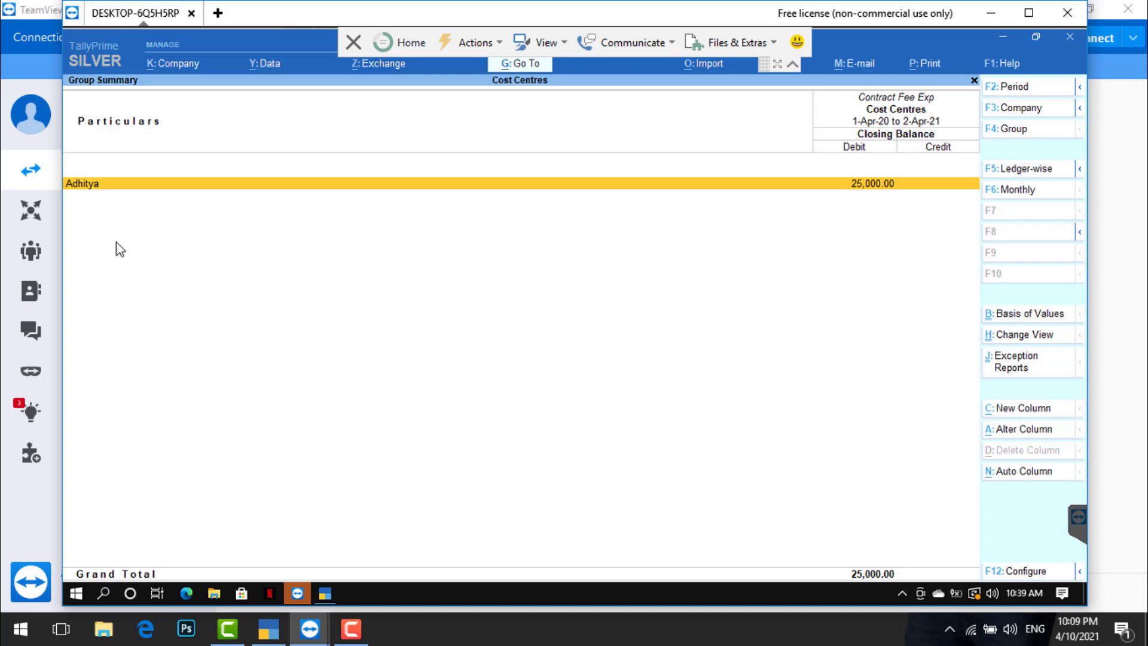
key("Escape")
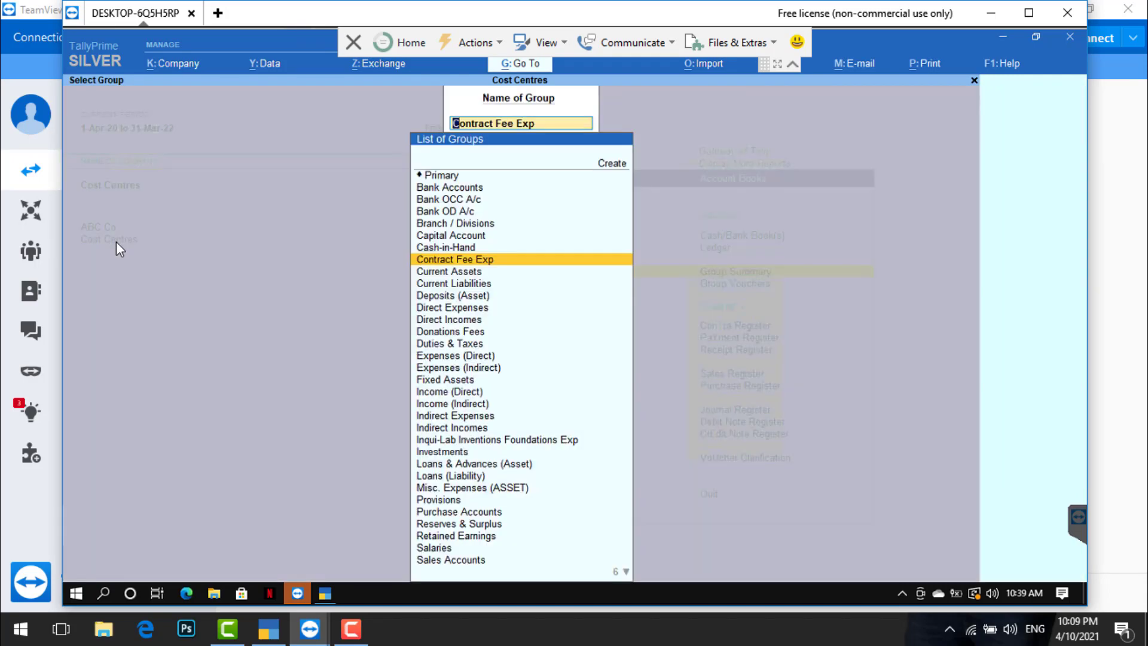
key("BackSpace")
key("Escape")
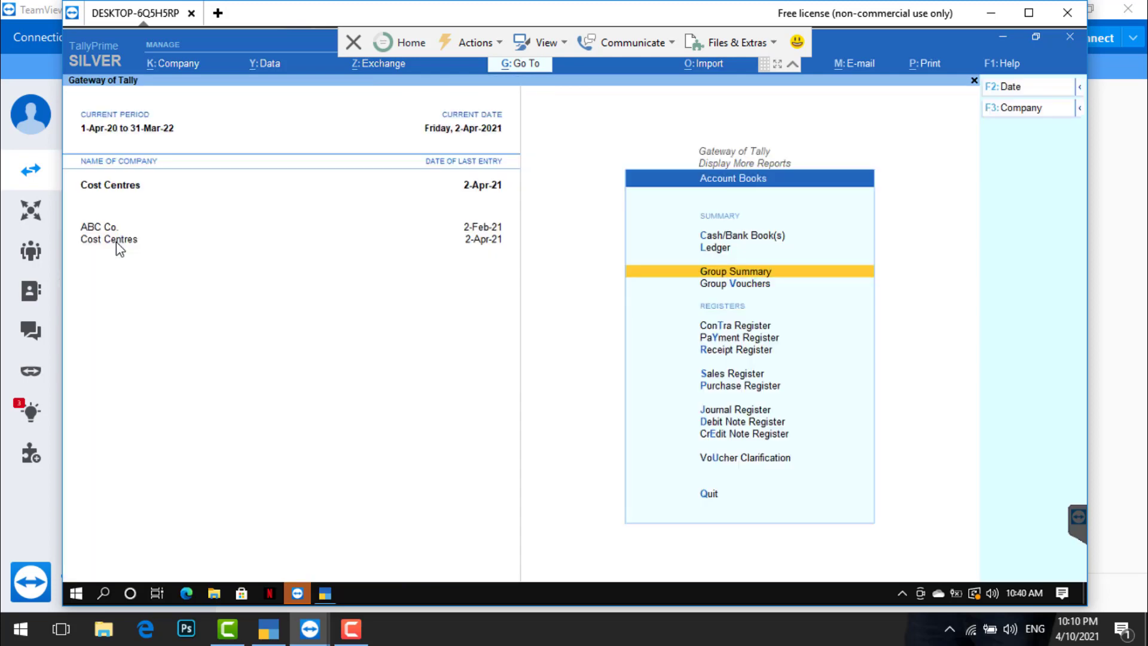
- Review the April 2021 payment vouchers in the Payment Register and return to the Account Books reports
key("Down")
key("Down")
key("Down")
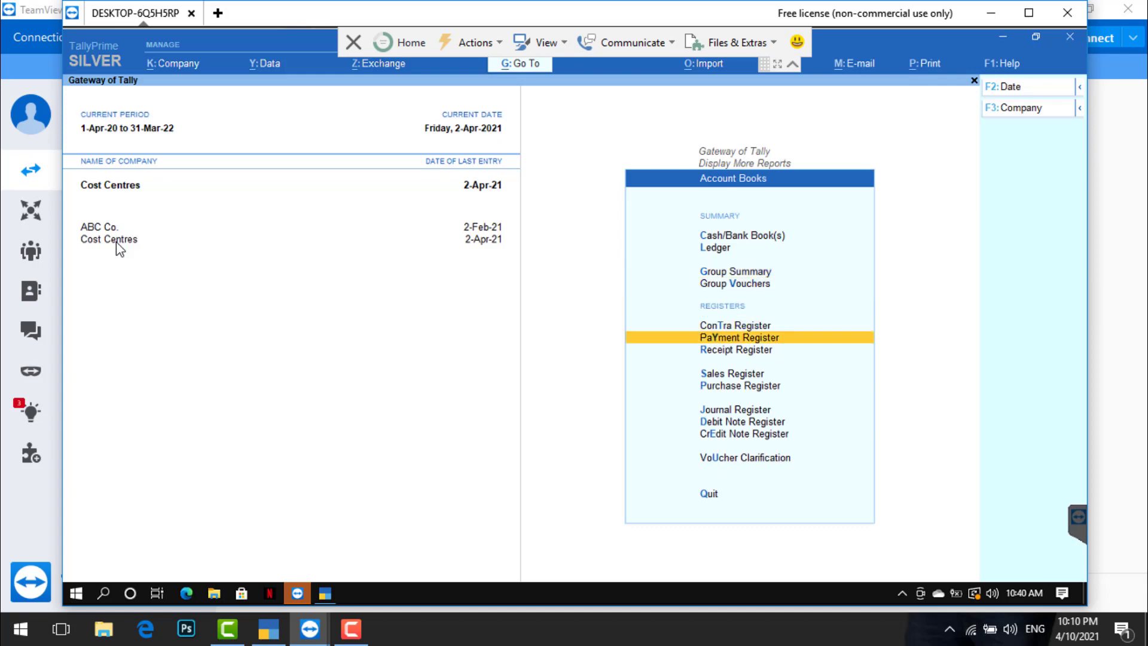
key("Return")
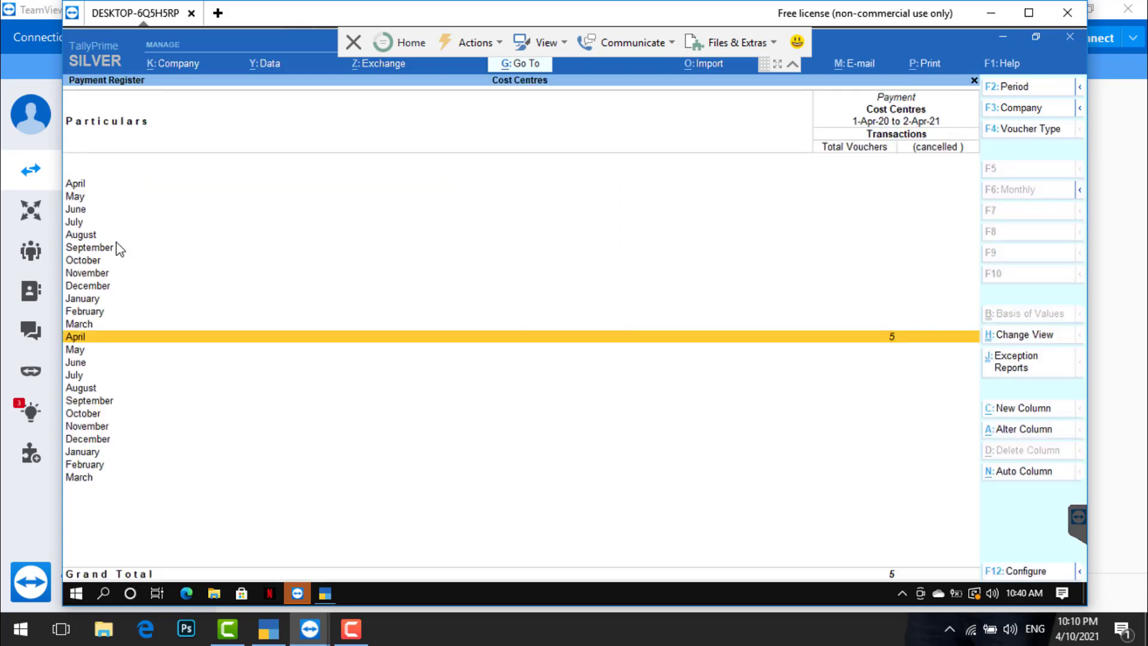
key("Return")
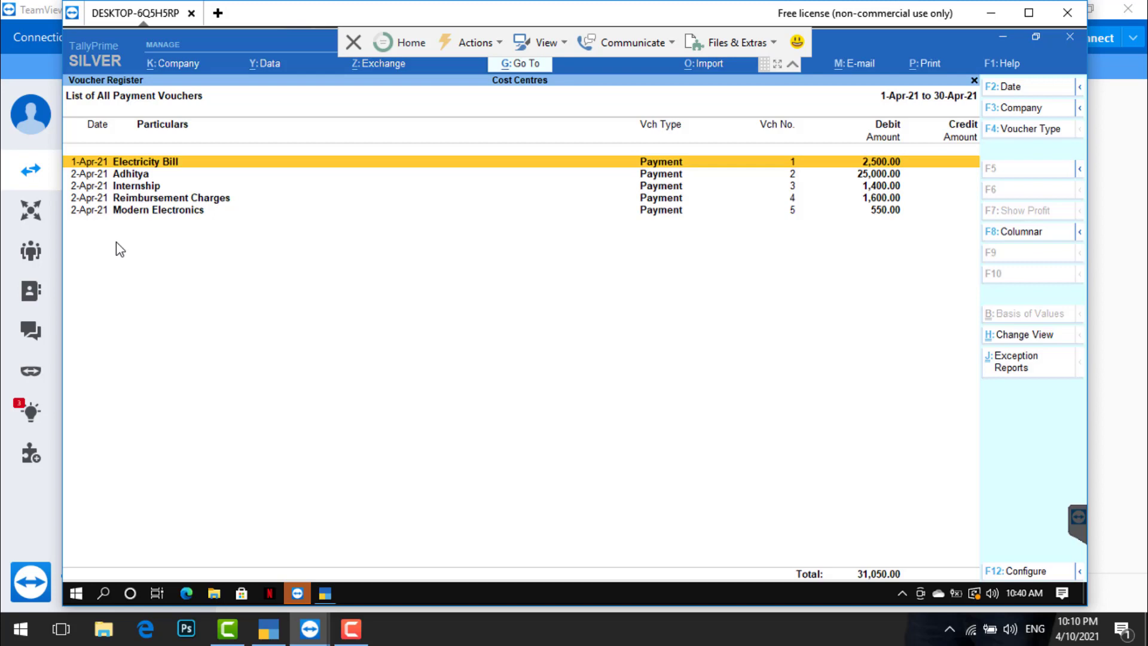
key("Down")
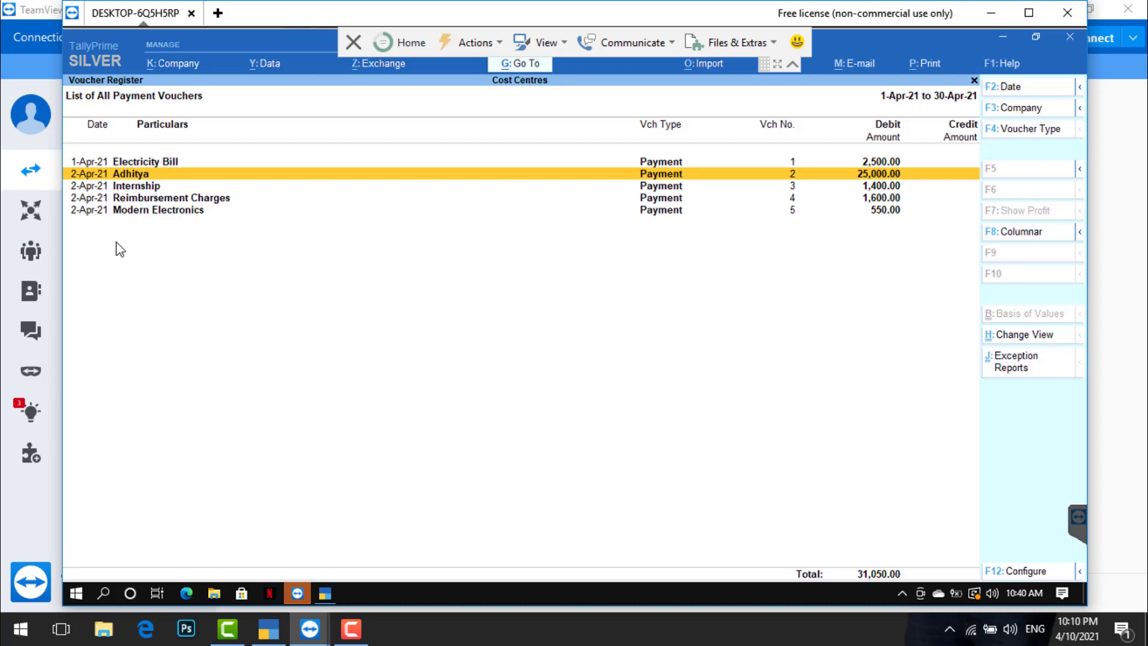
key("Down")
key("Down")
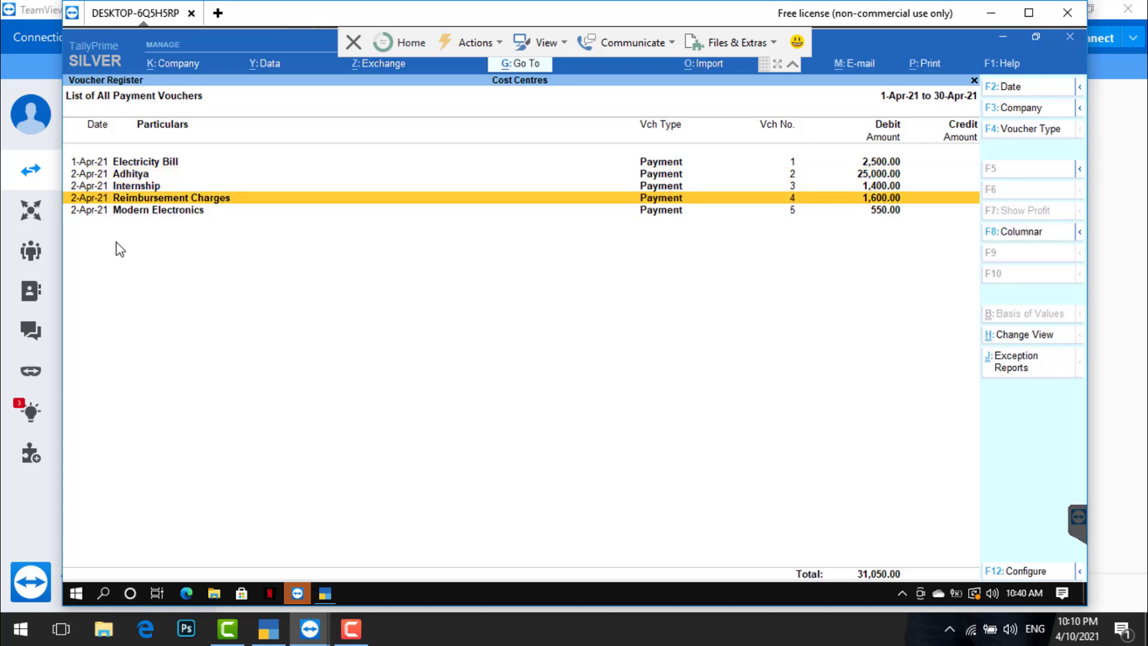
key("Down")
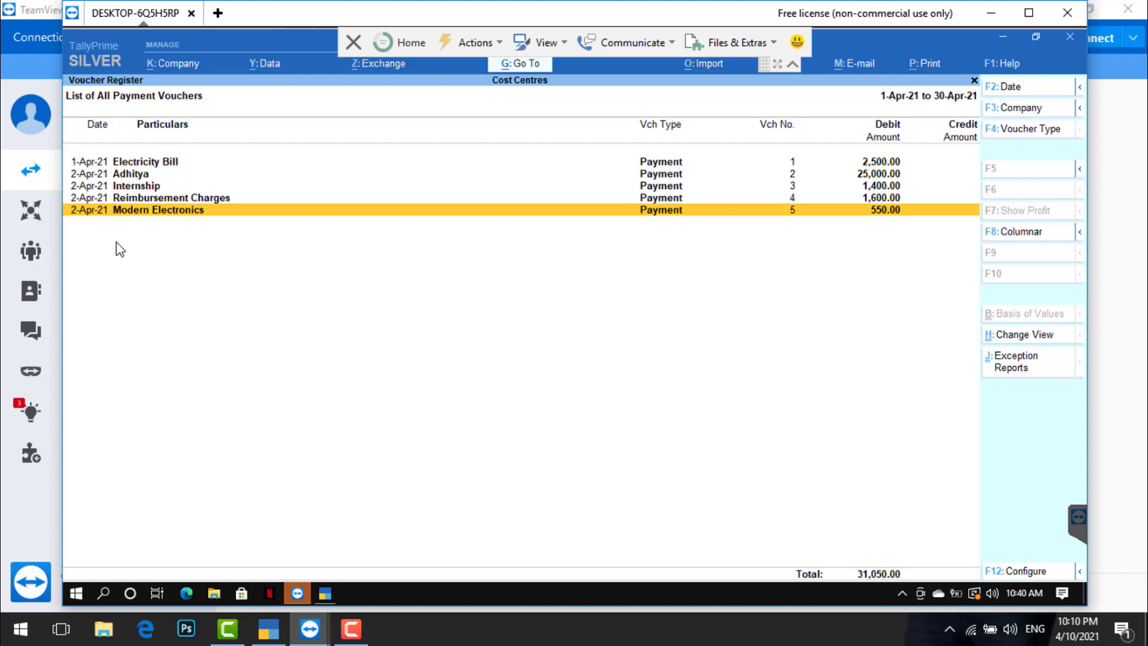
key("Escape")
key("Escape")
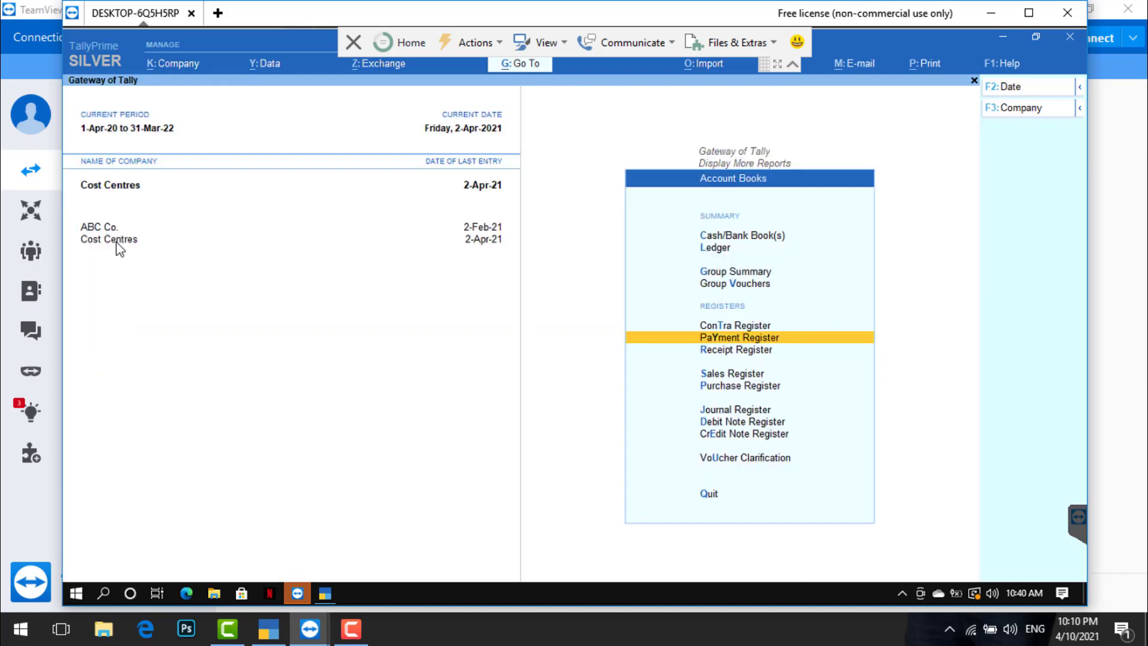
- Review the April 2021 receipt vouchers in the Receipt Register and return to the Account Books reports
key("Down")
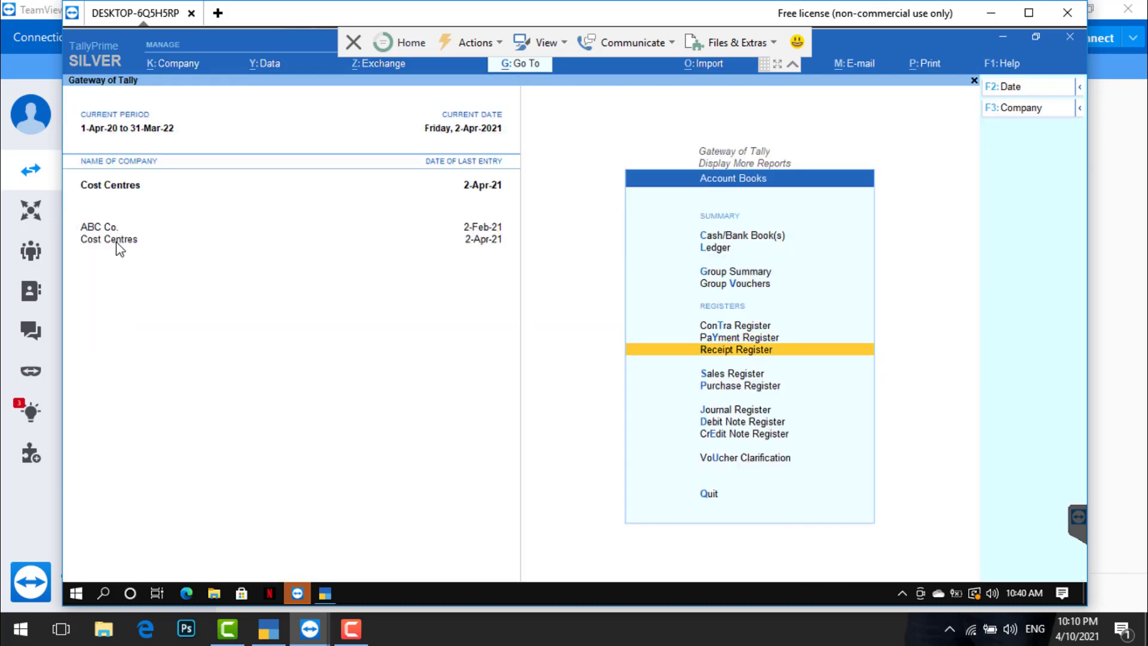
key("Return")
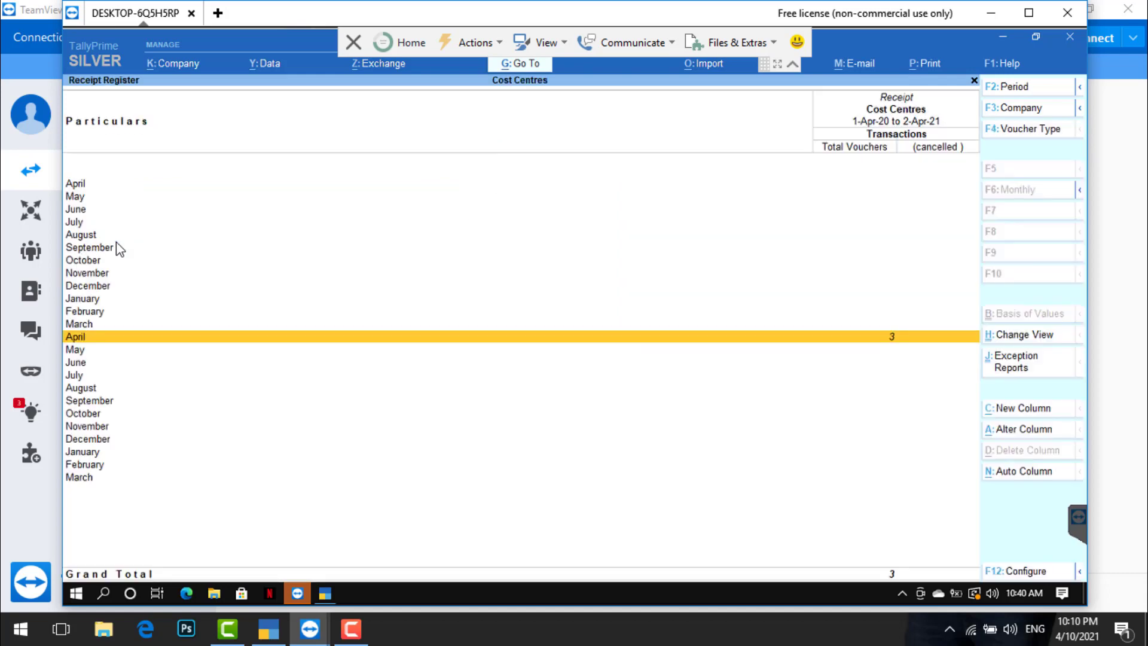
key("Return")
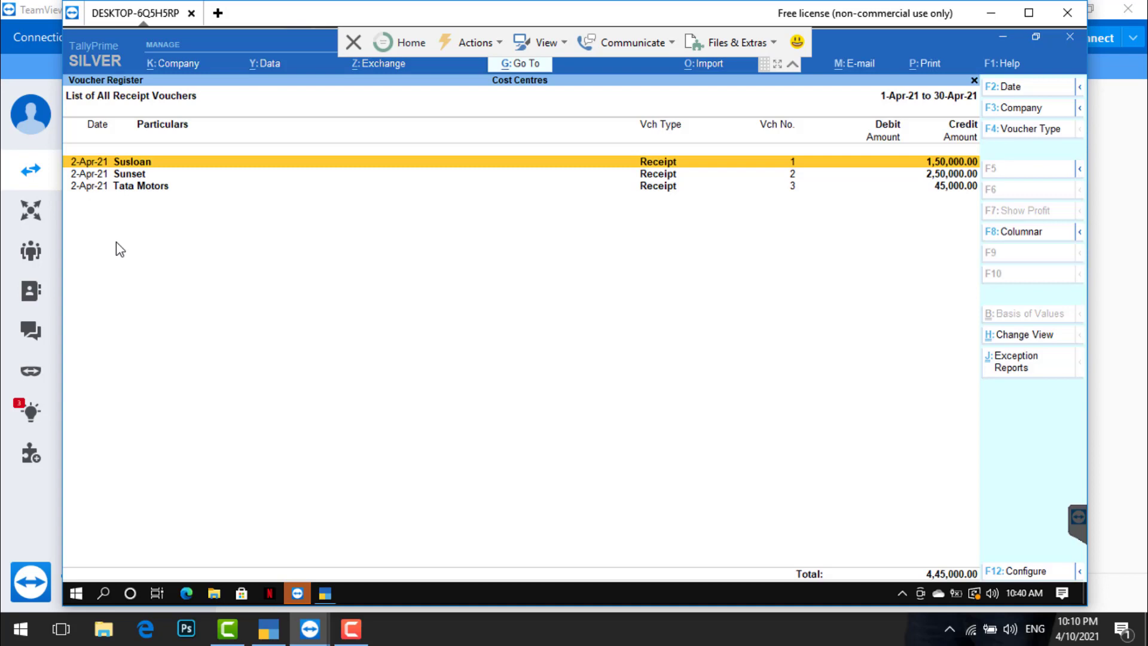
key("Escape")
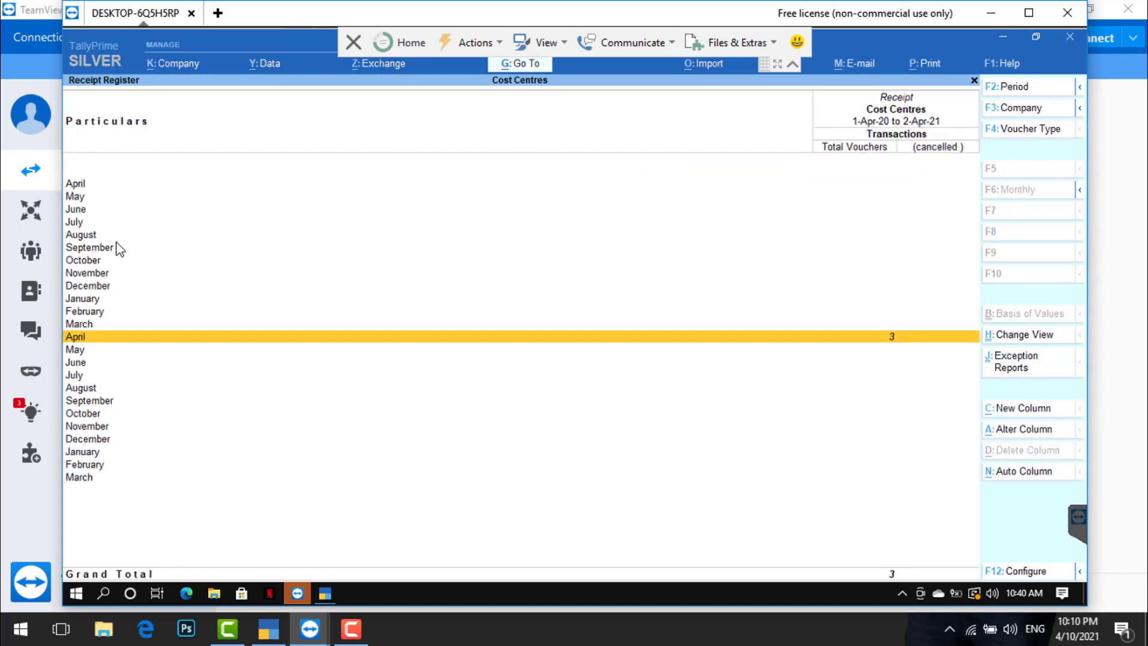
key("Escape")
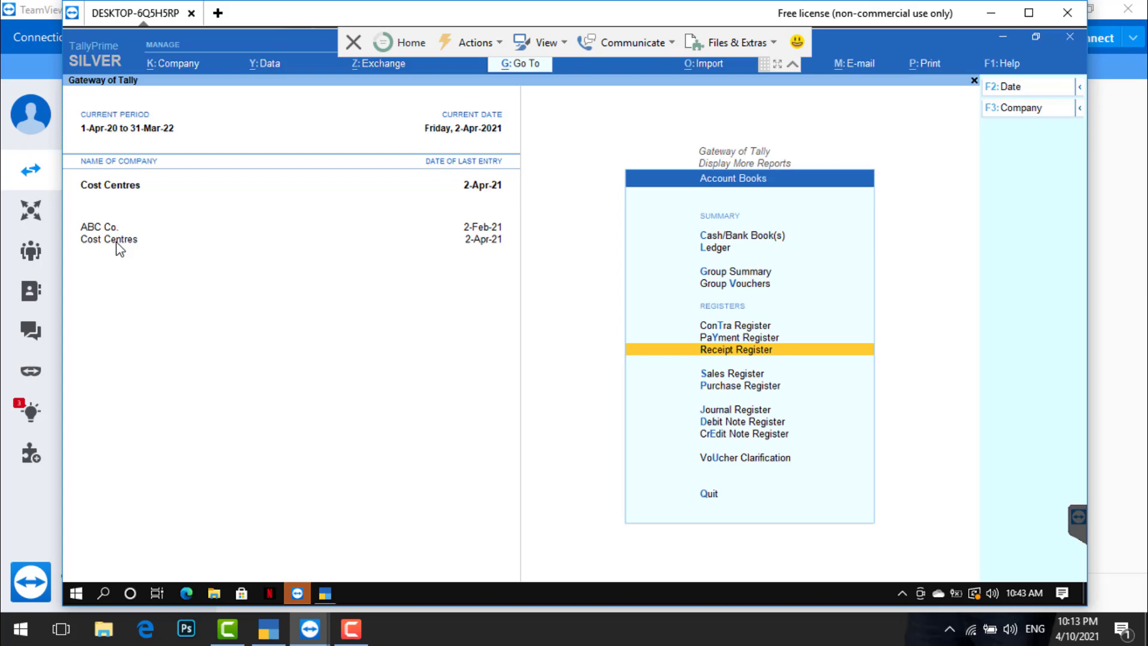
key("F1")
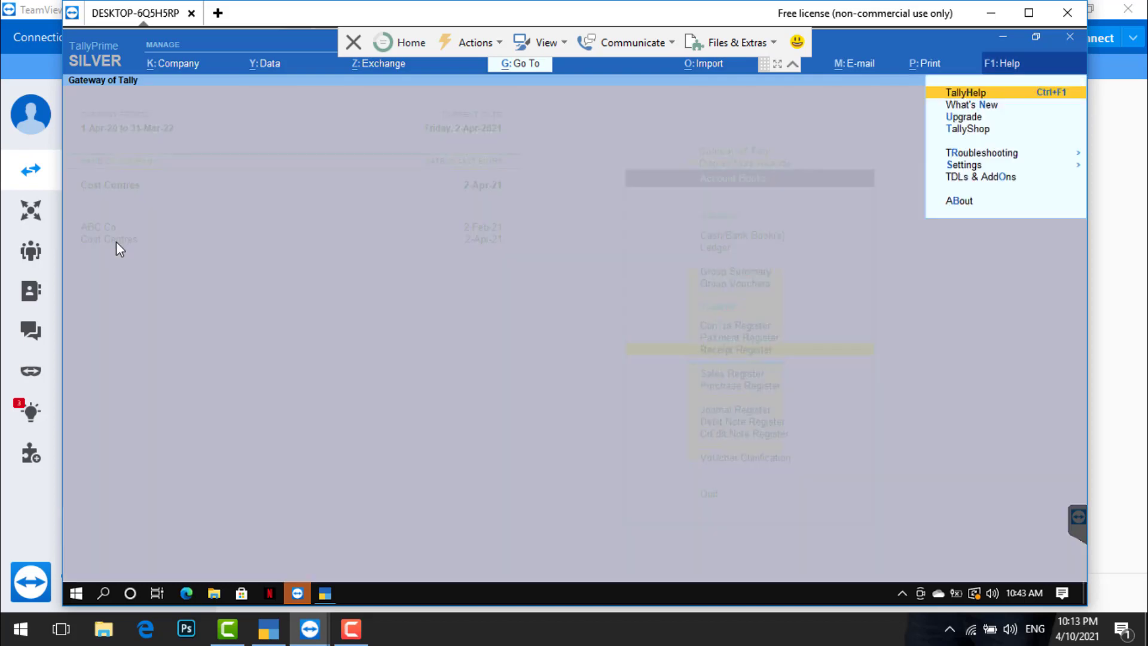
key("Escape")
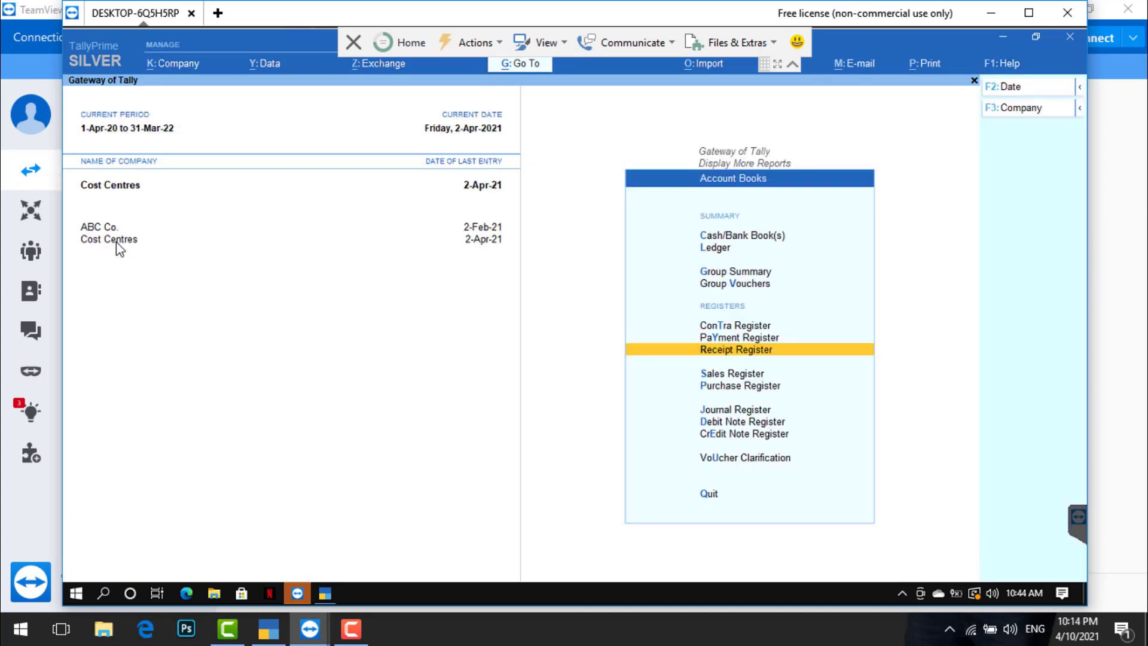
key("F1")
key("Escape")
- Leave the Account Books reports and return to the Gateway of Tally main menu
key("Escape")
key("Escape")
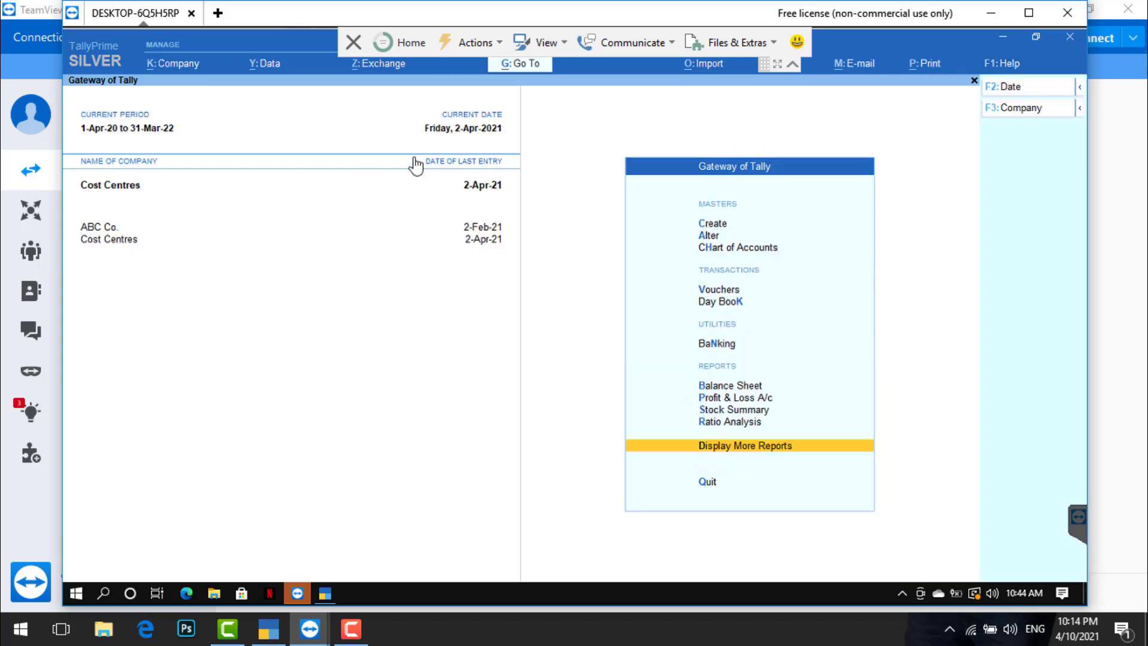
left_click(366, 633)
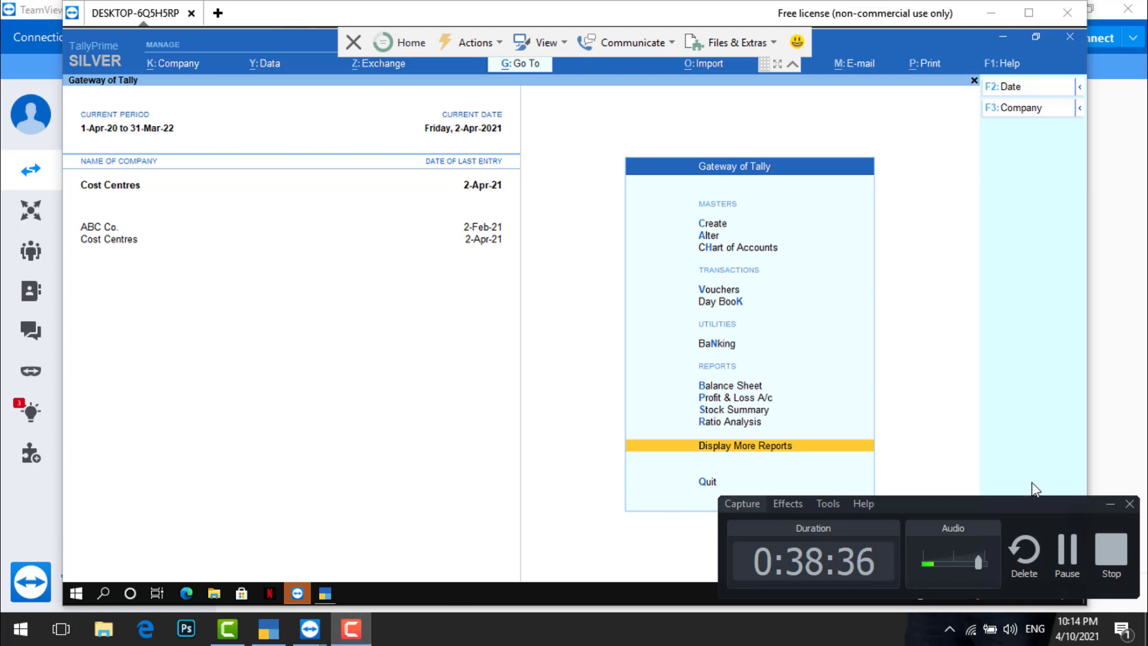